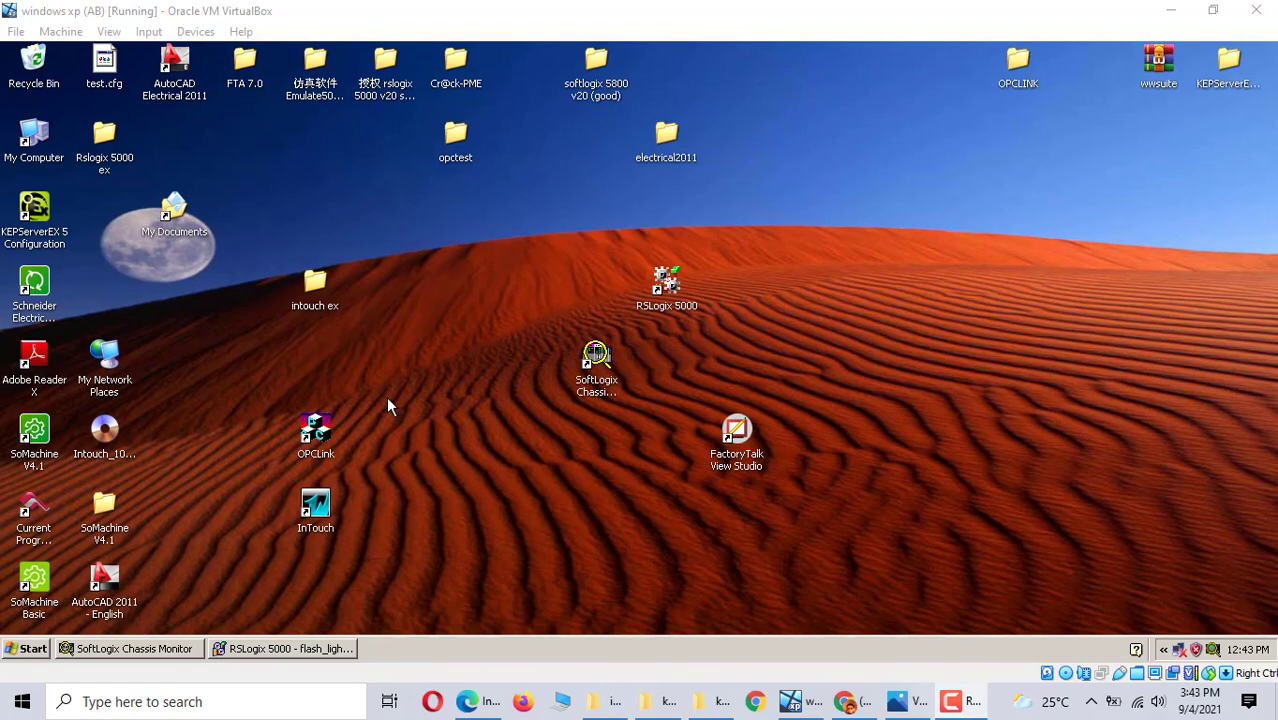
- Switch to RSLogix 5000 and review MainRoutine's start/stop rung, the timer1 and timer2 rungs, and the lamp outputs
click(266, 654)
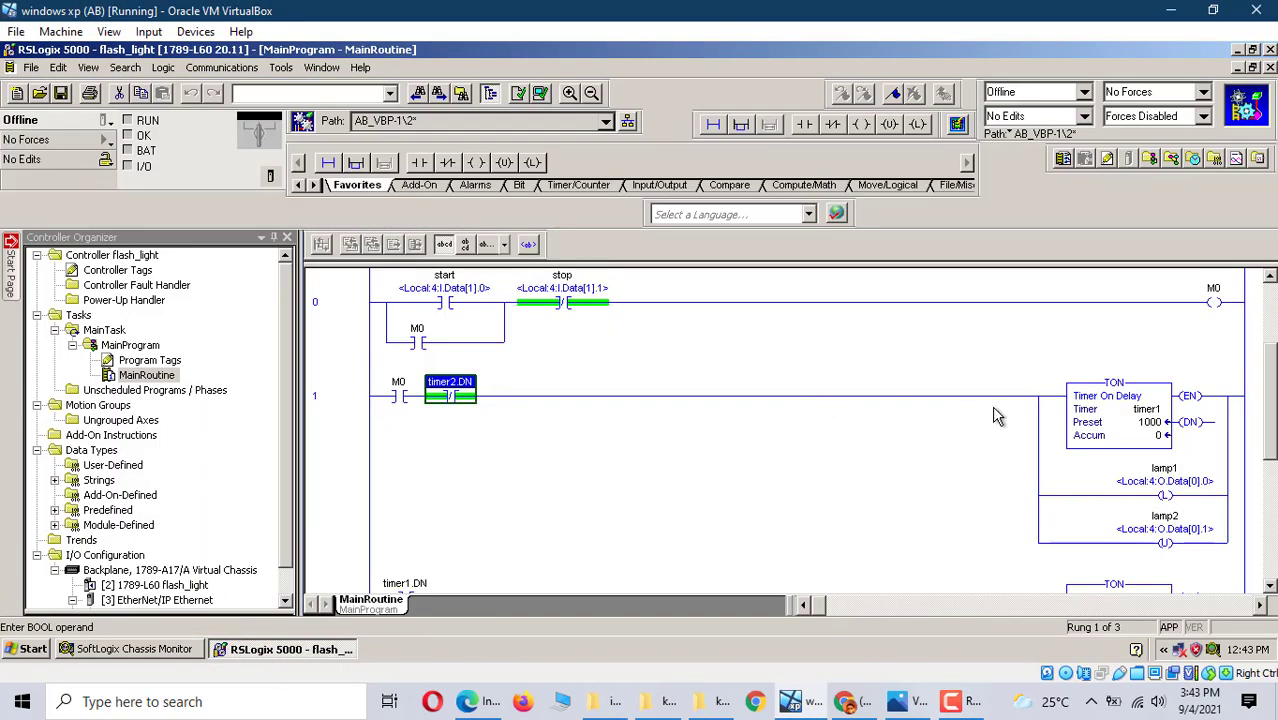
scroll(996, 416, down, 1)
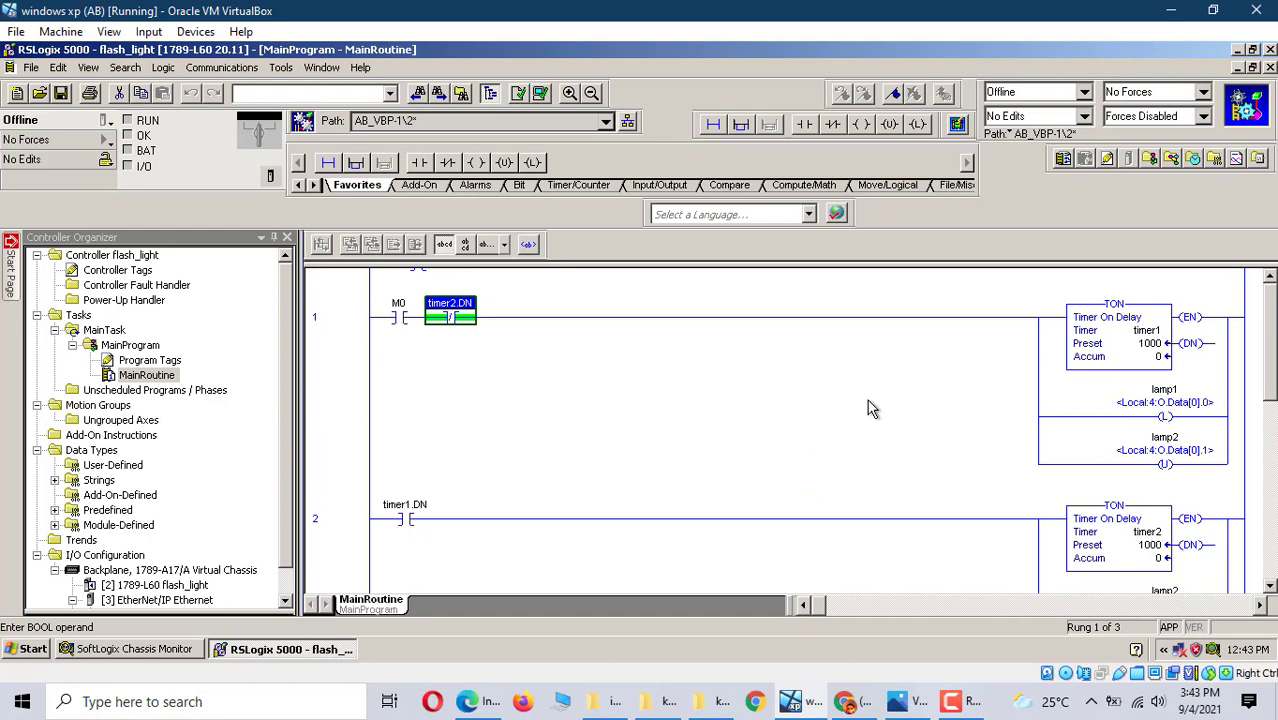
scroll(867, 405, up, 1)
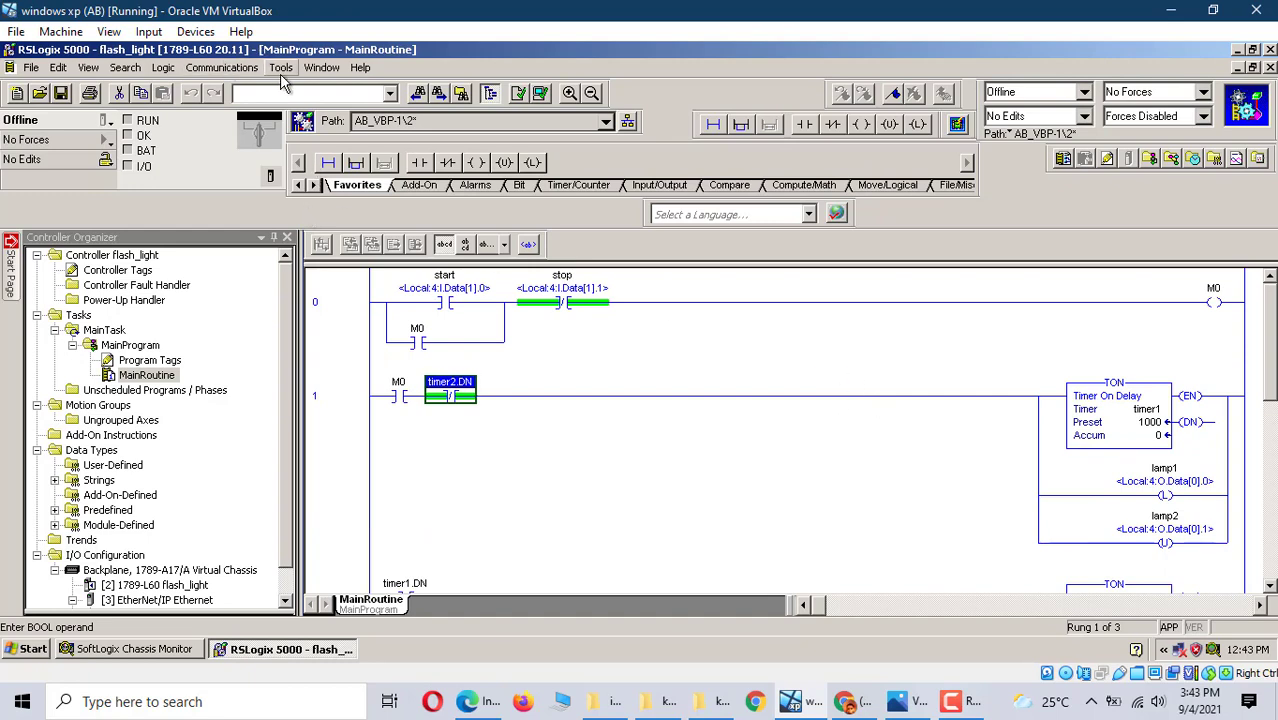
click(226, 67)
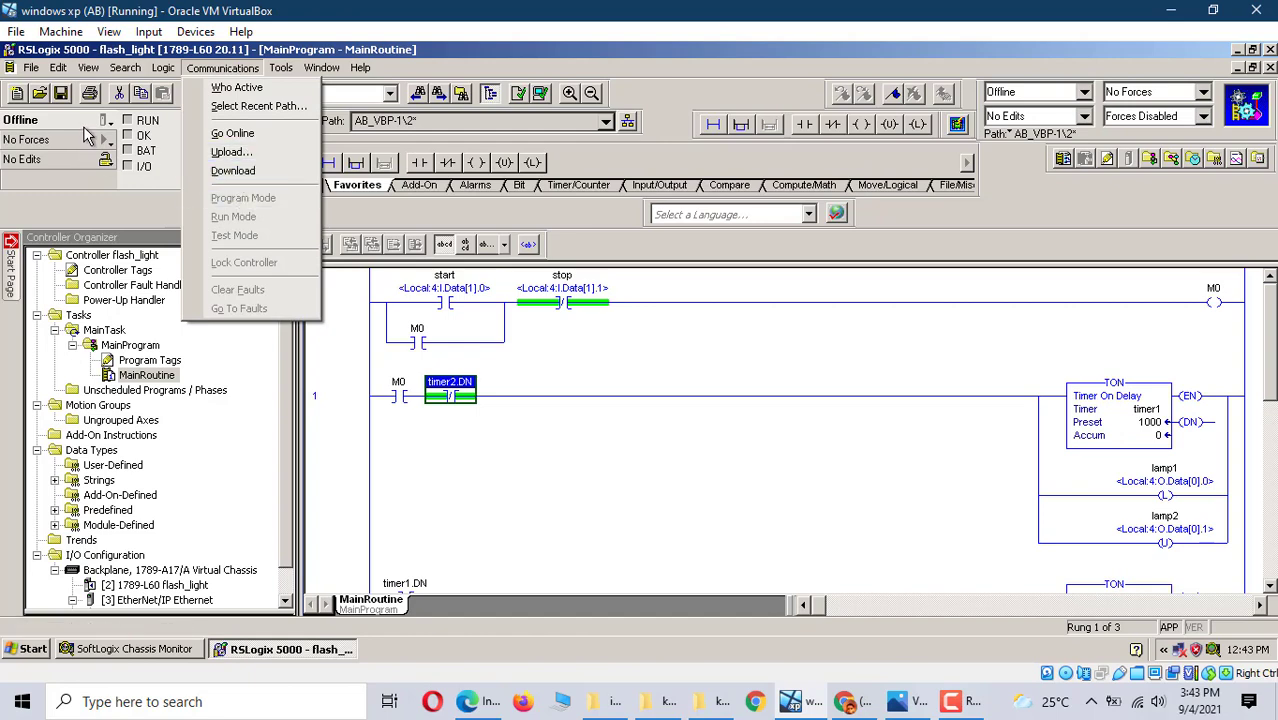
click(598, 290)
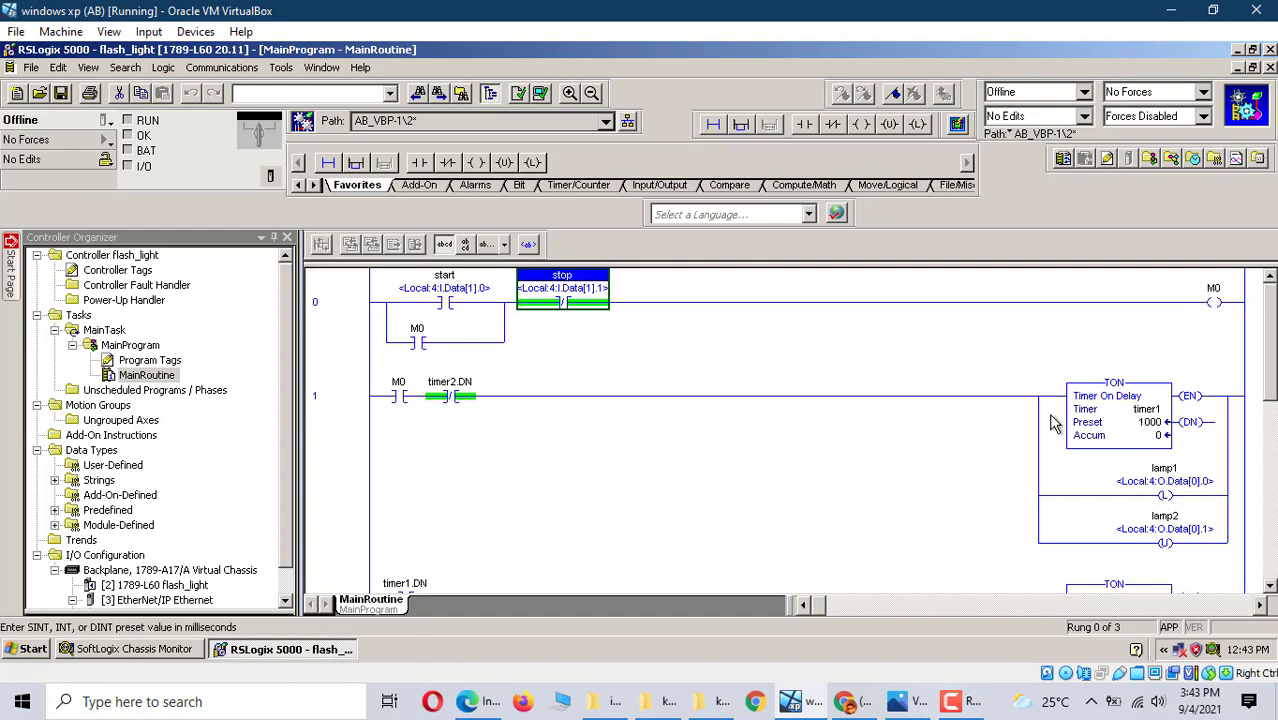
scroll(1054, 400, down, 4)
scroll(1054, 383, up, 3)
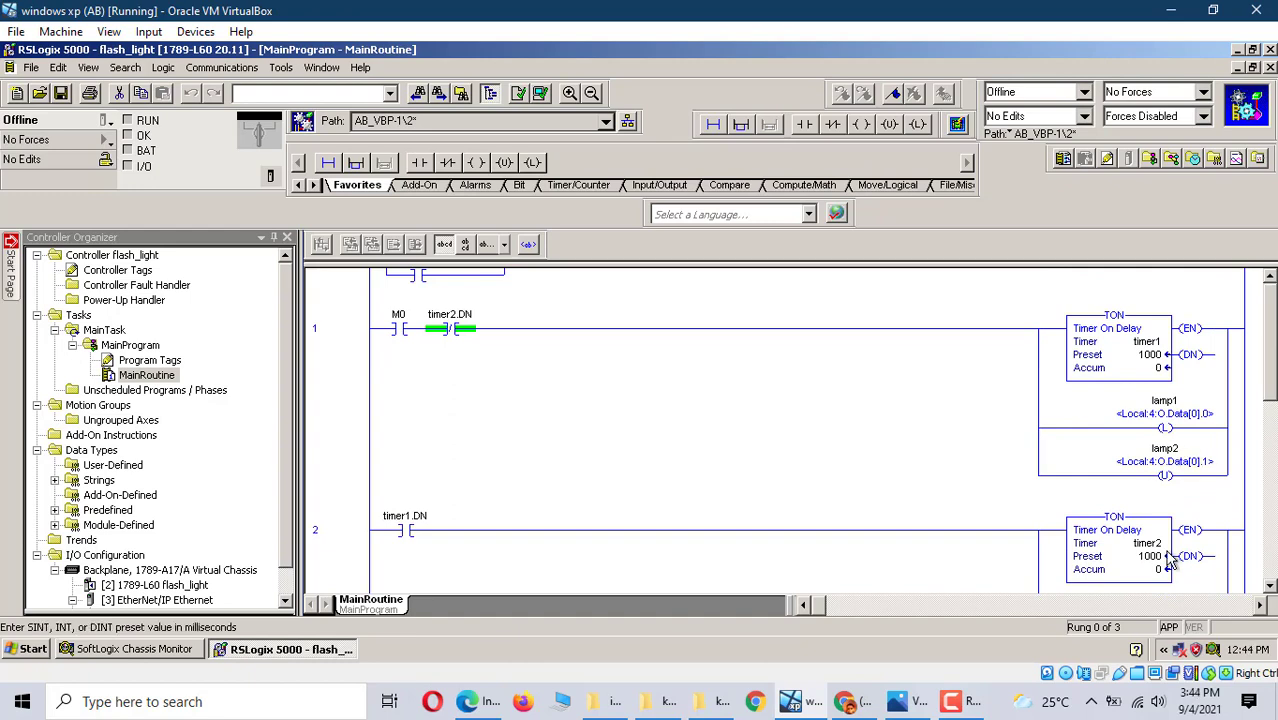
scroll(700, 427, up, 1)
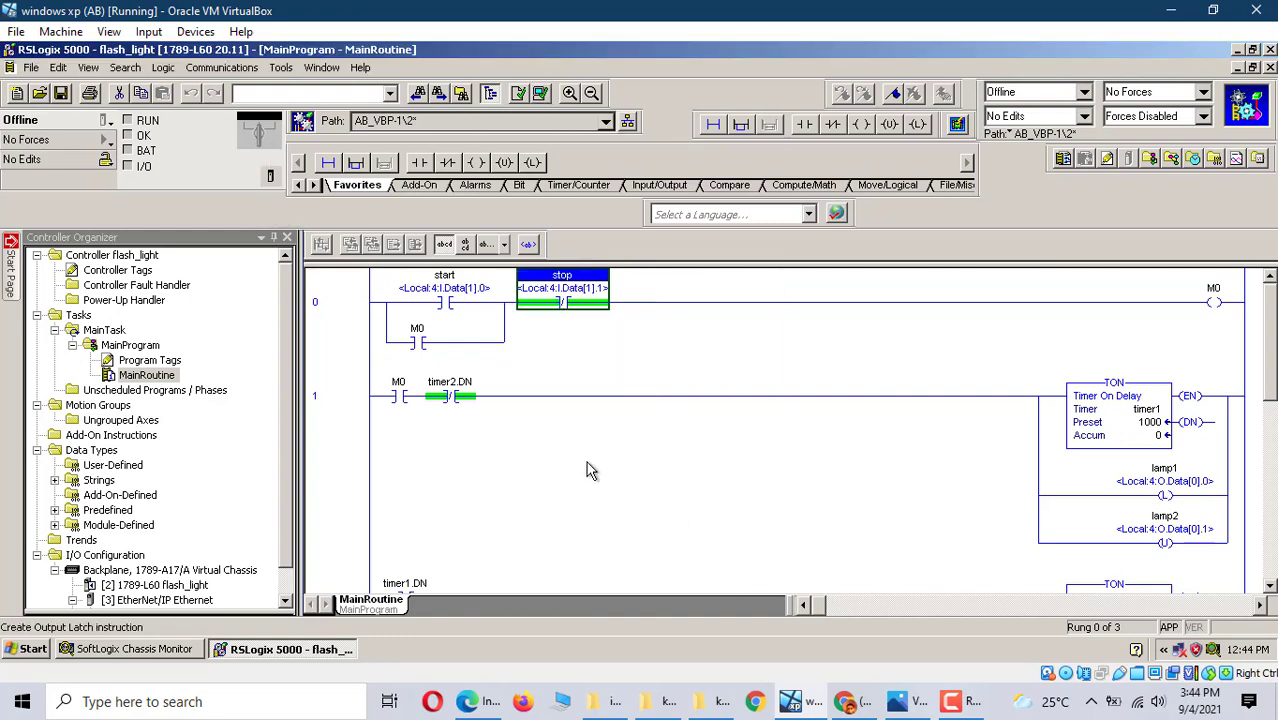
- Download the flash_light project to the SoftLogix5860 controller in slot 02 of the AB_VBP-1 chassis and put it in Remote Run mode
click(238, 70)
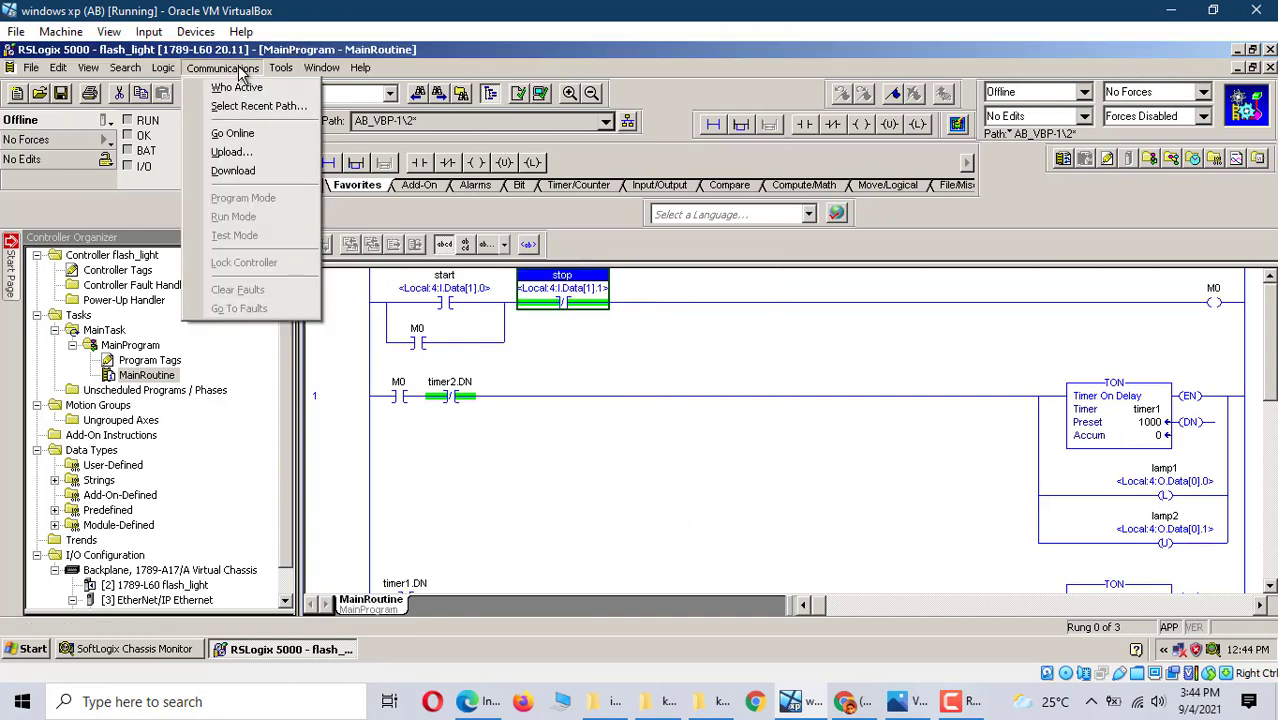
click(236, 87)
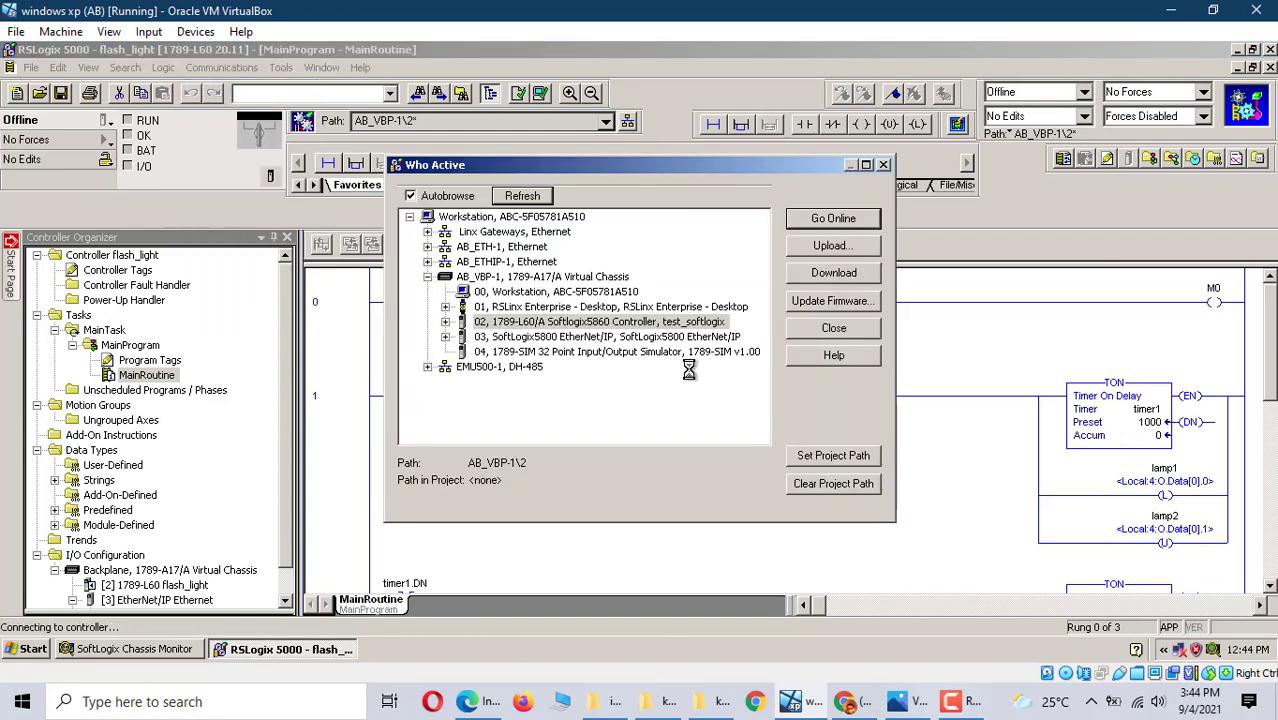
click(830, 278)
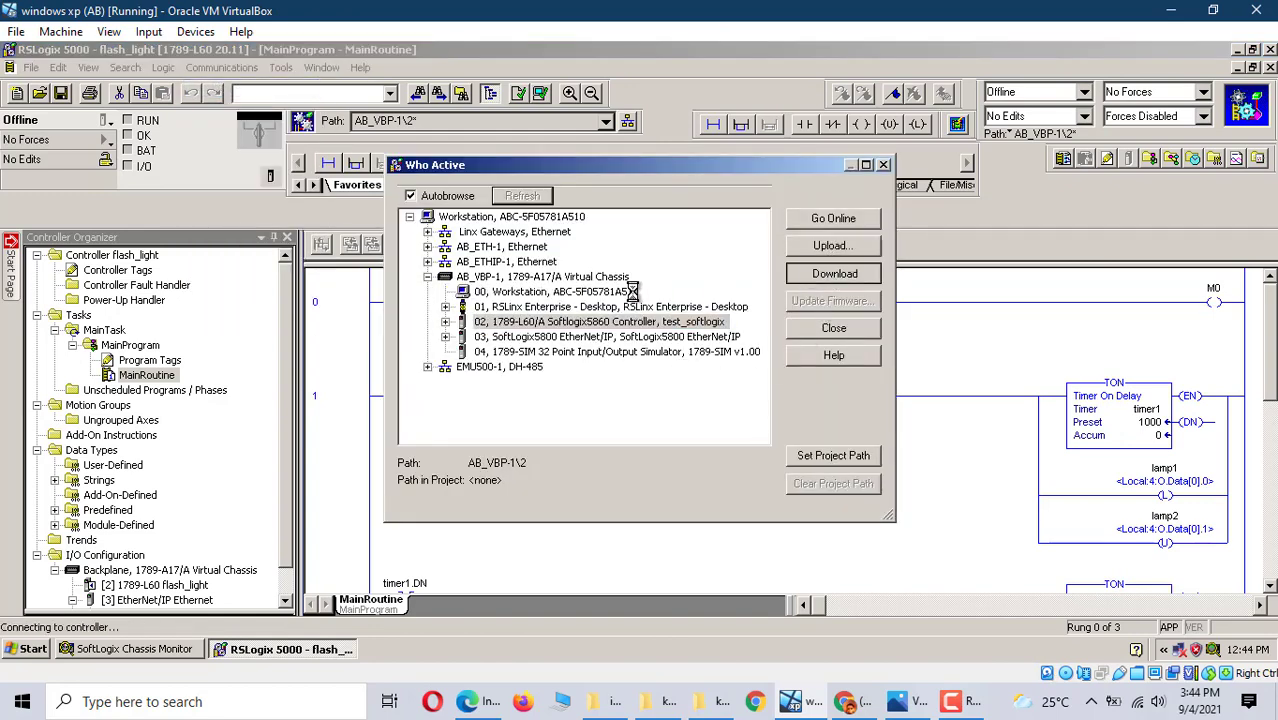
click(566, 496)
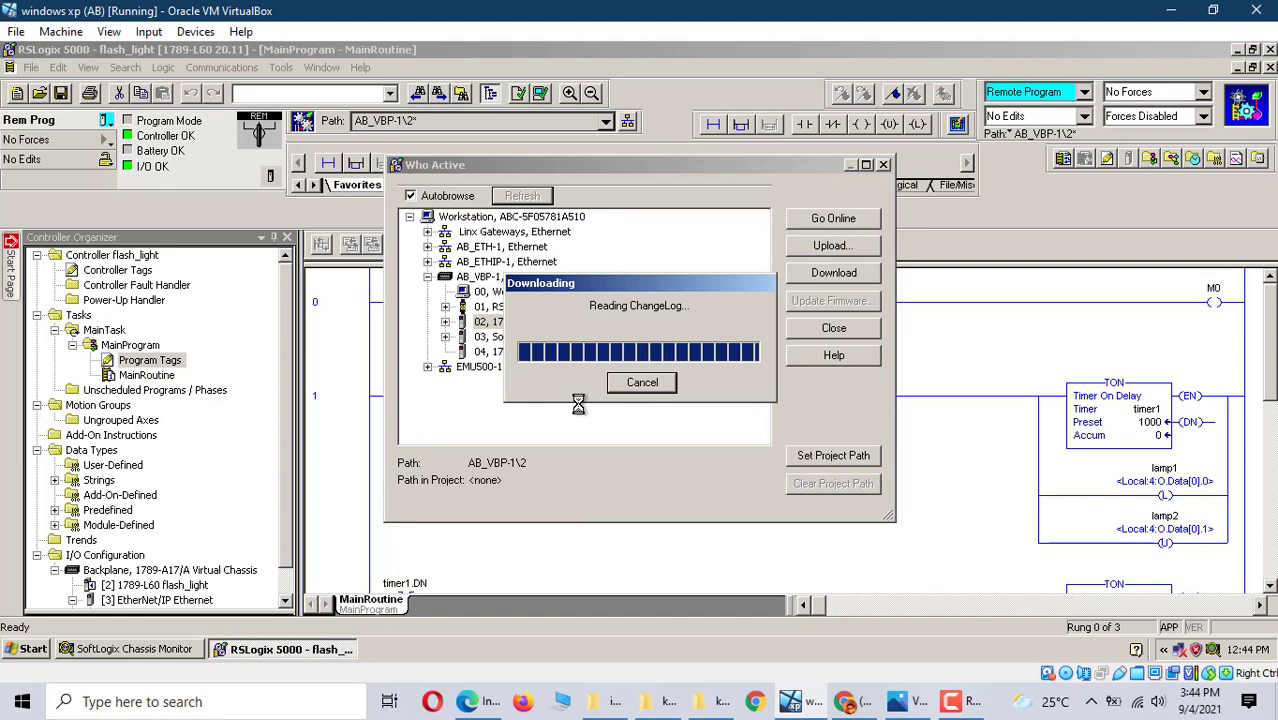
click(598, 372)
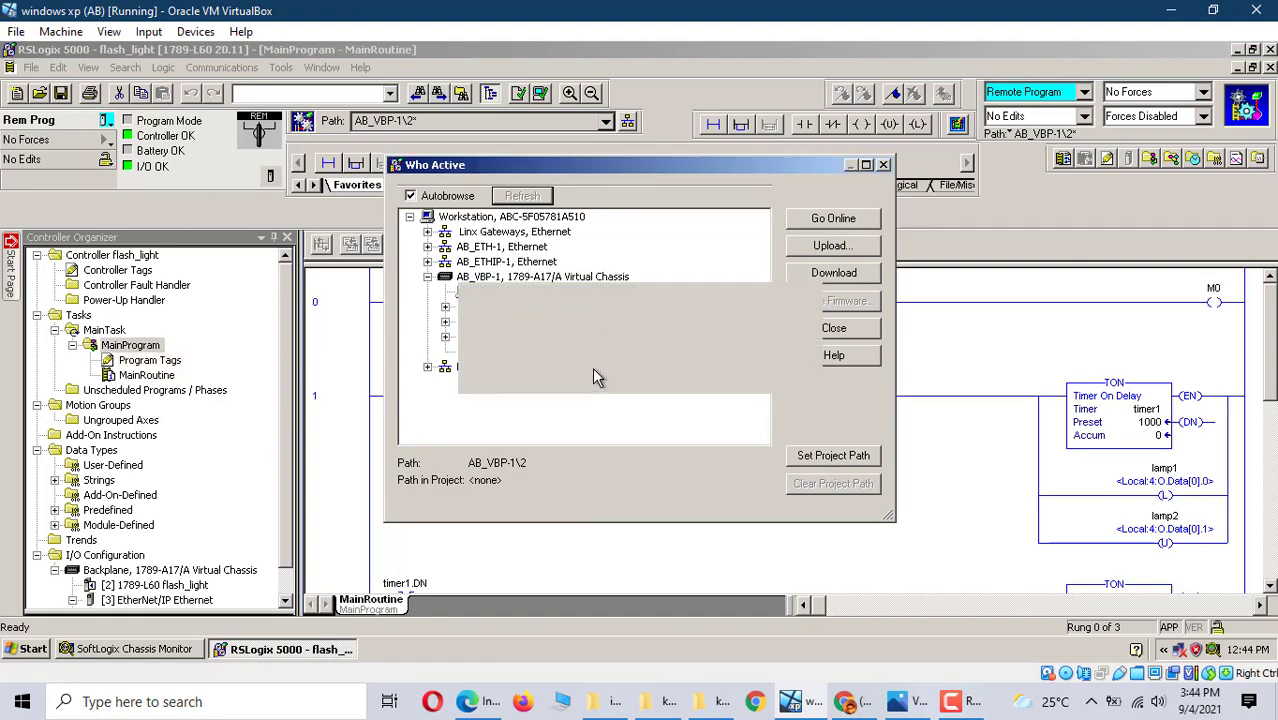
click(106, 120)
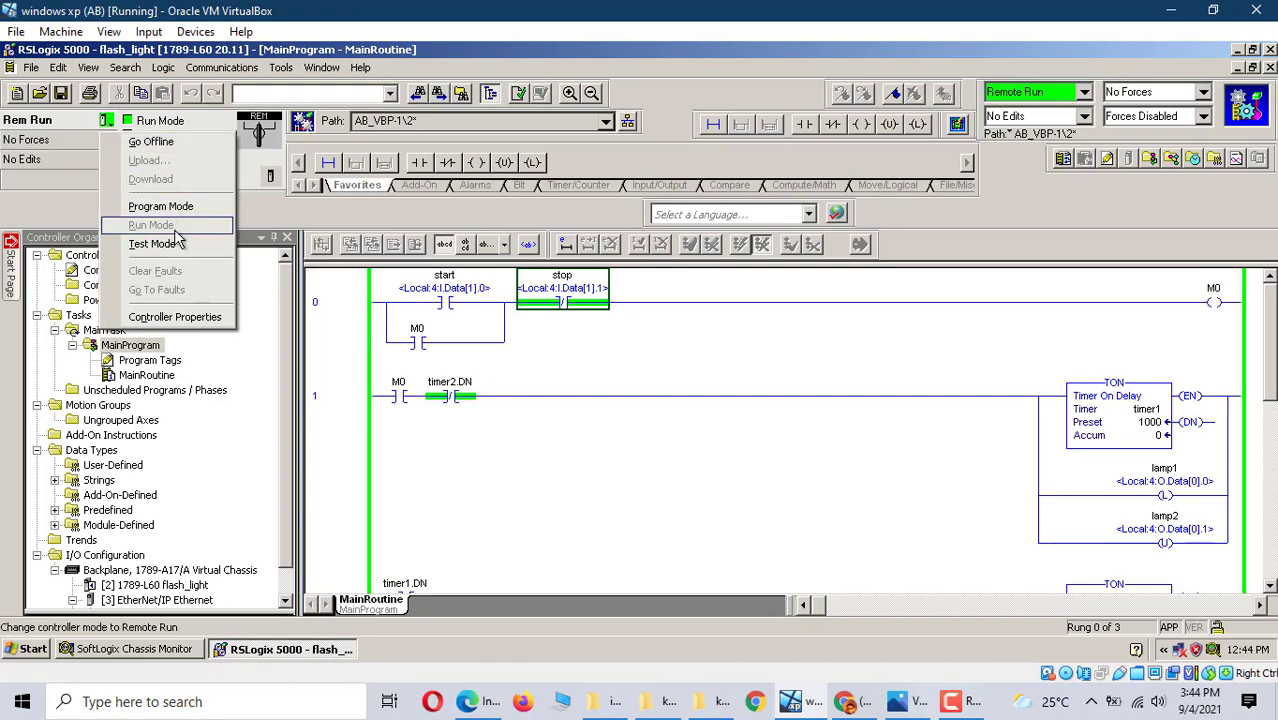
click(607, 449)
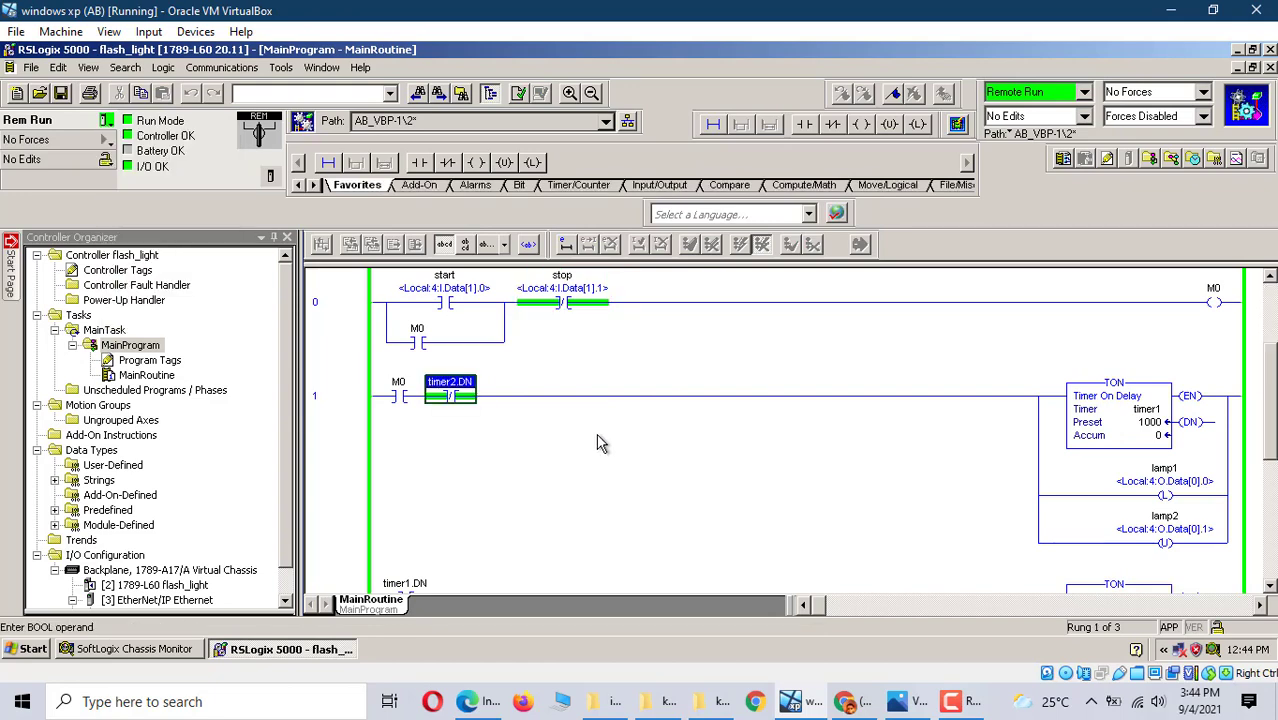
- In SoftLogix Chassis Monitor, switch on input 00 of the slot 4 1789-SIM module to start the lamp logic
click(145, 658)
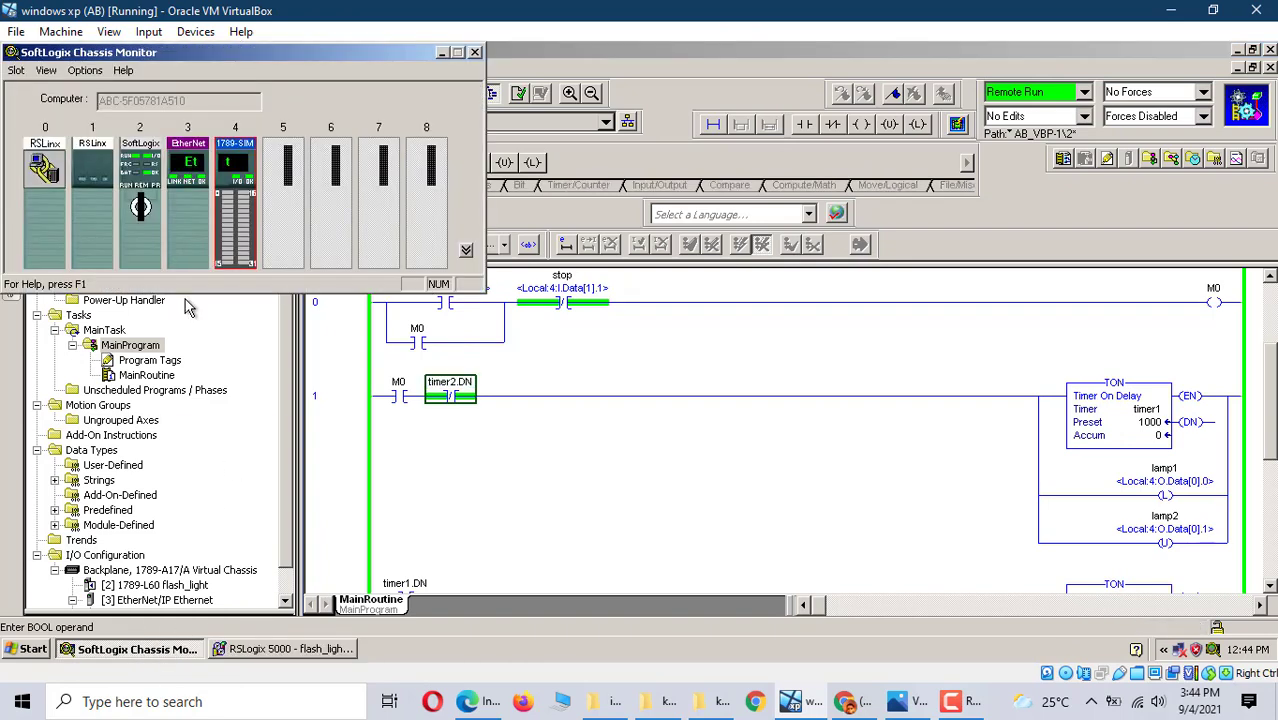
right_click(240, 213)
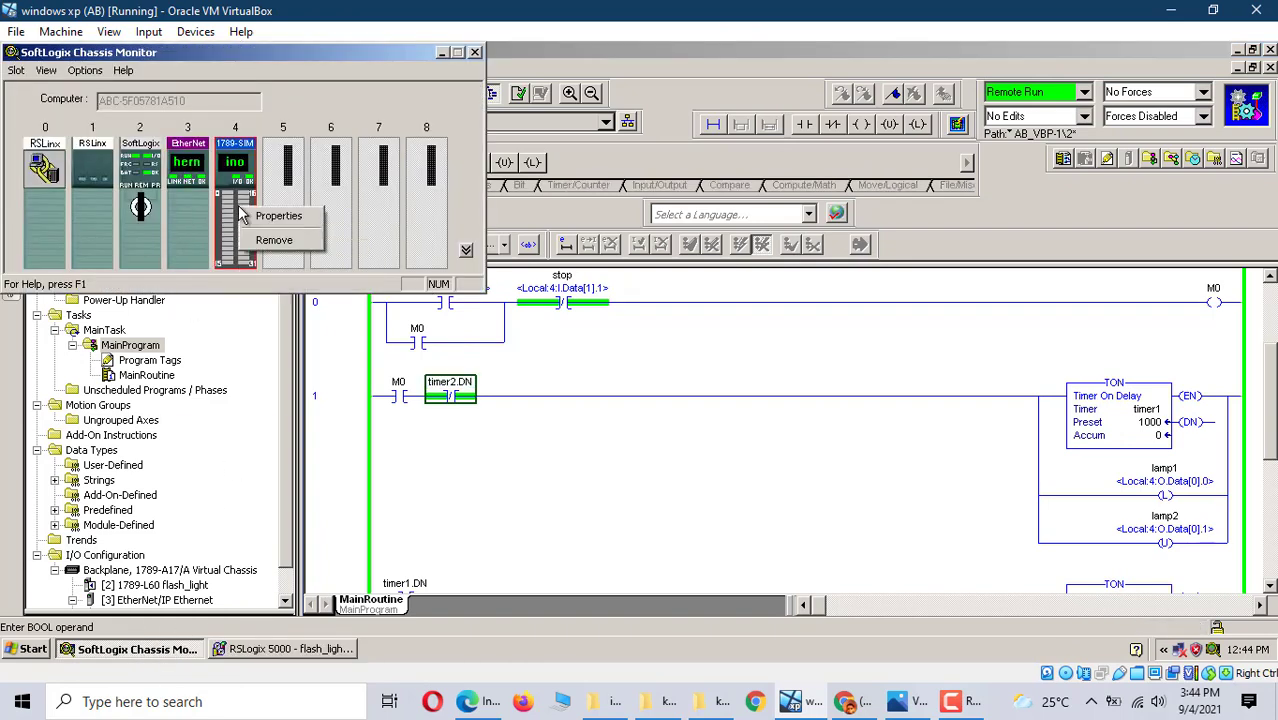
click(265, 217)
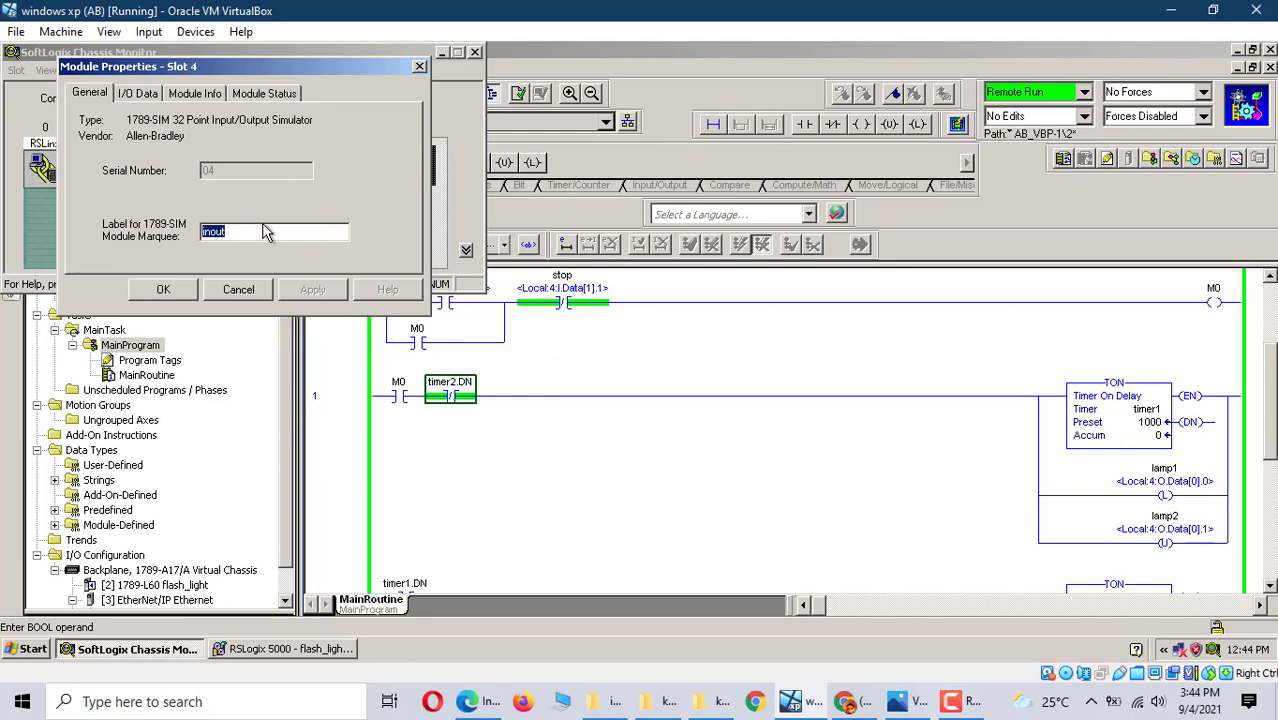
click(138, 93)
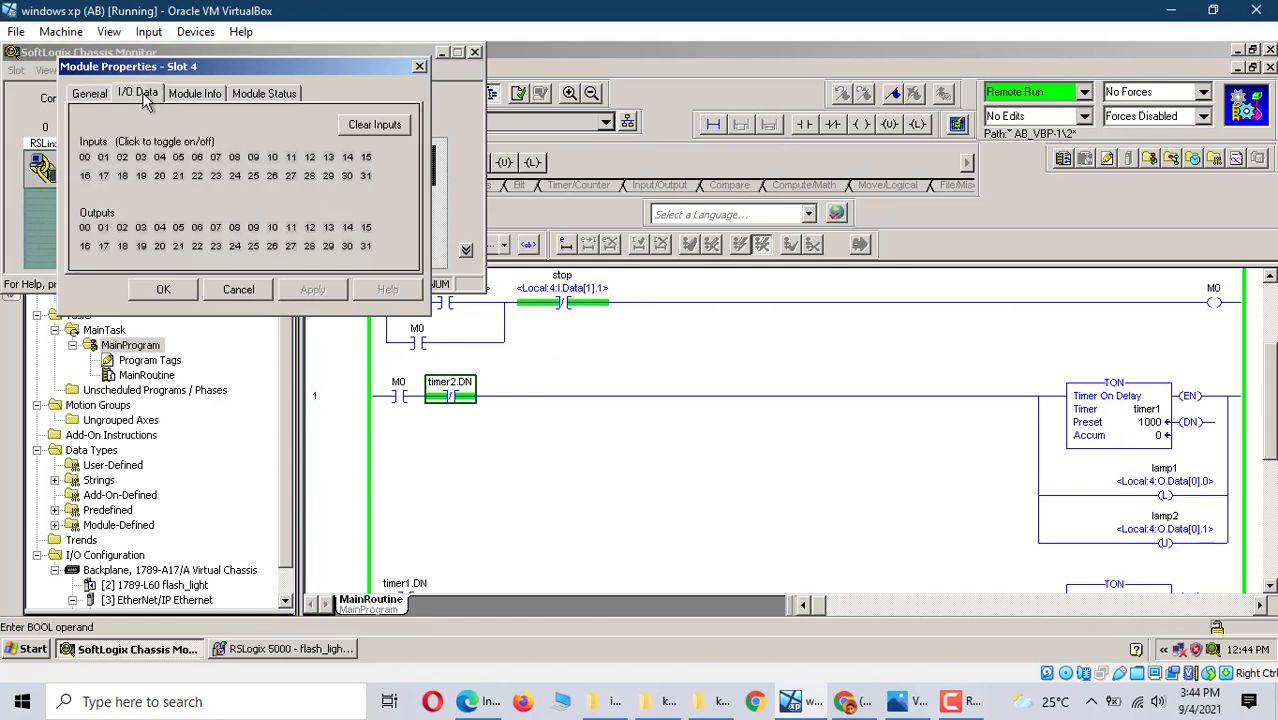
click(85, 163)
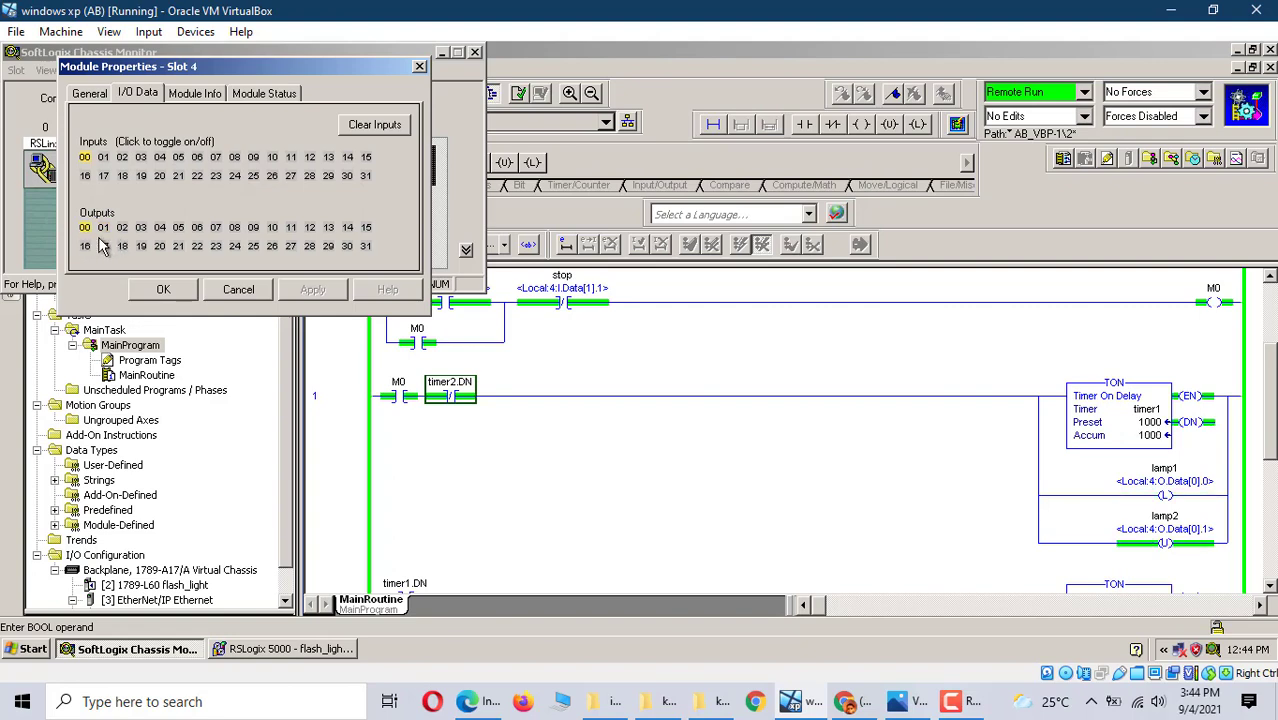
click(188, 287)
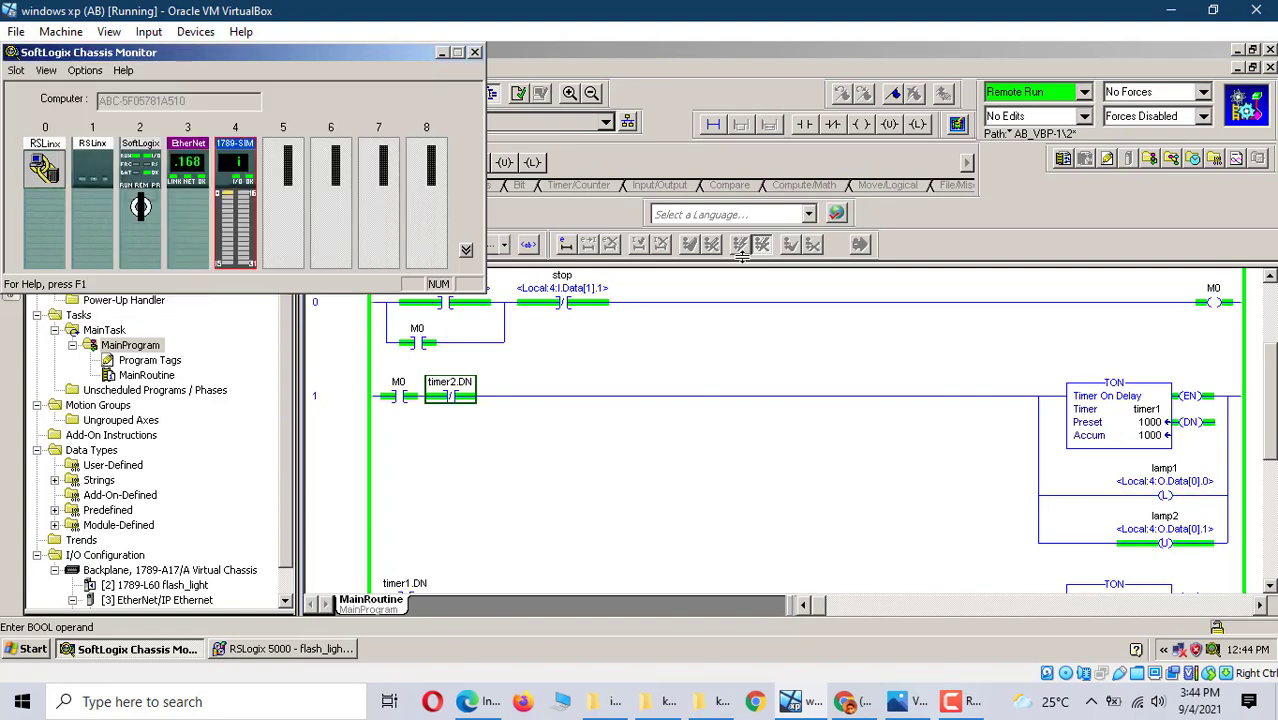
click(442, 53)
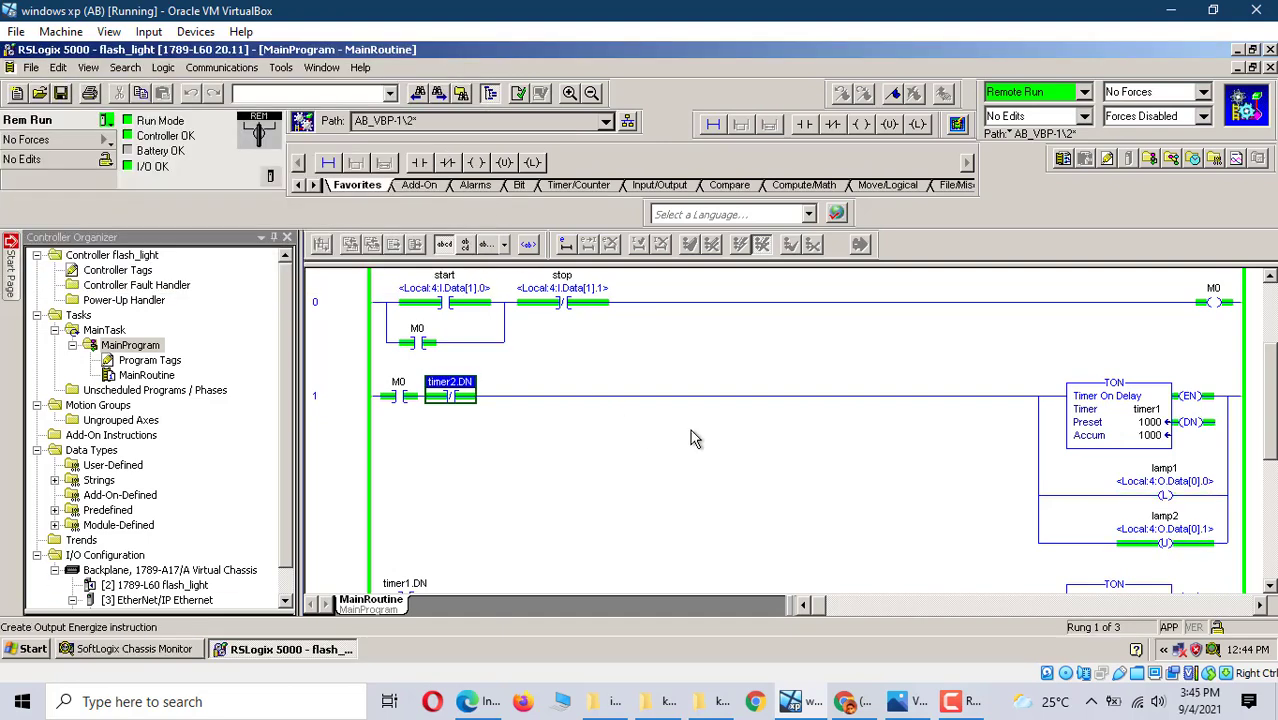
- Open KEPServerEX 5 Configuration and create a new project, replacing the current runtime project
click(1238, 49)
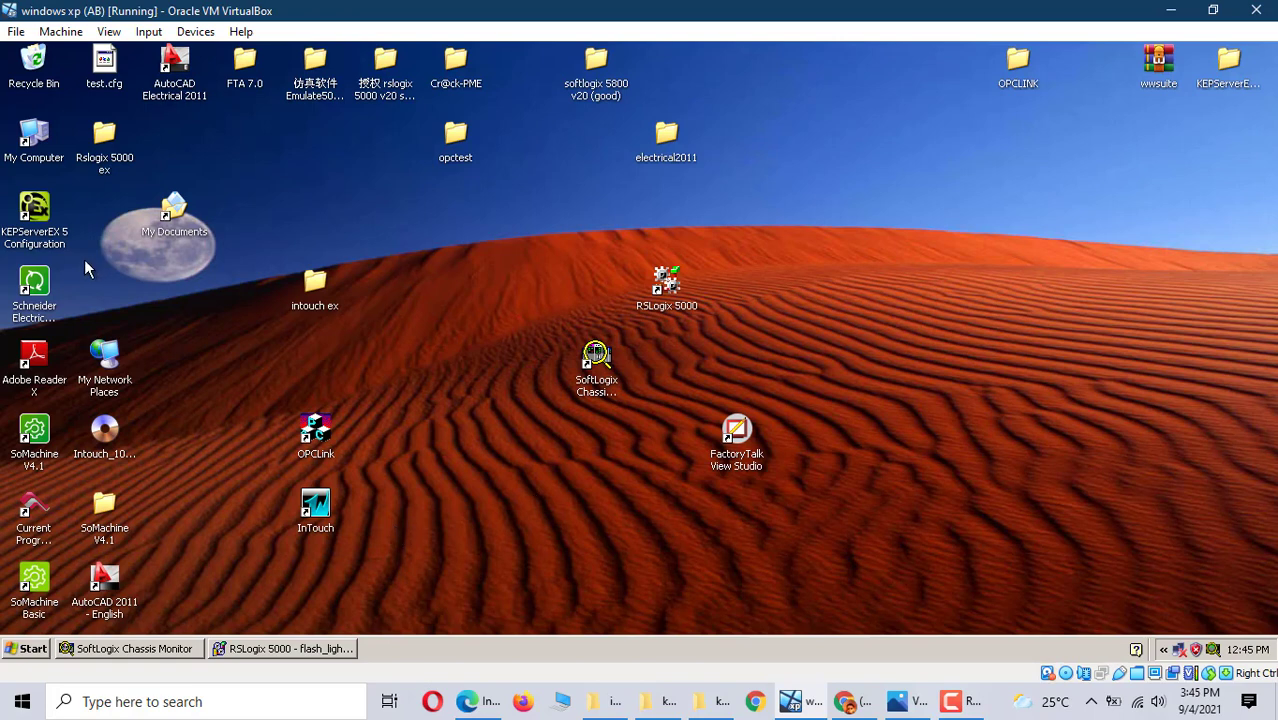
click(32, 236)
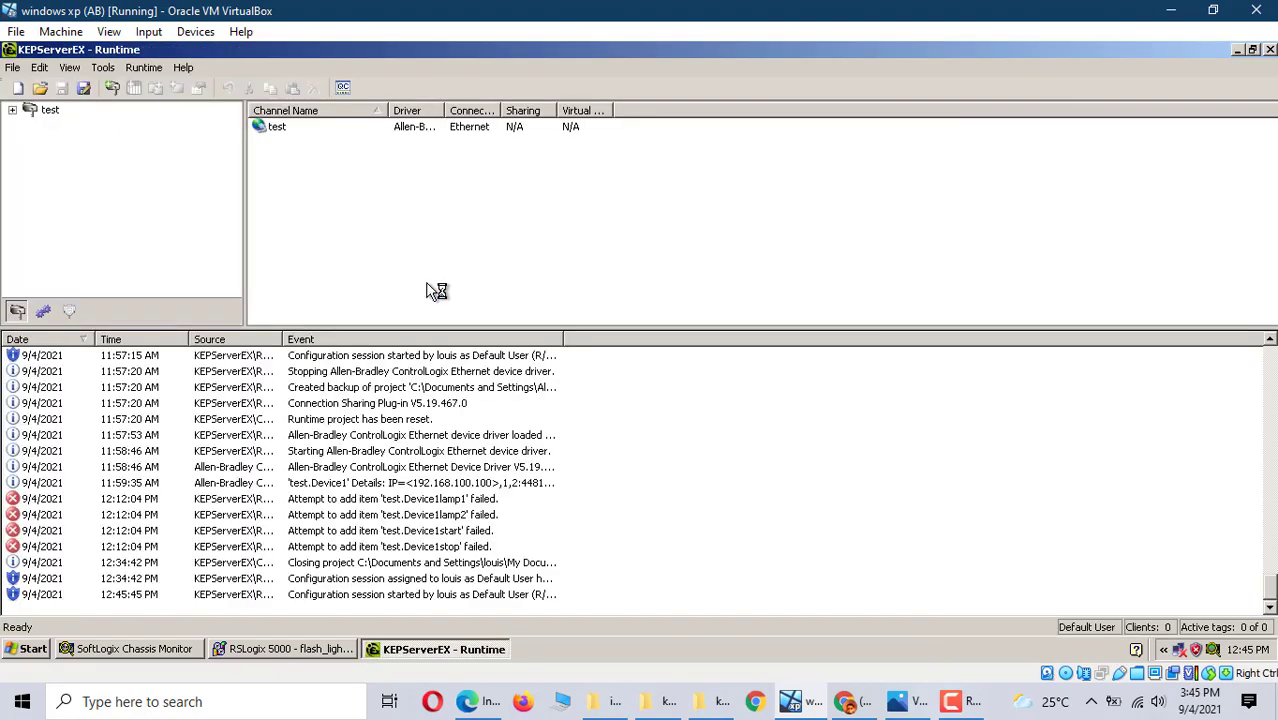
click(18, 88)
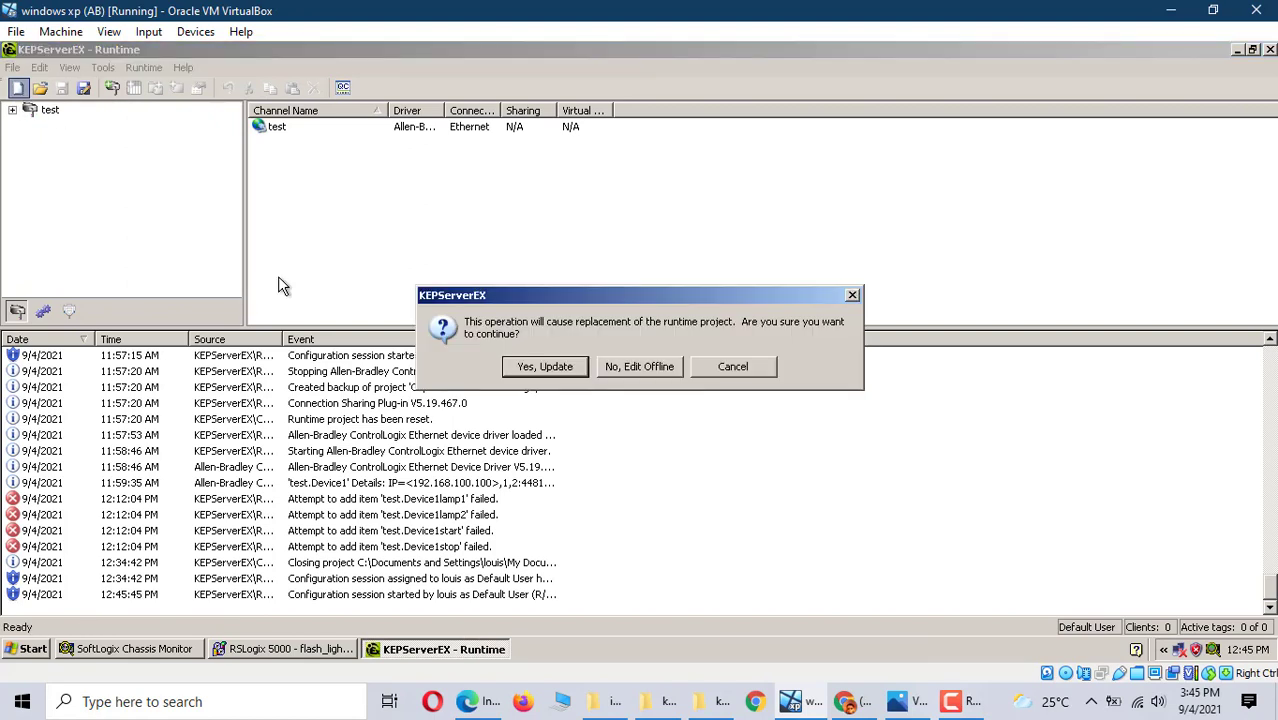
click(545, 366)
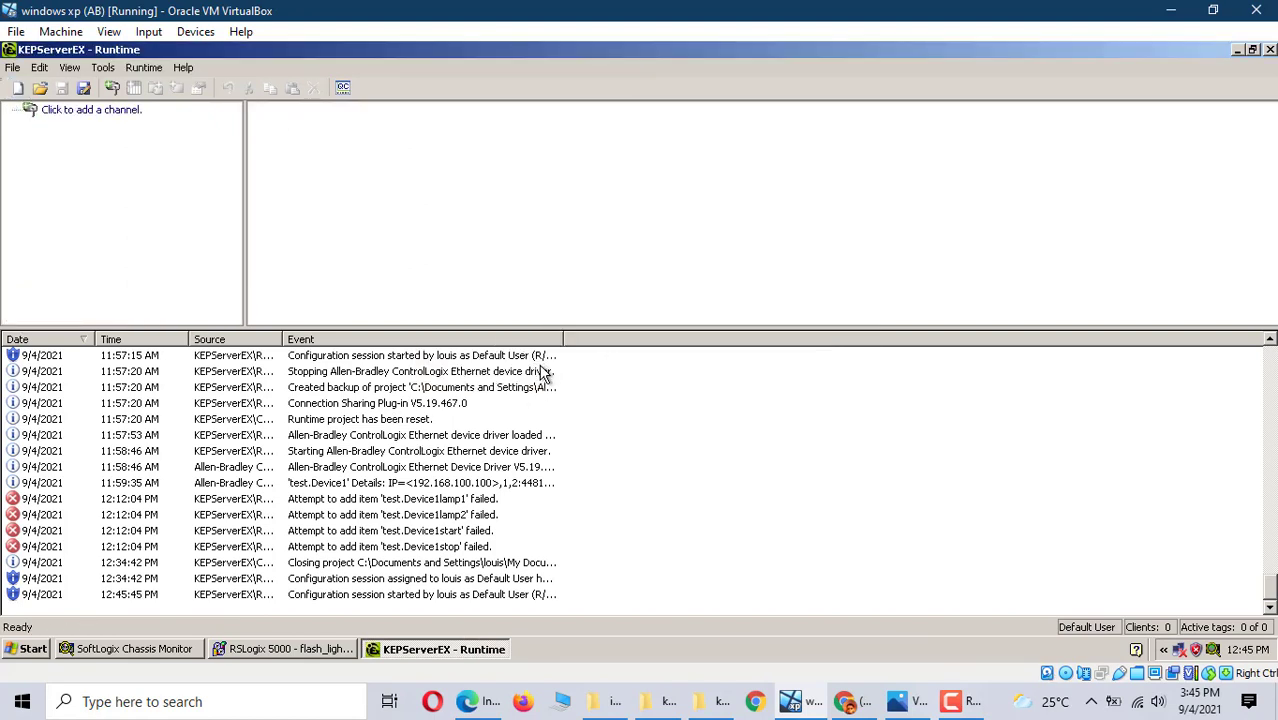
- Add a channel to the project and assign it the Allen-Bradley ControlLogix Ethernet device driver
click(87, 108)
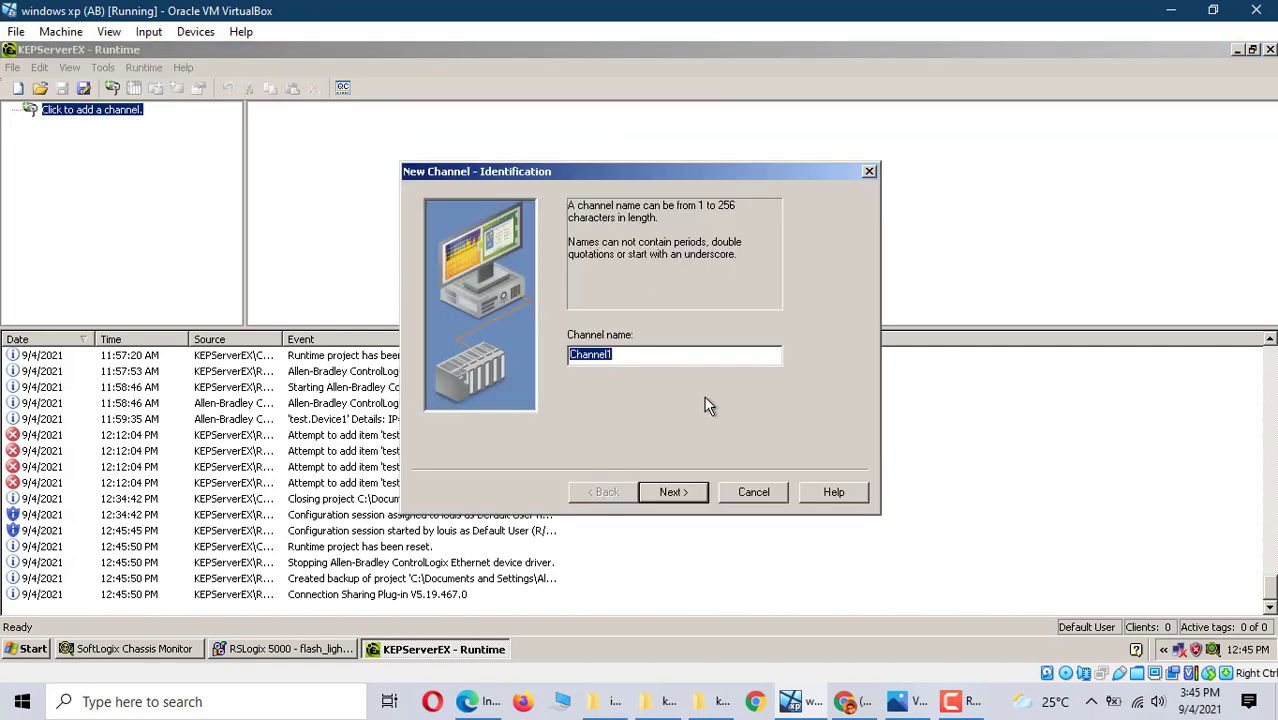
click(674, 500)
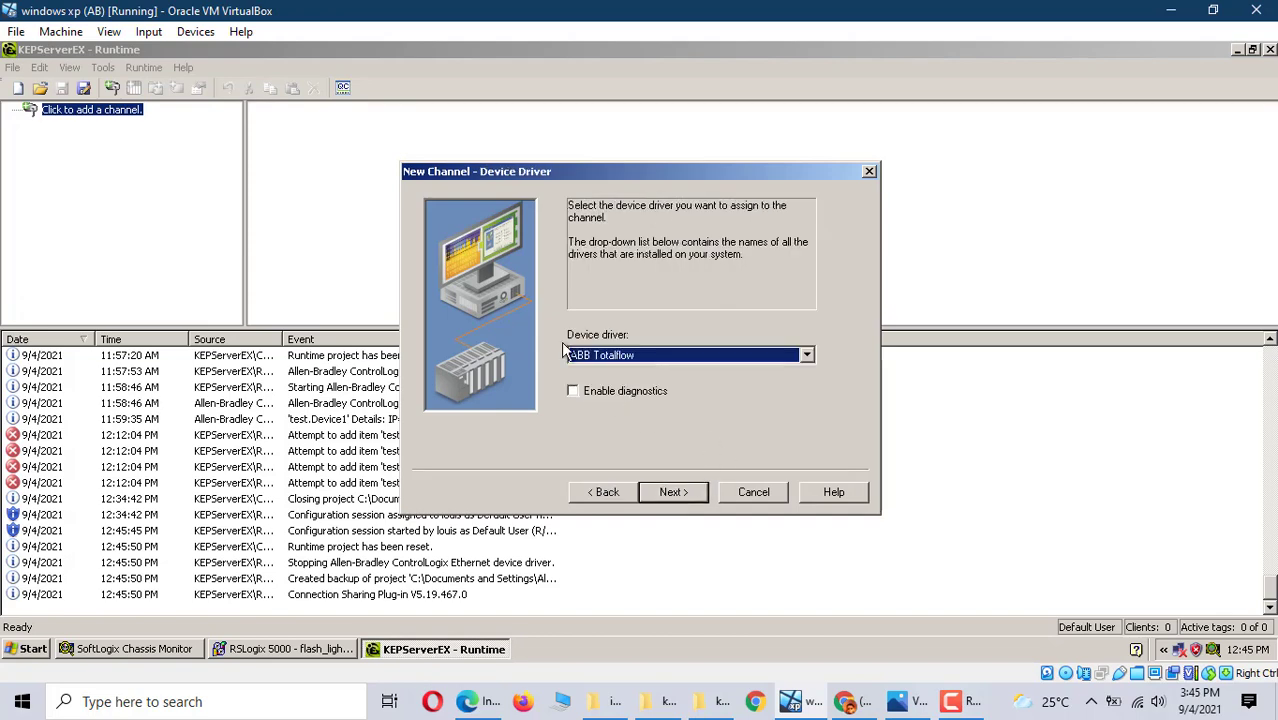
click(806, 355)
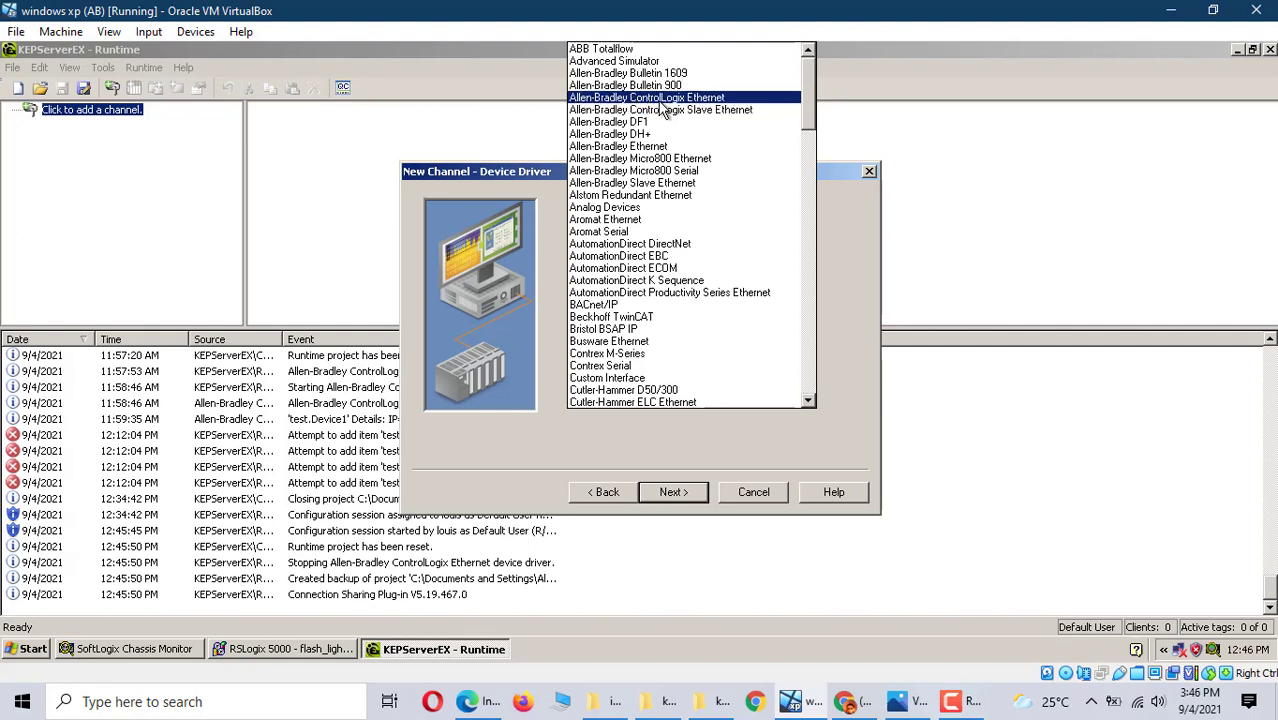
click(716, 99)
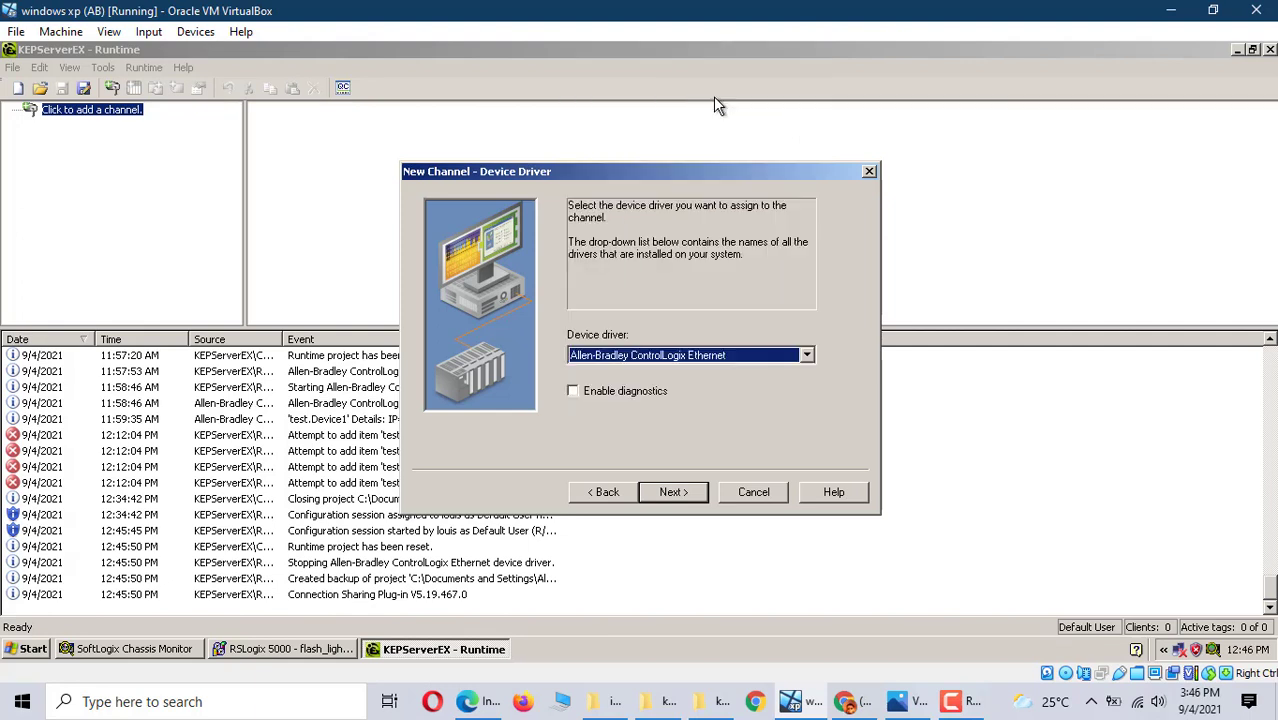
click(672, 492)
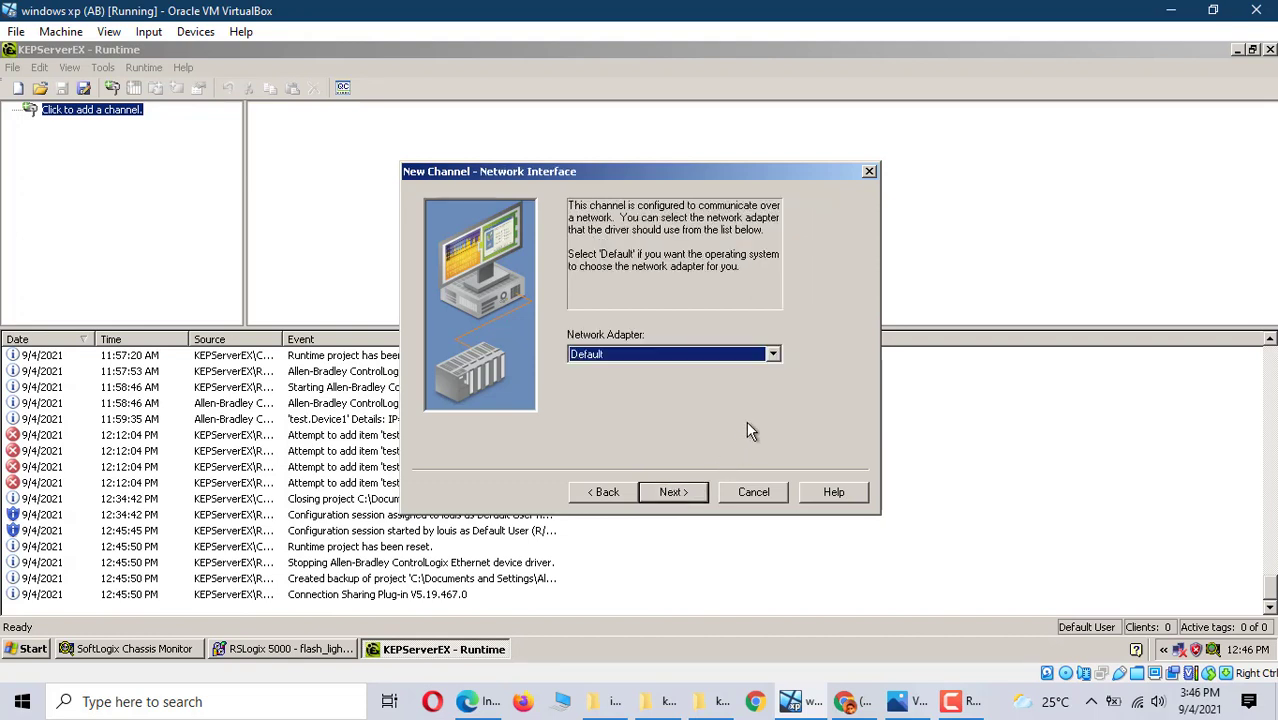
- Set the channel's network adapter to the Microsoft Loopback adapter at 192.168.100.100 and check the EtherNet module's address in SoftLogix Chassis Monitor
click(773, 354)
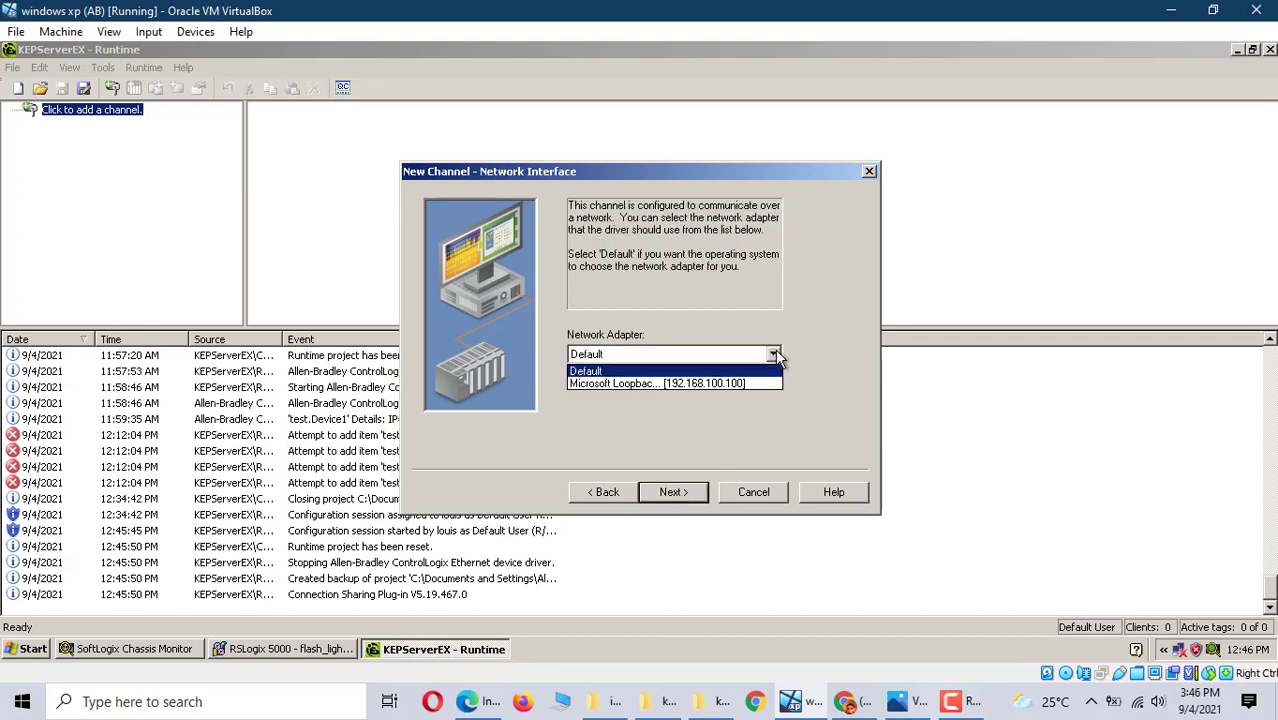
click(619, 384)
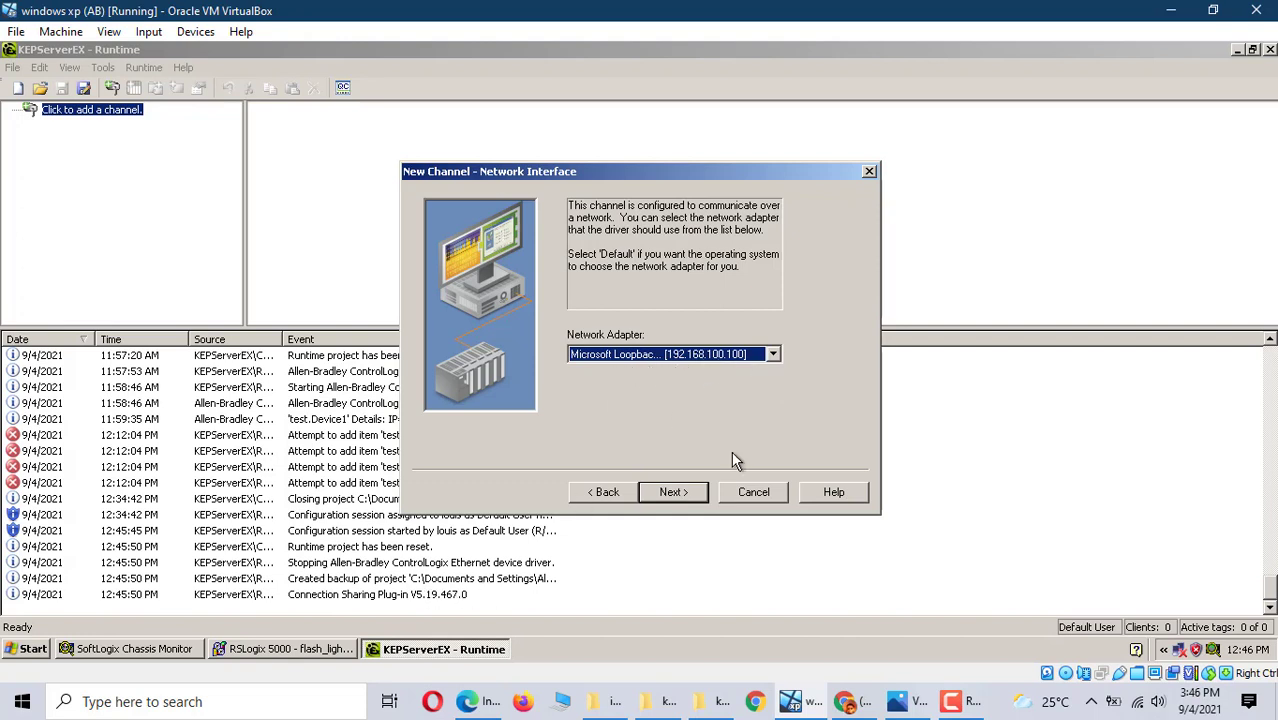
click(130, 650)
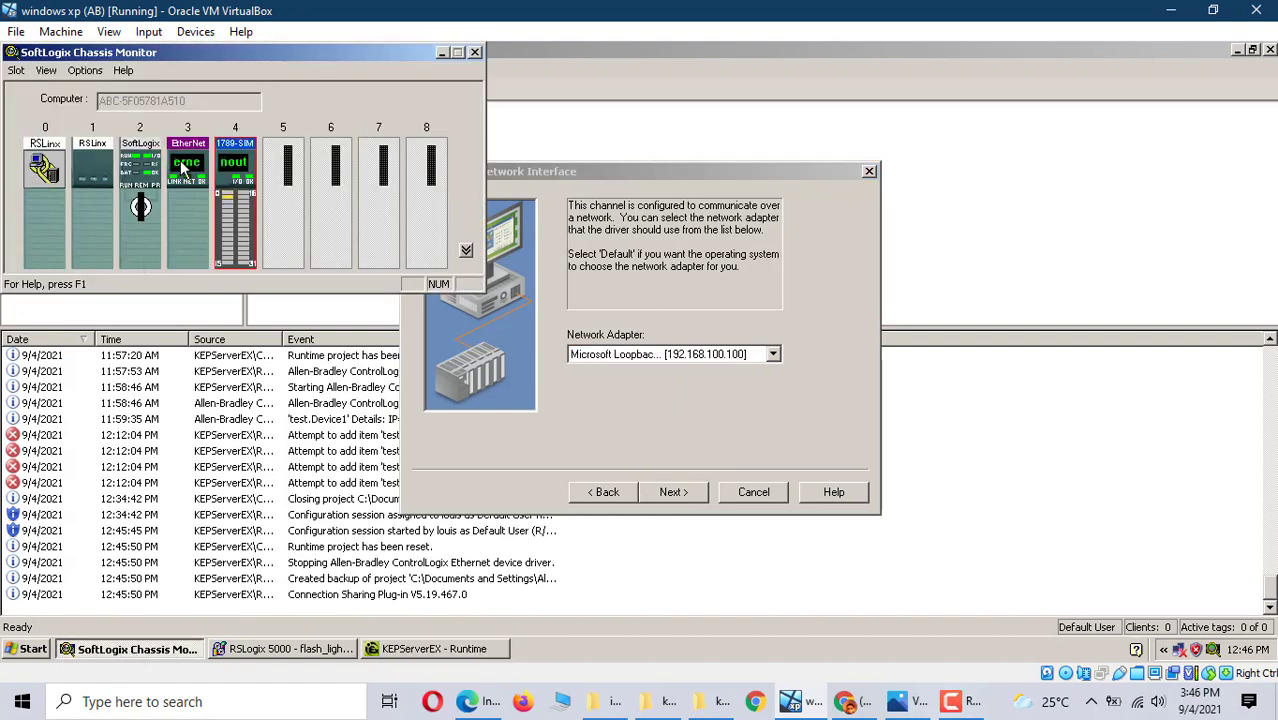
mouse_move(182, 163)
click(443, 50)
- Accept the channel's write optimizations: only the latest value for all tags, with 10 writes for every 1 read
click(673, 498)
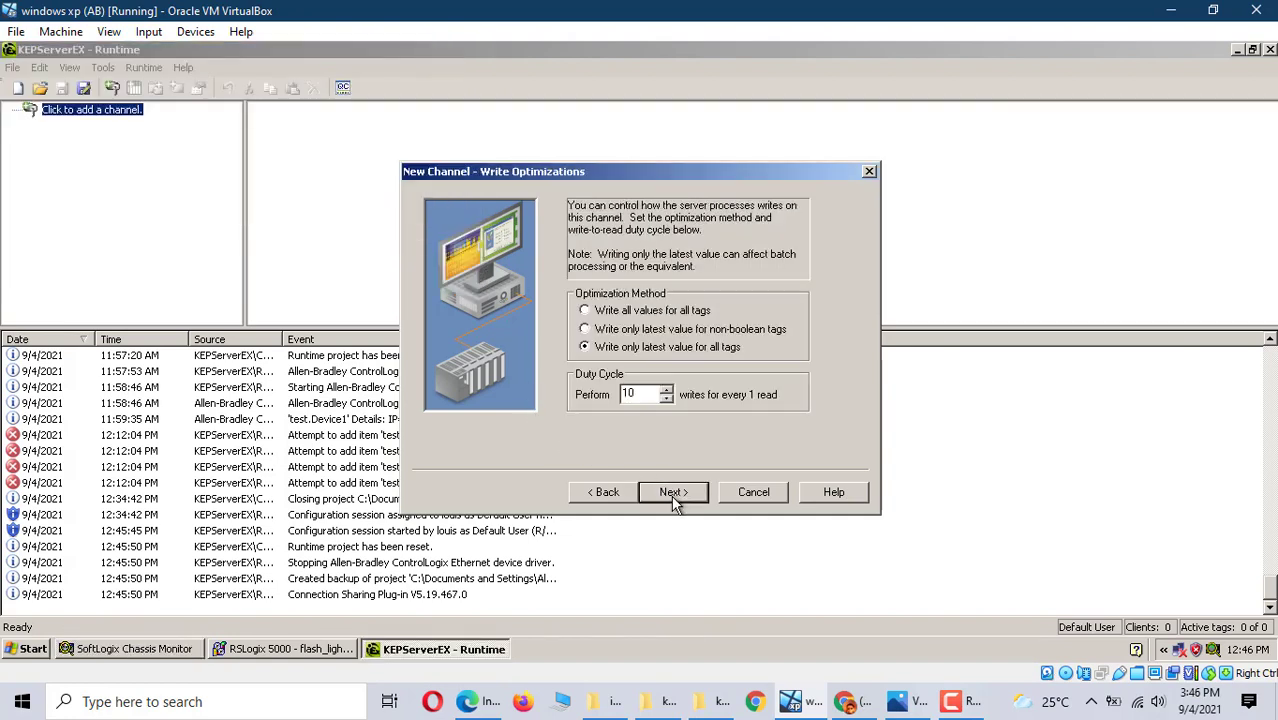
click(673, 494)
click(673, 494)
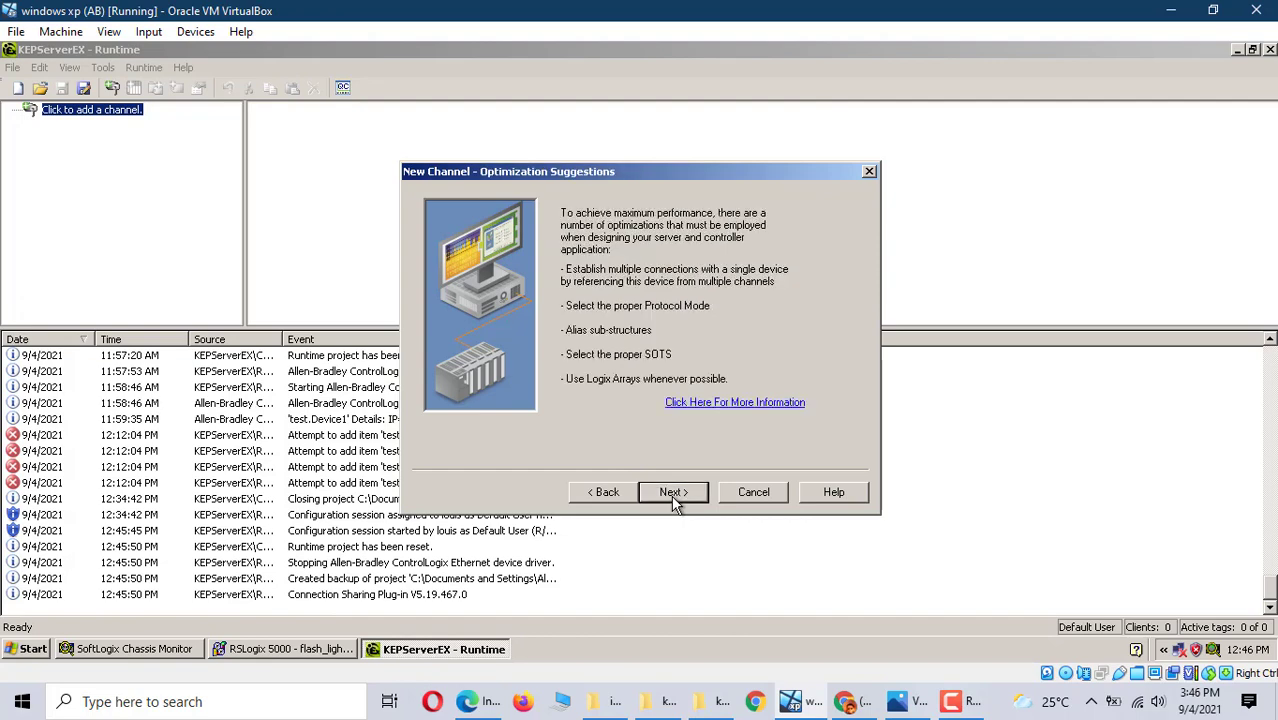
- Finish creating the channel and add a device named Device1 to it, using the SoftLogix 5800 model
click(673, 494)
click(675, 493)
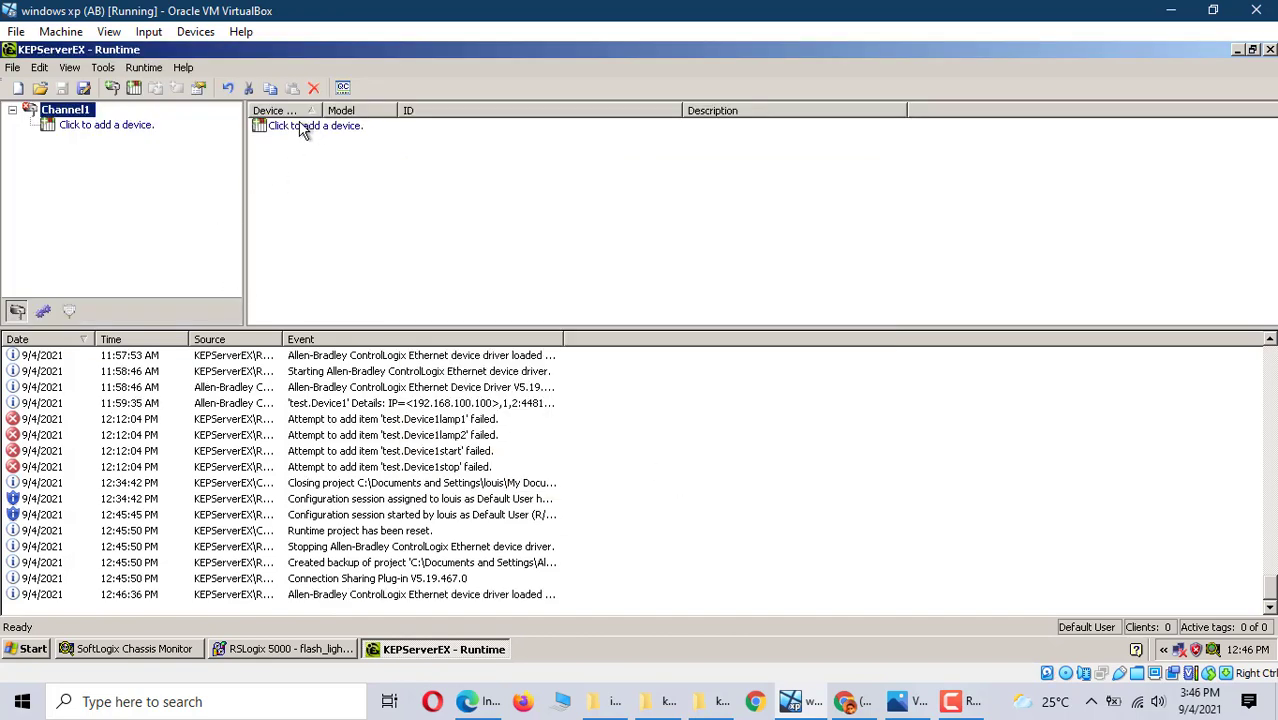
click(118, 126)
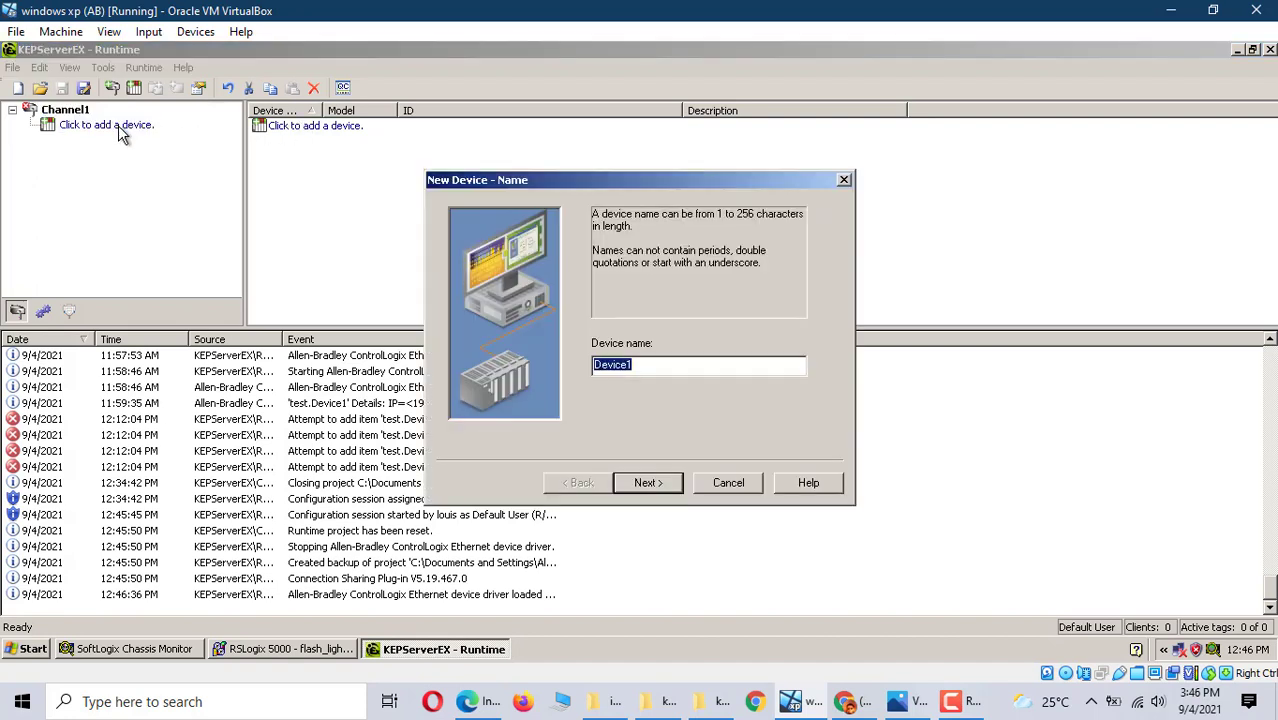
click(645, 484)
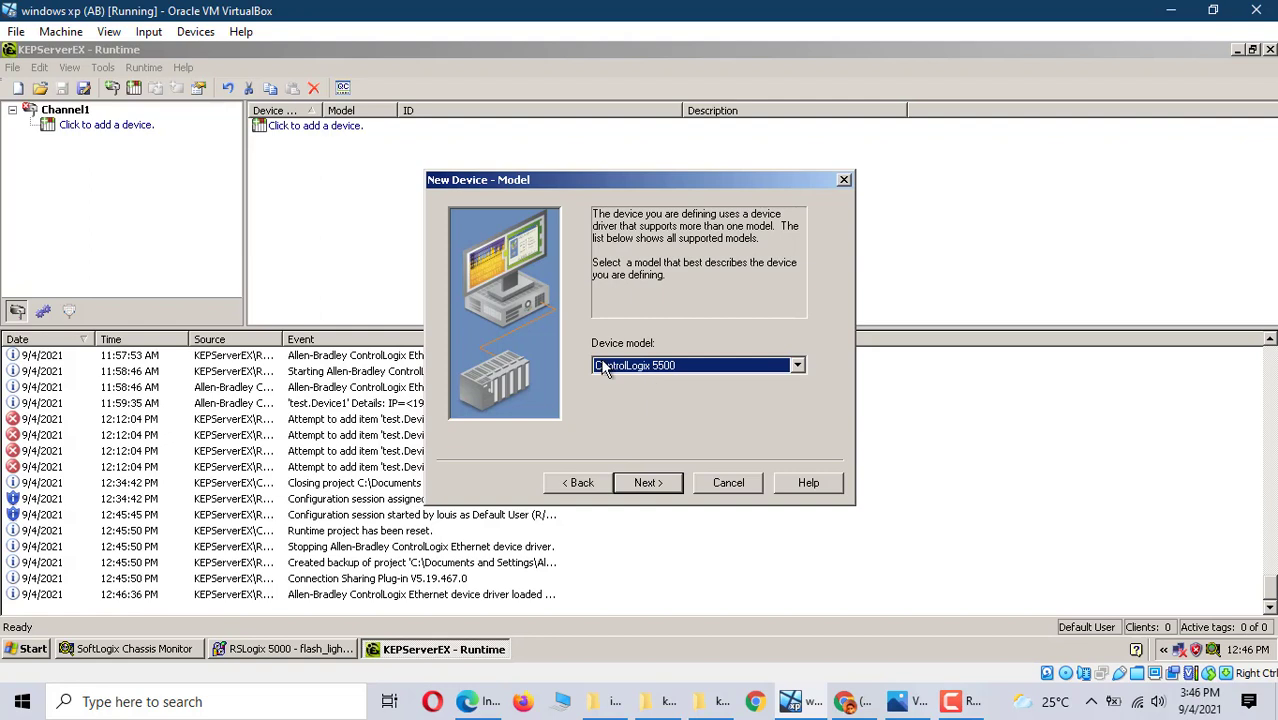
click(797, 368)
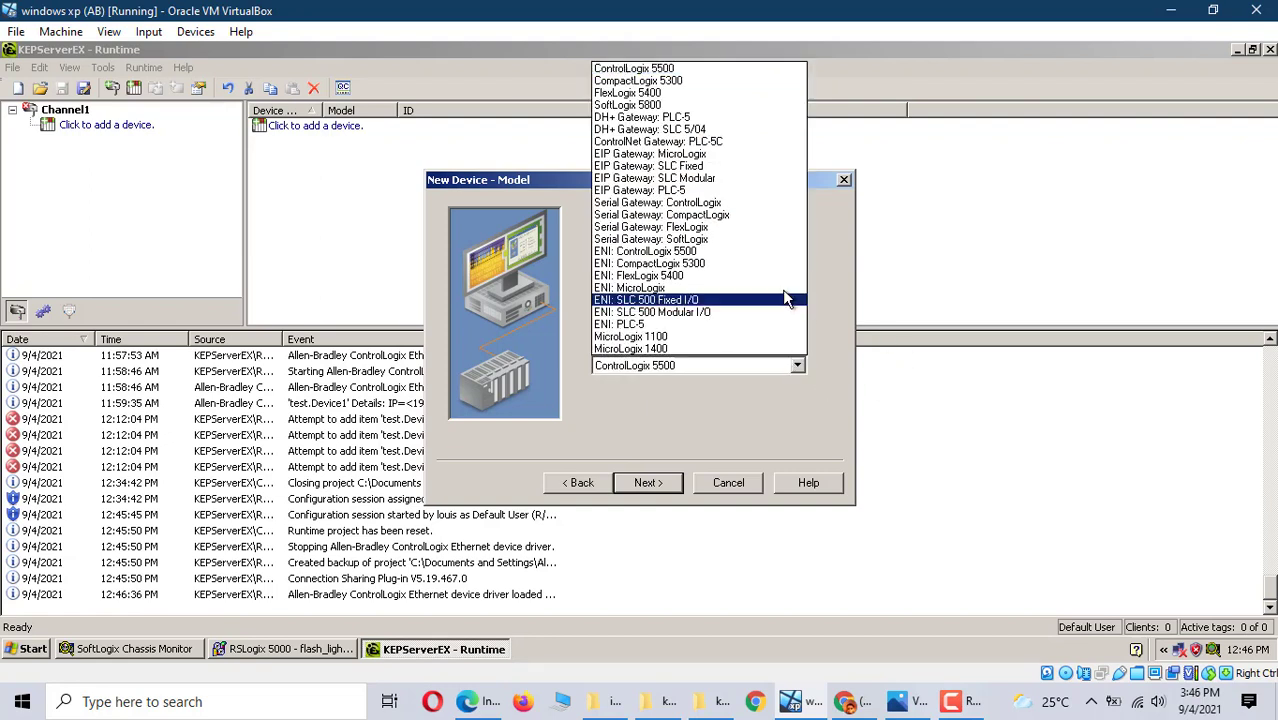
click(655, 104)
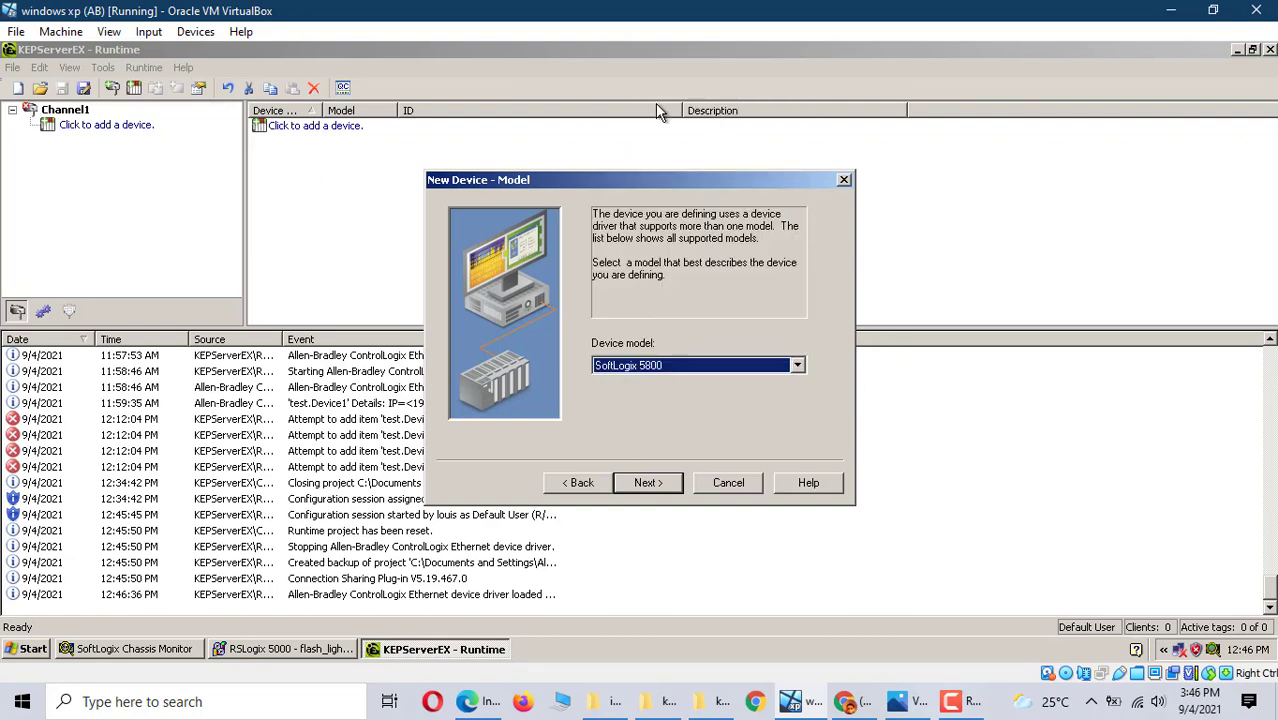
click(648, 482)
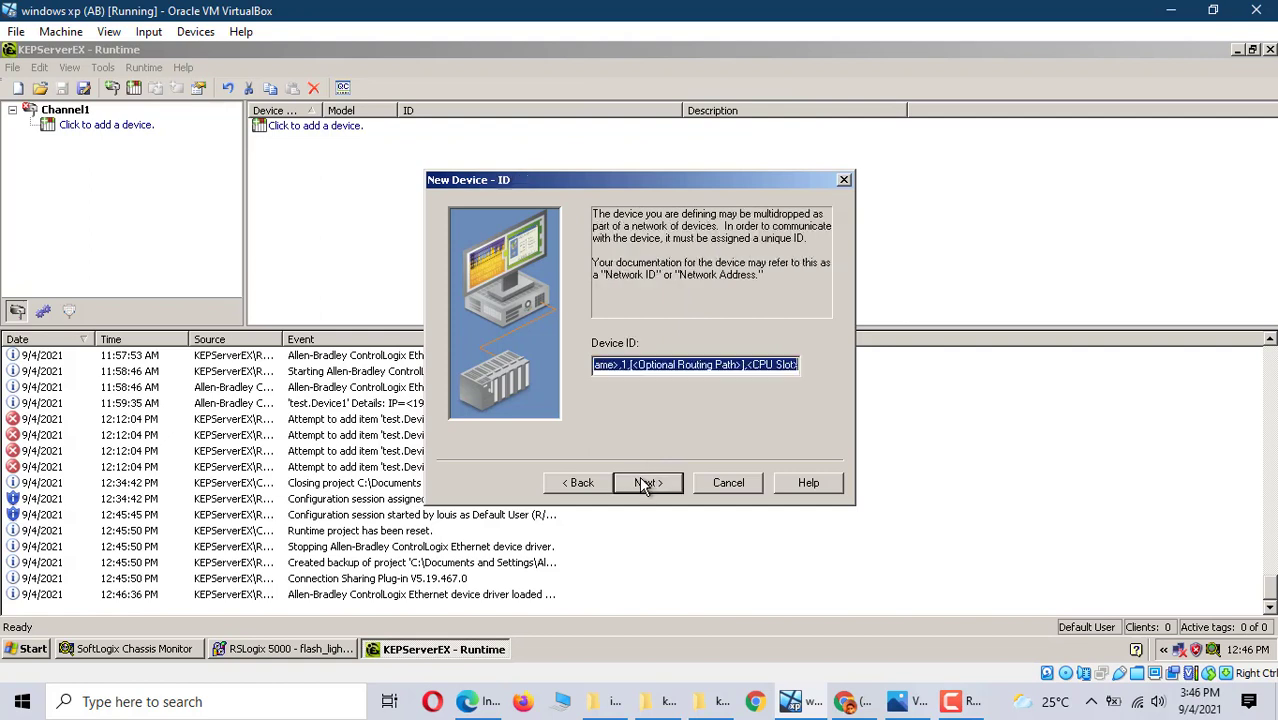
- Replace the host name placeholder in the device ID with the IP address 192.168.100.100
click(610, 366)
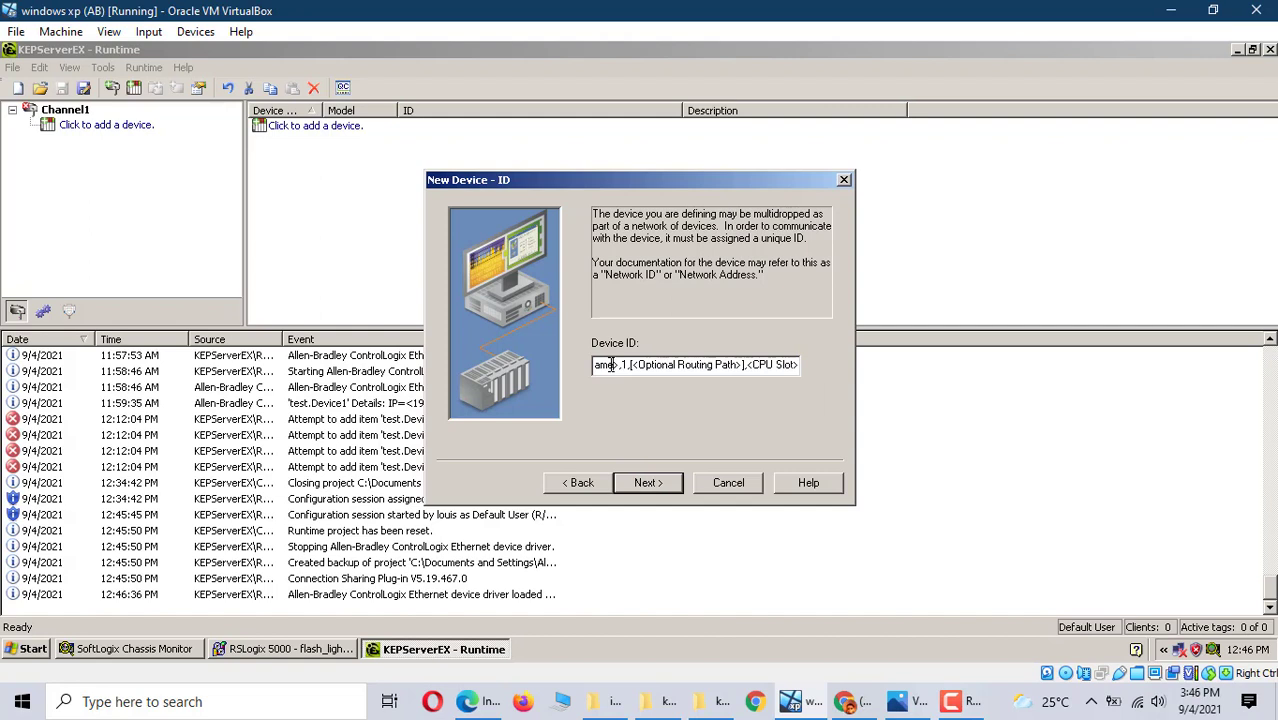
key(BackSpace)
key(BackSpace)
key(BackSpace)
key(BackSpace)
key(BackSpace)
key(BackSpace)
key(BackSpace)
key(BackSpace)
key(BackSpace)
key(BackSpace)
key(BackSpace)
key(BackSpace)
key(BackSpace)
key(BackSpace)
key(BackSpace)
key(BackSpace)
text(192)
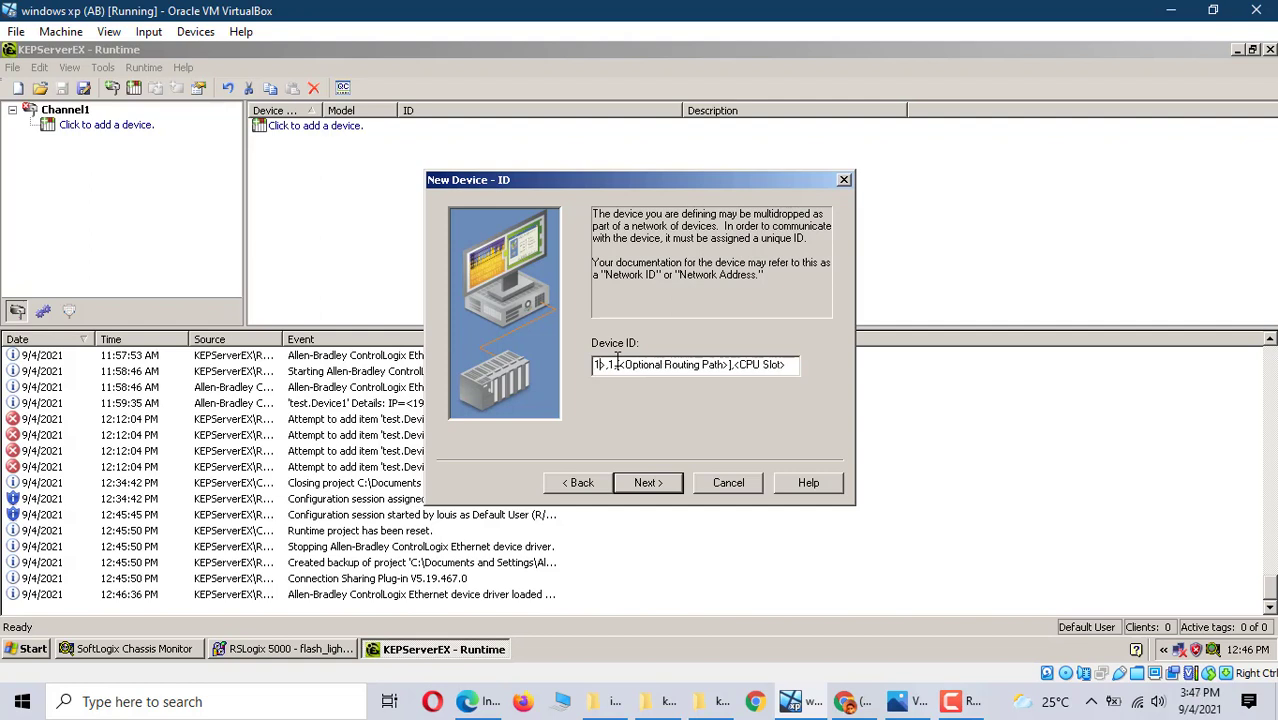
text(.16)
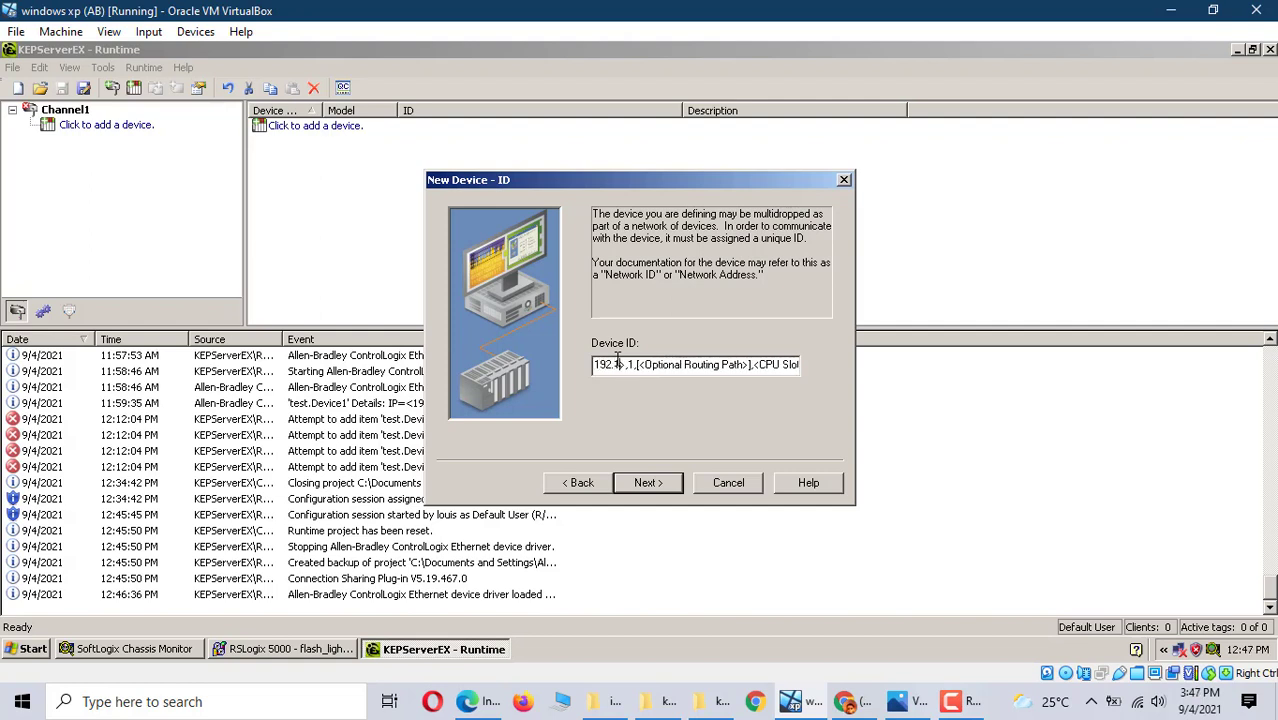
text(8.100.100)
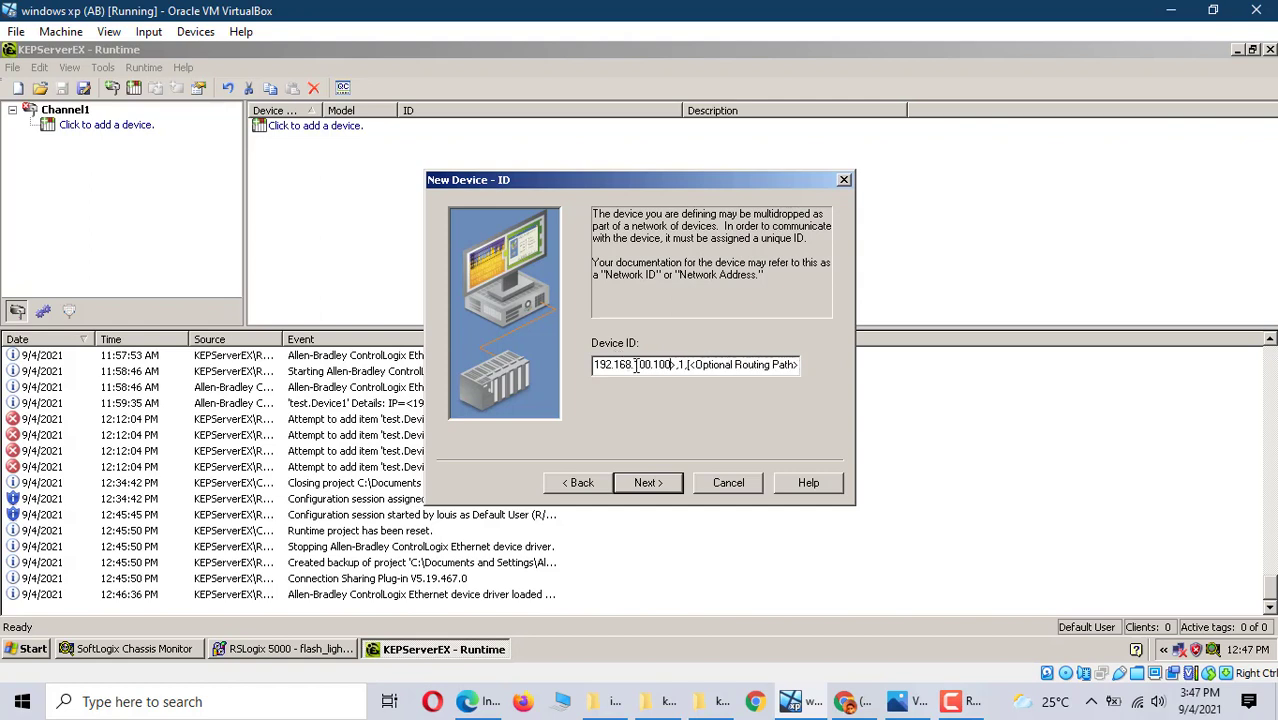
- Replace the routing path and CPU slot placeholders in the device ID with slot 2, checking the controller's slot in SoftLogix Chassis Monitor
drag(688, 364, 831, 385)
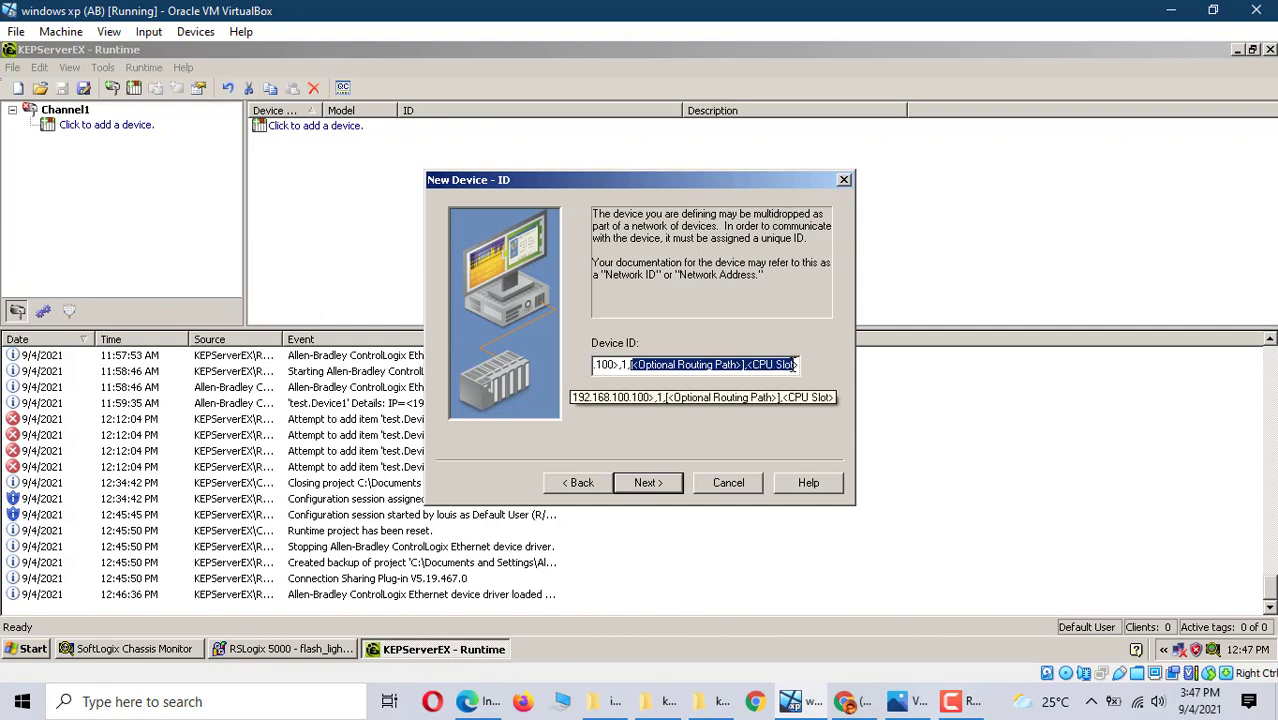
click(794, 364)
key(BackSpace)
key(BackSpace)
key(BackSpace)
key(BackSpace)
key(BackSpace)
key(BackSpace)
key(BackSpace)
key(BackSpace)
key(BackSpace)
key(BackSpace)
key(BackSpace)
key(BackSpace)
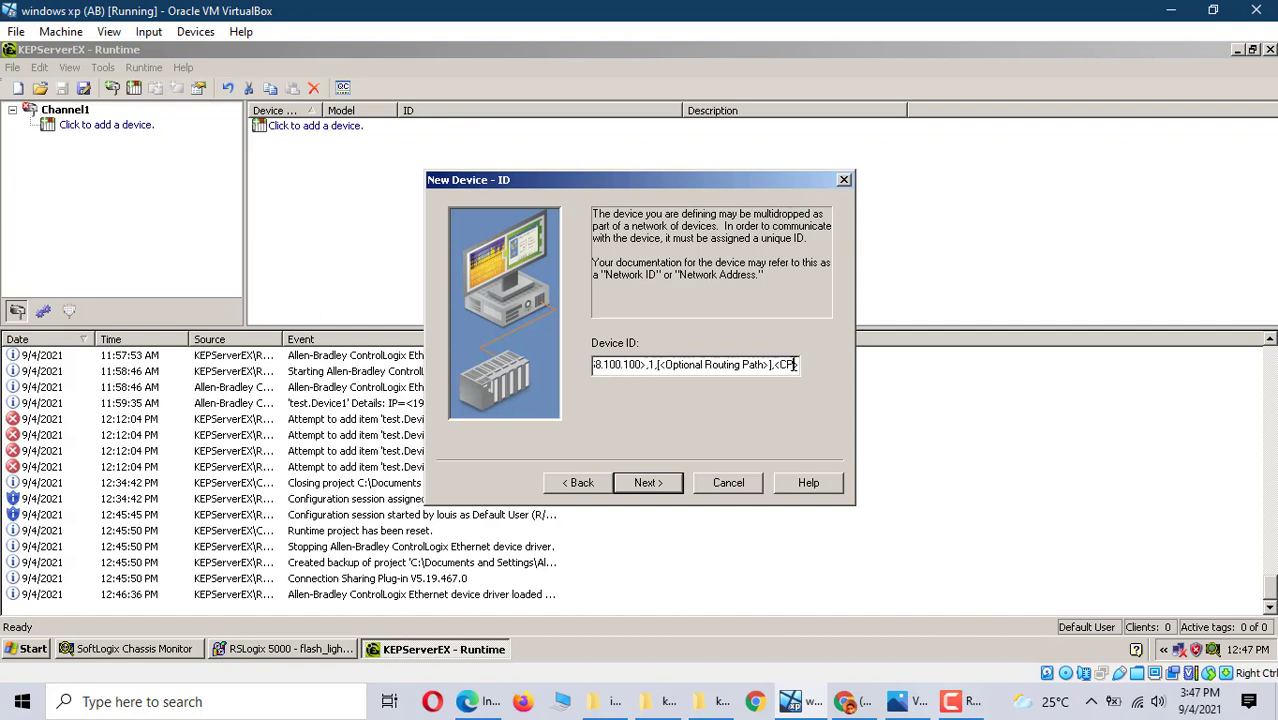
key(BackSpace)
key(BackSpace)
key(BackSpace)
key(BackSpace)
key(BackSpace)
key(BackSpace)
key(BackSpace)
key(BackSpace)
key(BackSpace)
key(BackSpace)
key(BackSpace)
key(BackSpace)
key(BackSpace)
key(BackSpace)
key(BackSpace)
key(BackSpace)
key(BackSpace)
key(BackSpace)
key(BackSpace)
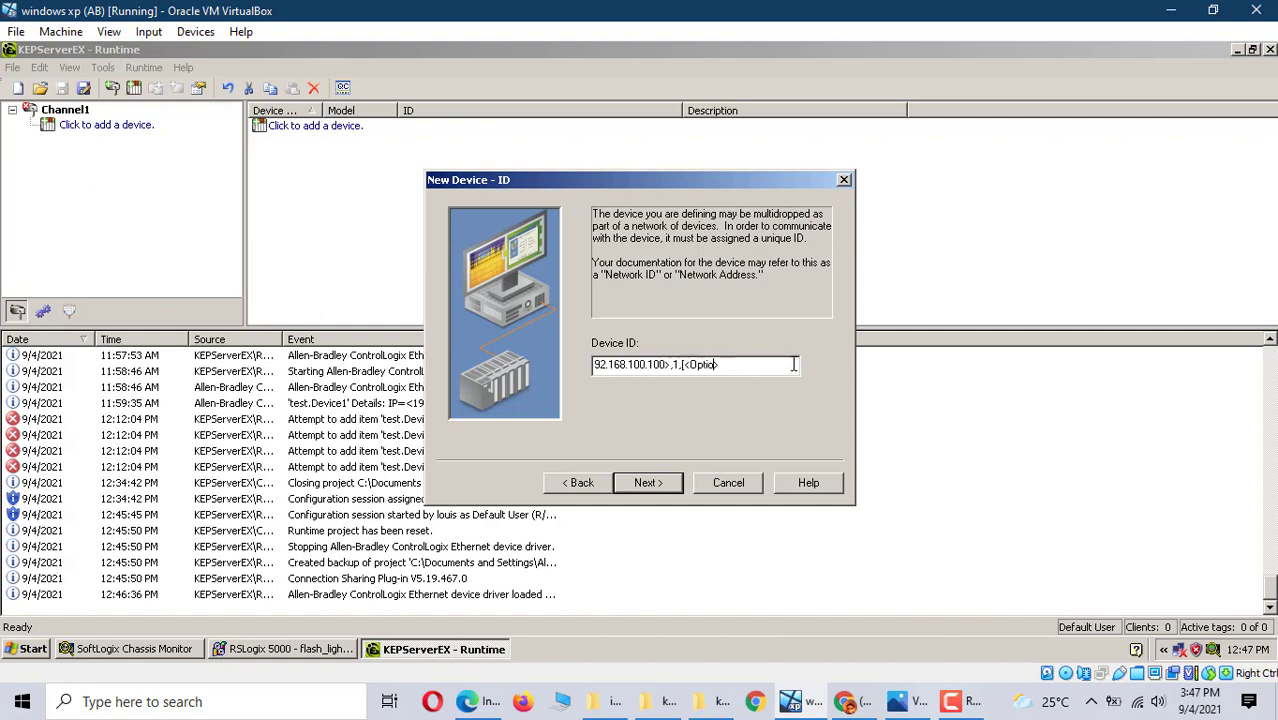
key(BackSpace)
key(BackSpace)
key(BackSpace)
key(BackSpace)
key(BackSpace)
text(2)
click(137, 650)
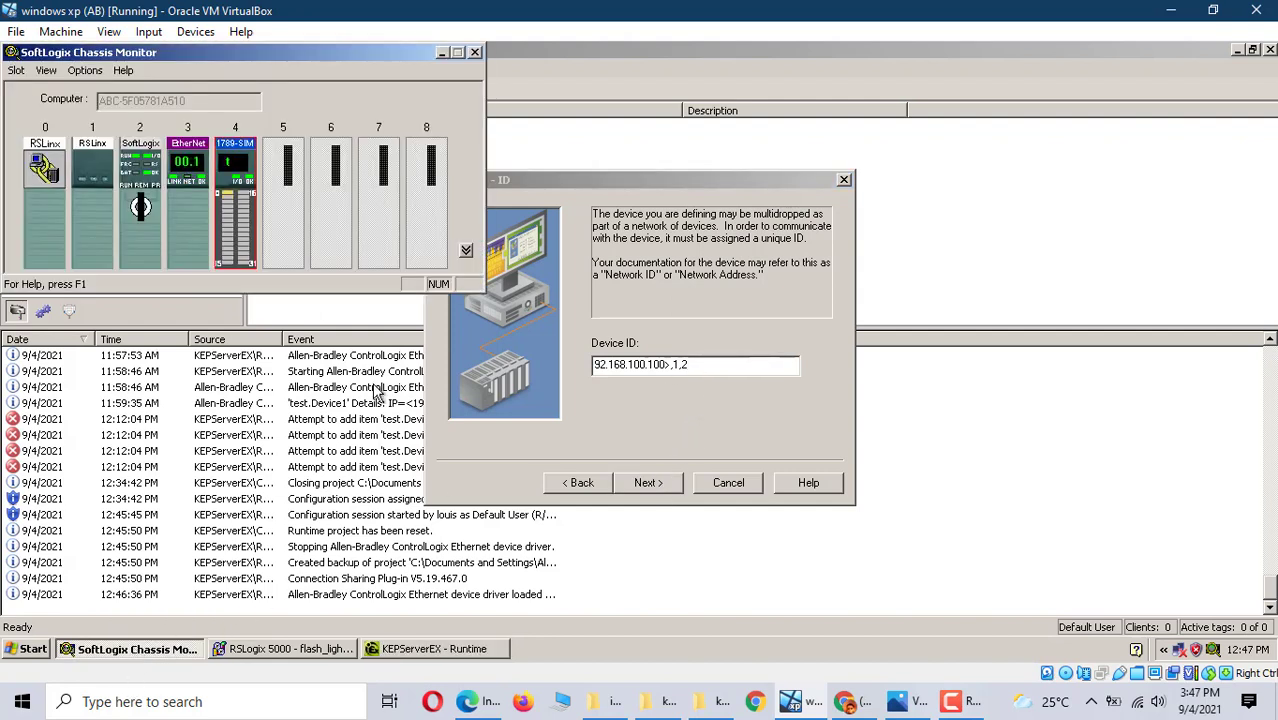
click(440, 54)
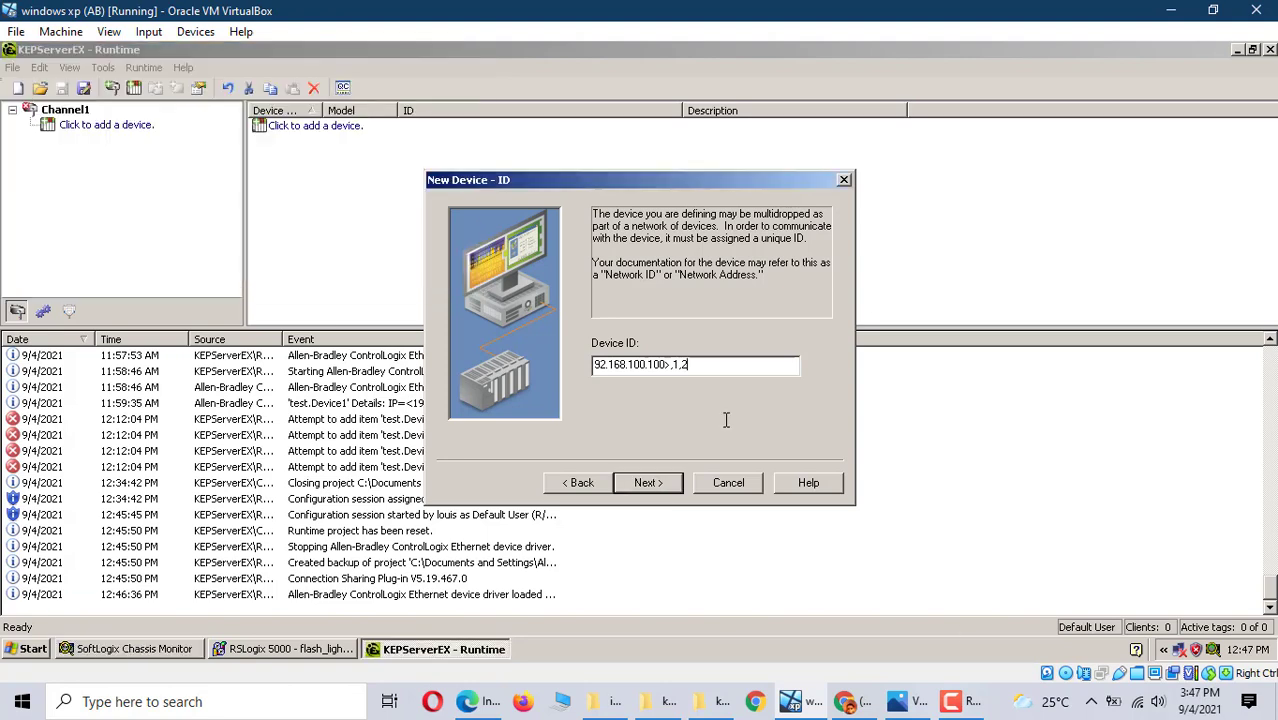
- Accept the device's default timing and tag database settings, creating the tag database from the device, and proceed to its summary
click(641, 485)
click(647, 483)
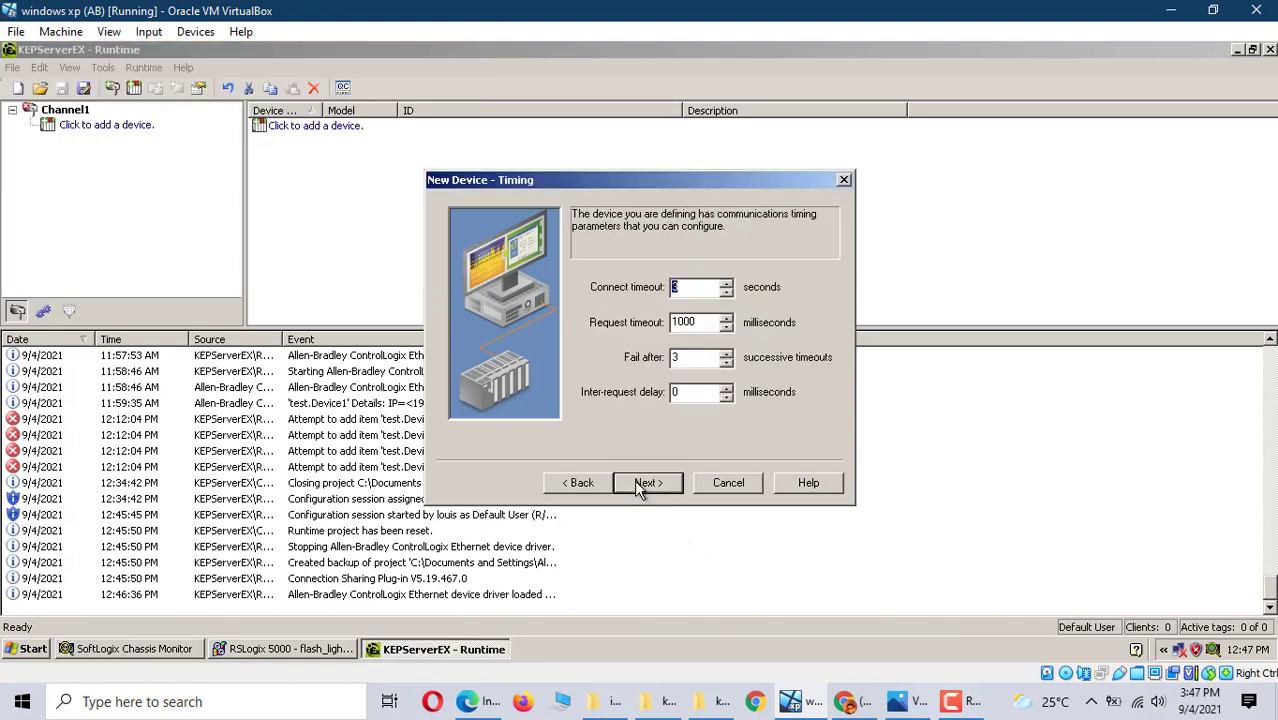
click(640, 486)
click(640, 486)
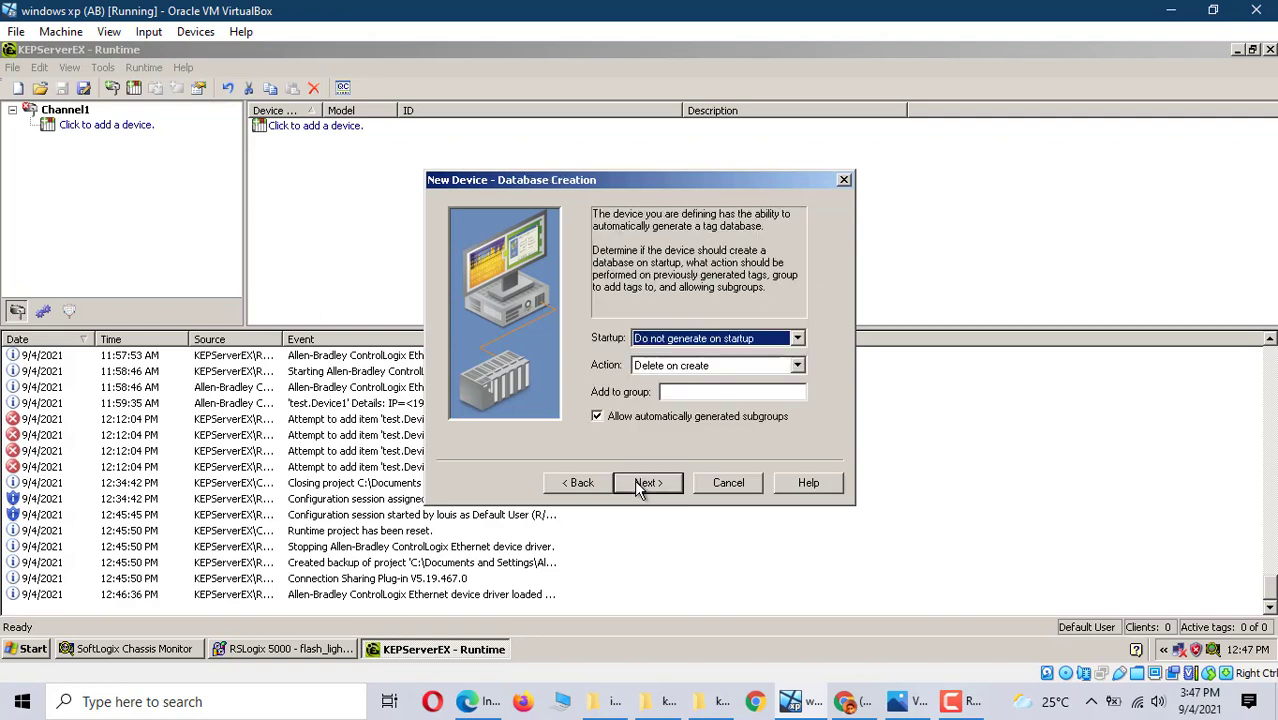
click(640, 486)
click(640, 486)
click(640, 486)
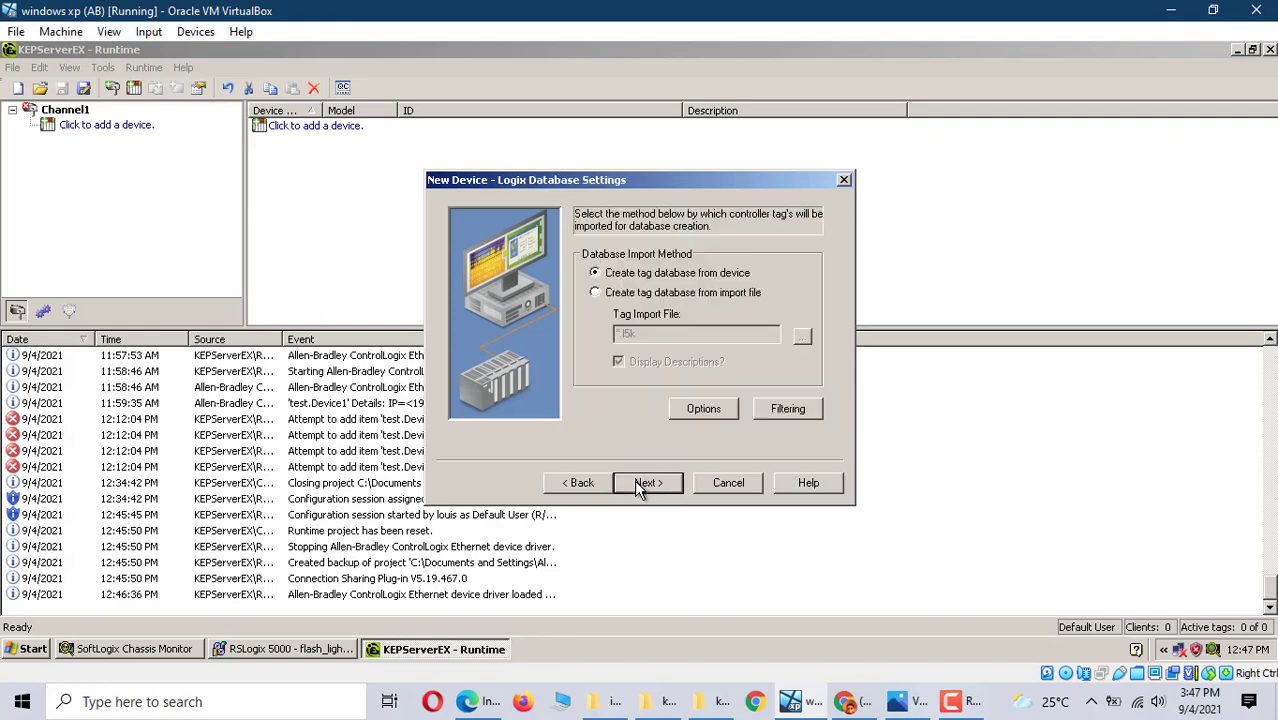
click(640, 486)
click(640, 486)
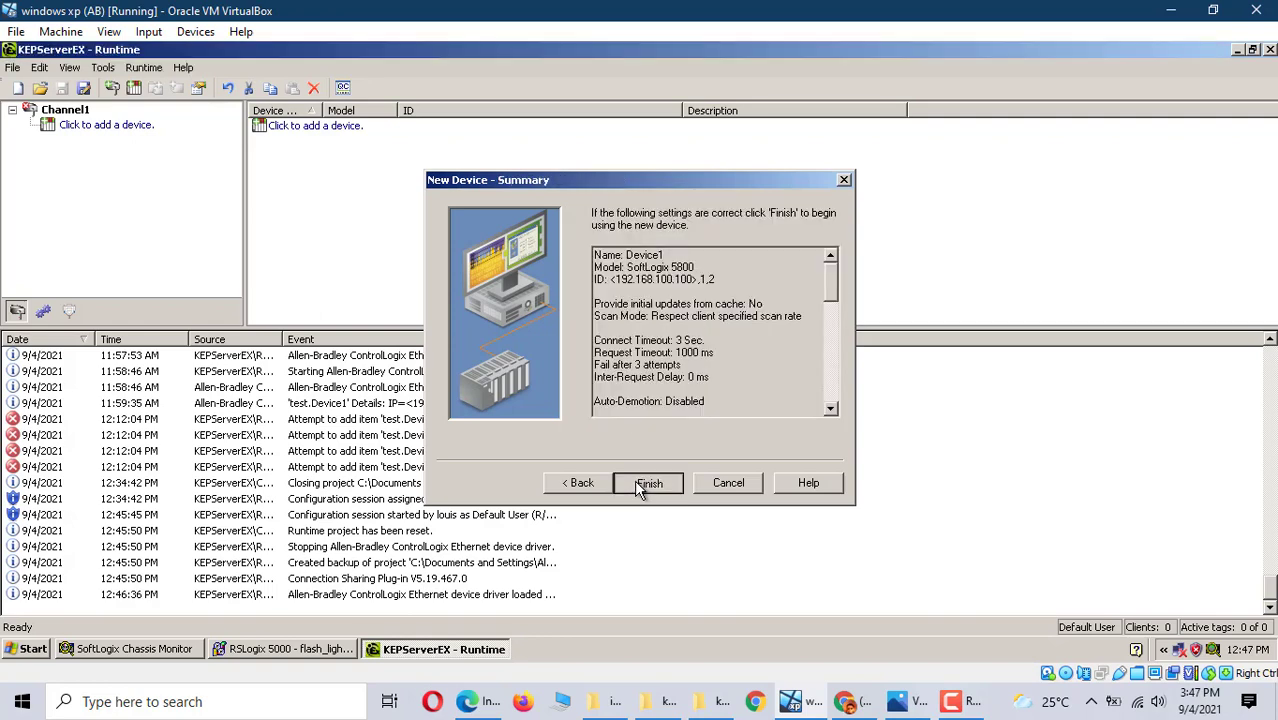
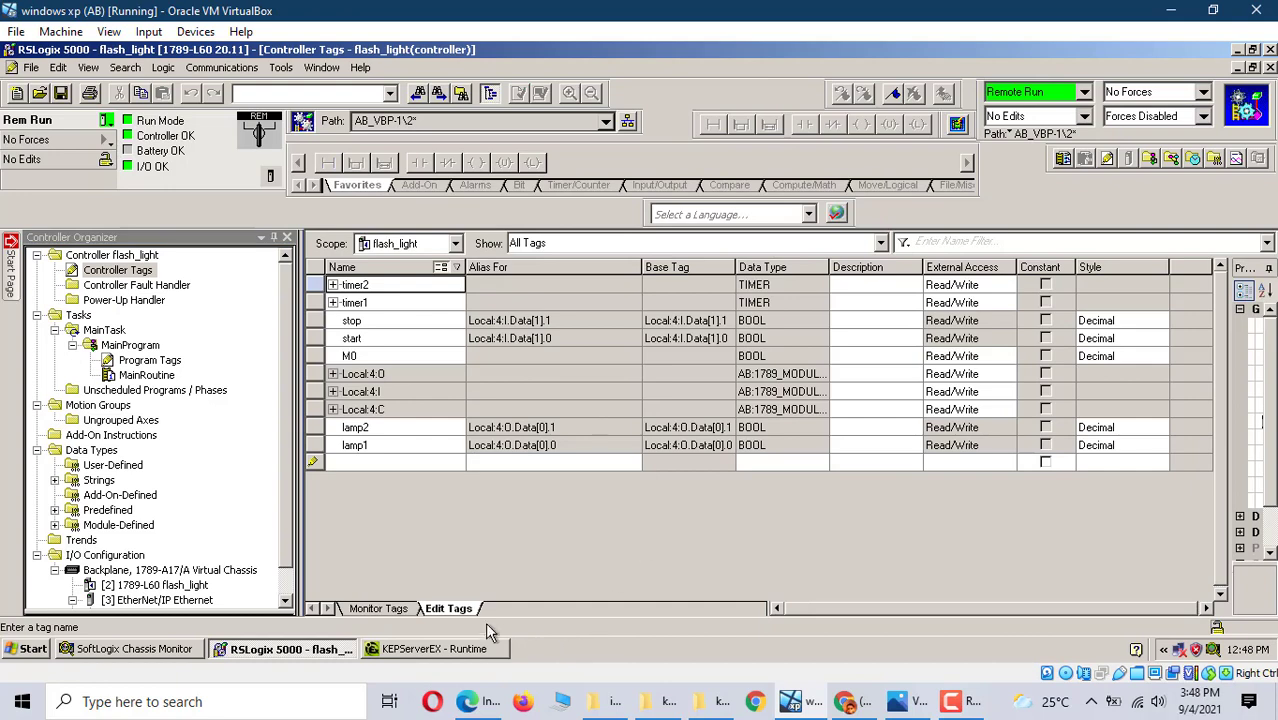
- Copy the start tag's alias address Local:4:I.Data[1].0 from the flash_light controller tags
double_click(366, 338)
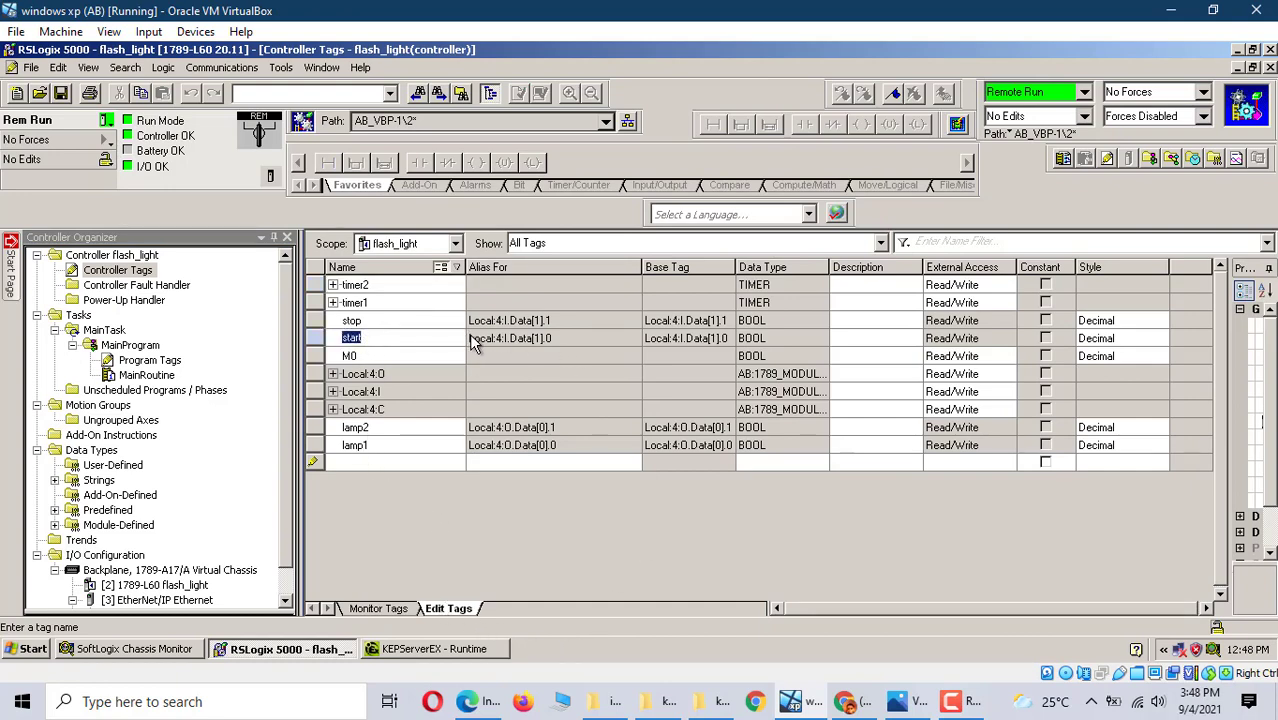
click(469, 338)
drag(469, 338, 552, 338)
right_click(529, 337)
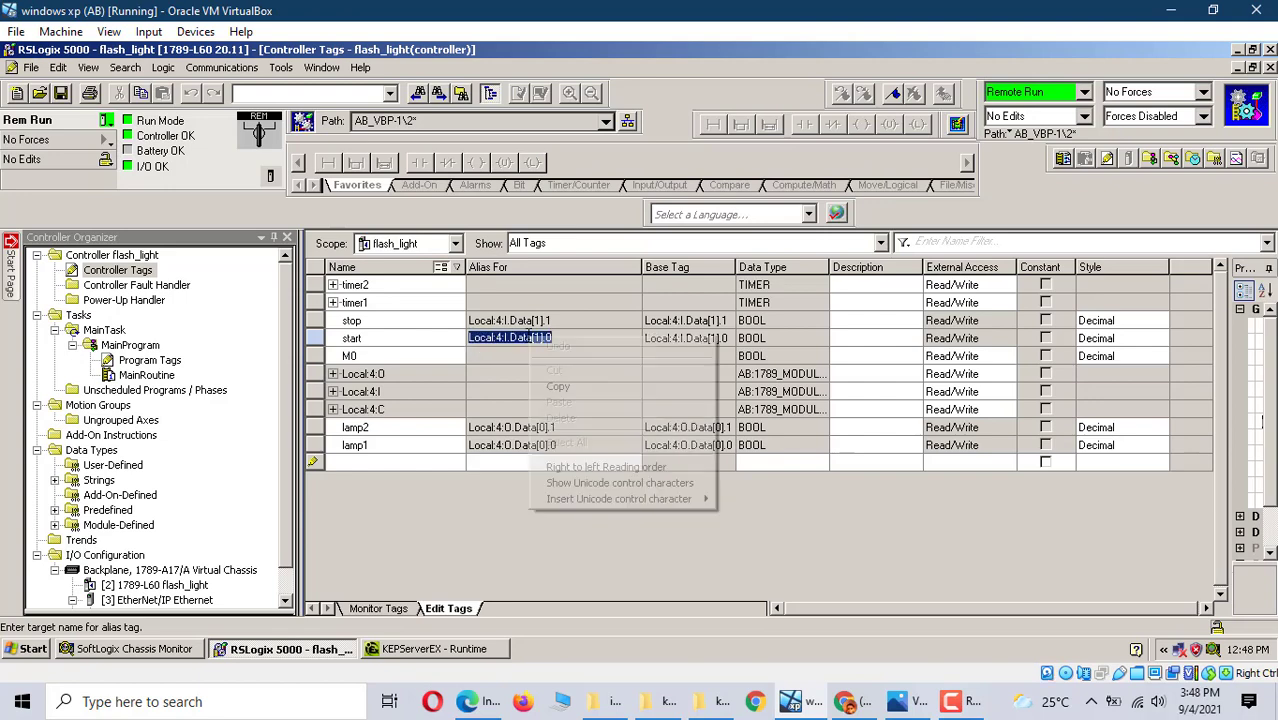
click(580, 386)
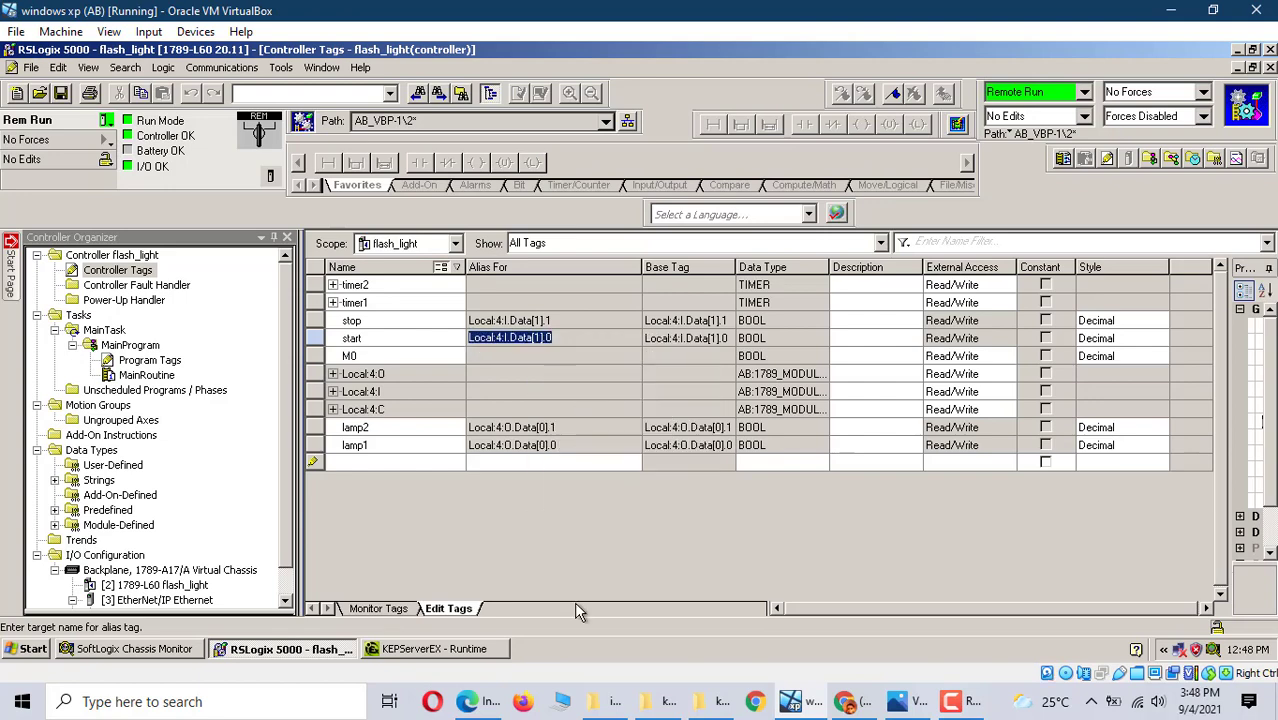
- Switch to KEPServerEX, paste Local:4:I.Data[1].0 as the start tag's address, validate it and save the tag
click(422, 650)
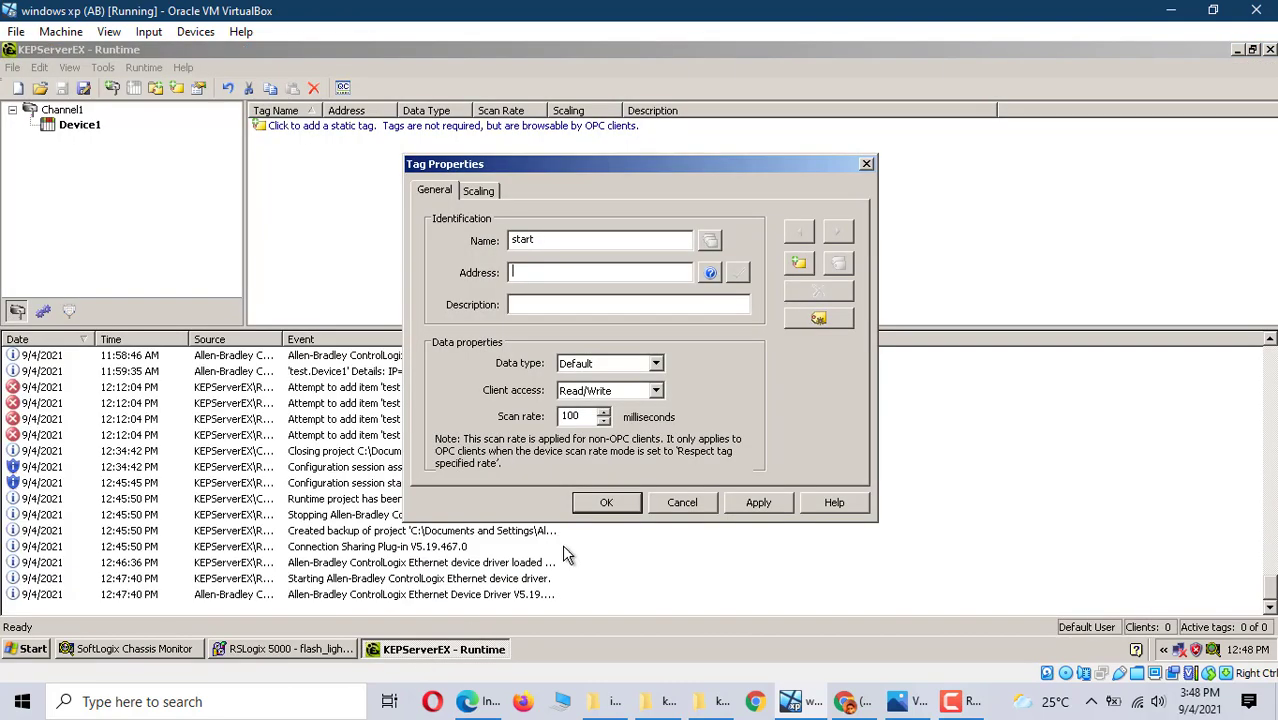
right_click(518, 278)
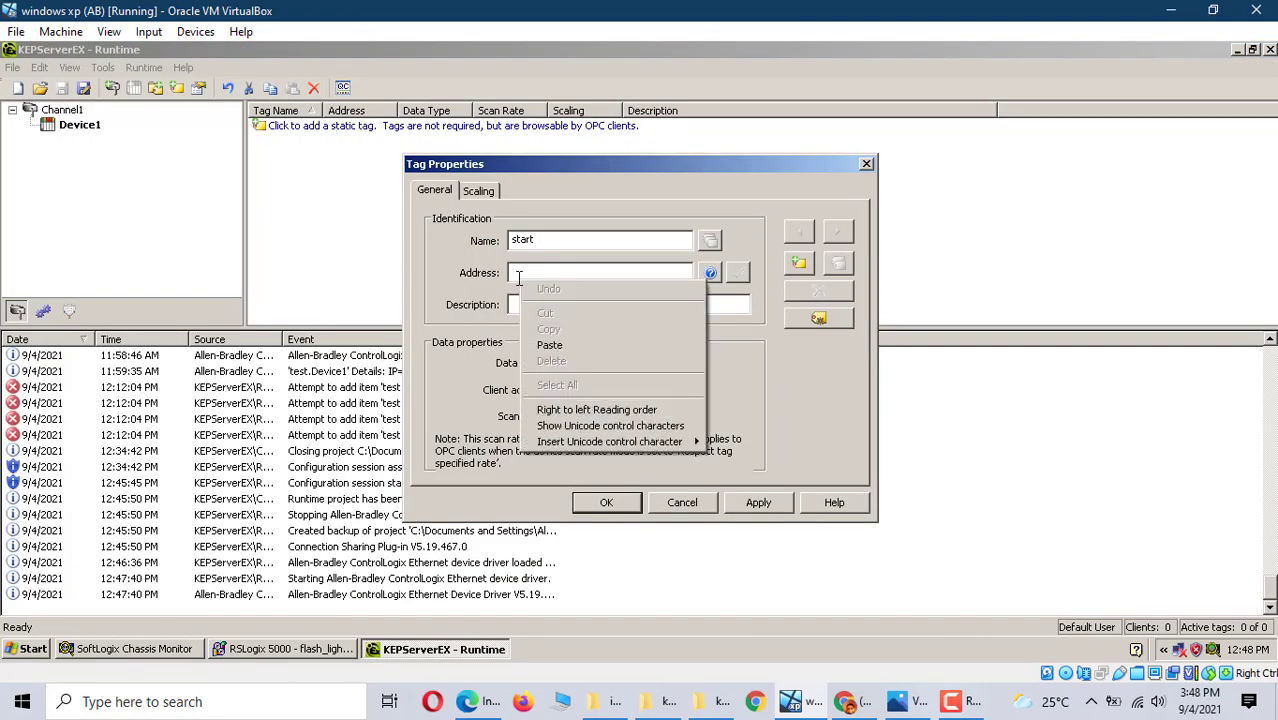
click(545, 336)
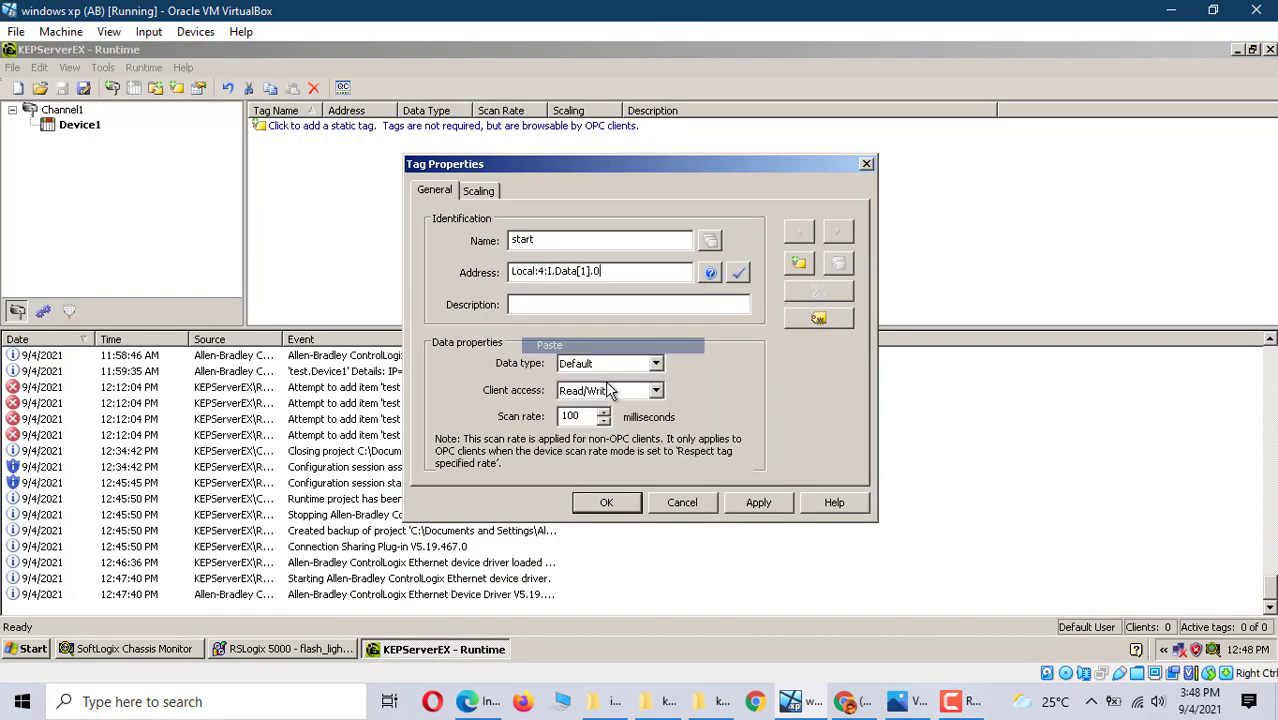
click(740, 278)
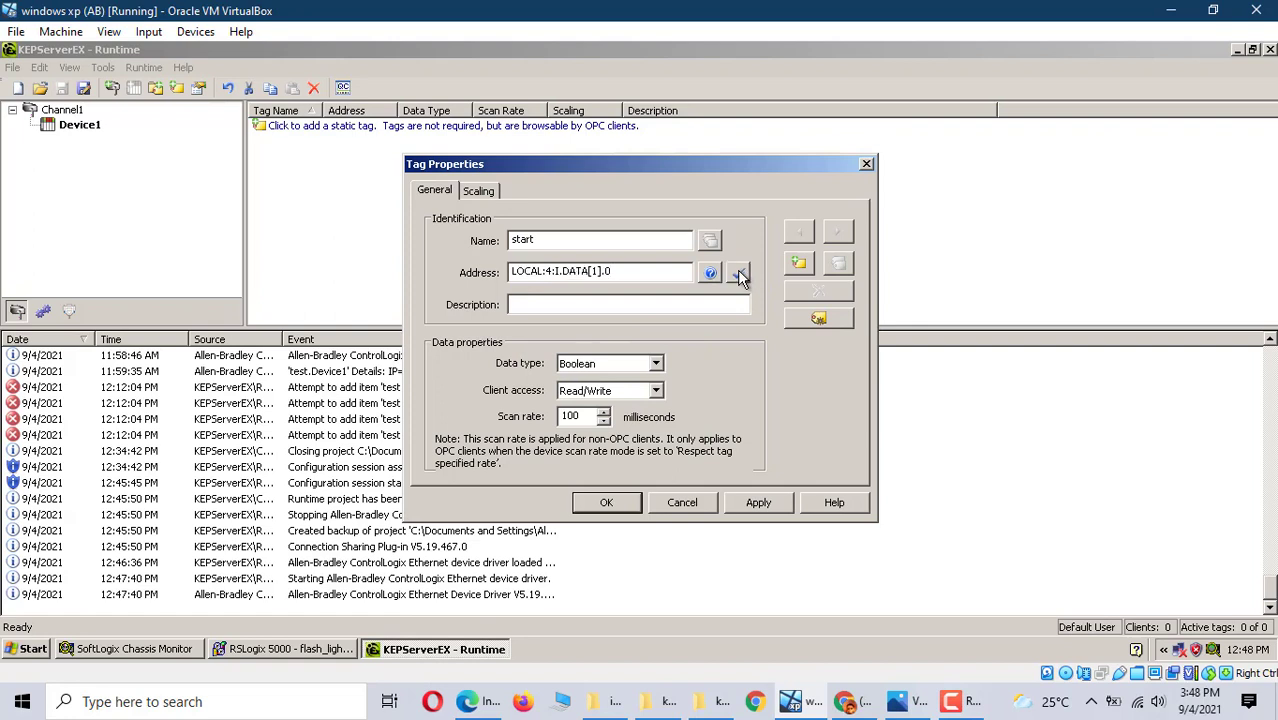
click(747, 506)
click(607, 503)
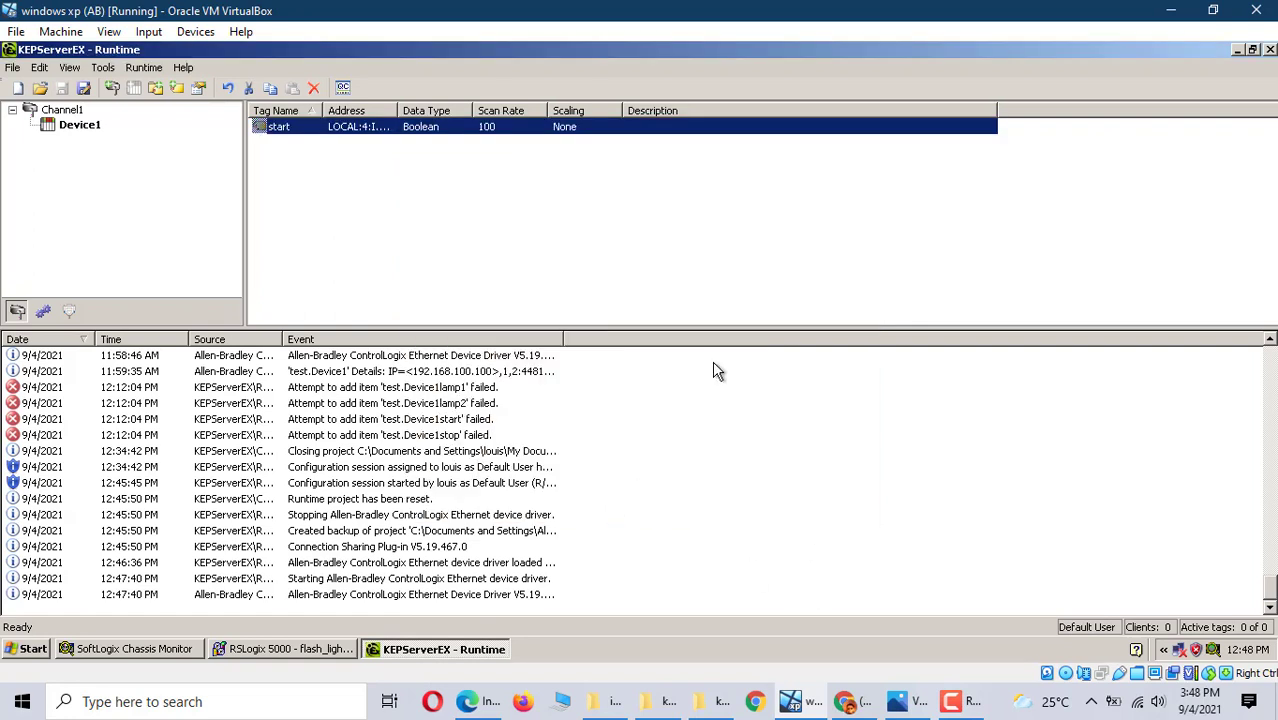
- Launch OPC Quick Client, check the start tag's value and quality under Channel1.Device1, and close it without saving
click(341, 89)
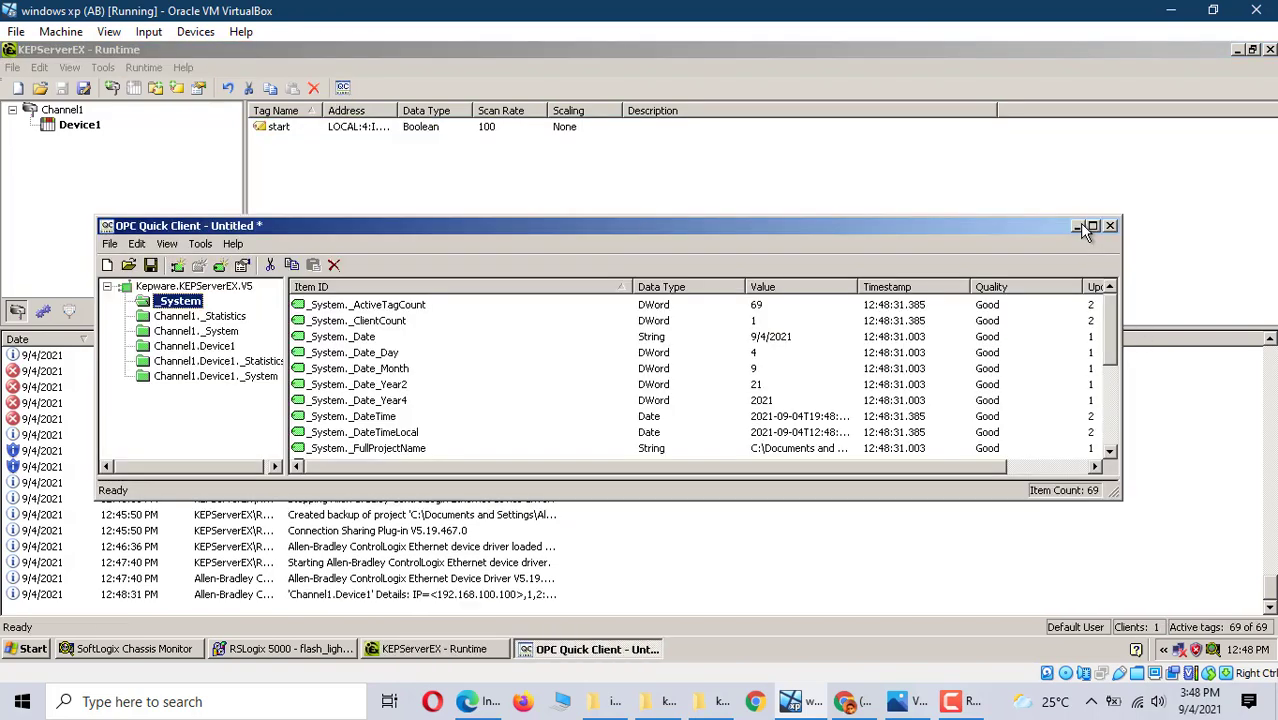
click(1091, 227)
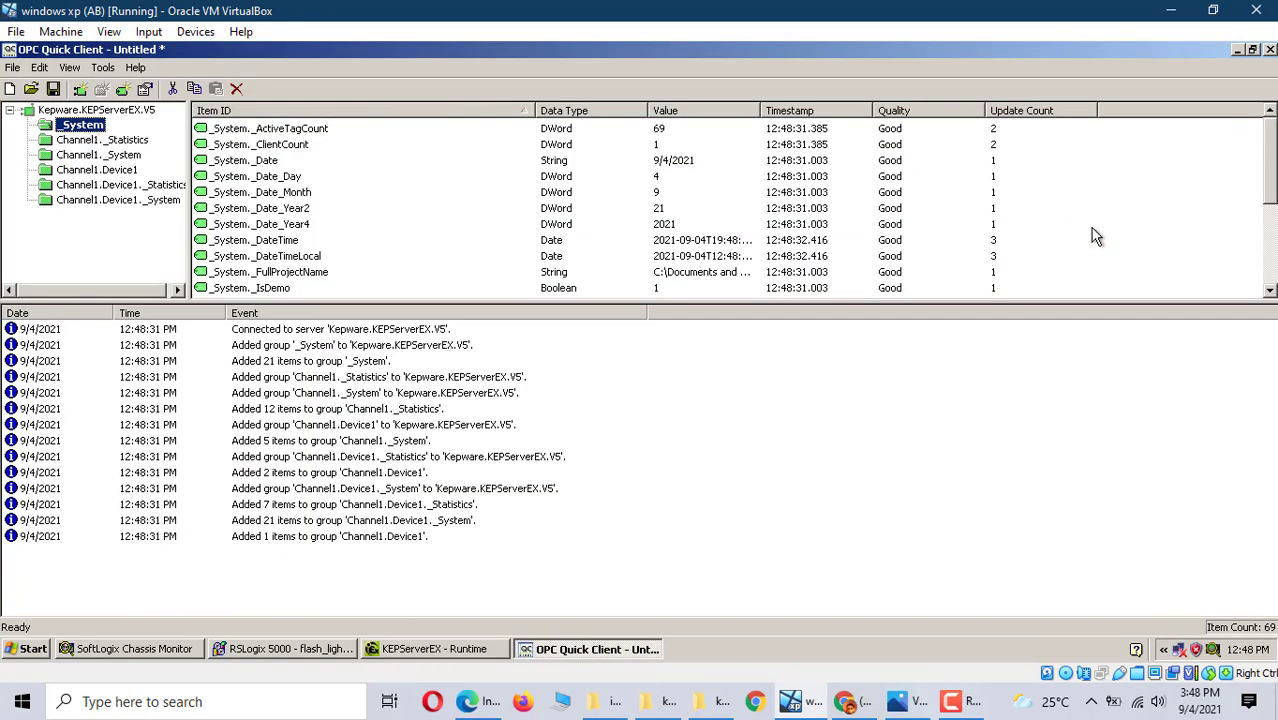
click(88, 171)
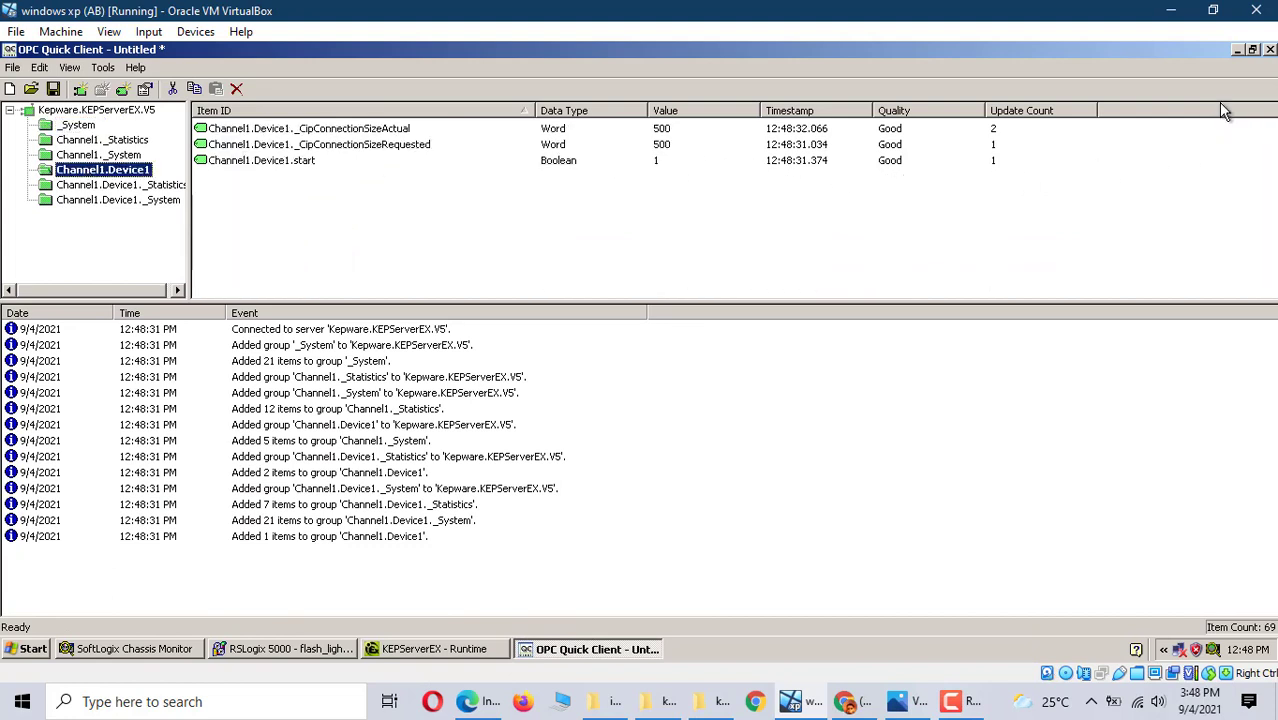
click(1270, 50)
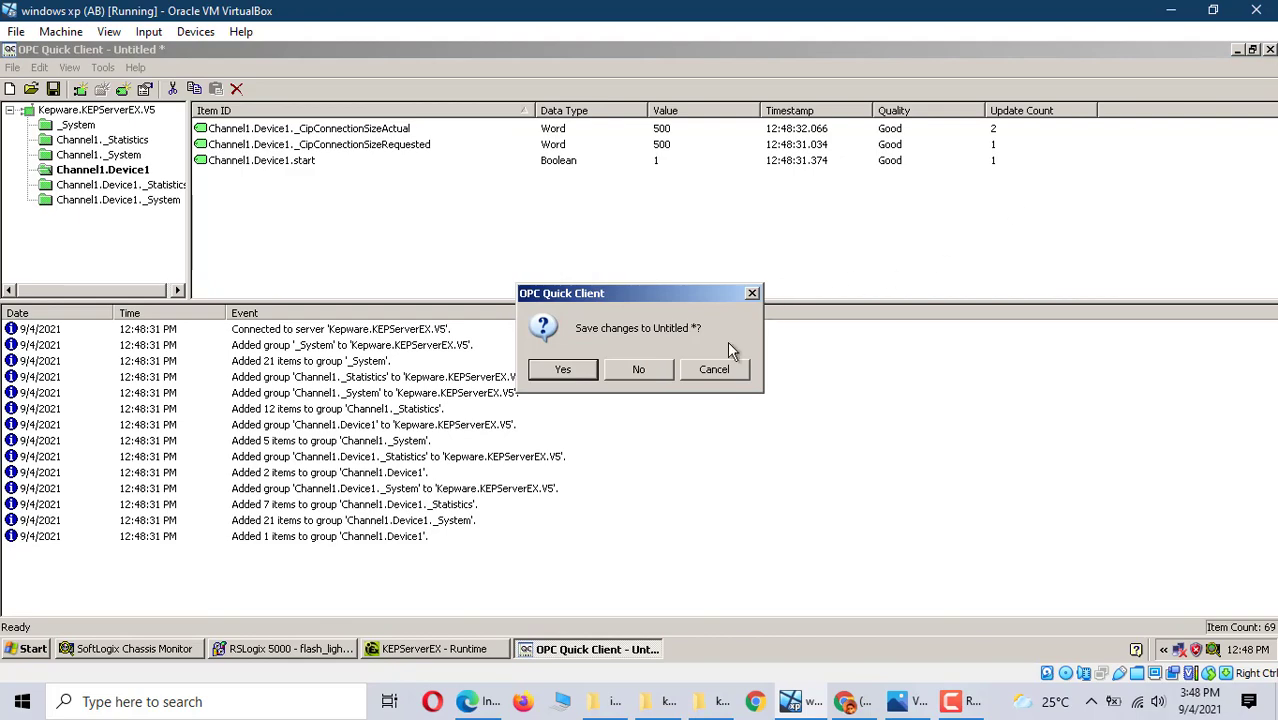
click(628, 372)
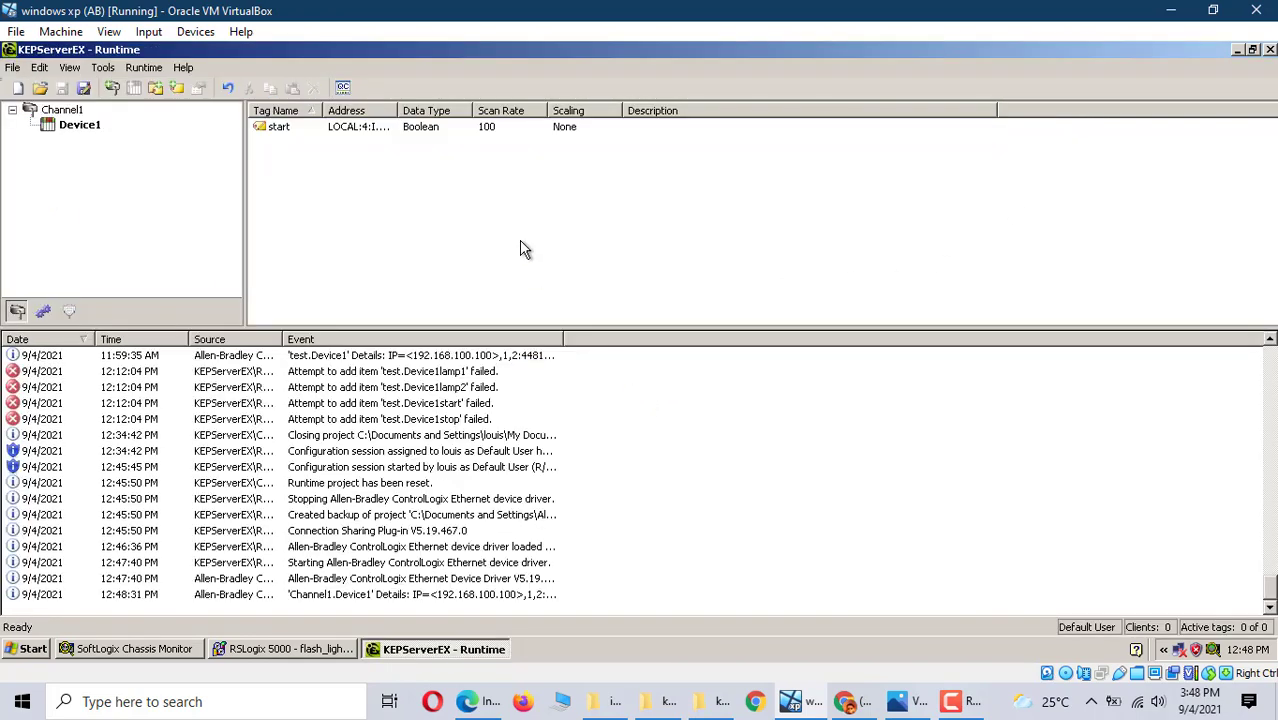
- Start a new tag named stop, switch to RSLogix 5000 and copy the stop tag's alias address Local:4:I.Data[1].1 from the controller tags
right_click(325, 184)
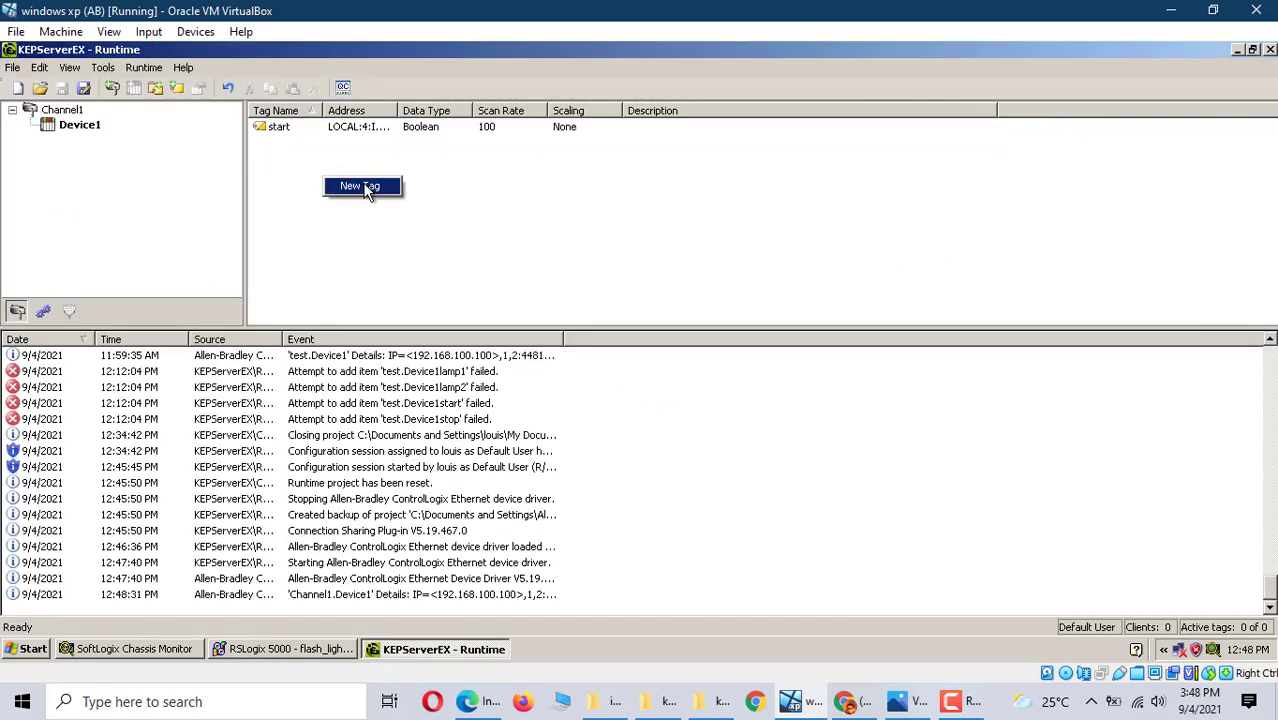
click(368, 190)
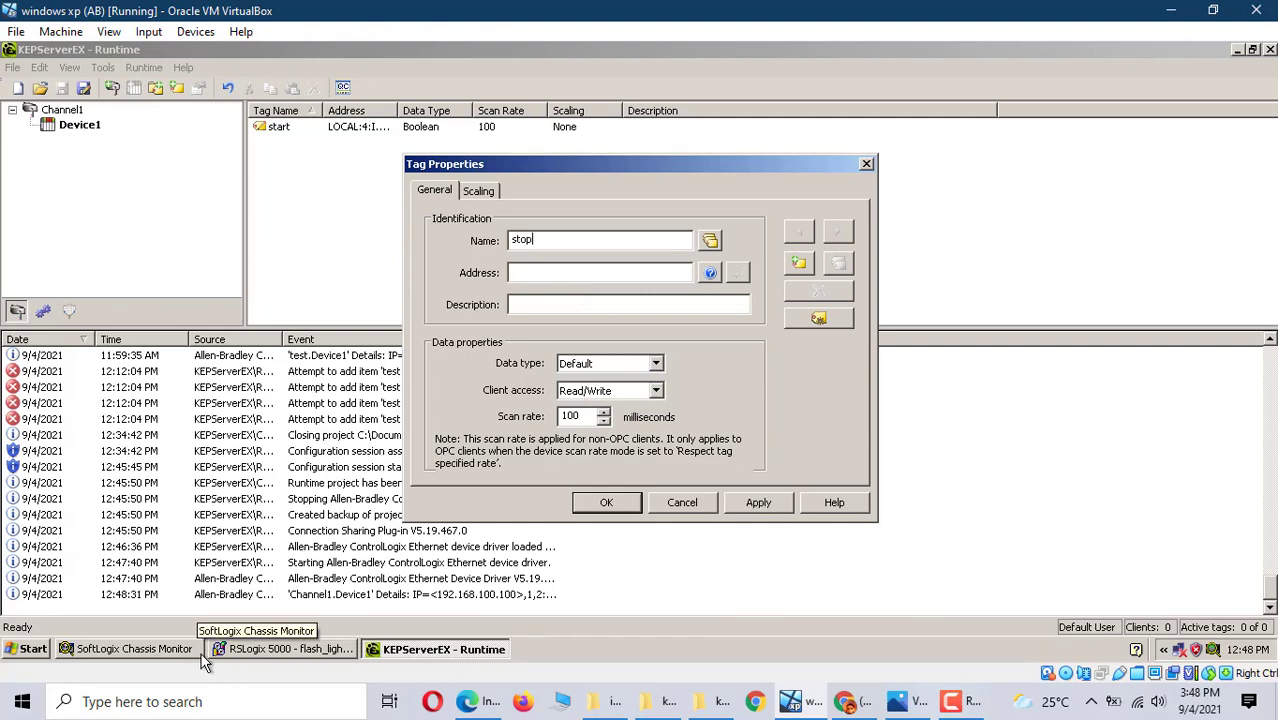
click(260, 662)
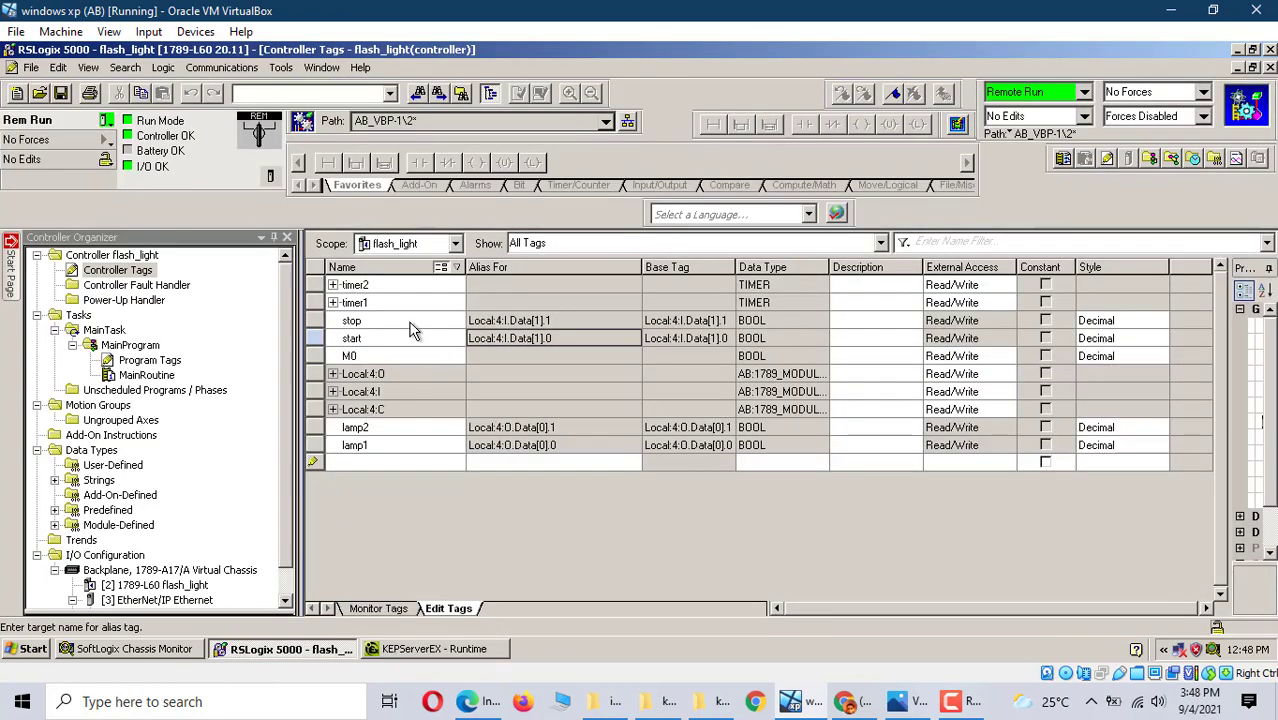
click(473, 322)
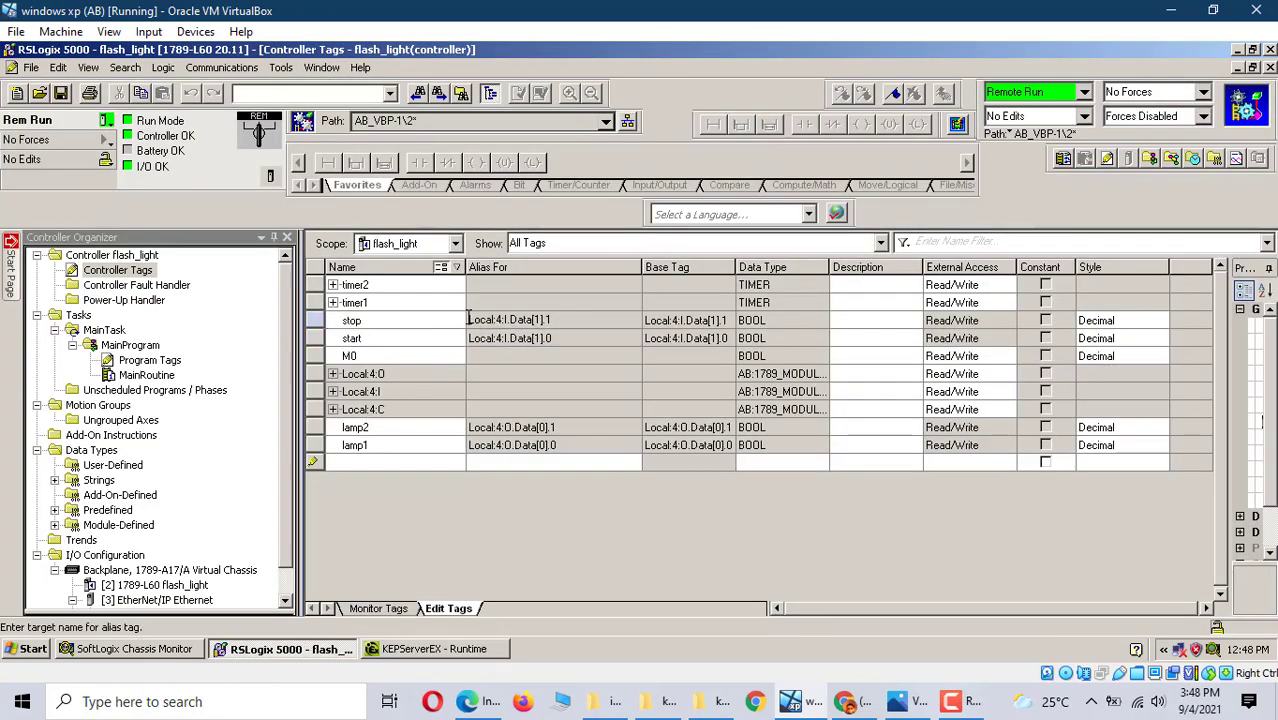
click(575, 320)
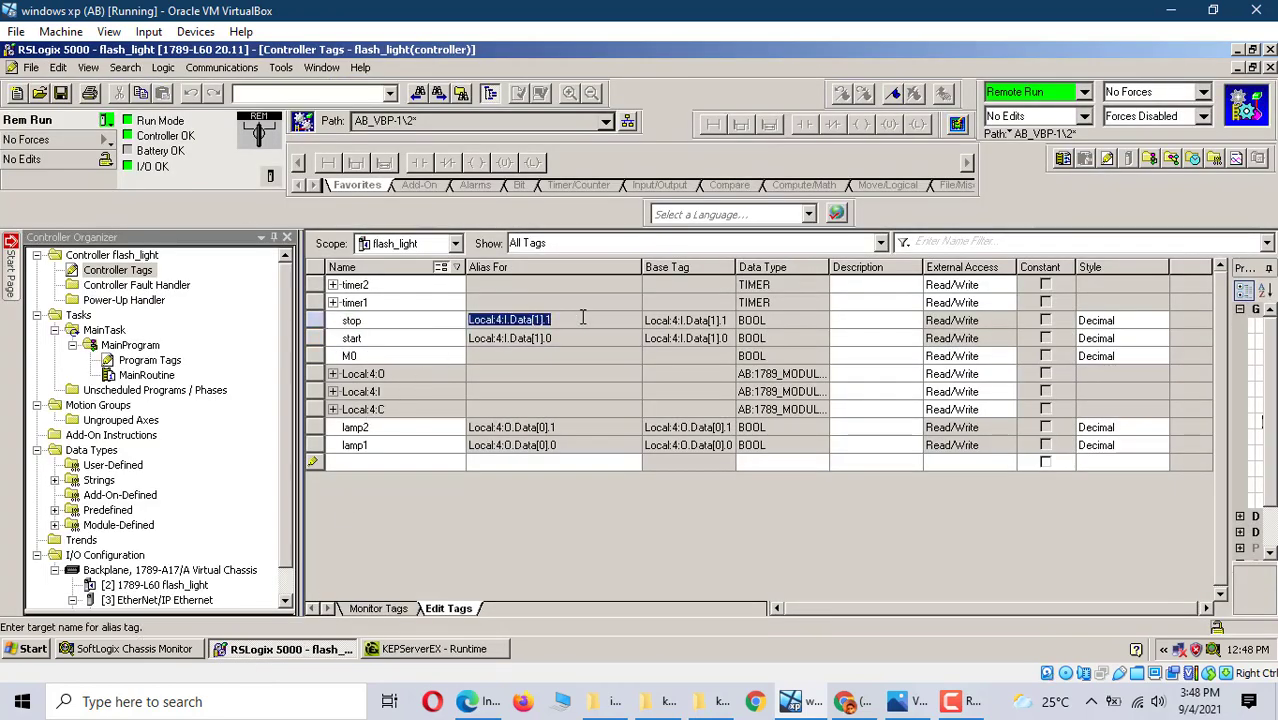
right_click(527, 323)
click(557, 374)
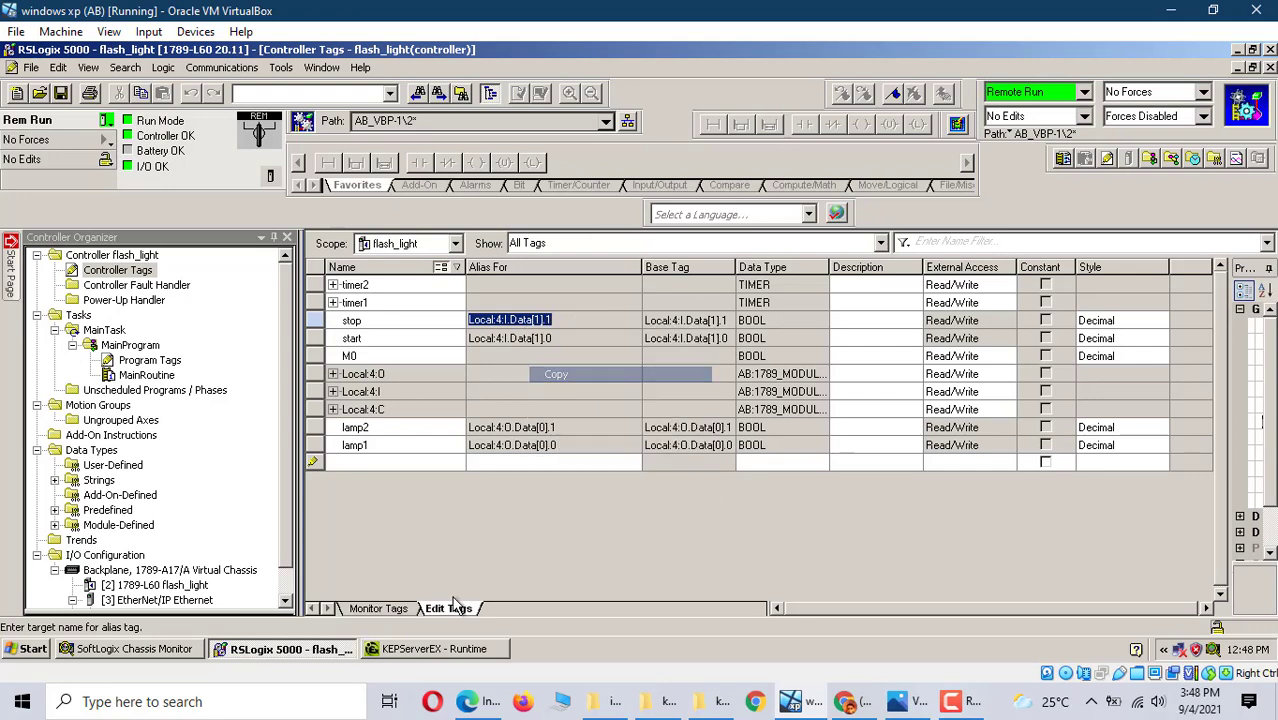
- Switch to KEPServerEX, paste Local:4:I.Data[1].1 as the stop tag's address, validate it and save the tag
click(440, 649)
click(528, 276)
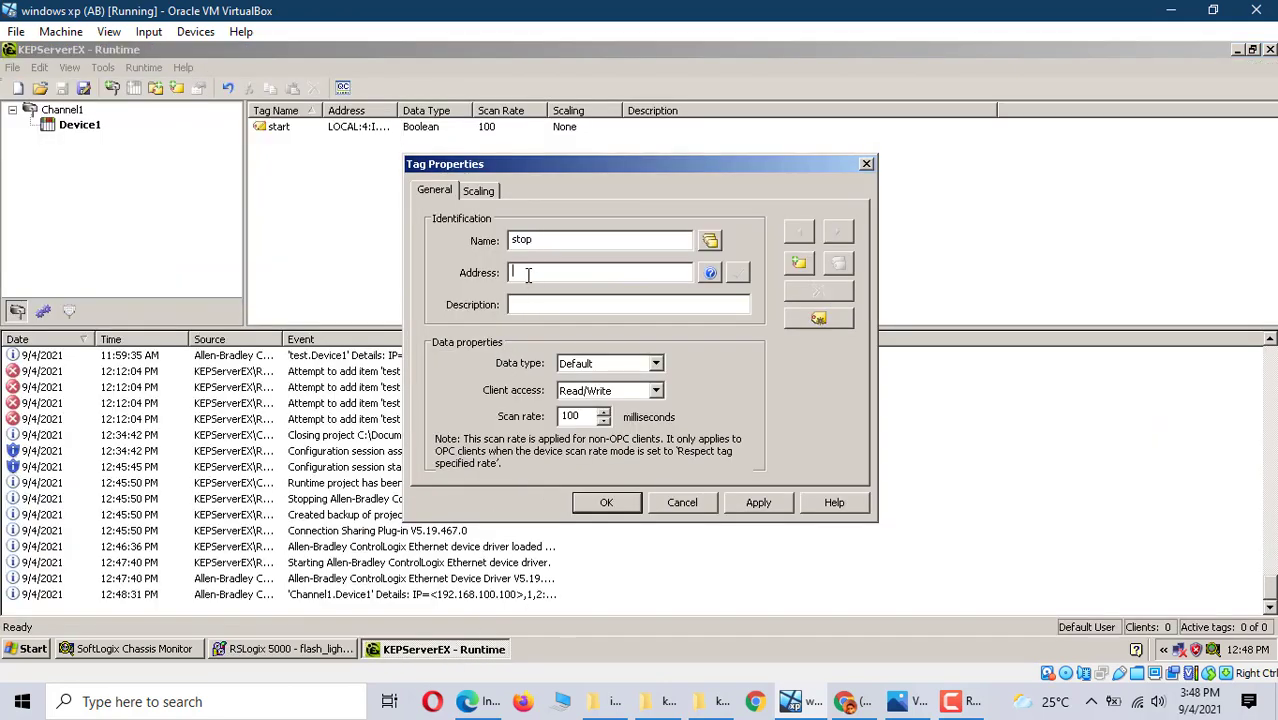
right_click(528, 274)
click(560, 340)
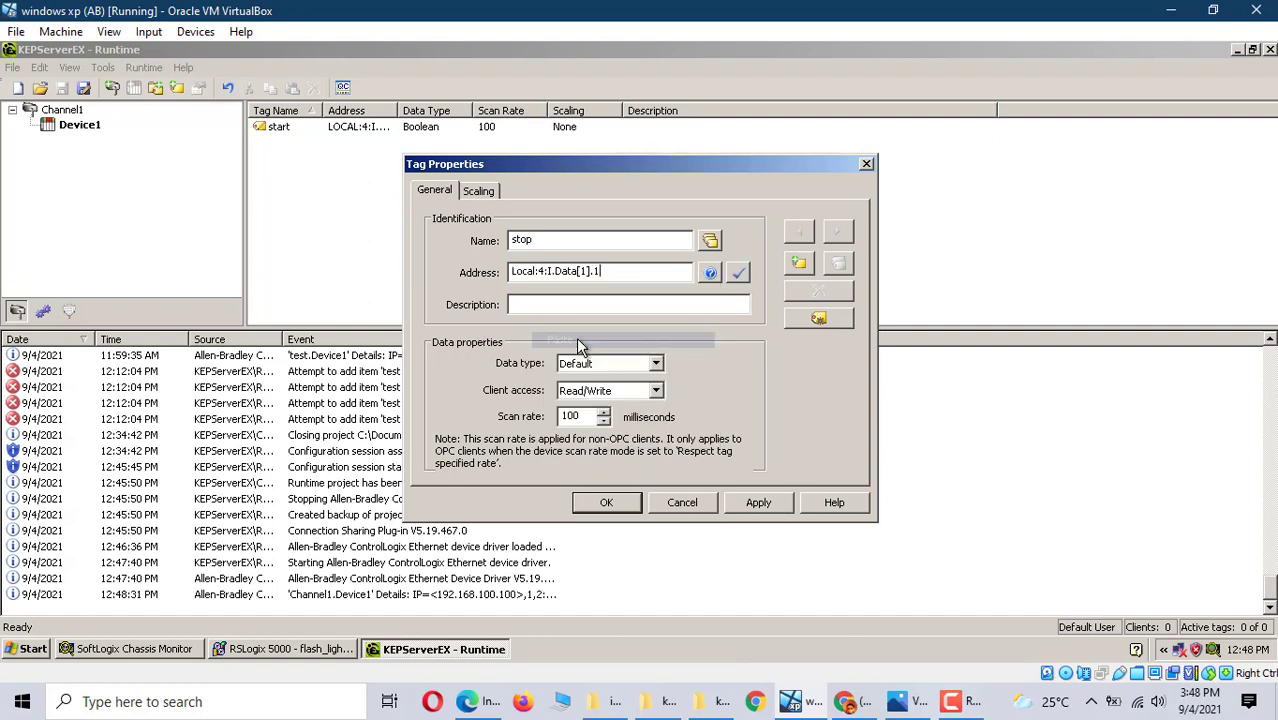
click(738, 273)
click(752, 503)
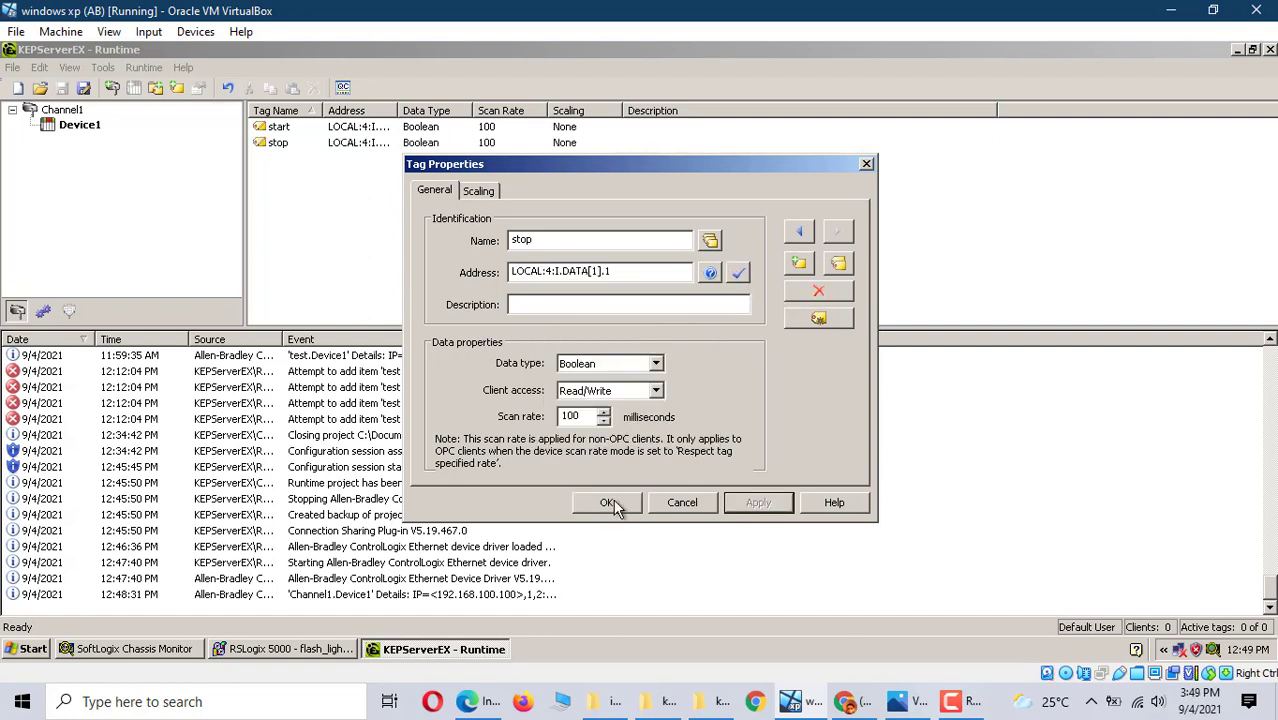
click(595, 502)
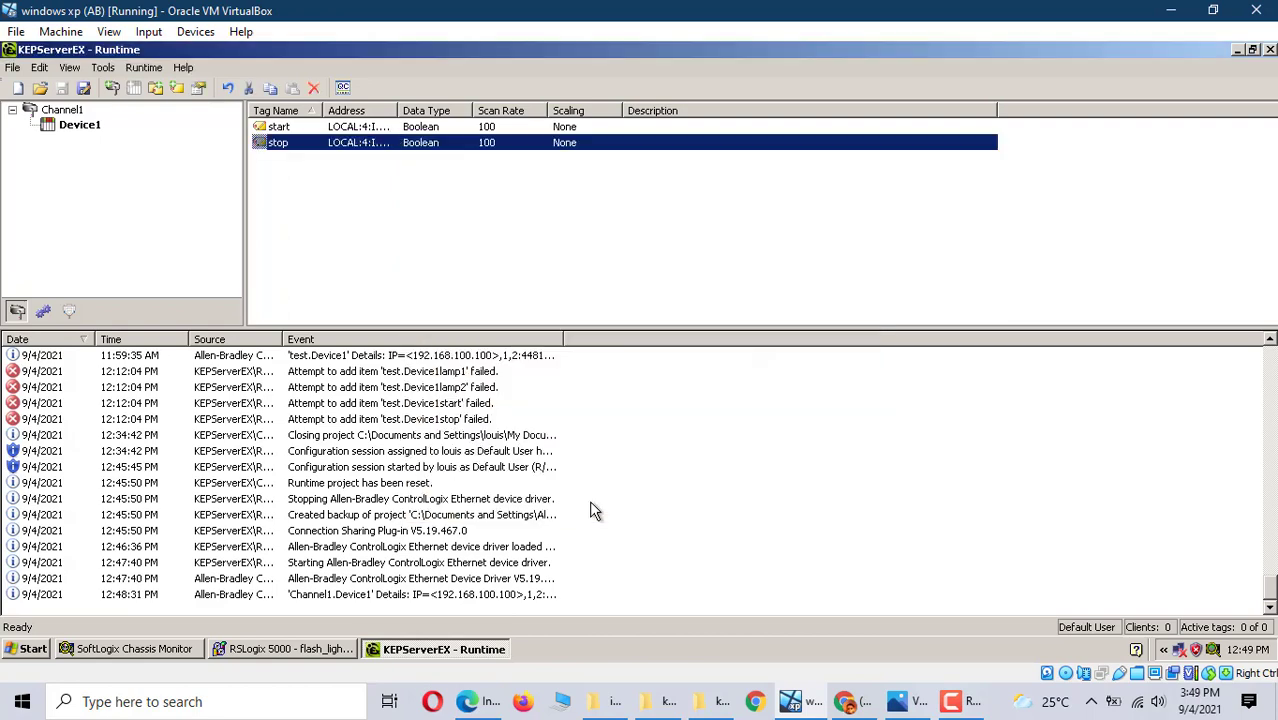
- Start another new tag under Device1, switch to RSLogix 5000 and copy lamp1's alias address Local:4:O.Data[0].0 from the controller tags
right_click(351, 268)
click(387, 275)
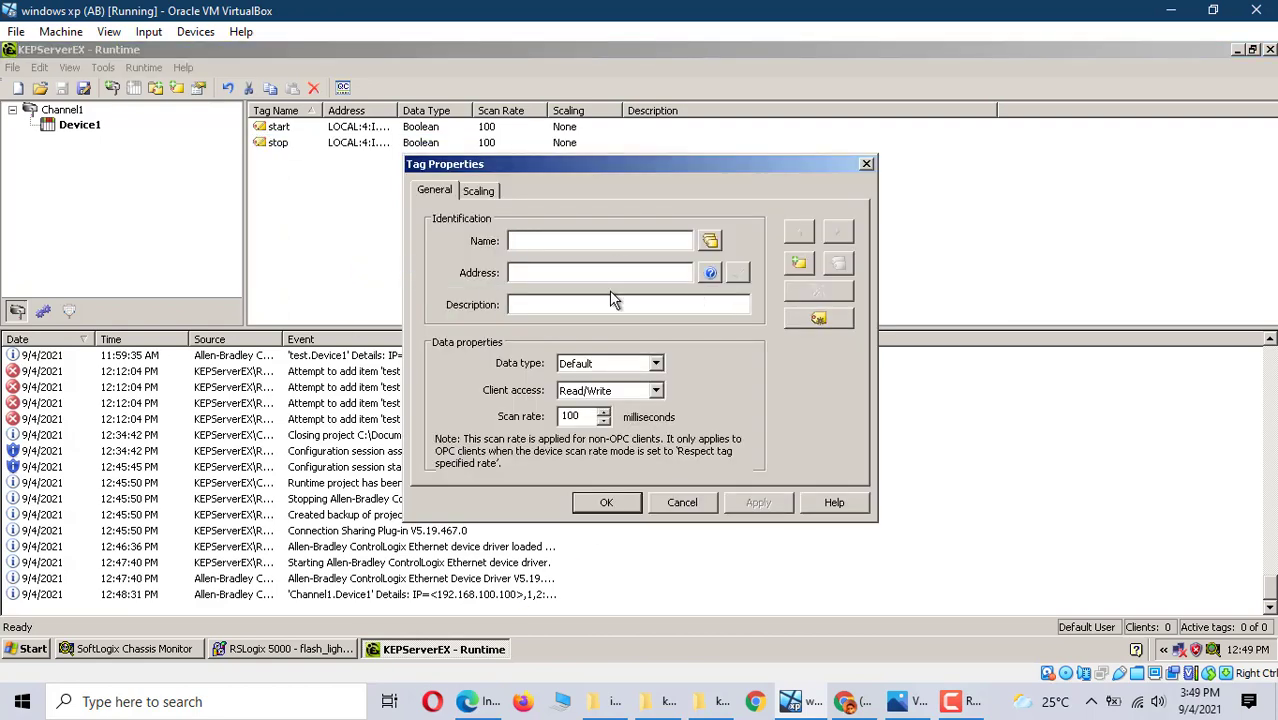
click(156, 650)
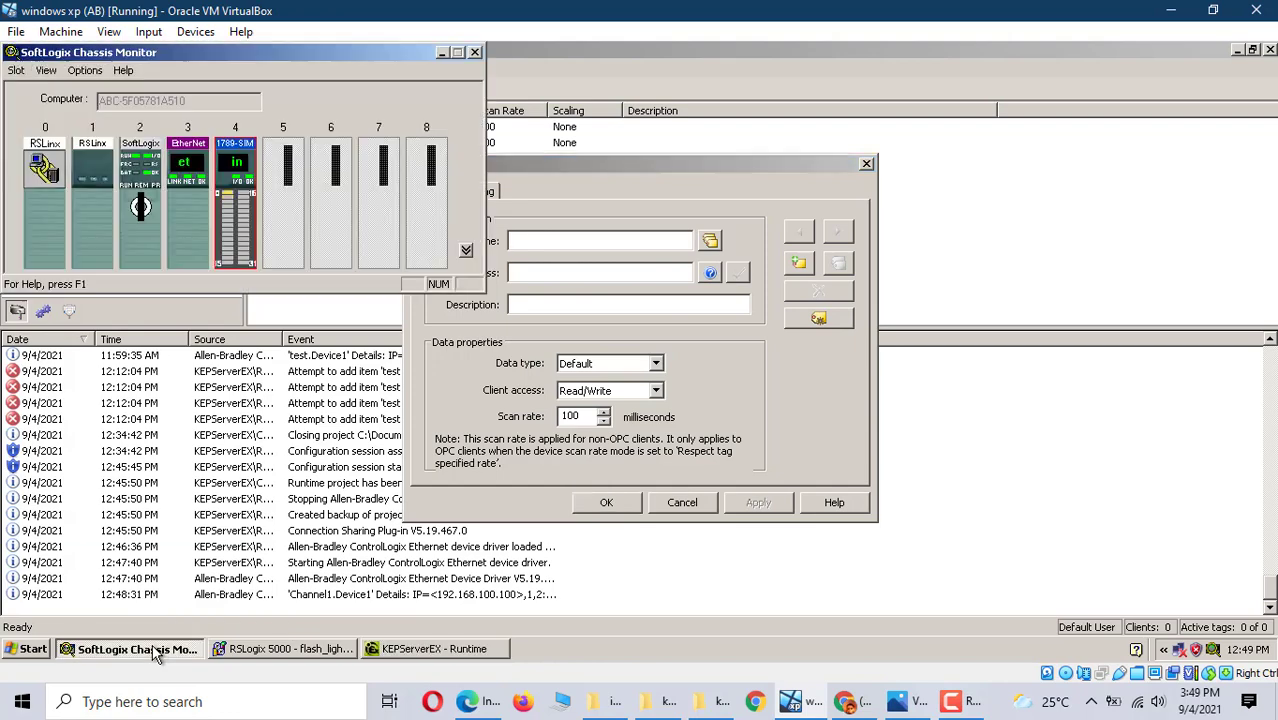
click(156, 650)
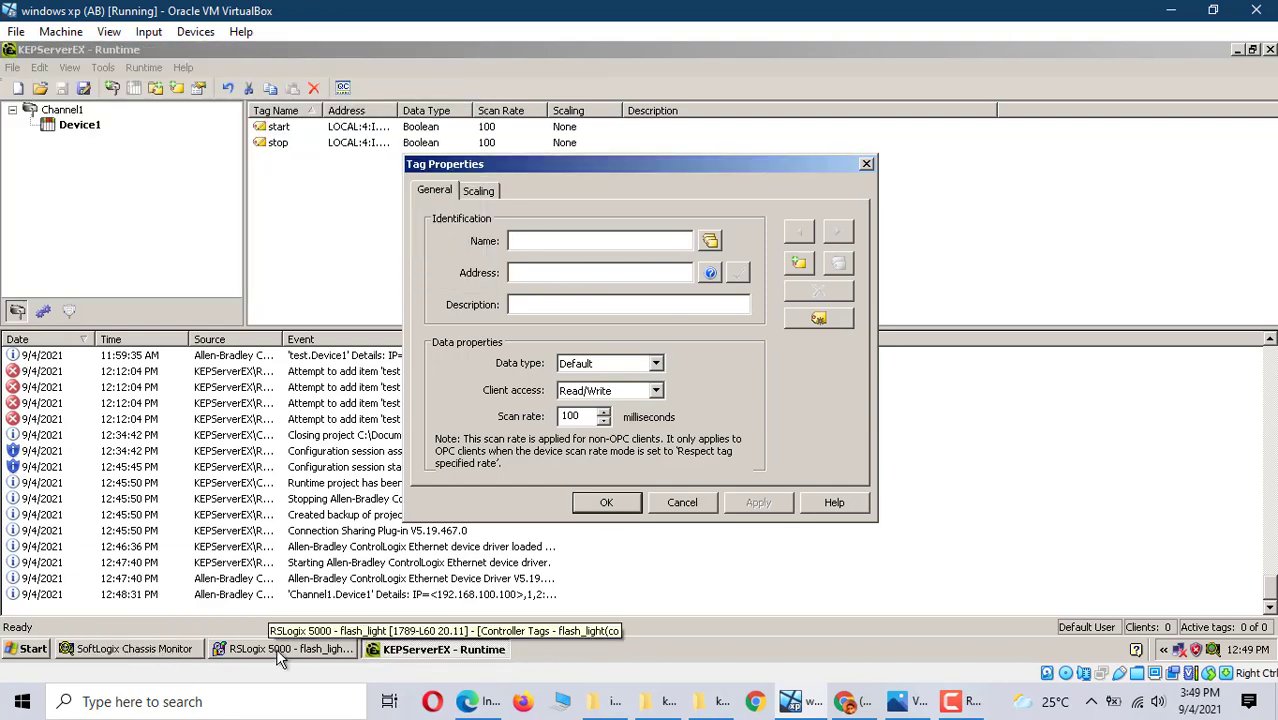
click(278, 650)
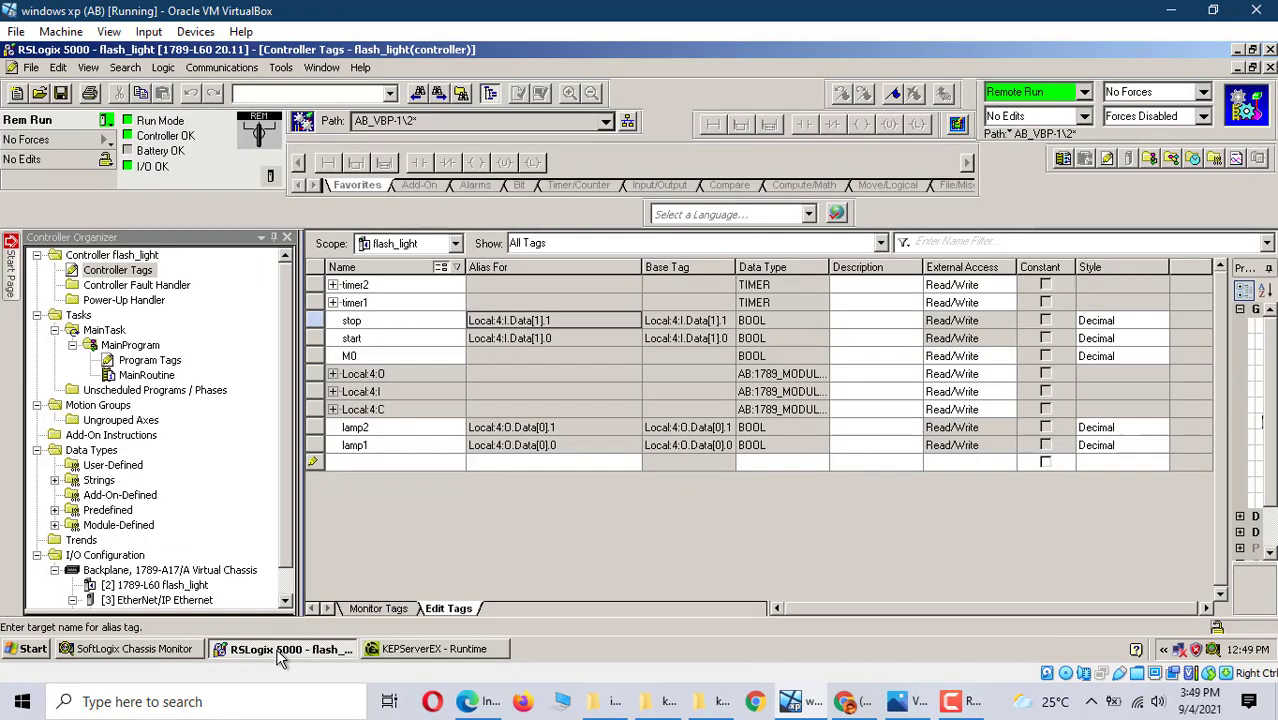
click(359, 450)
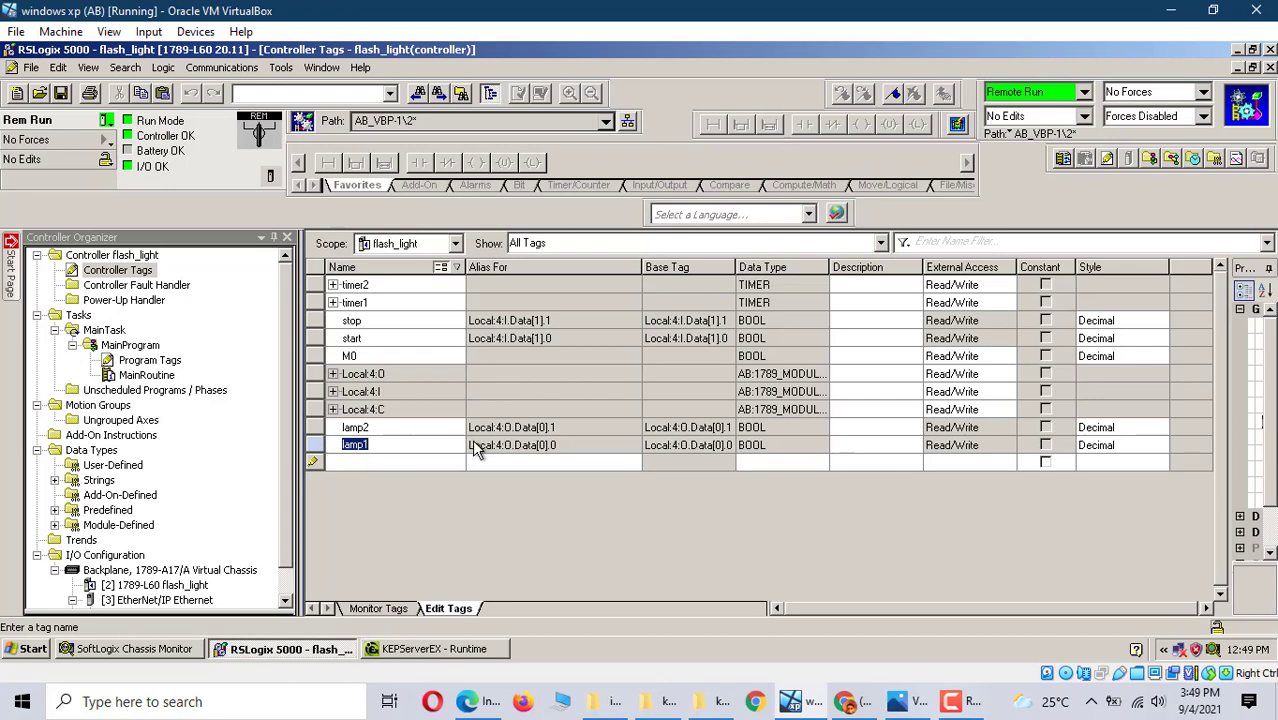
click(476, 450)
click(620, 446)
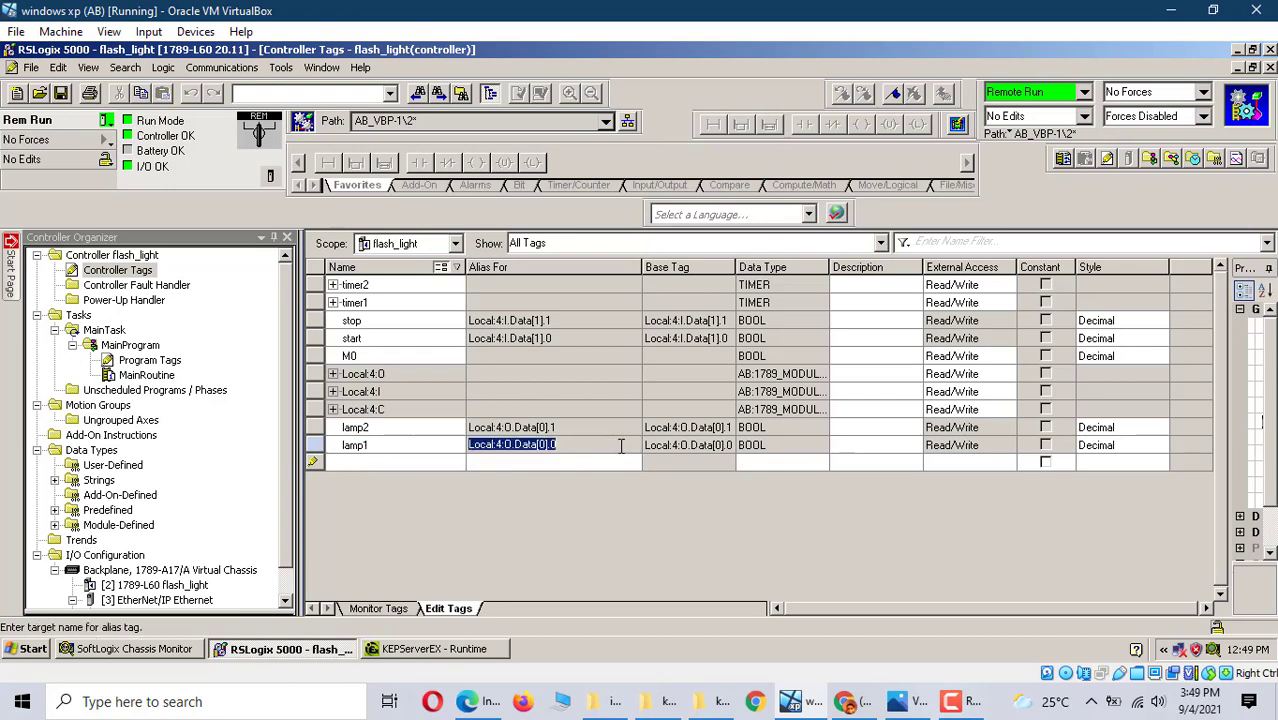
right_click(547, 452)
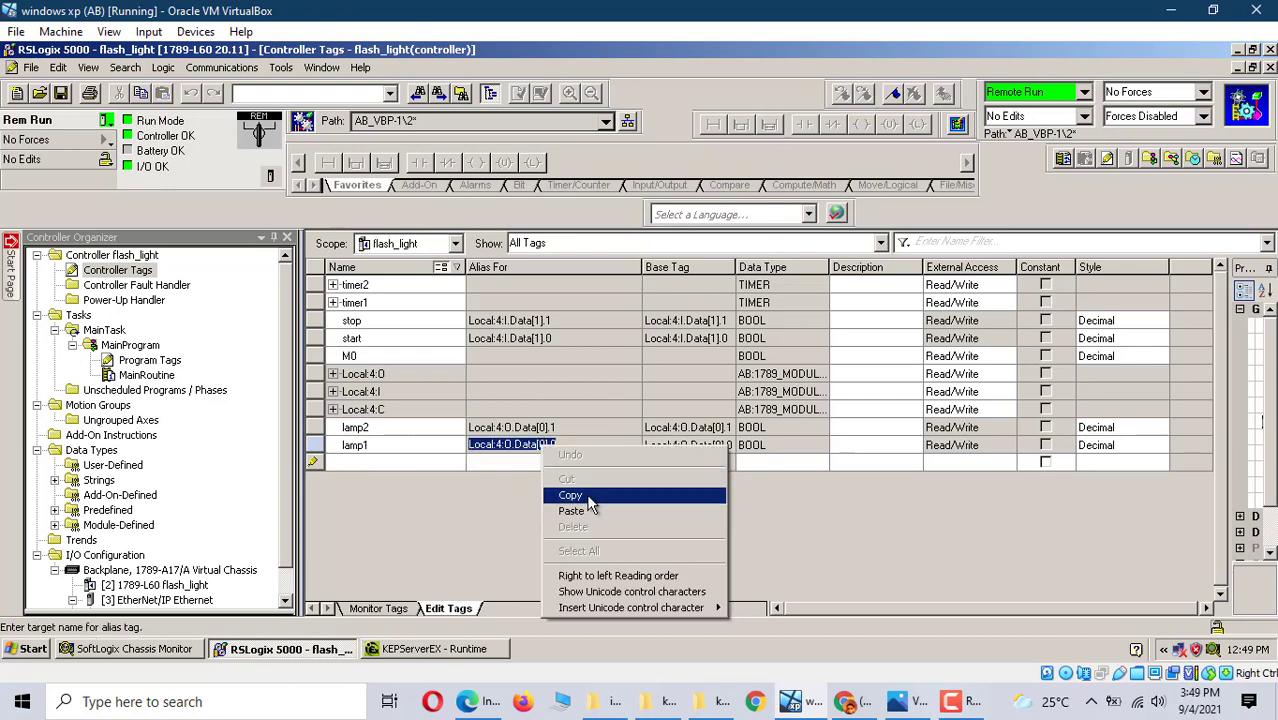
click(589, 499)
- Switch to KEPServerEX, paste Local:4:O.Data[0].0 as the new tag's address, name it lamp1, validate the address and save the tag
click(434, 649)
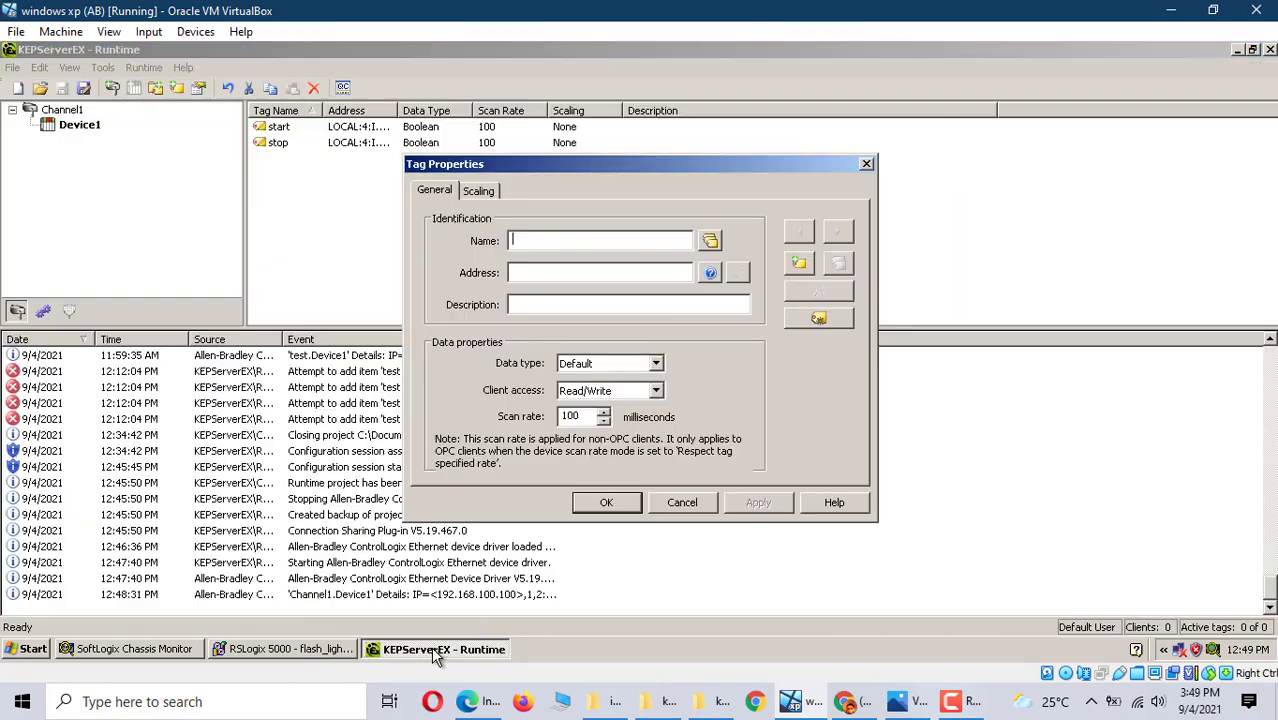
right_click(515, 271)
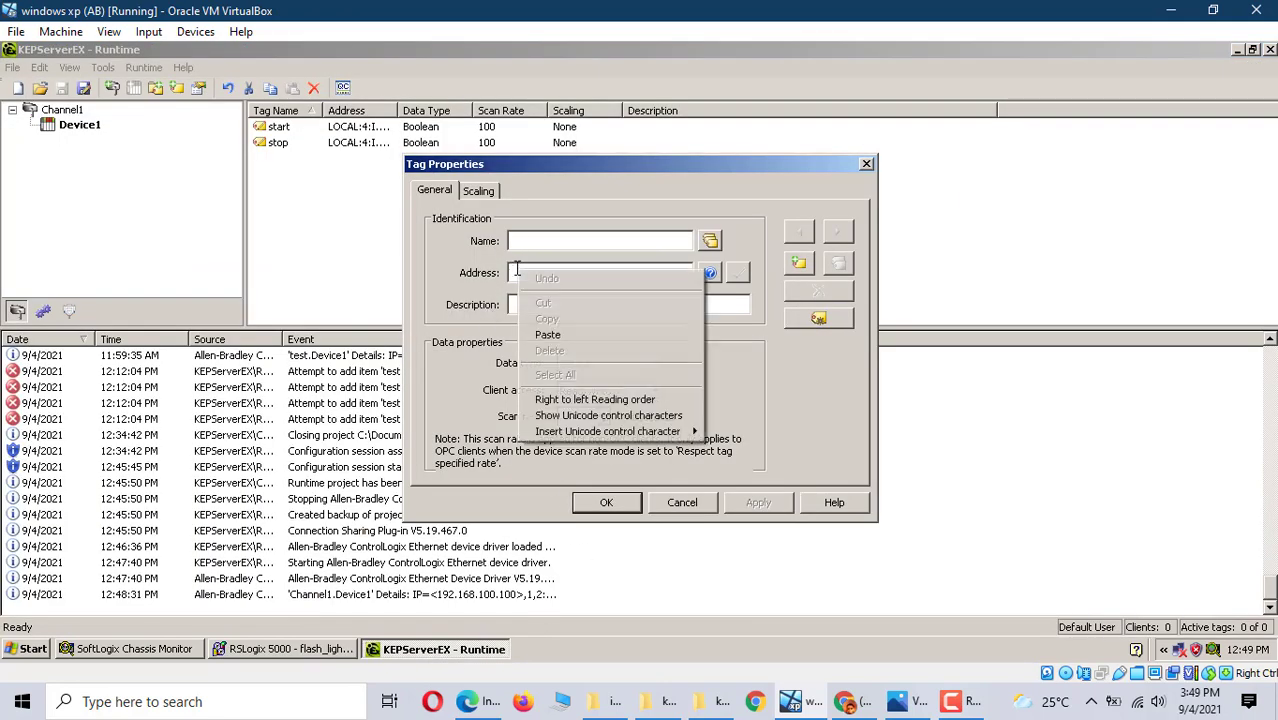
click(558, 334)
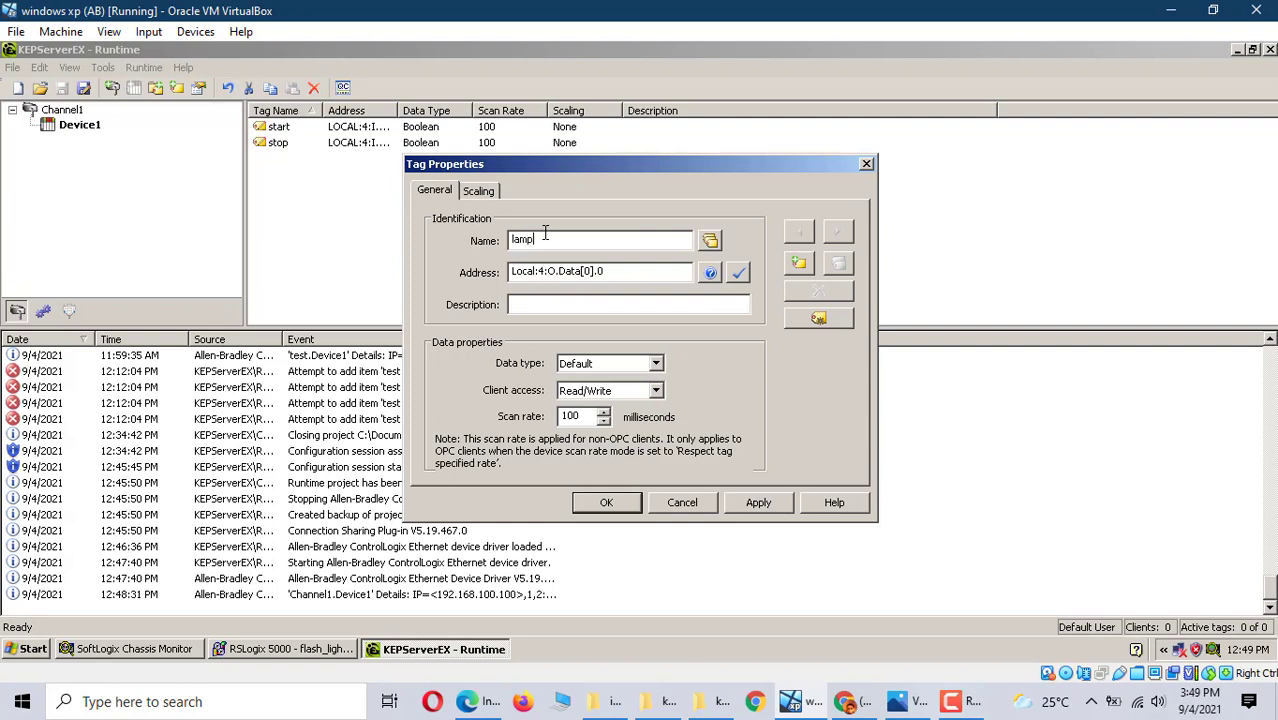
click(738, 273)
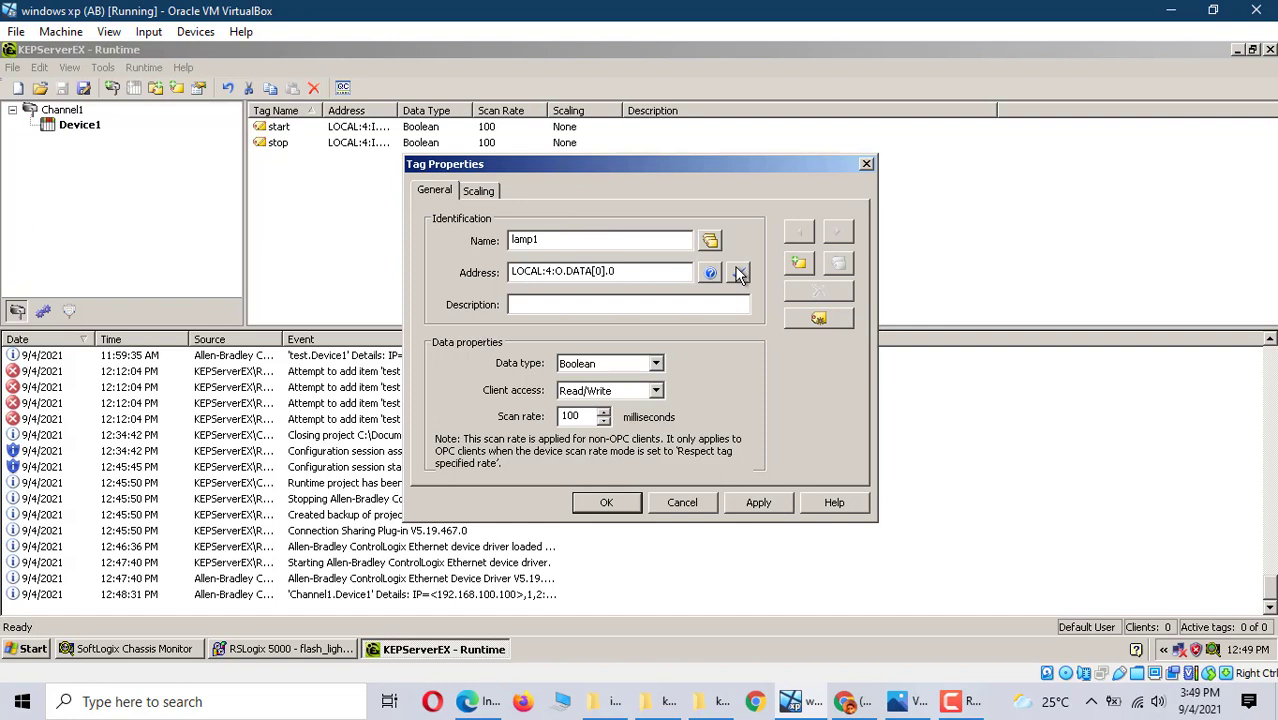
click(758, 502)
click(606, 502)
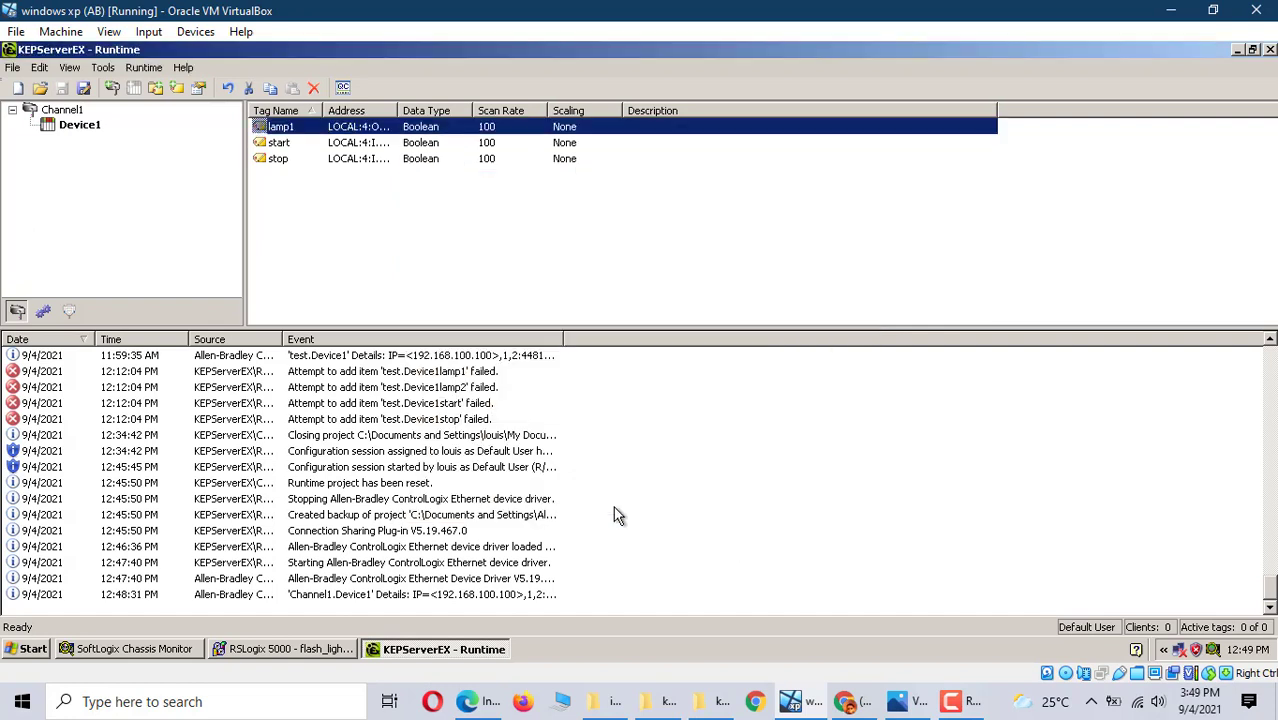
- Start a new tag named lamp2, switch to RSLogix 5000 and copy lamp2's alias address Local:4:O.Data[0].1 from the controller tags
right_click(343, 208)
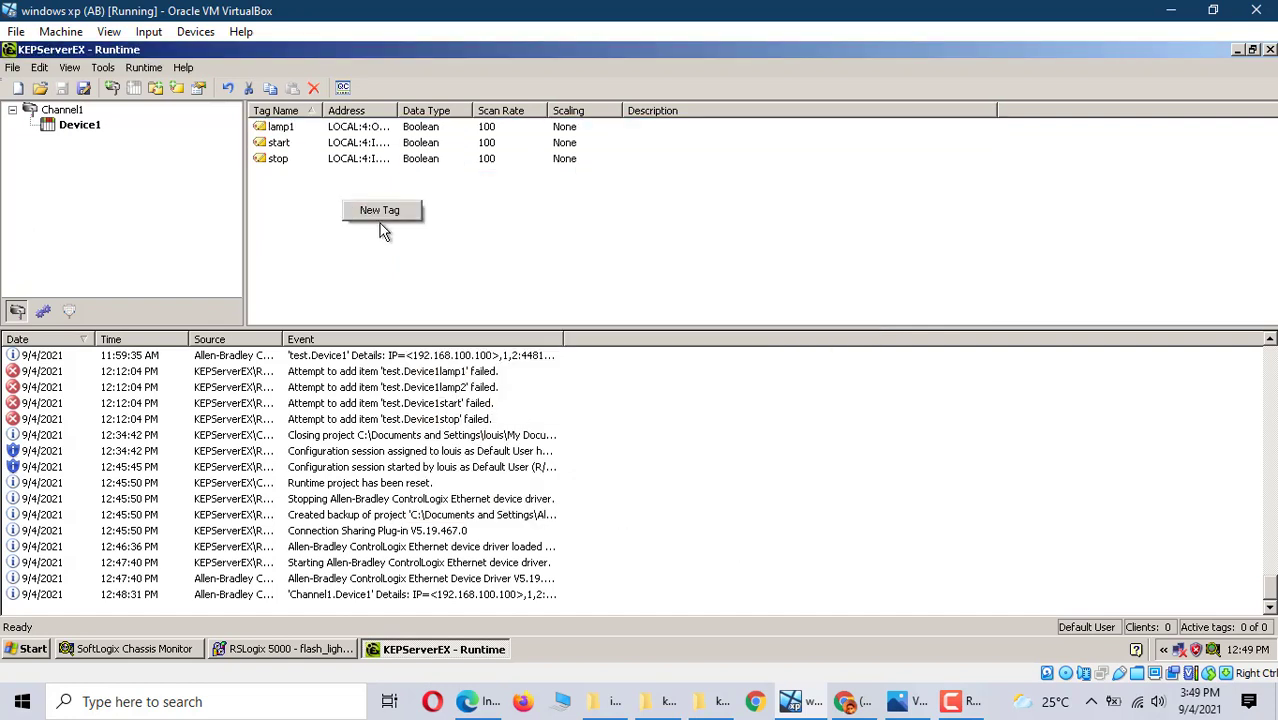
click(384, 212)
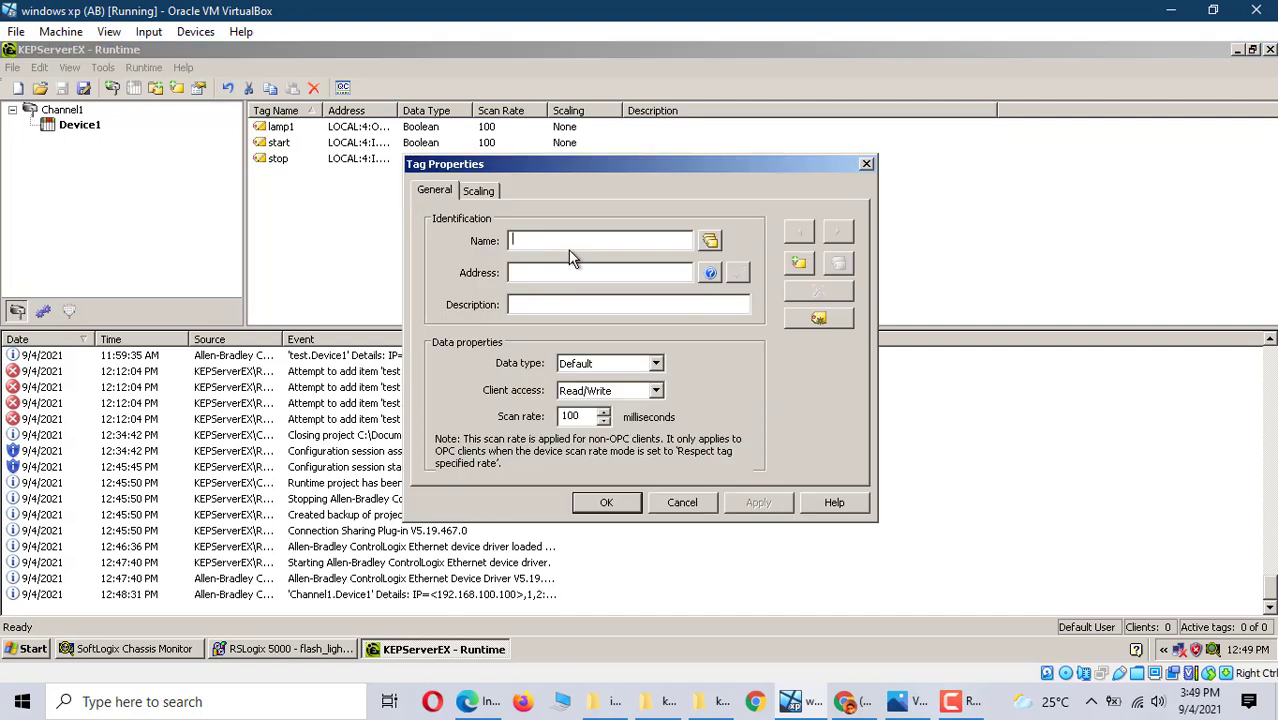
text(lamp2)
click(255, 650)
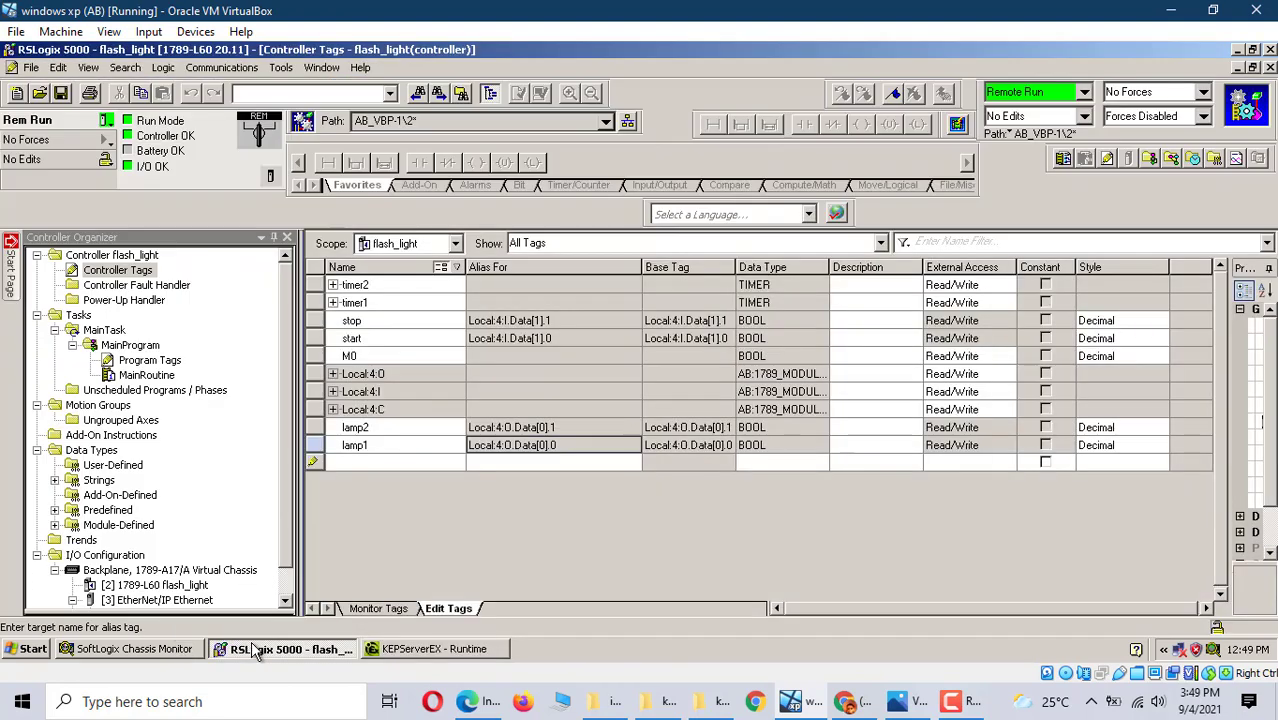
click(469, 430)
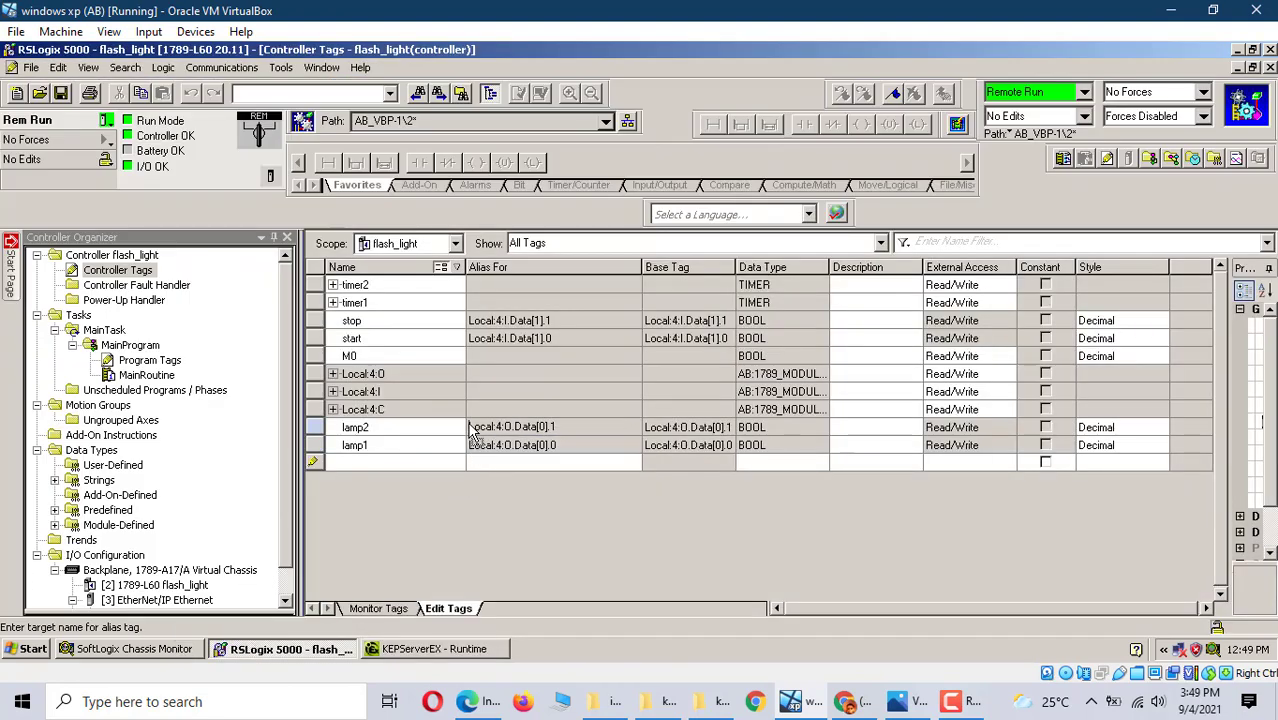
click(562, 426)
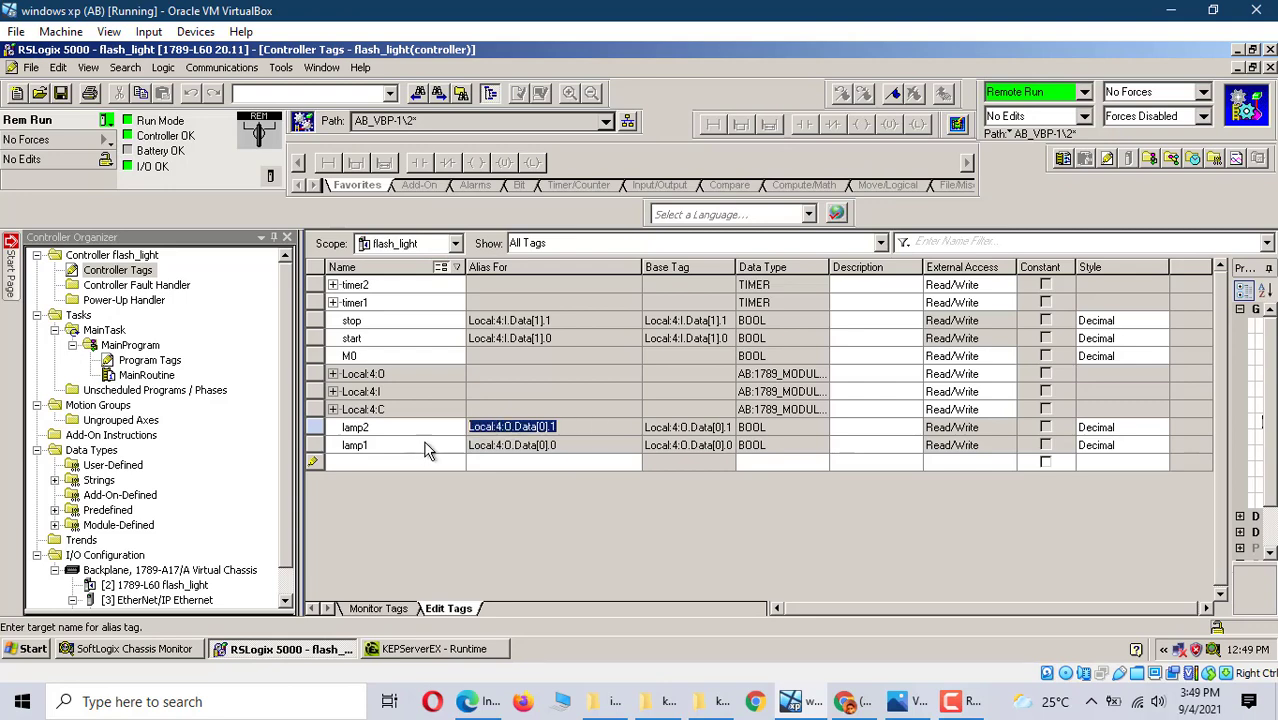
right_click(486, 425)
click(530, 472)
- Switch to KEPServerEX, paste Local:4:O.Data[0].1 as the lamp2 tag's address, validate it and save the tag
click(440, 649)
right_click(525, 270)
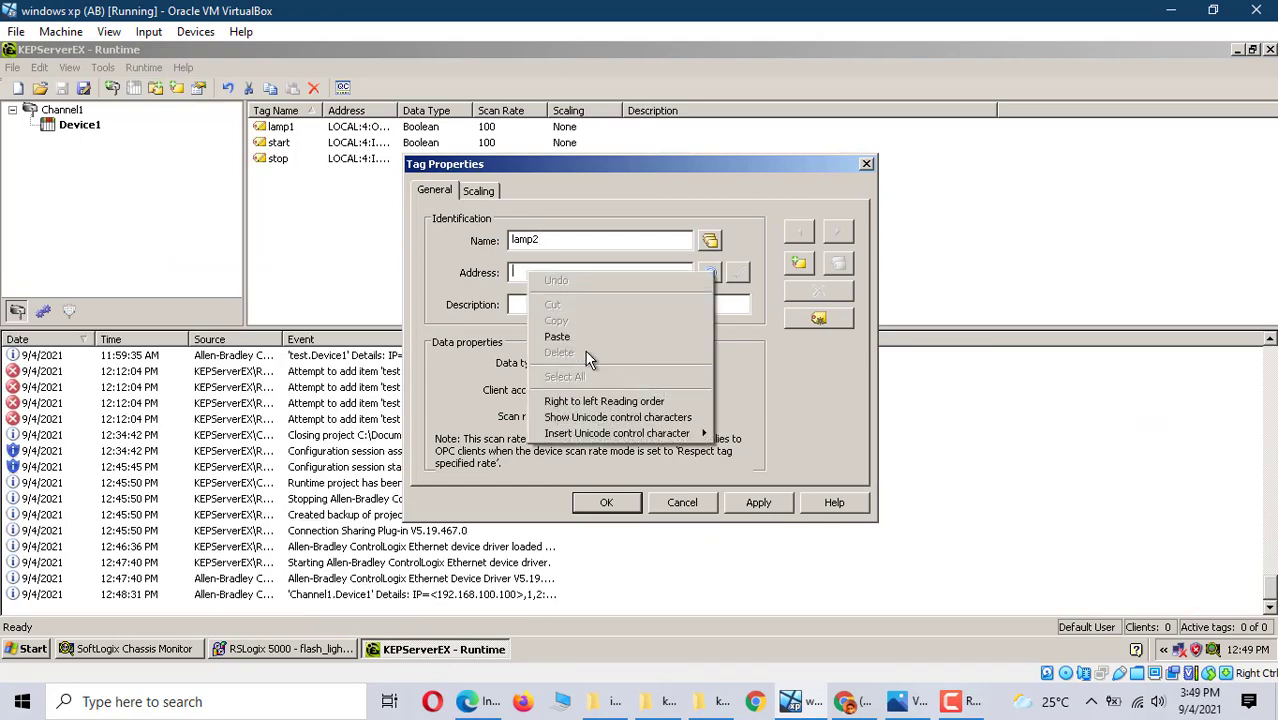
click(577, 337)
click(731, 280)
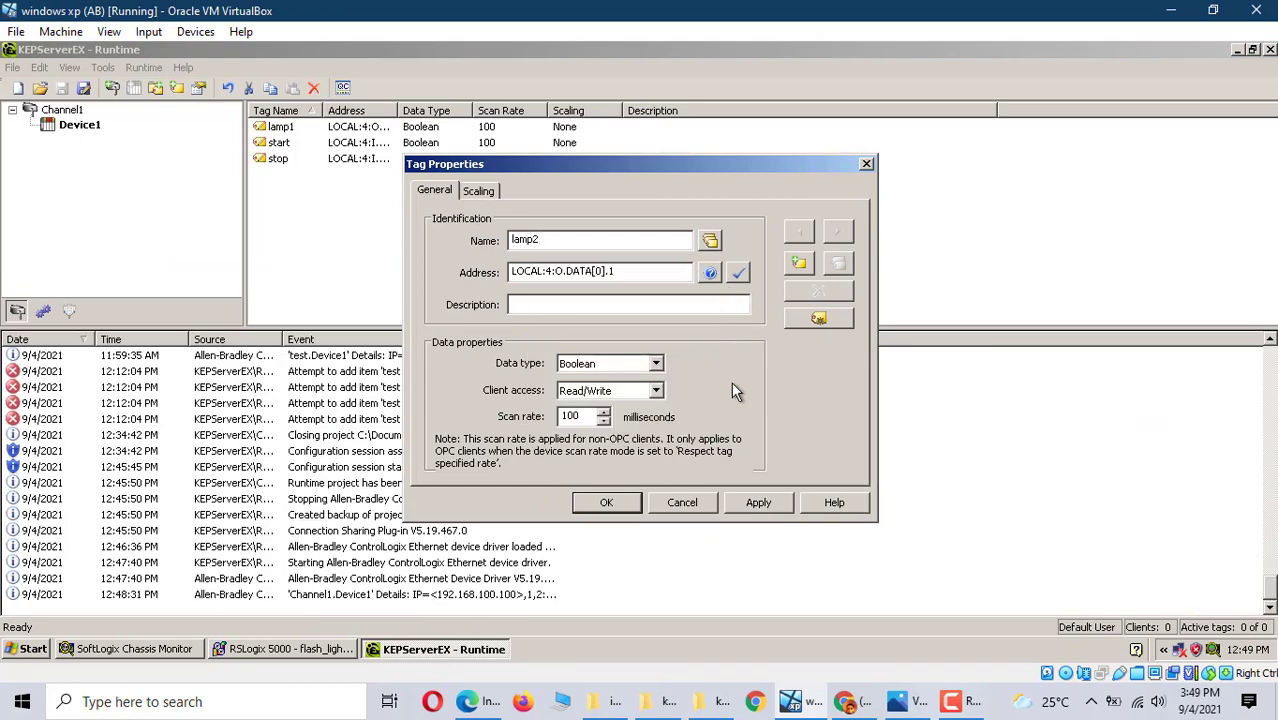
click(755, 501)
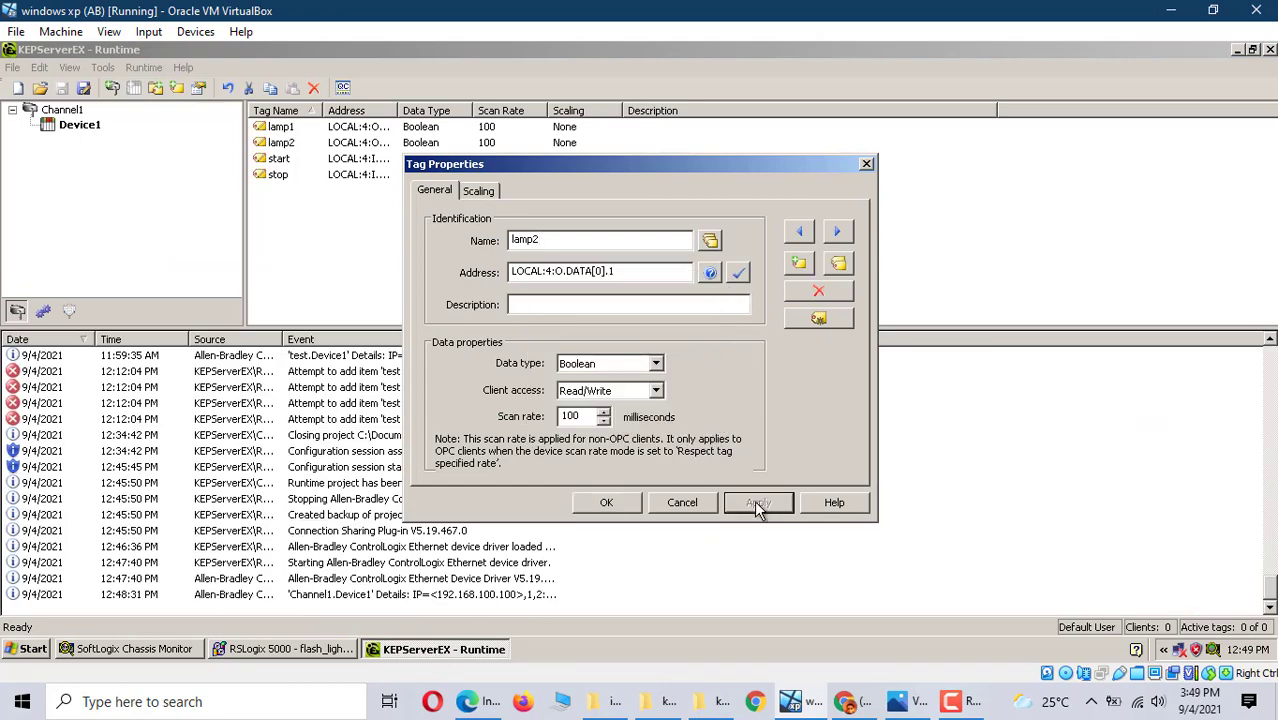
click(608, 505)
click(582, 282)
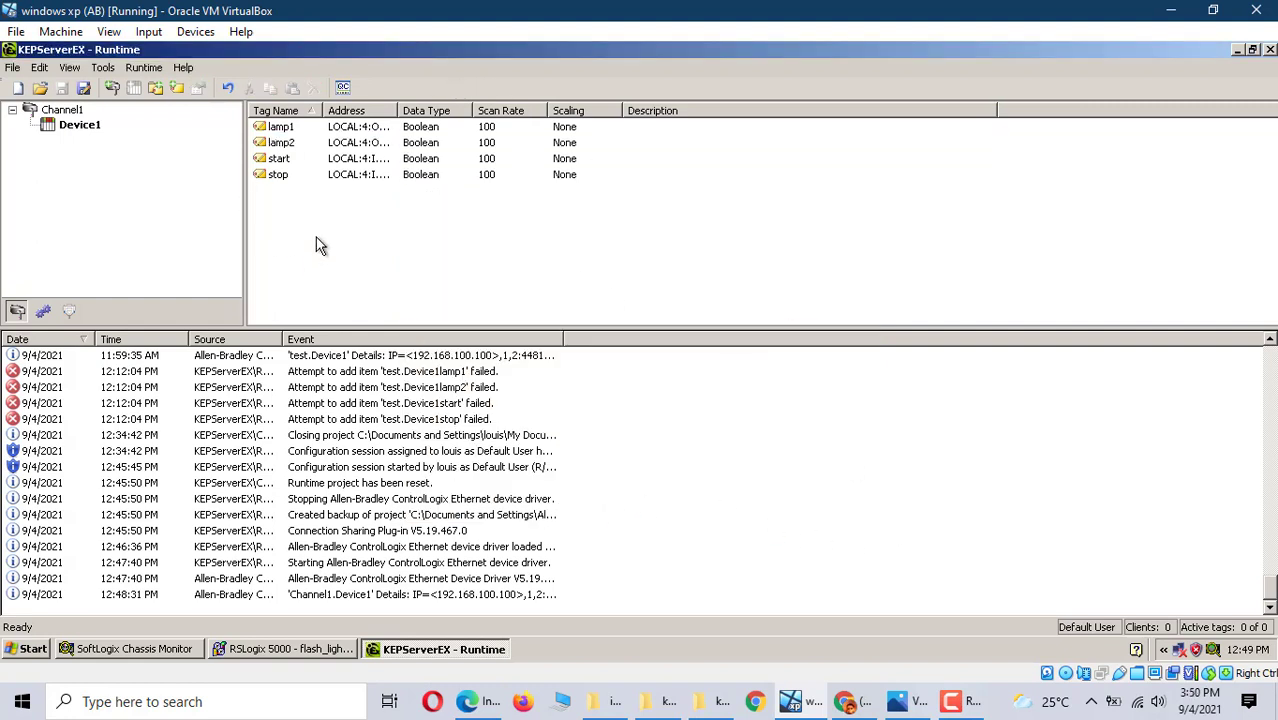
- Launch OPC Quick Client maximized, check the values and quality of the lamp1, lamp2, start and stop tags under Channel1.Device1, and minimize it
click(341, 86)
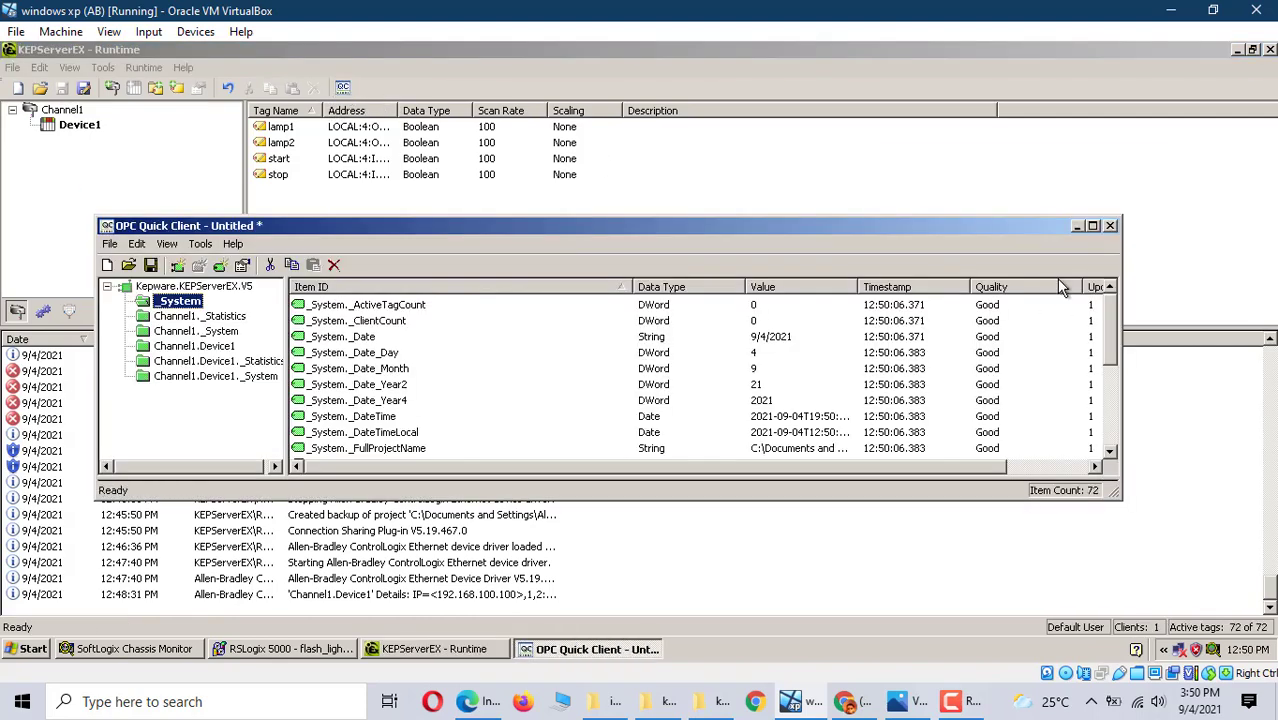
click(1093, 227)
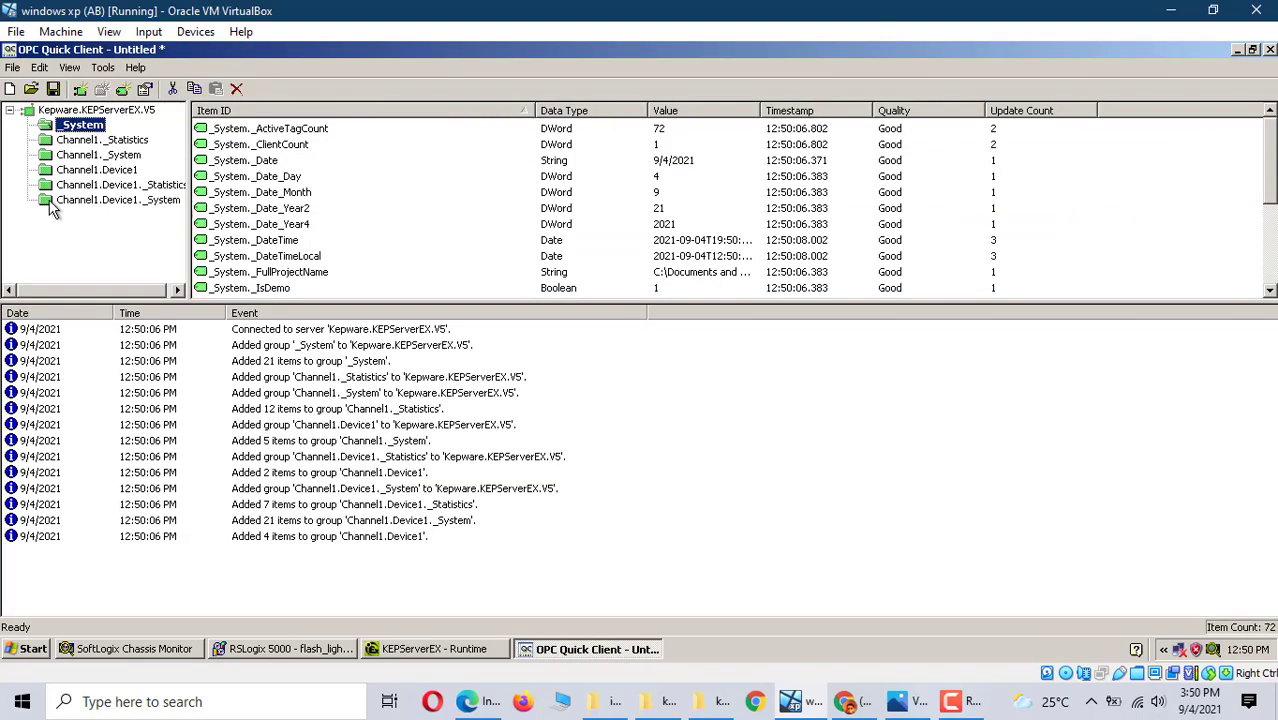
click(94, 171)
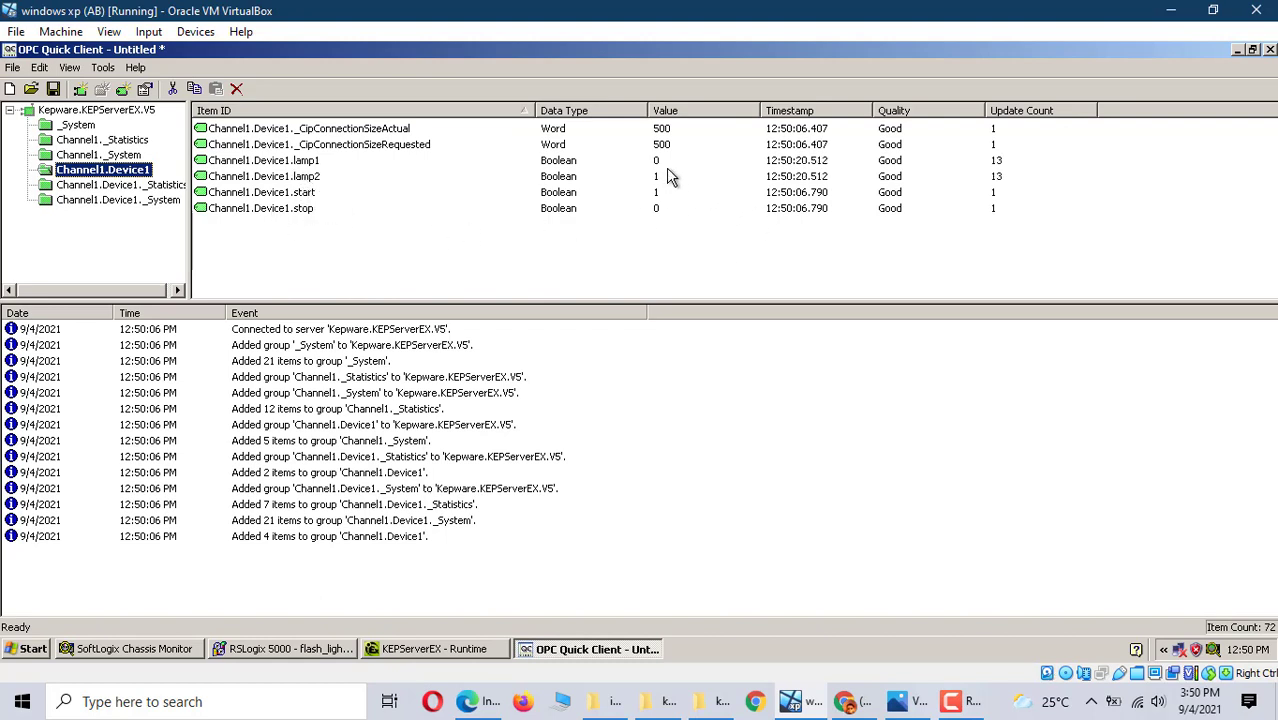
click(1237, 50)
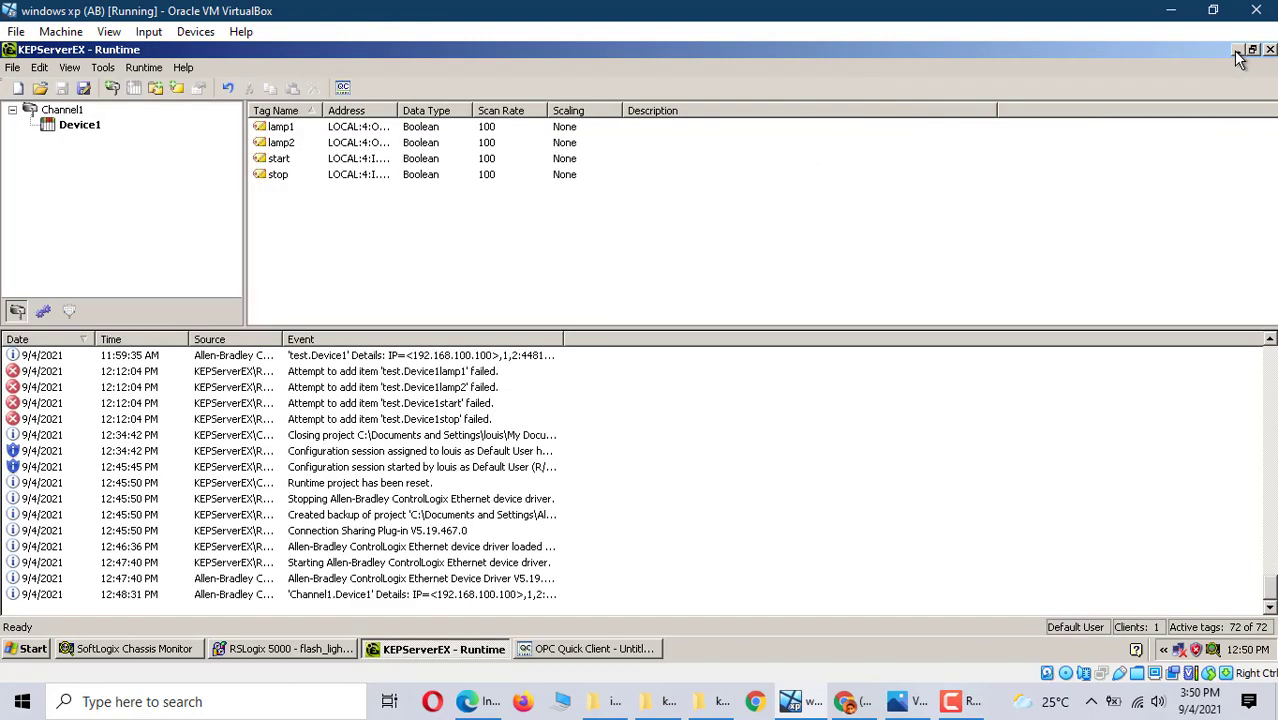
- Minimize the open windows, launch OPCLink and delete the existing test topic from its topic definitions
click(1237, 52)
click(1237, 50)
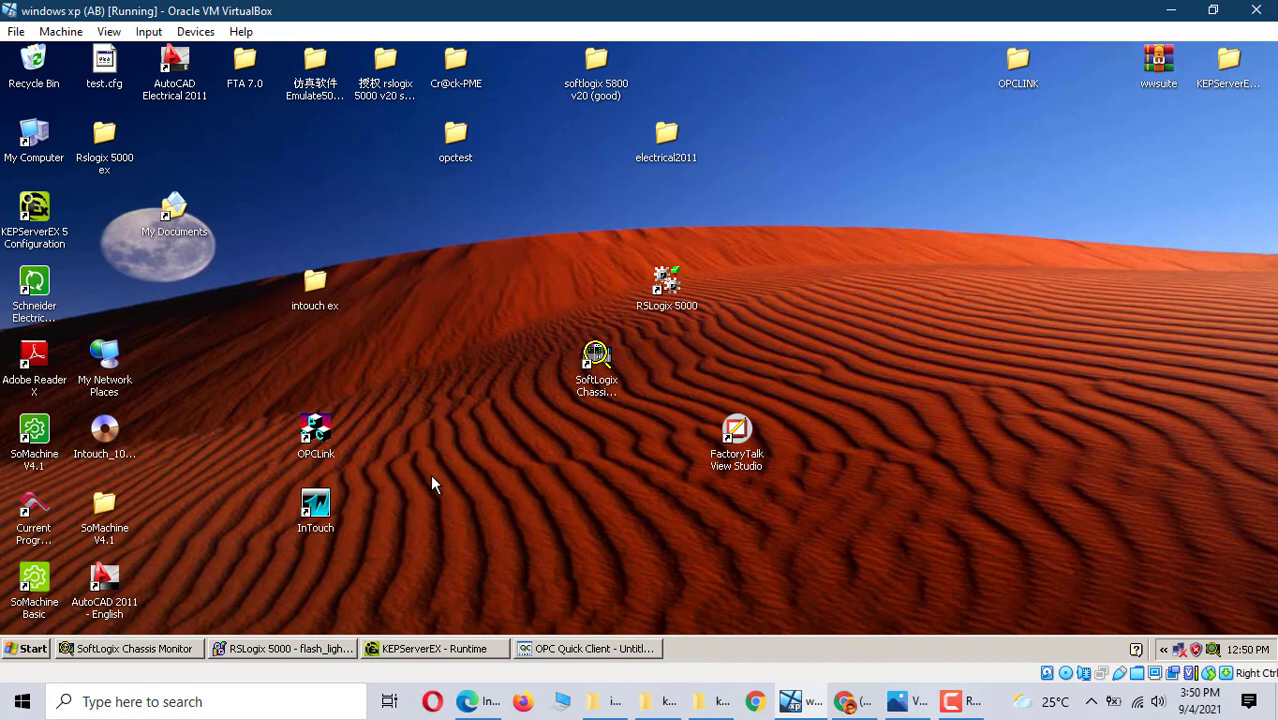
double_click(317, 435)
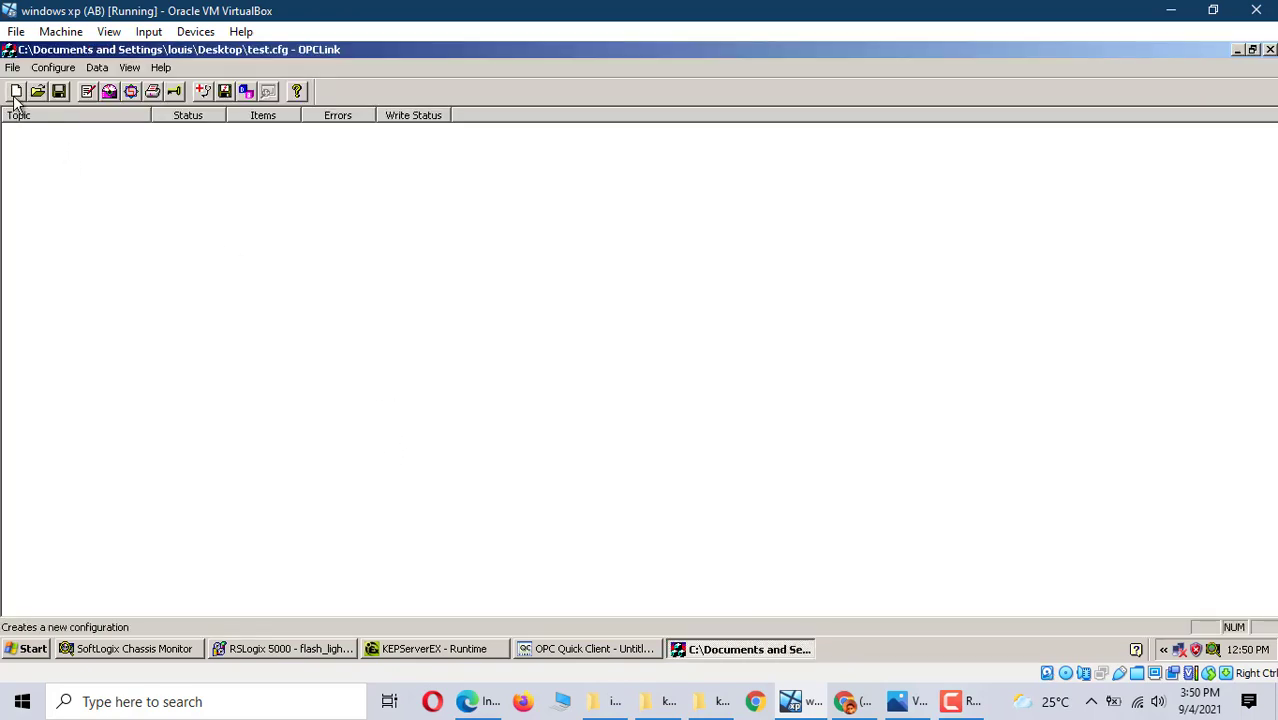
click(50, 68)
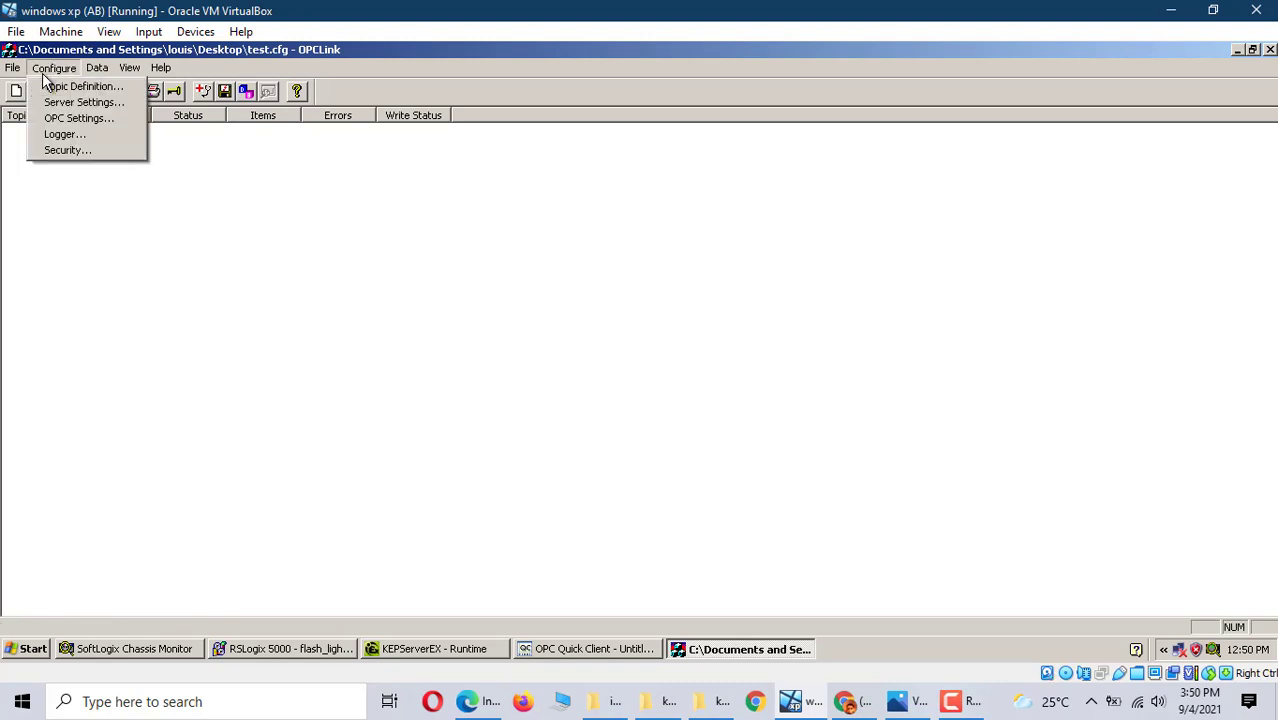
click(80, 92)
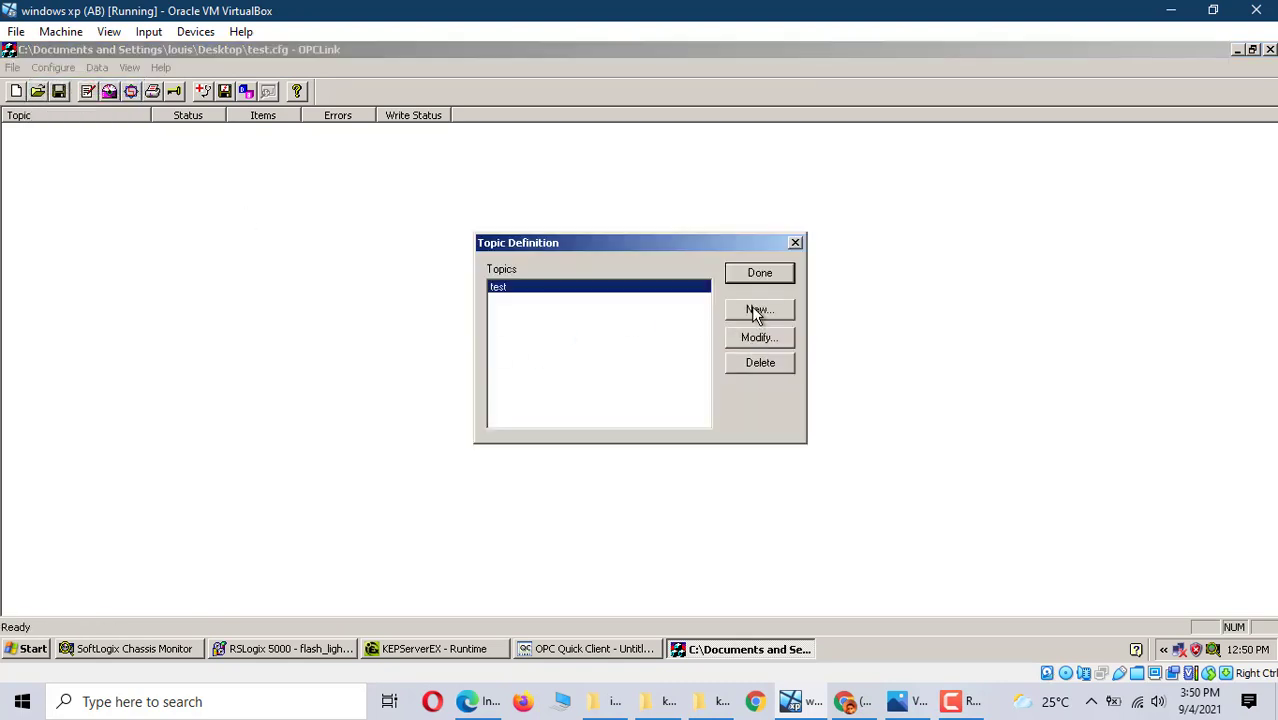
click(766, 366)
click(601, 371)
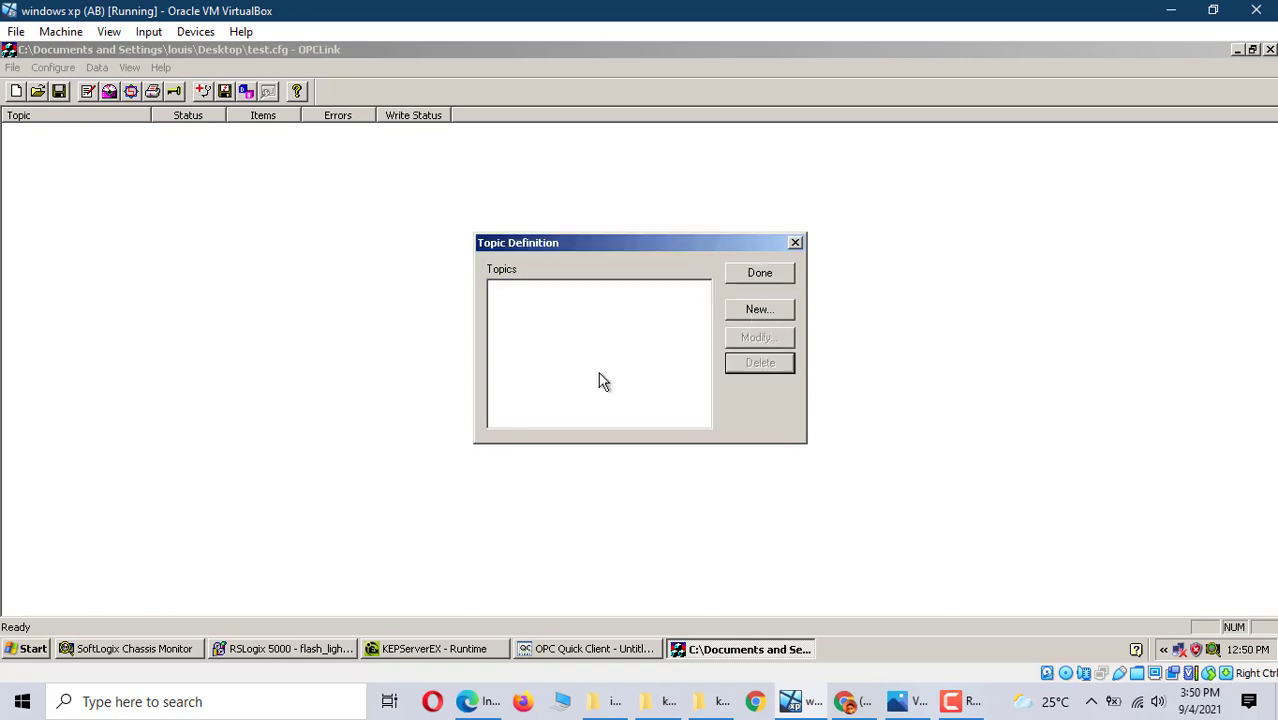
- Start a new OPCLink topic named opctest and set its OPC server to Kepware.KEPServerEX.V5
click(762, 311)
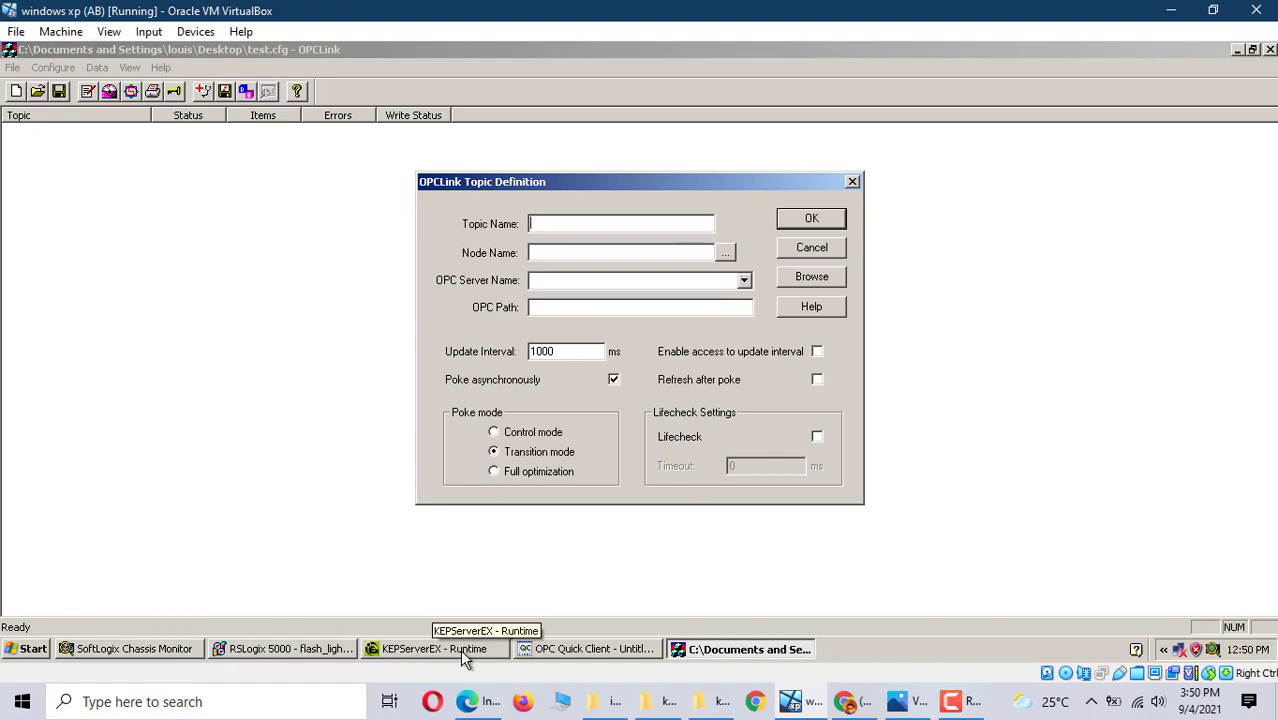
click(563, 652)
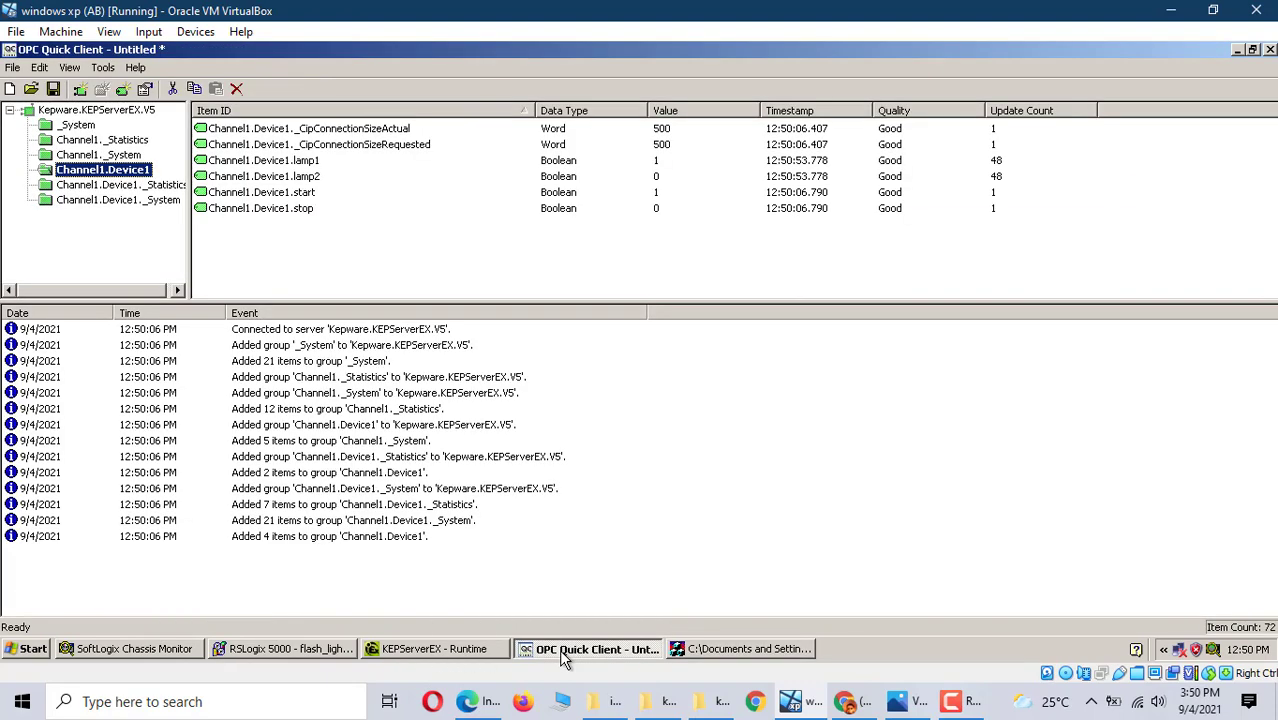
click(745, 650)
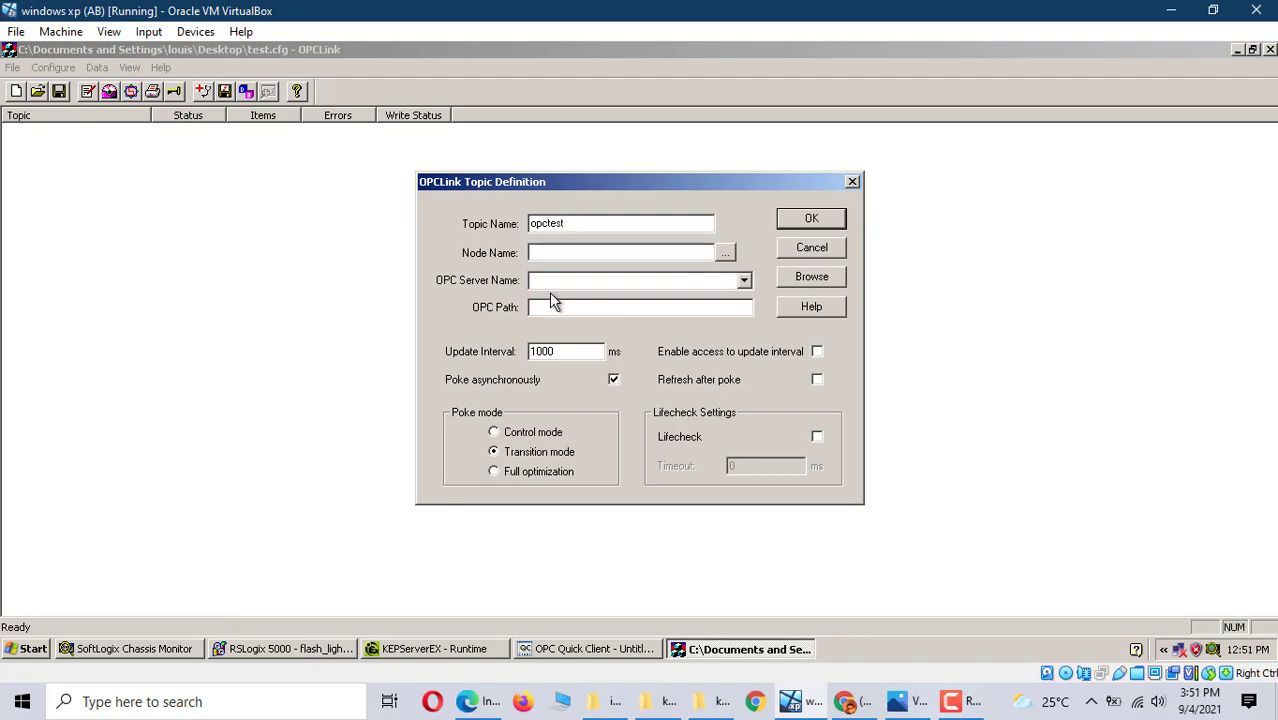
click(744, 283)
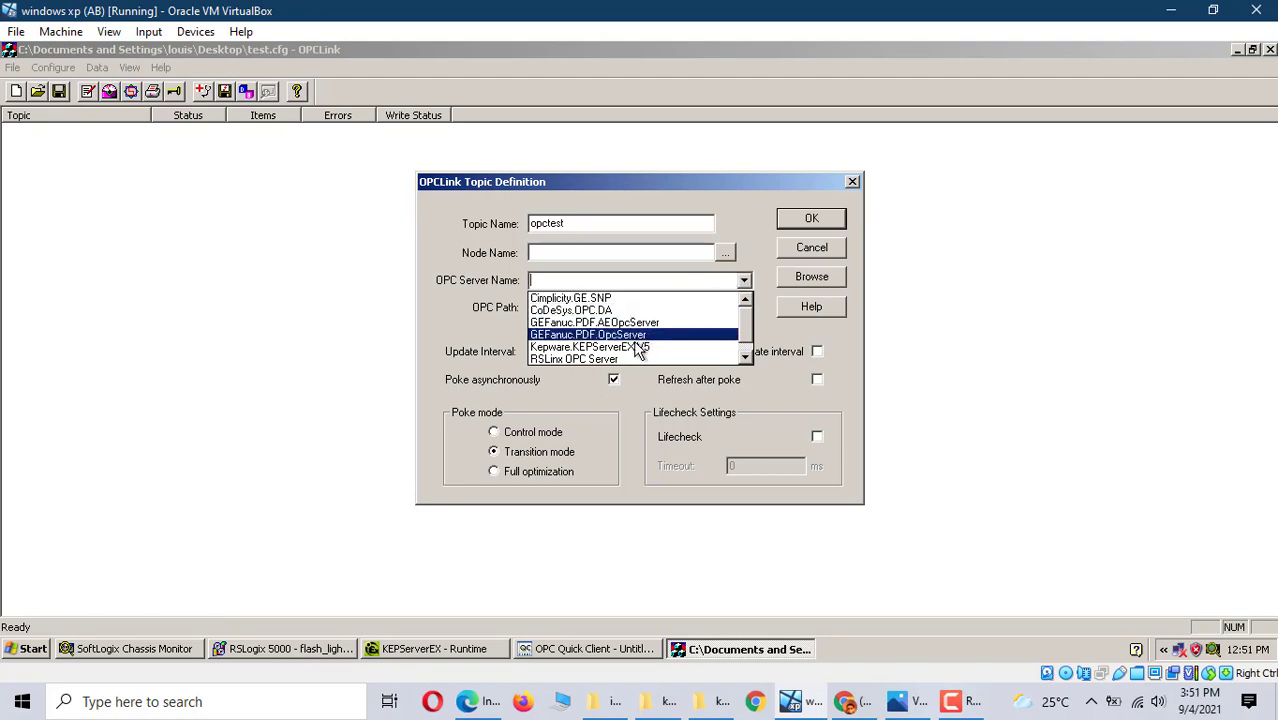
click(594, 348)
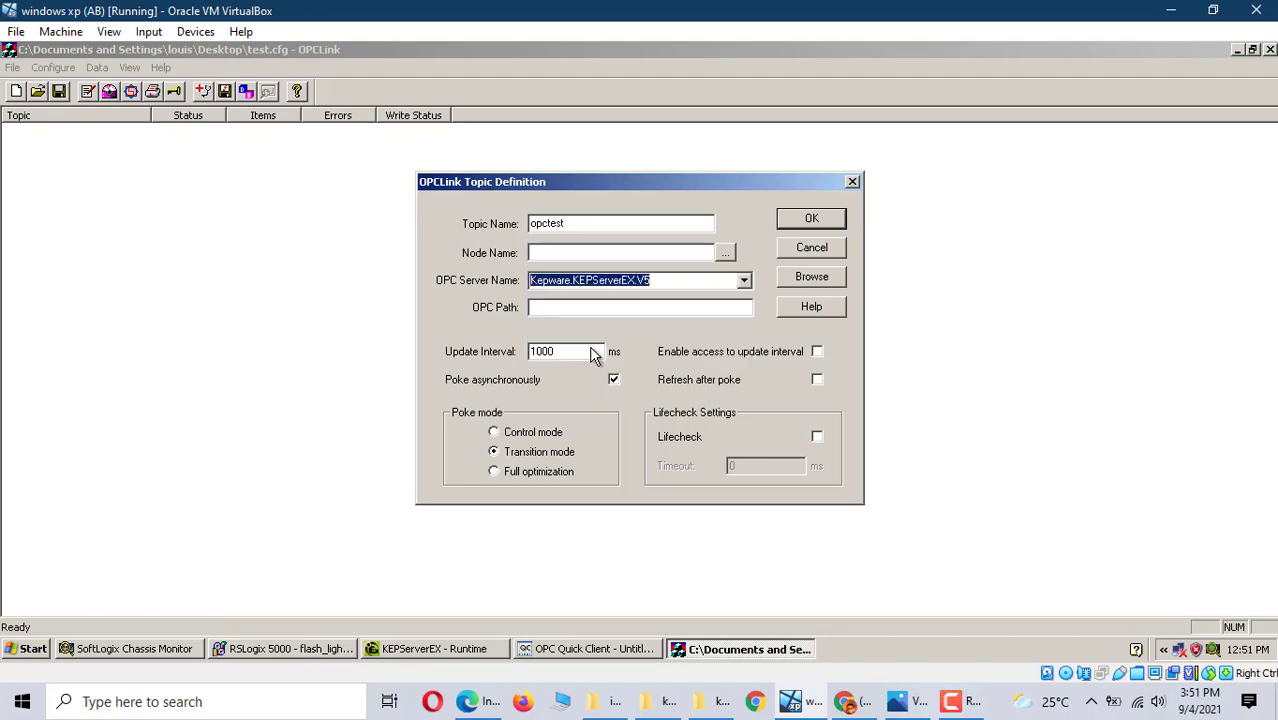
- Switch to OPC Quick Client and copy the group name Channel1.Device1 from that group's properties
click(563, 307)
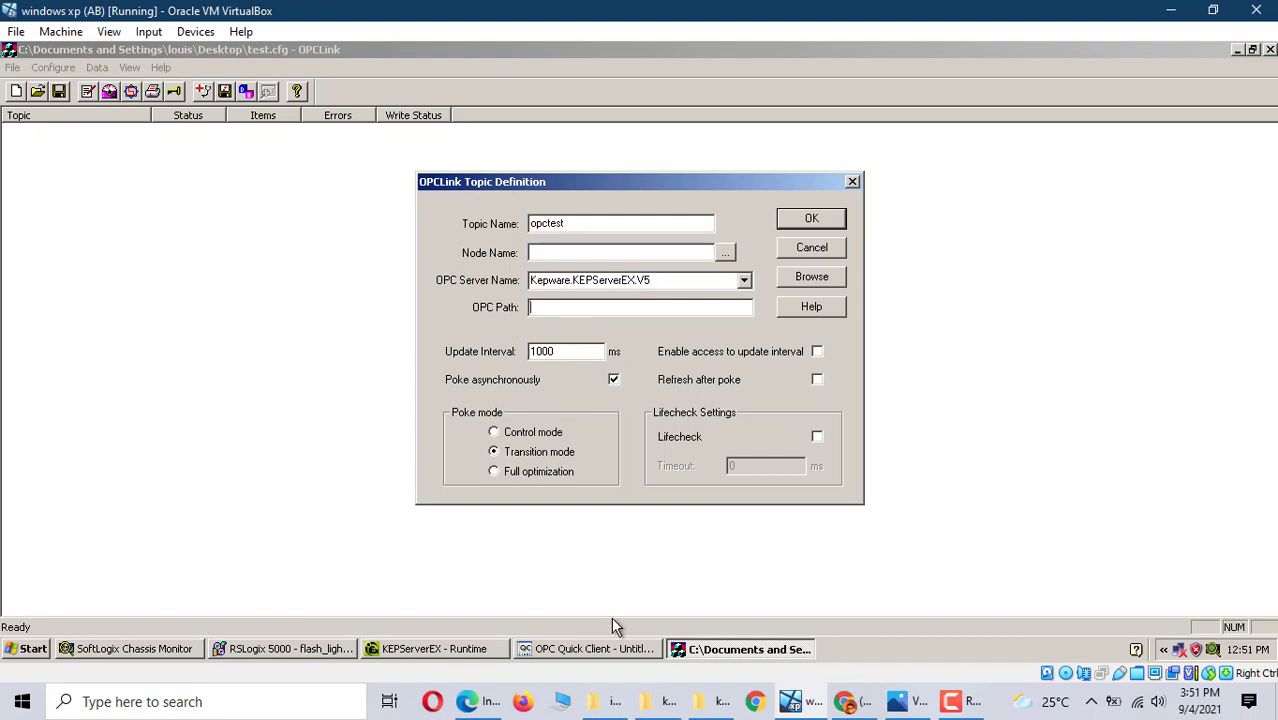
click(575, 649)
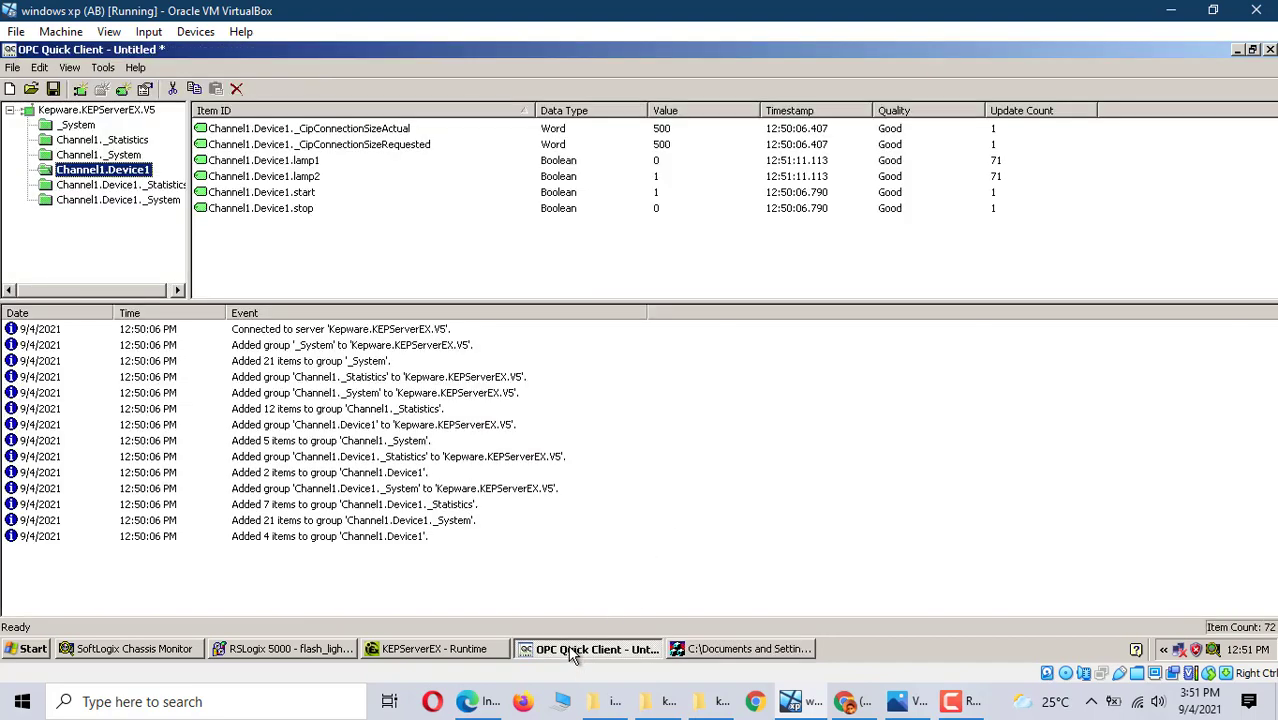
right_click(106, 170)
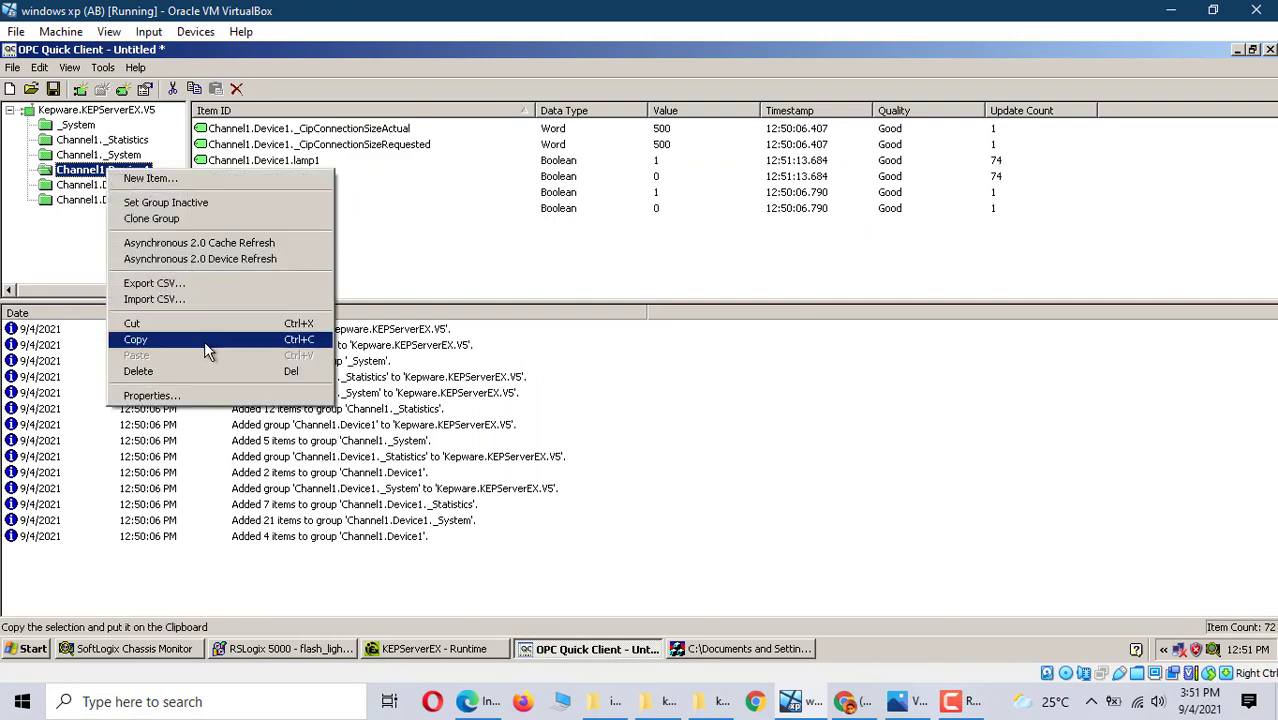
click(181, 399)
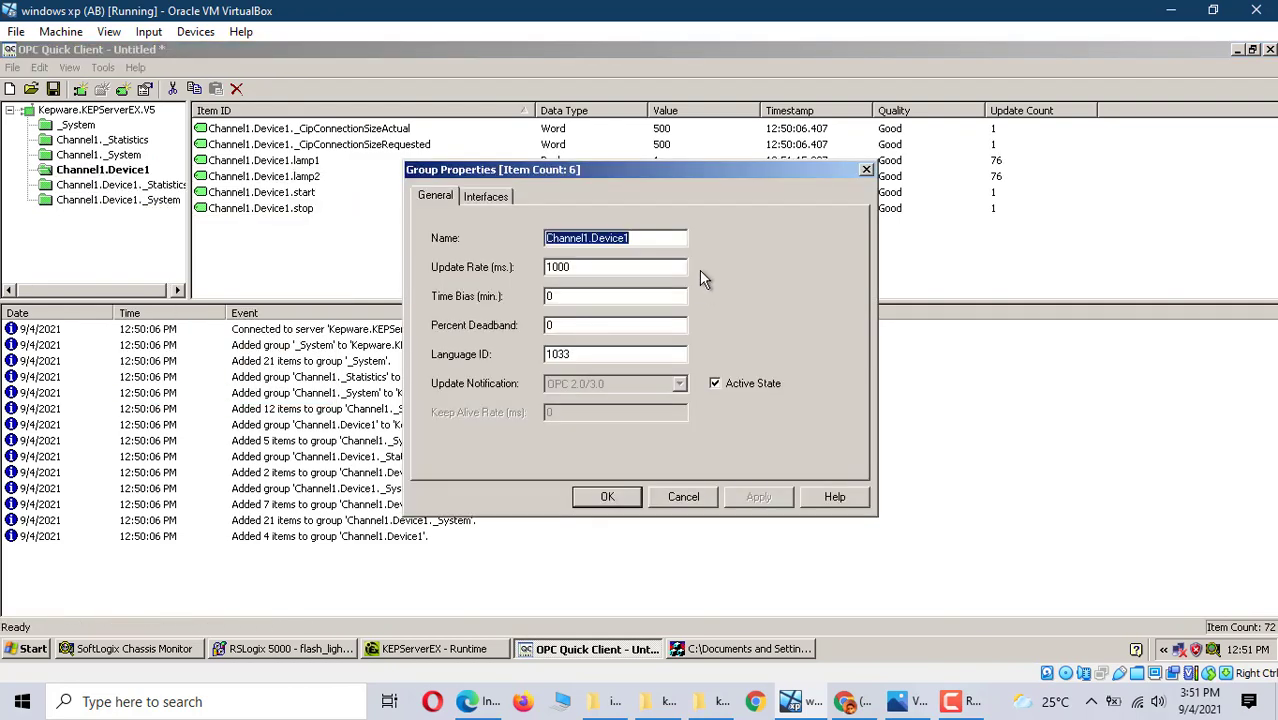
right_click(614, 245)
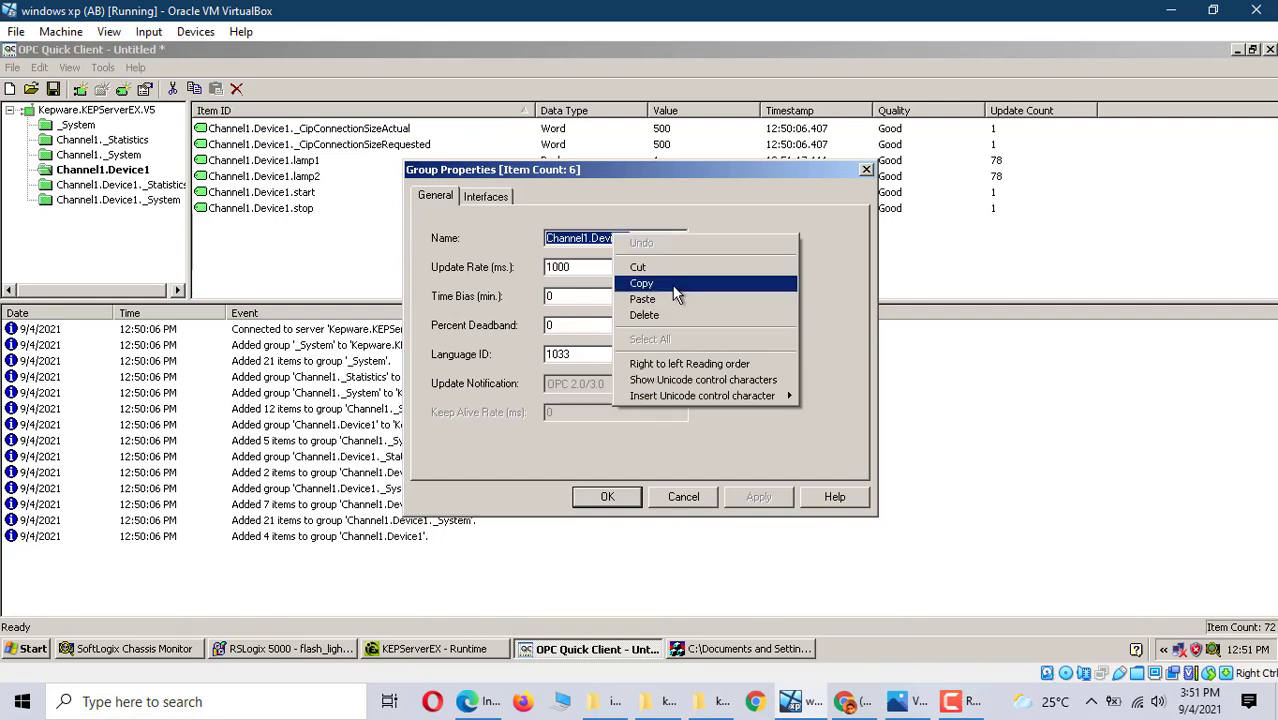
click(642, 283)
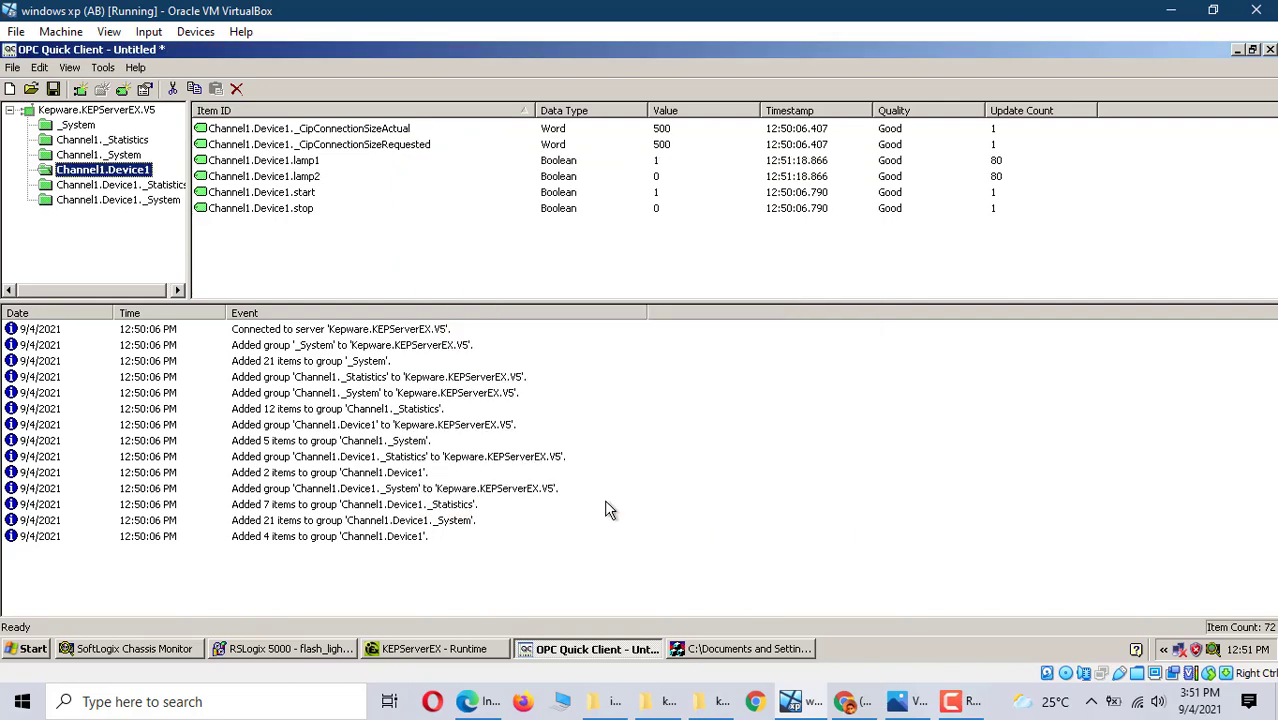
- Switch to OPCLink, set the opctest topic's OPC path to Channel1.Device1. with a trailing period, save it and finish the topic definition
click(706, 648)
right_click(548, 307)
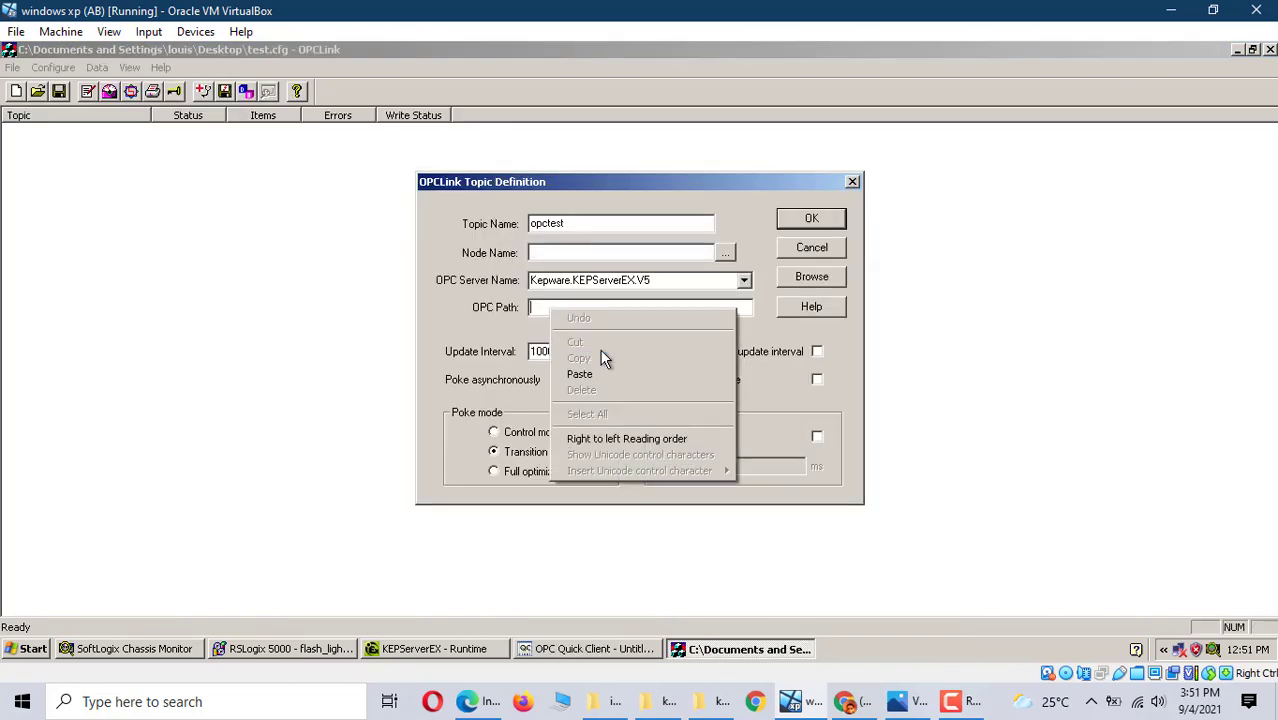
click(604, 376)
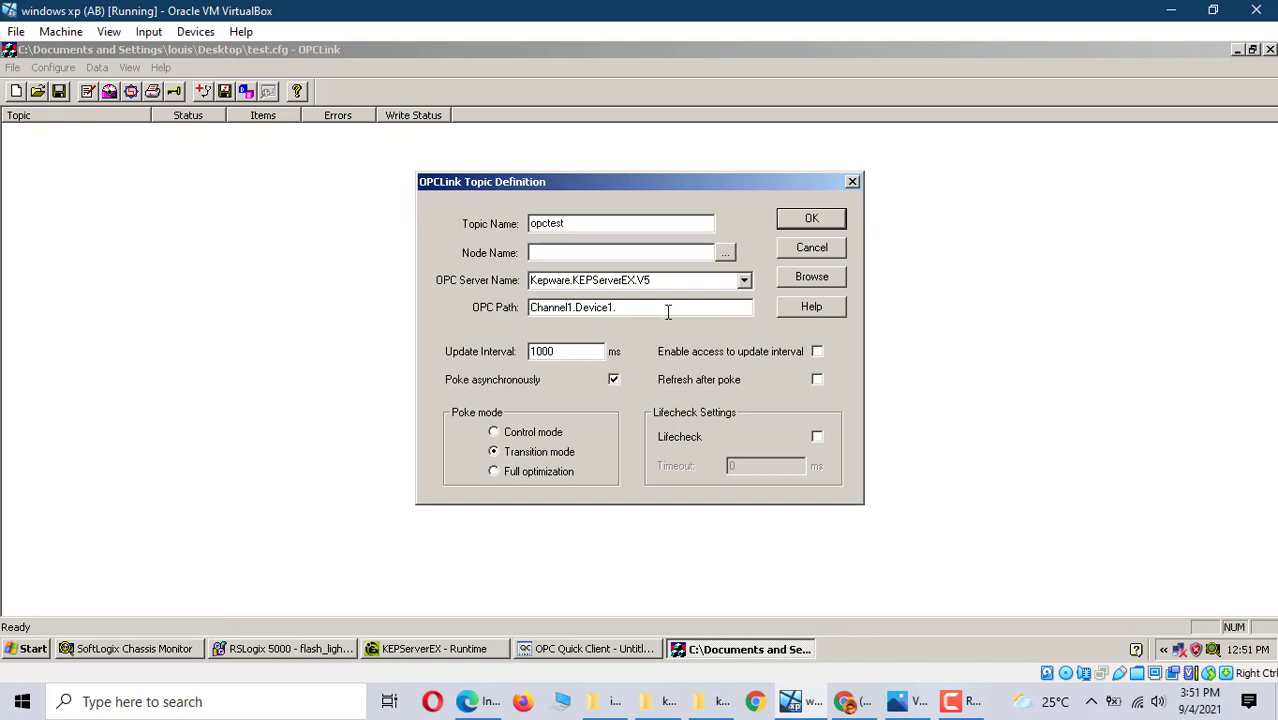
click(804, 225)
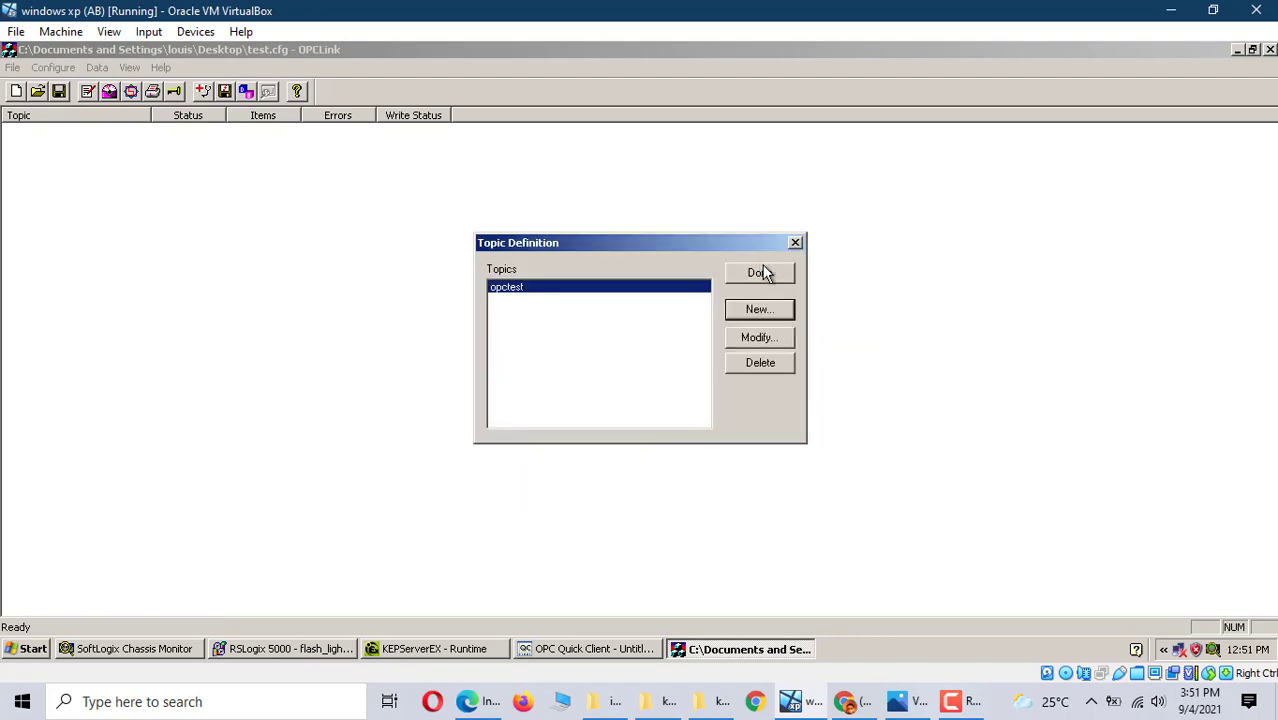
click(773, 340)
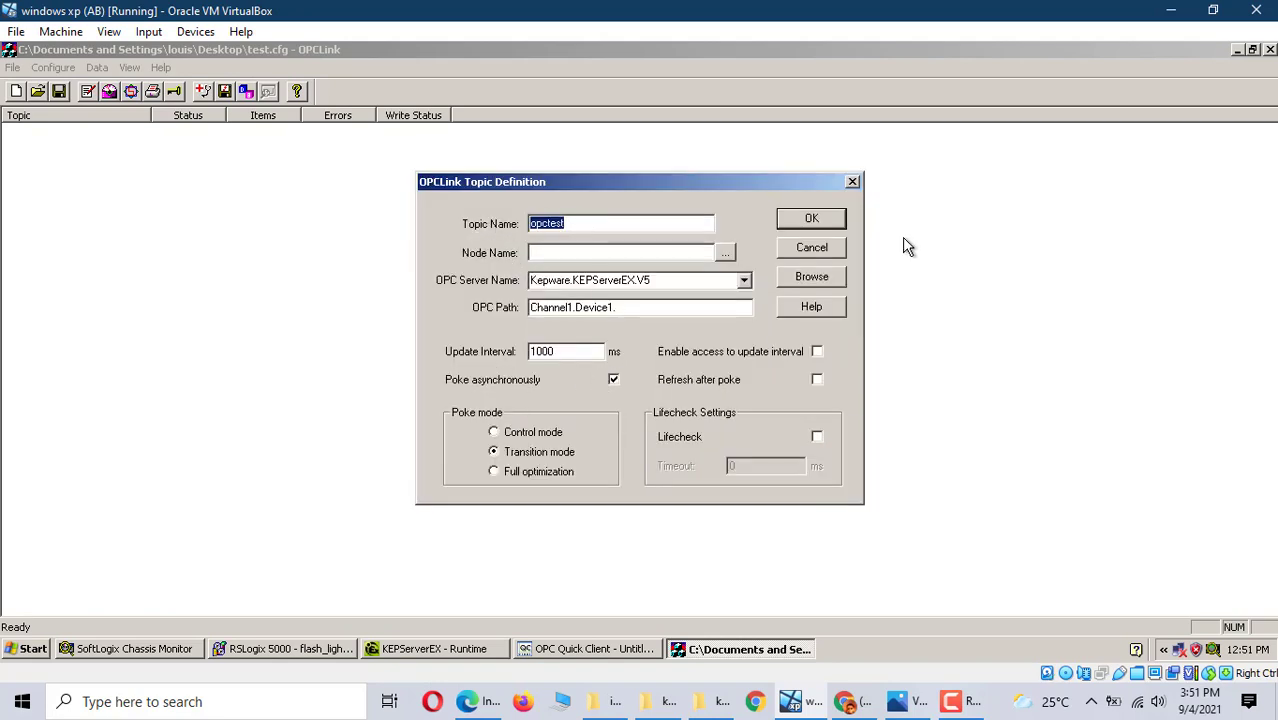
click(812, 220)
click(759, 274)
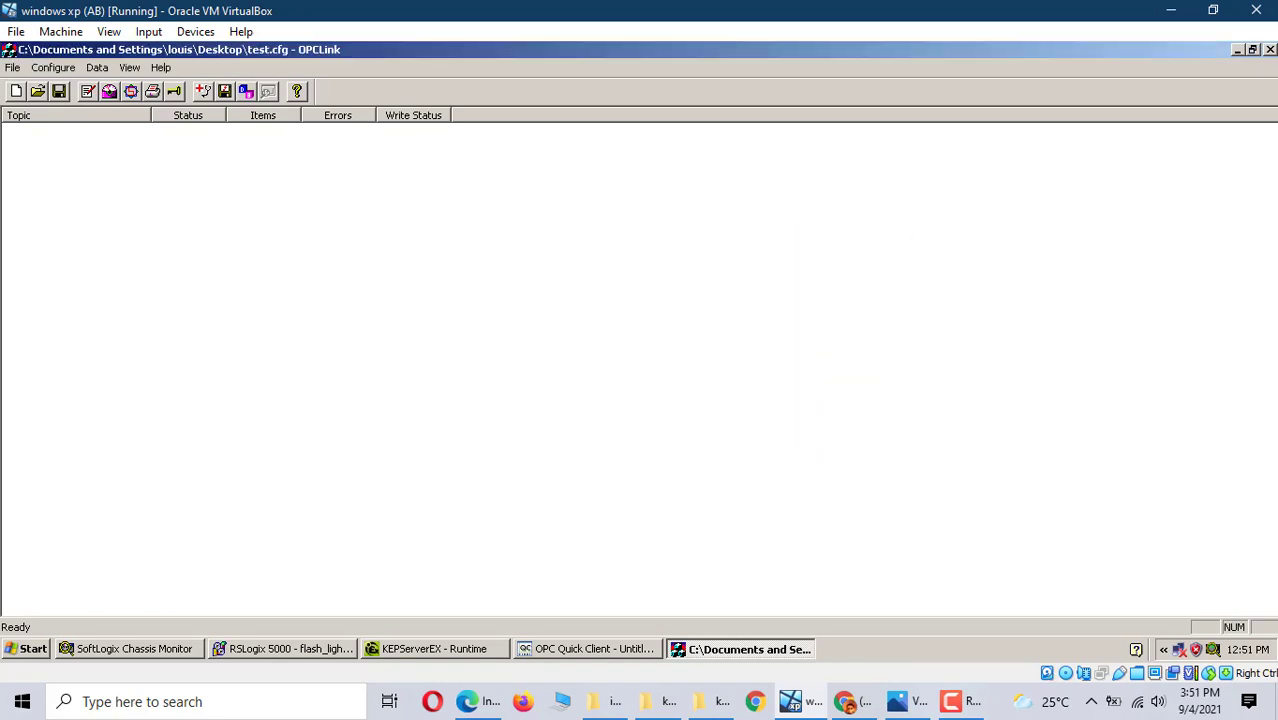
- Minimize OPCLink and OPC Quick Client, and launch the InTouch Application Manager from the desktop
click(1237, 50)
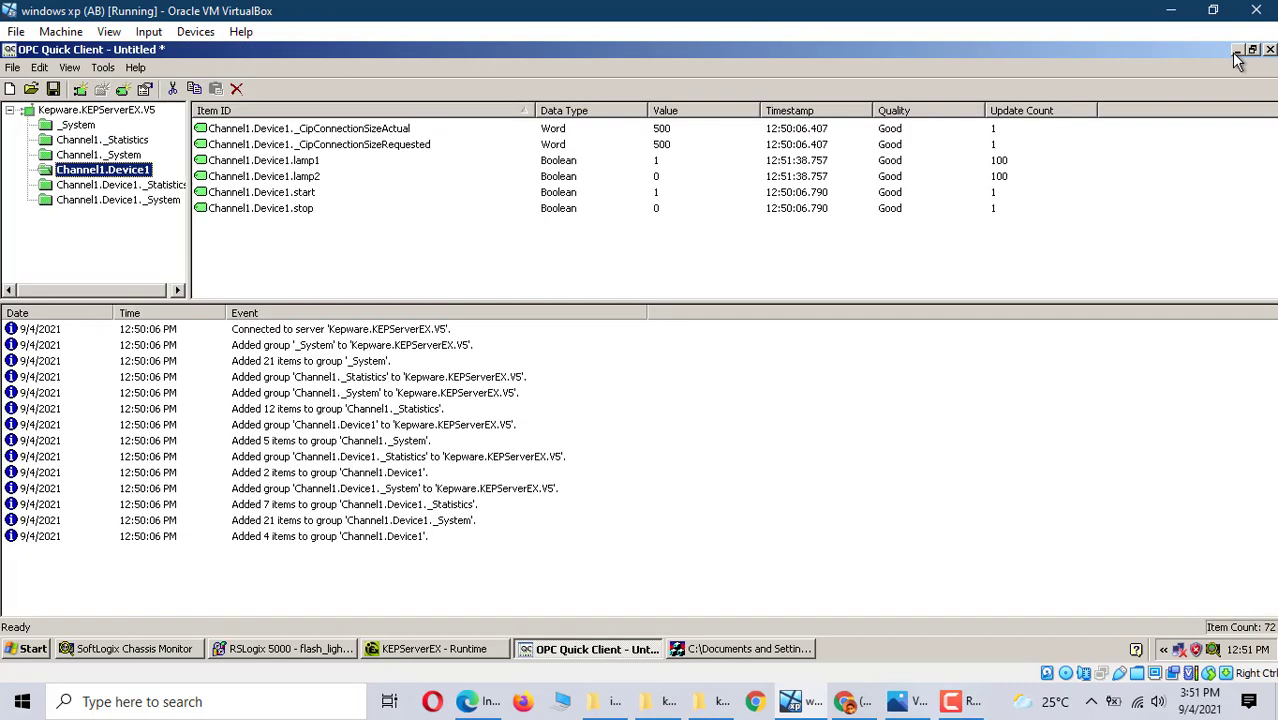
click(1237, 50)
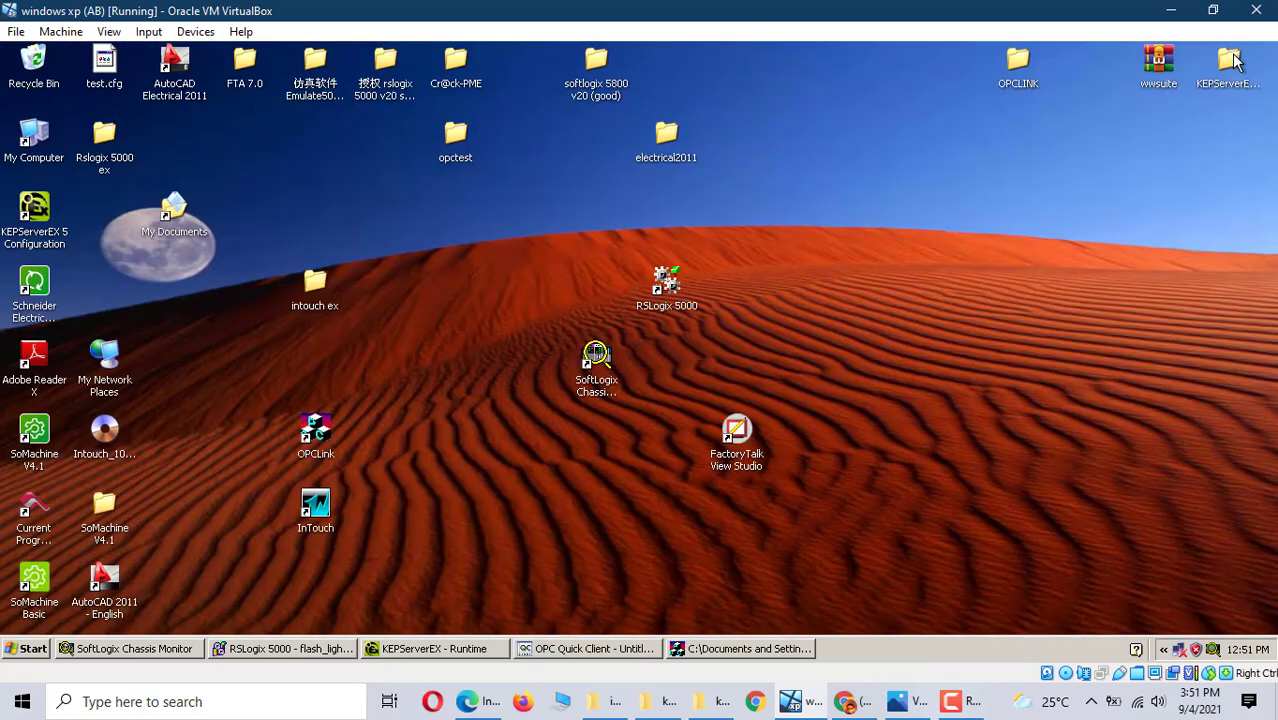
double_click(325, 508)
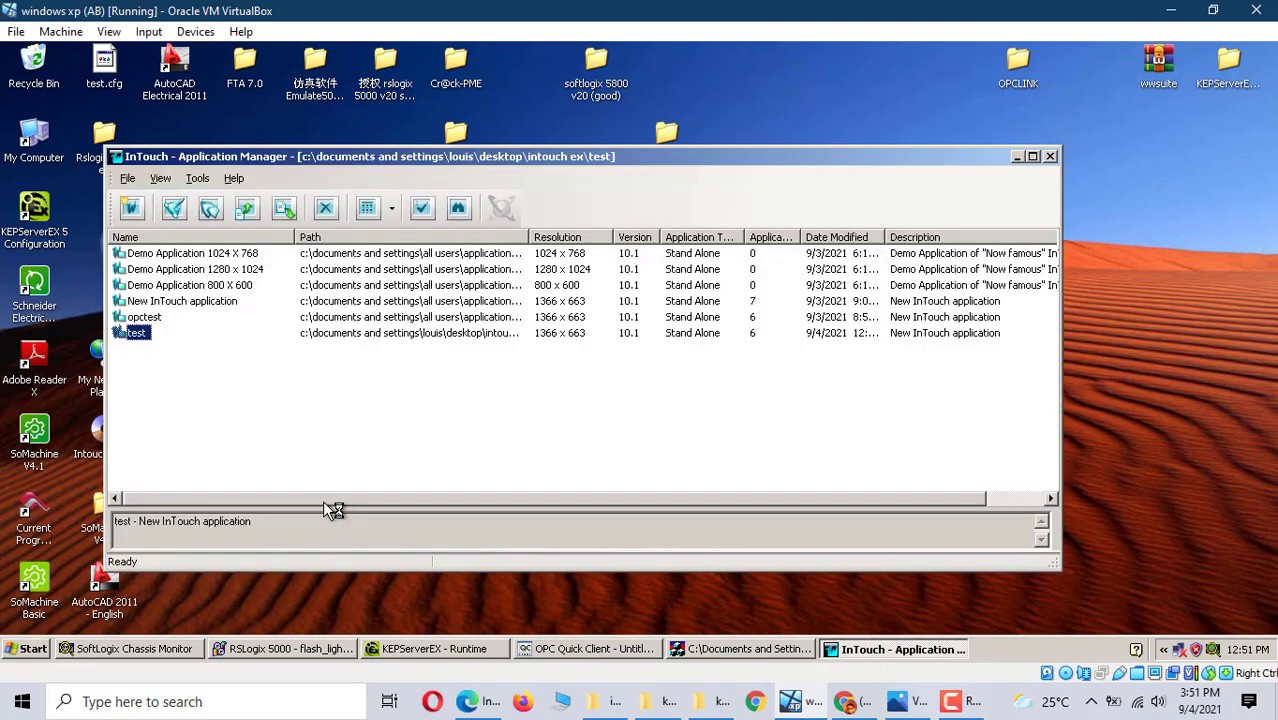
click(190, 425)
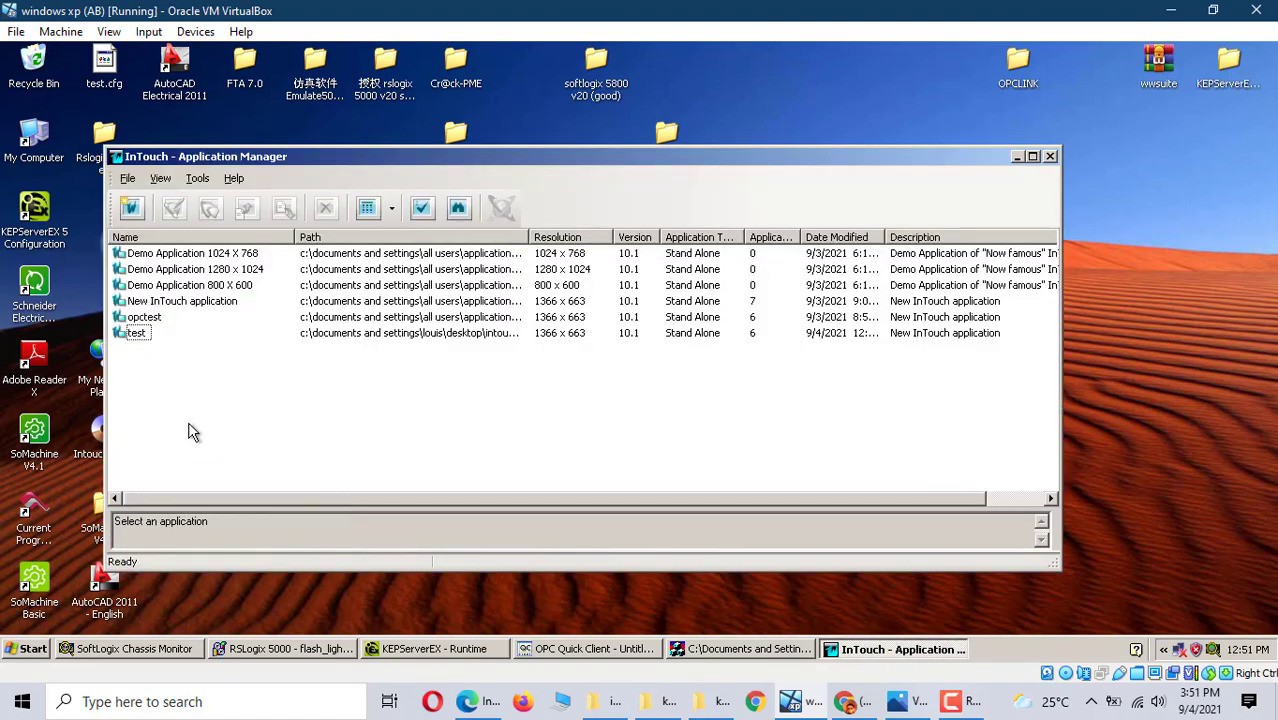
- Create a new InTouch application named opctest1 in the directory opctest1, keeping the default base path
click(131, 207)
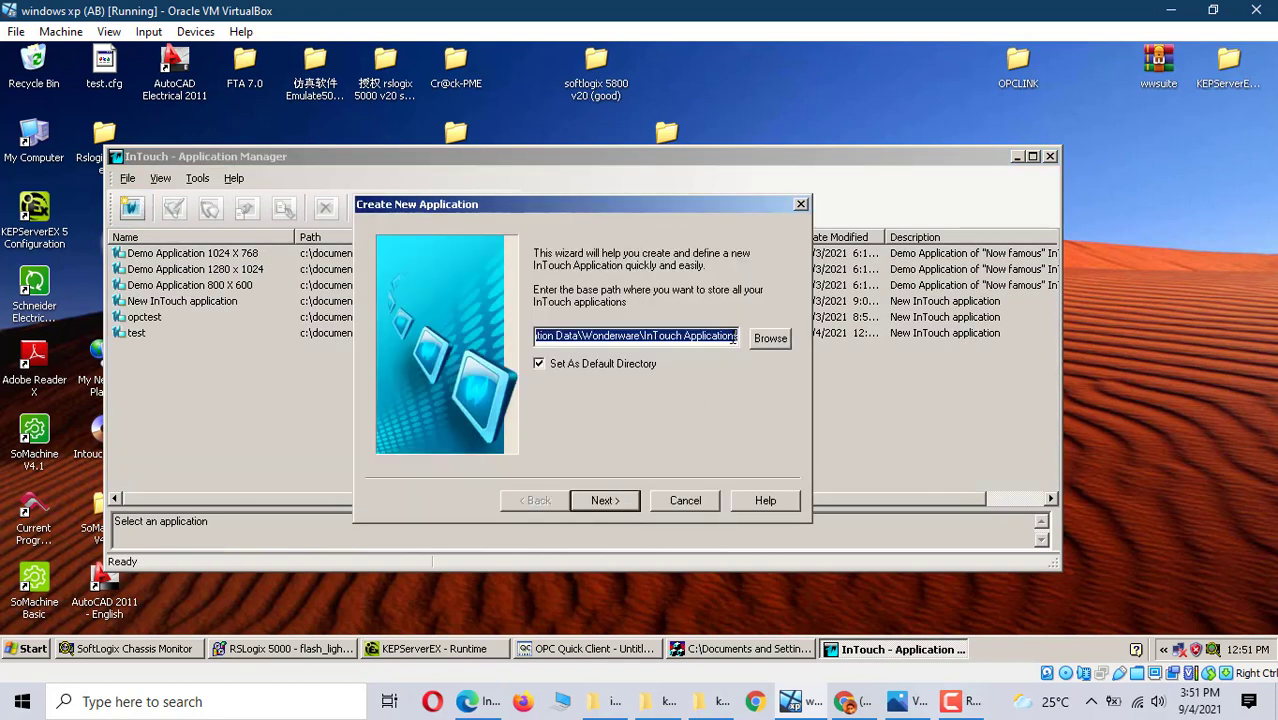
click(633, 503)
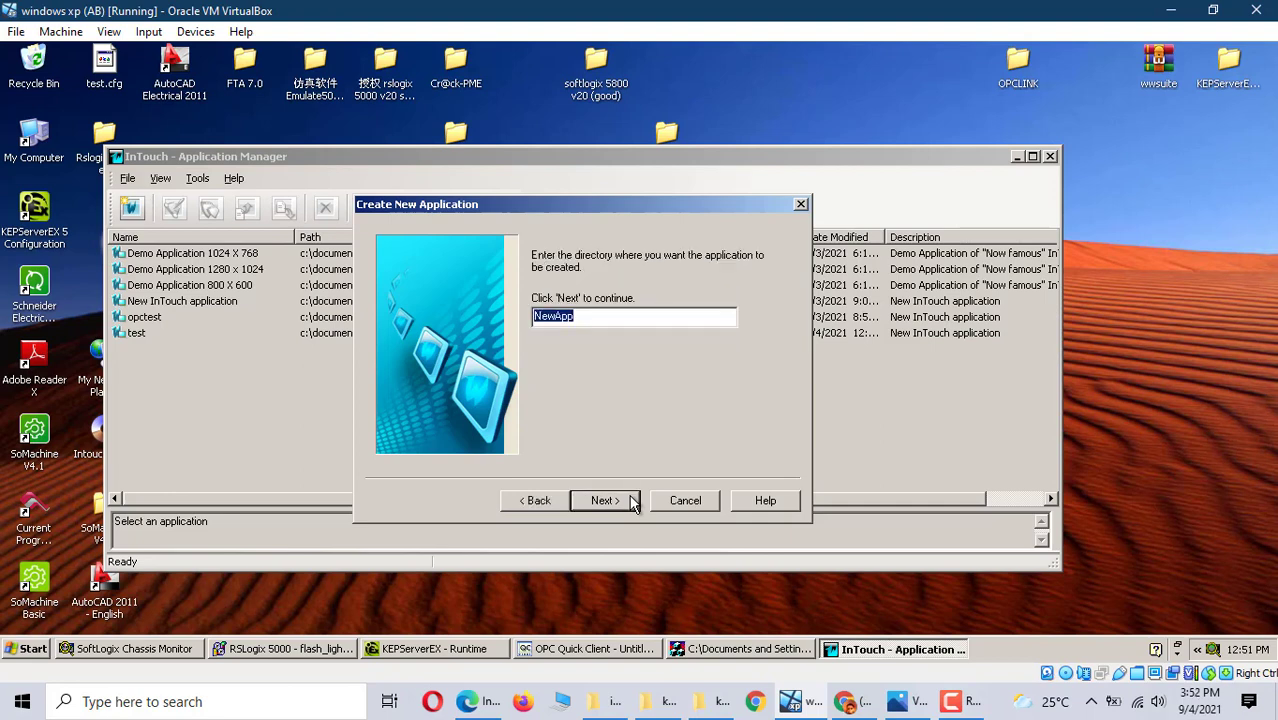
click(633, 502)
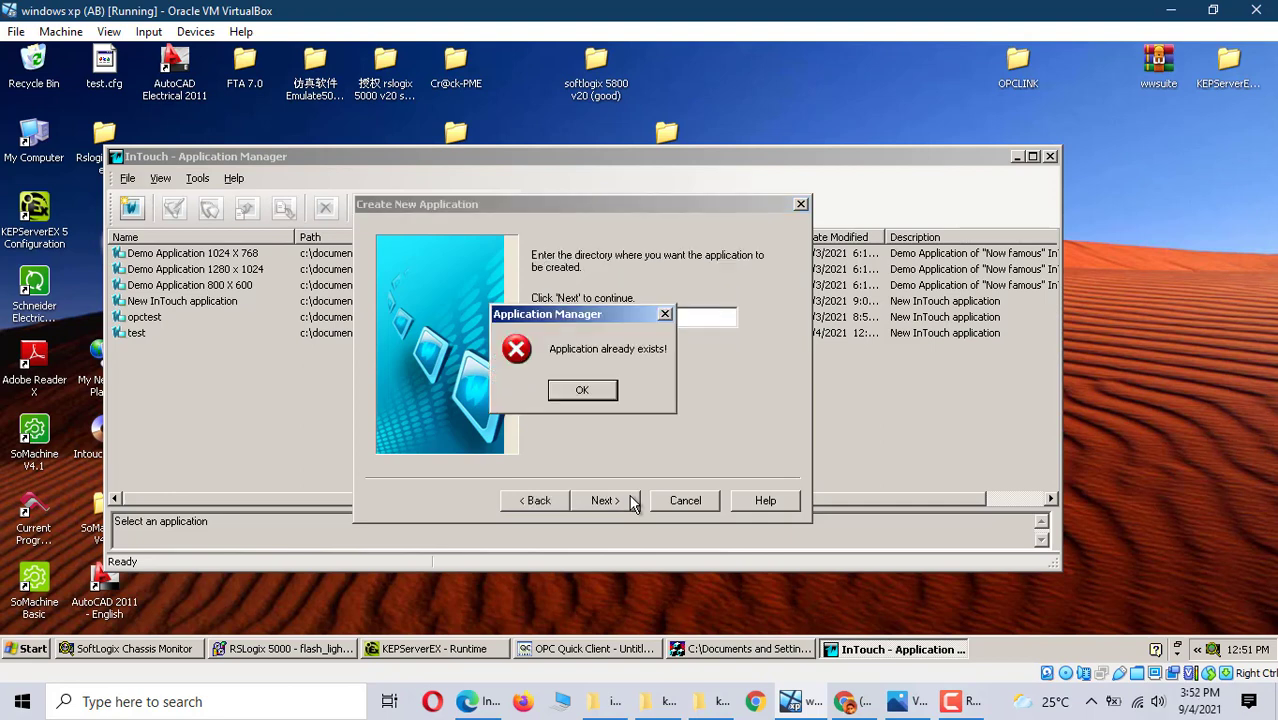
click(592, 392)
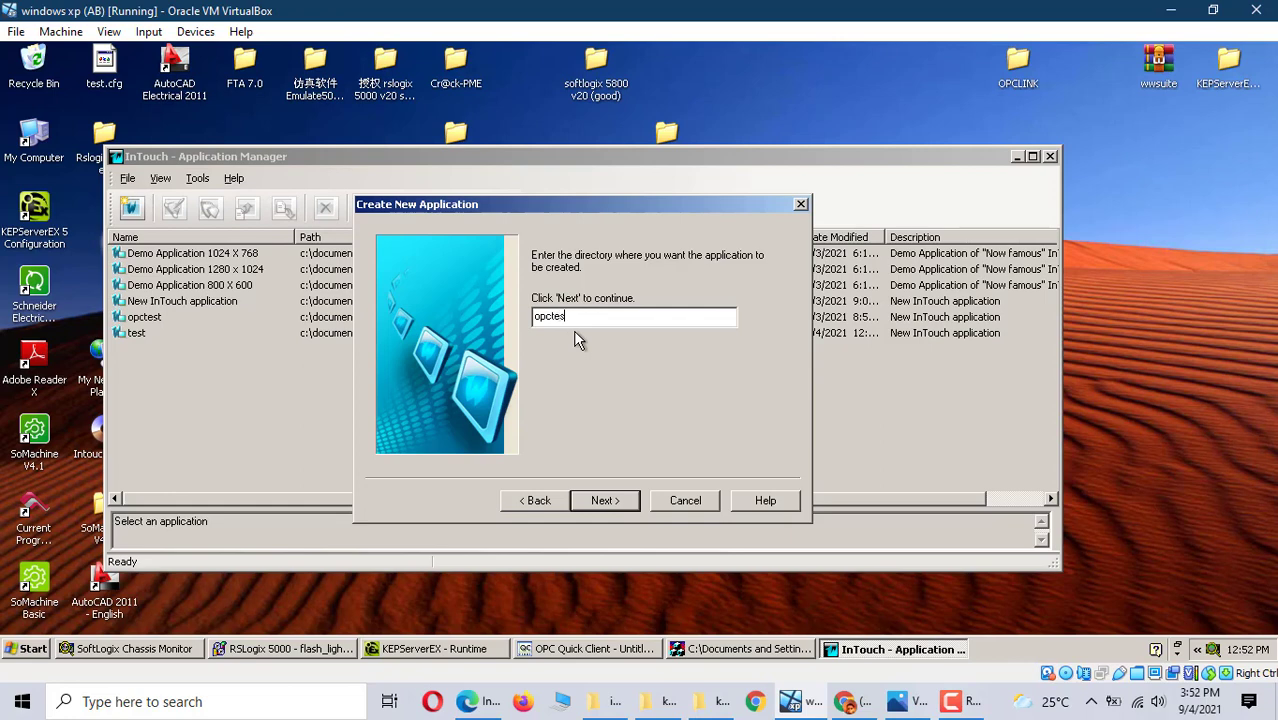
click(605, 500)
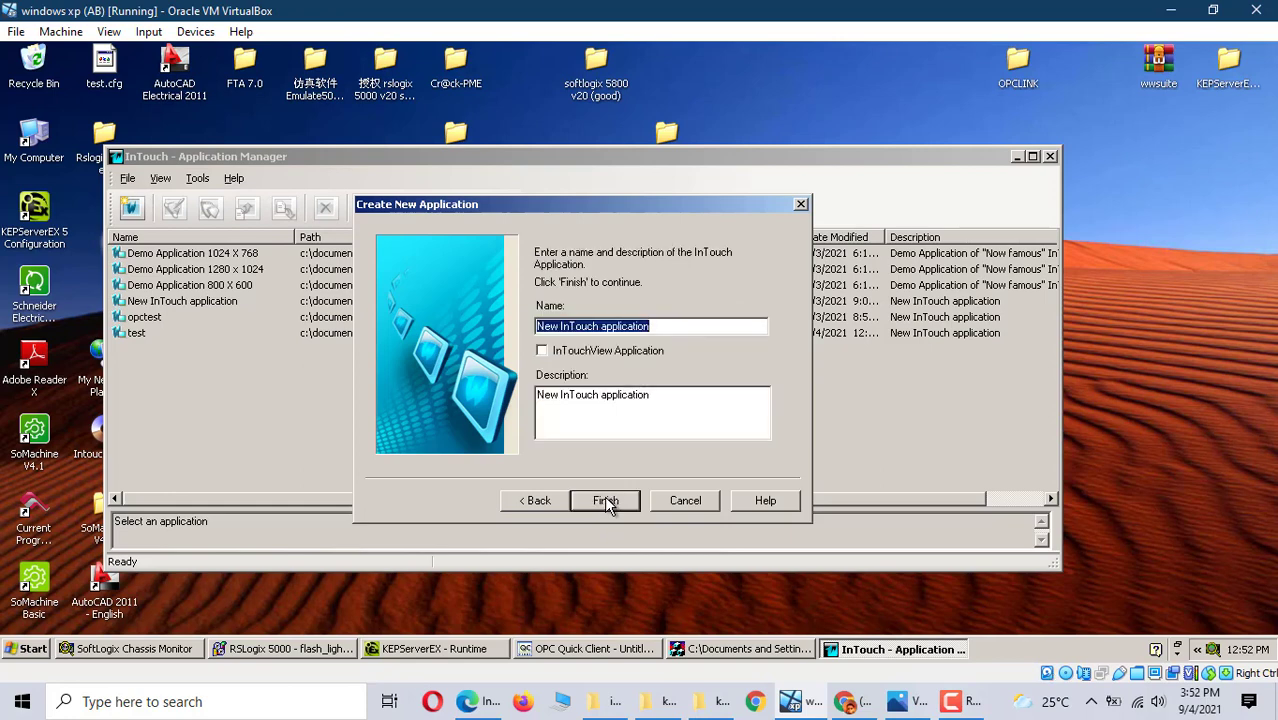
text(opctest1)
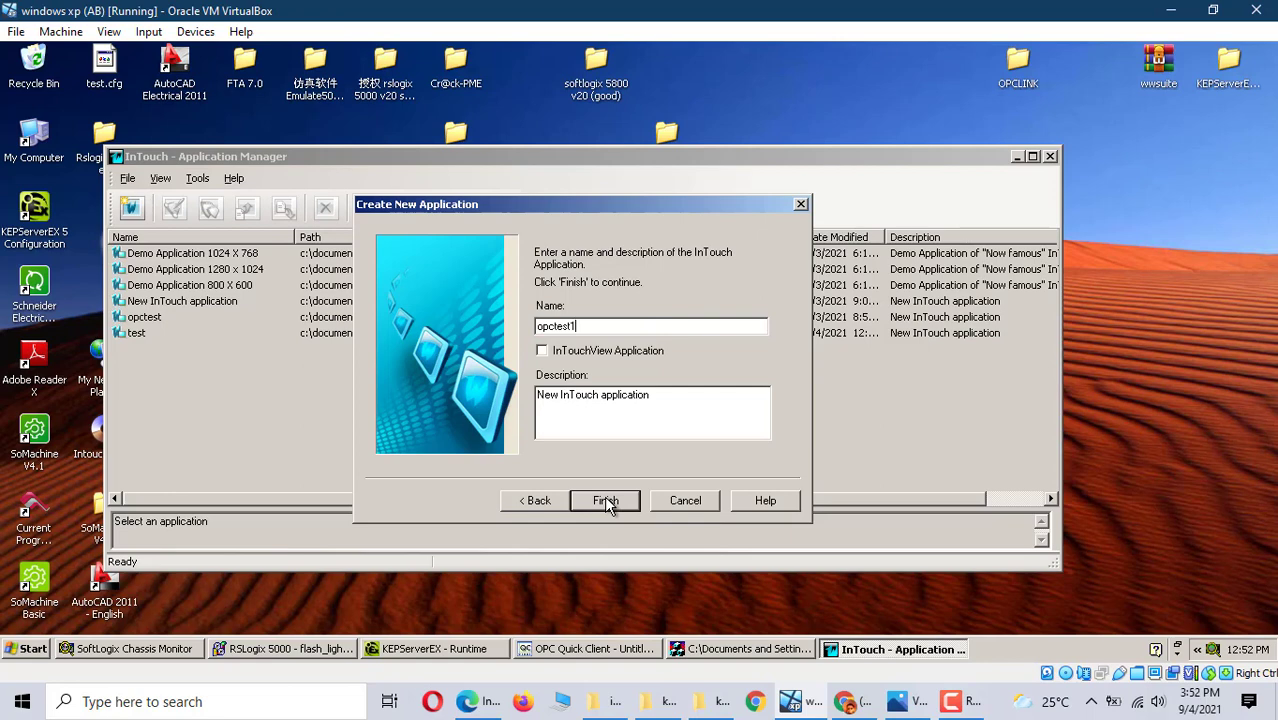
click(605, 500)
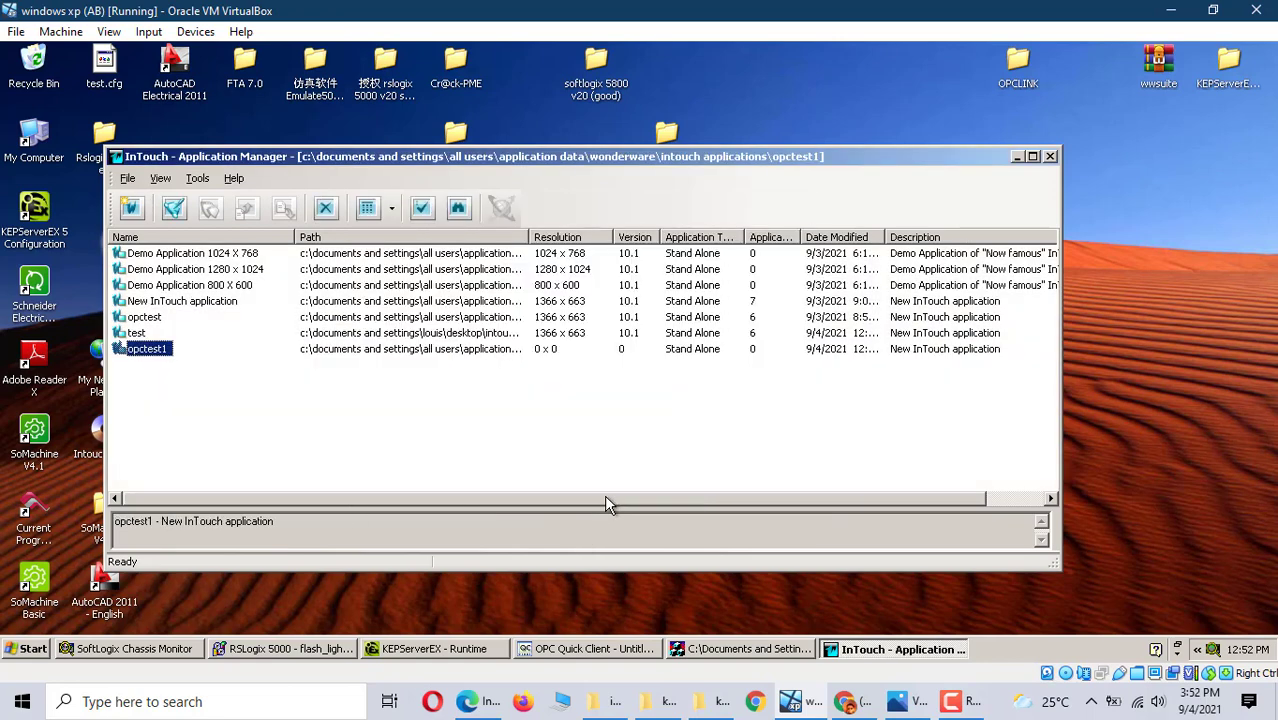
- Switch to OPCLink, rename the topic opctest as opctest1 and finish the topic definition
click(718, 662)
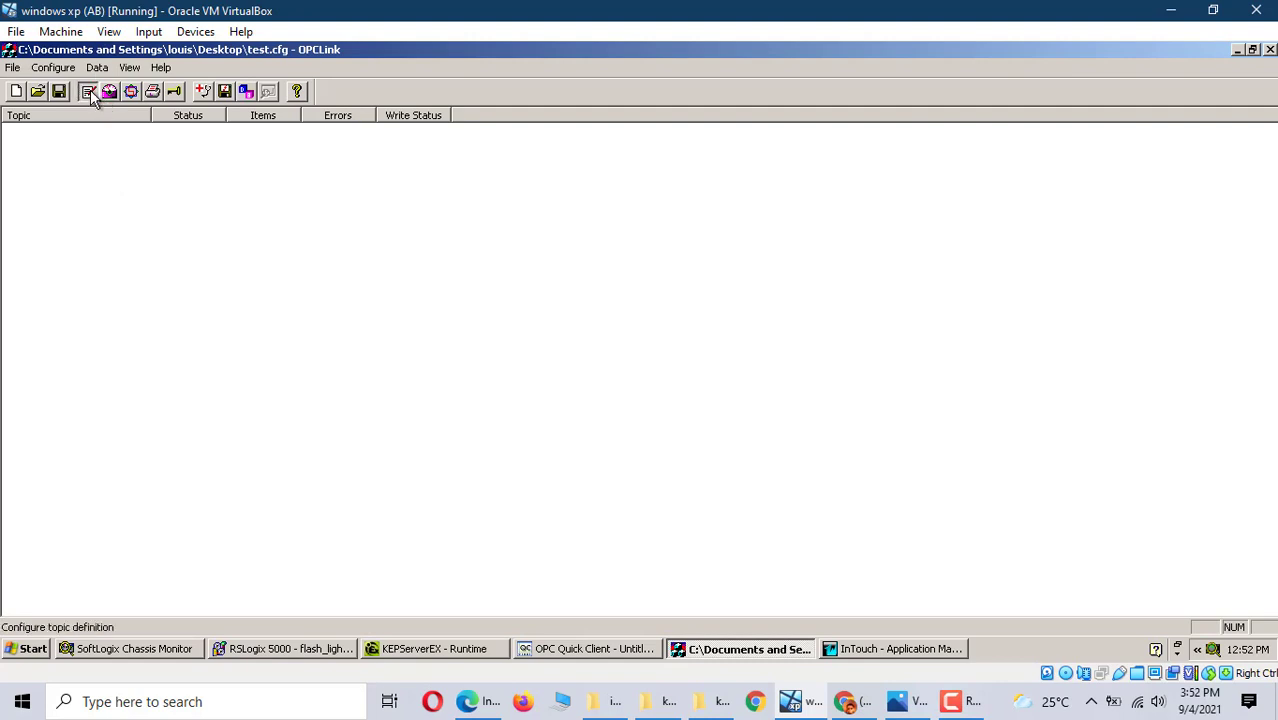
click(88, 91)
click(768, 340)
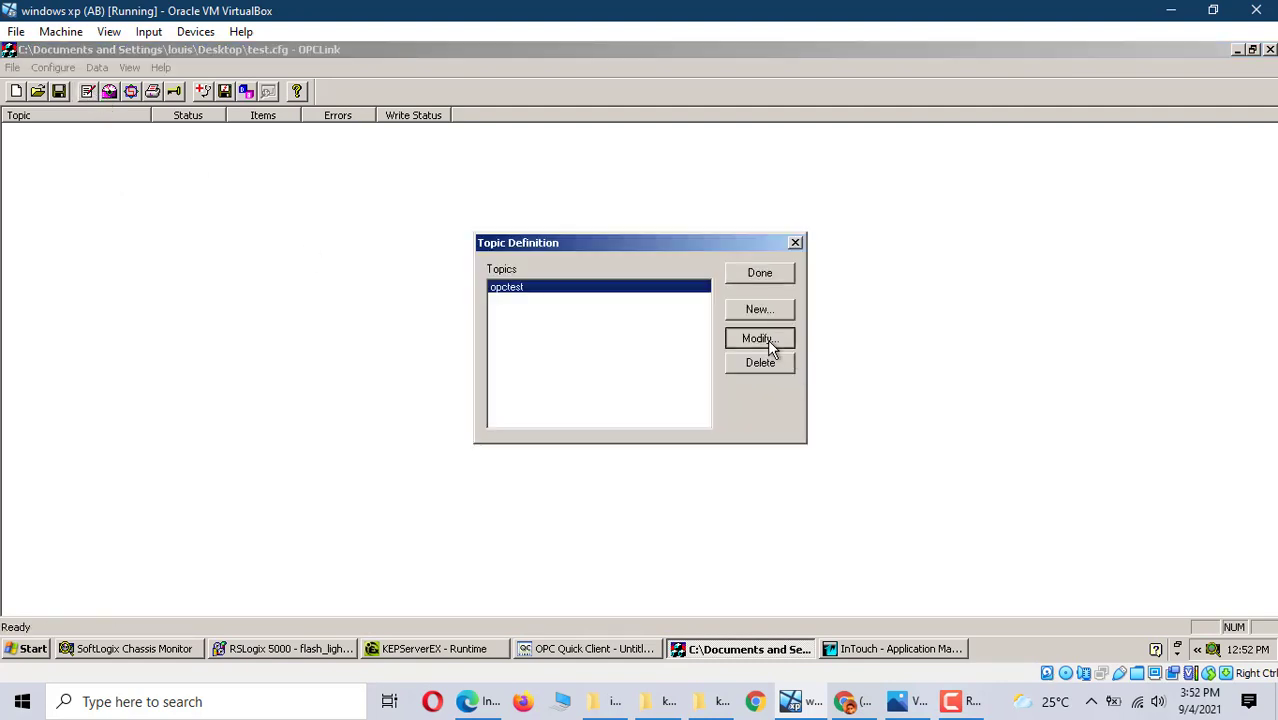
click(589, 222)
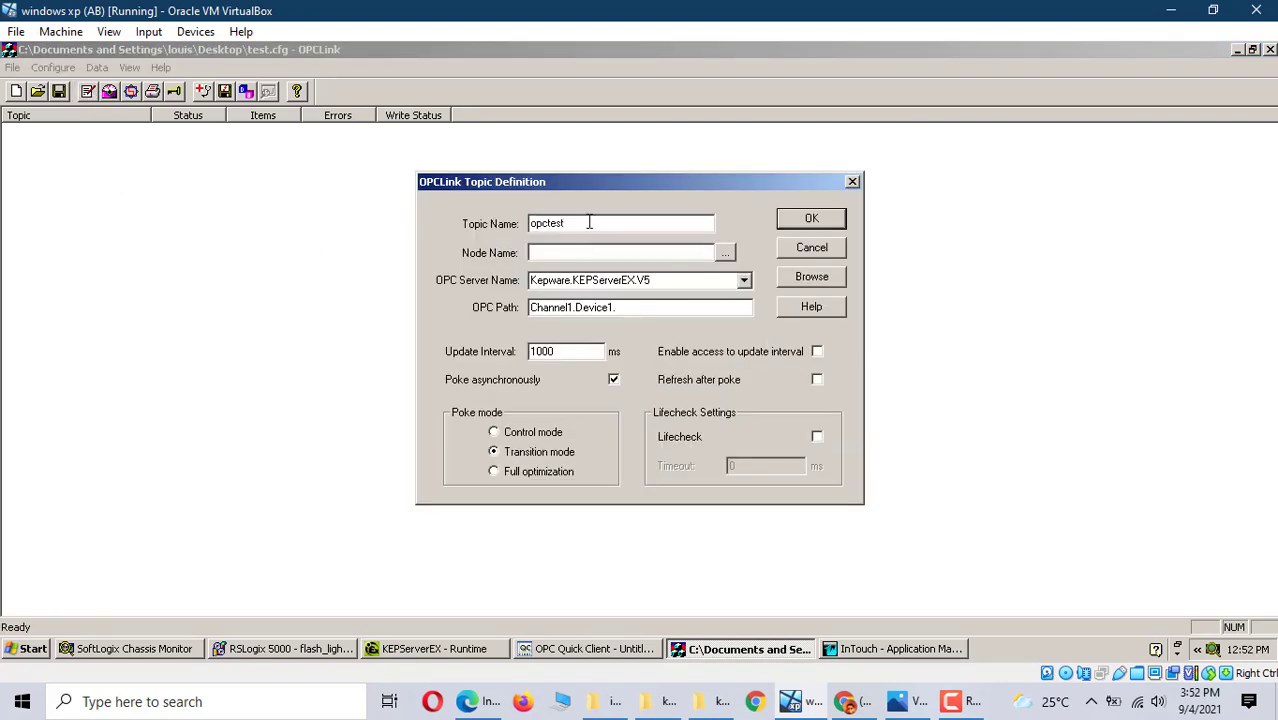
click(800, 220)
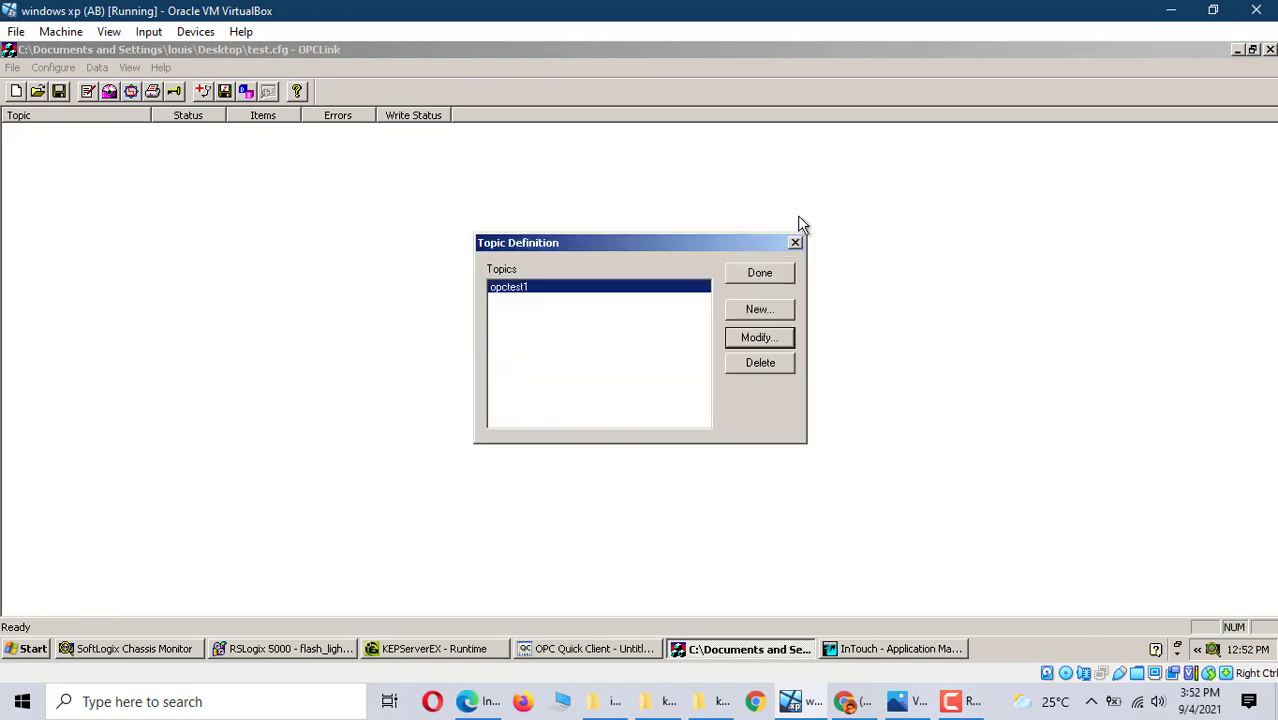
click(760, 284)
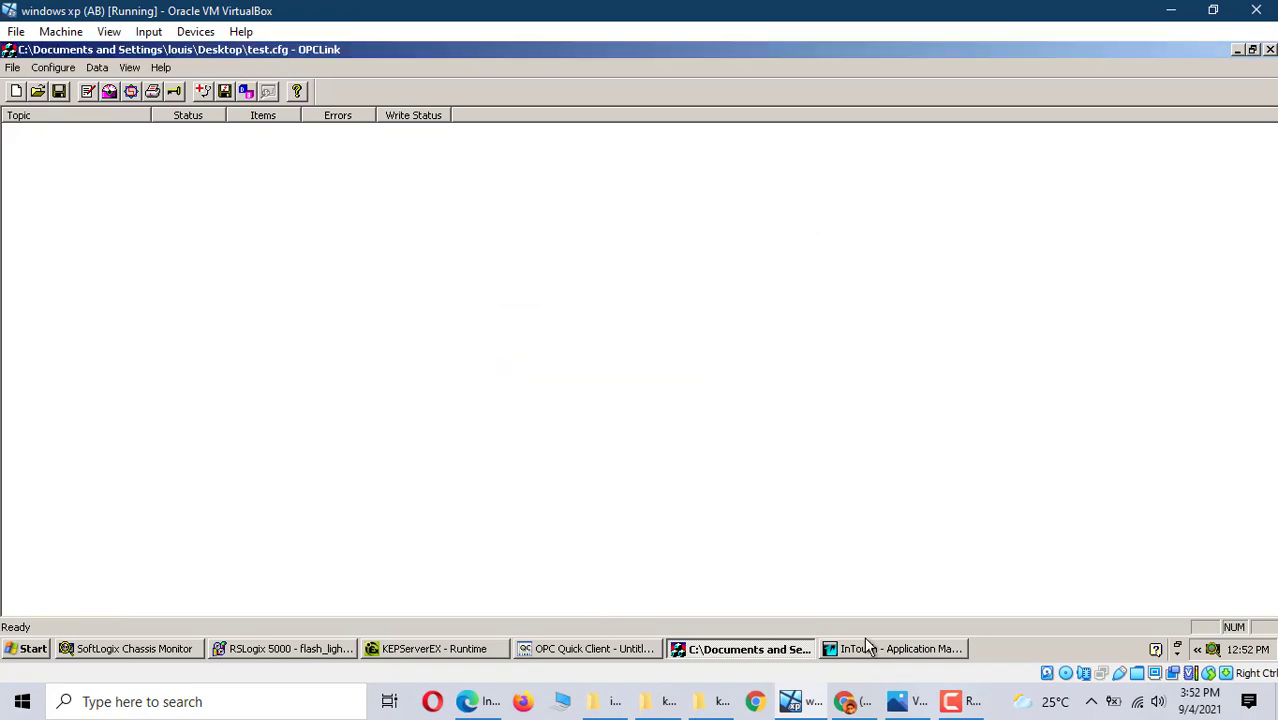
- Switch to the InTouch Application Manager and open the opctest1 application in WindowMaker, dismissing the license notices
click(873, 649)
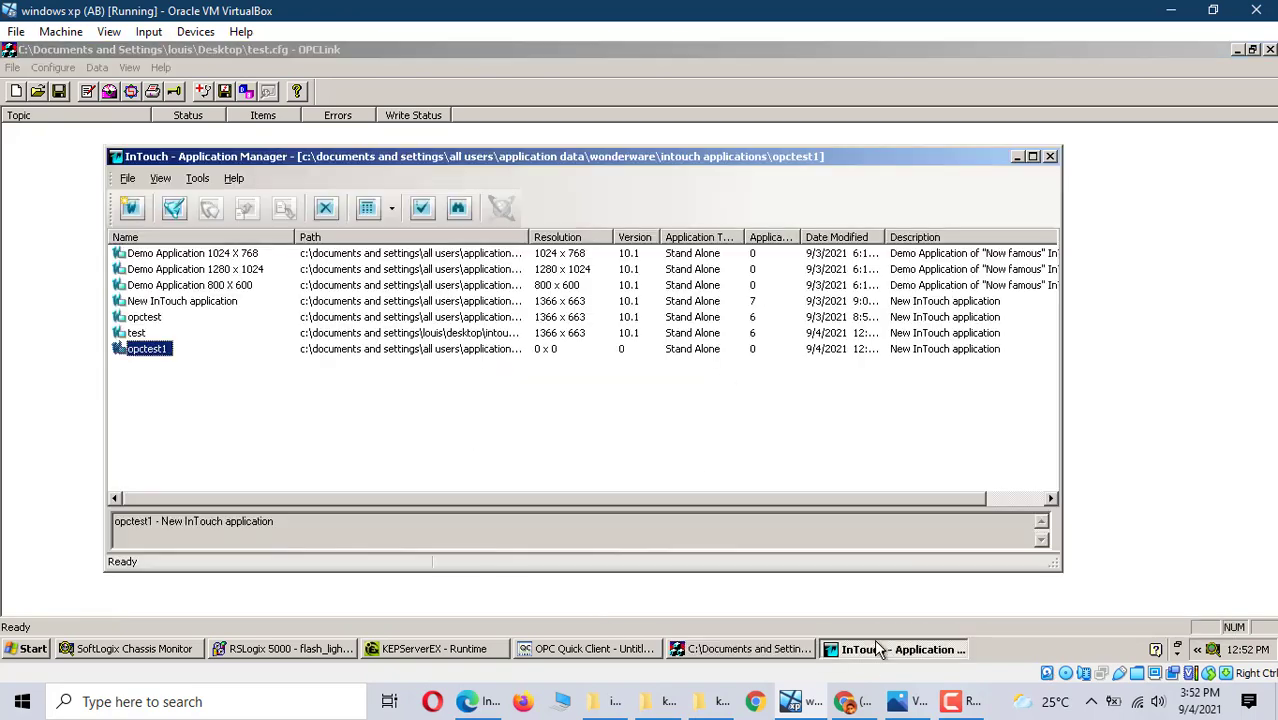
double_click(138, 352)
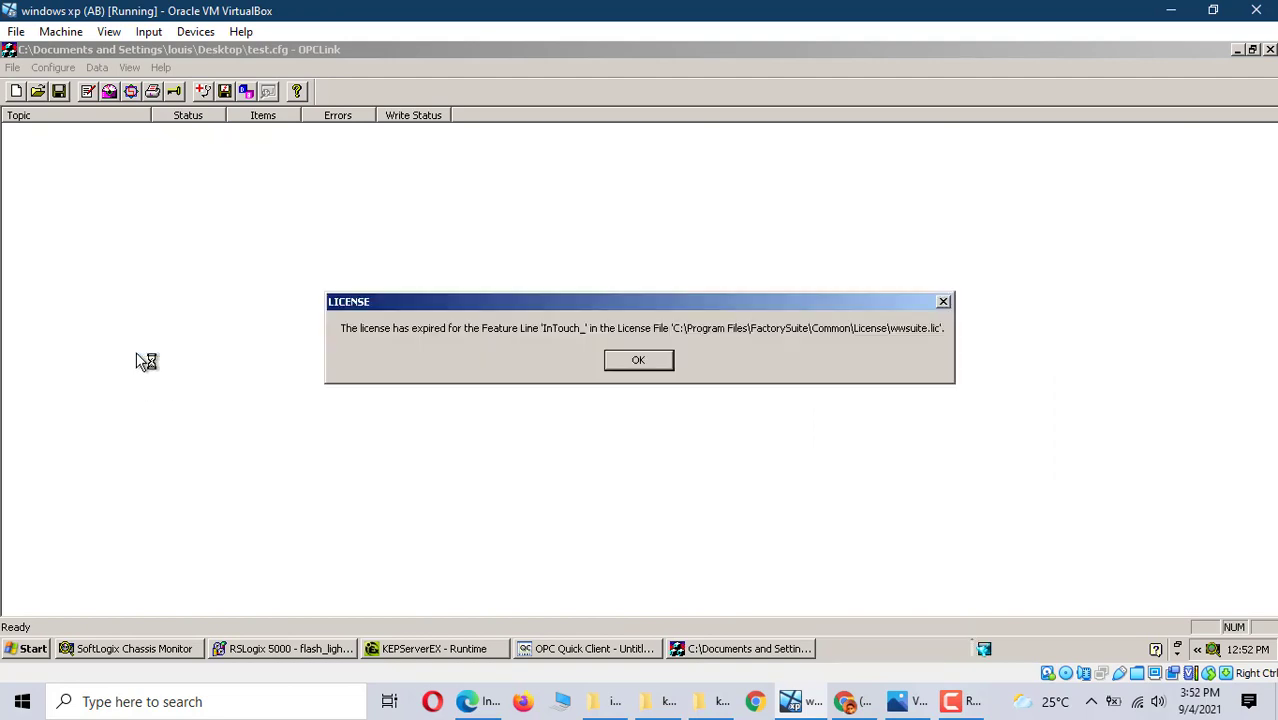
click(622, 354)
click(745, 369)
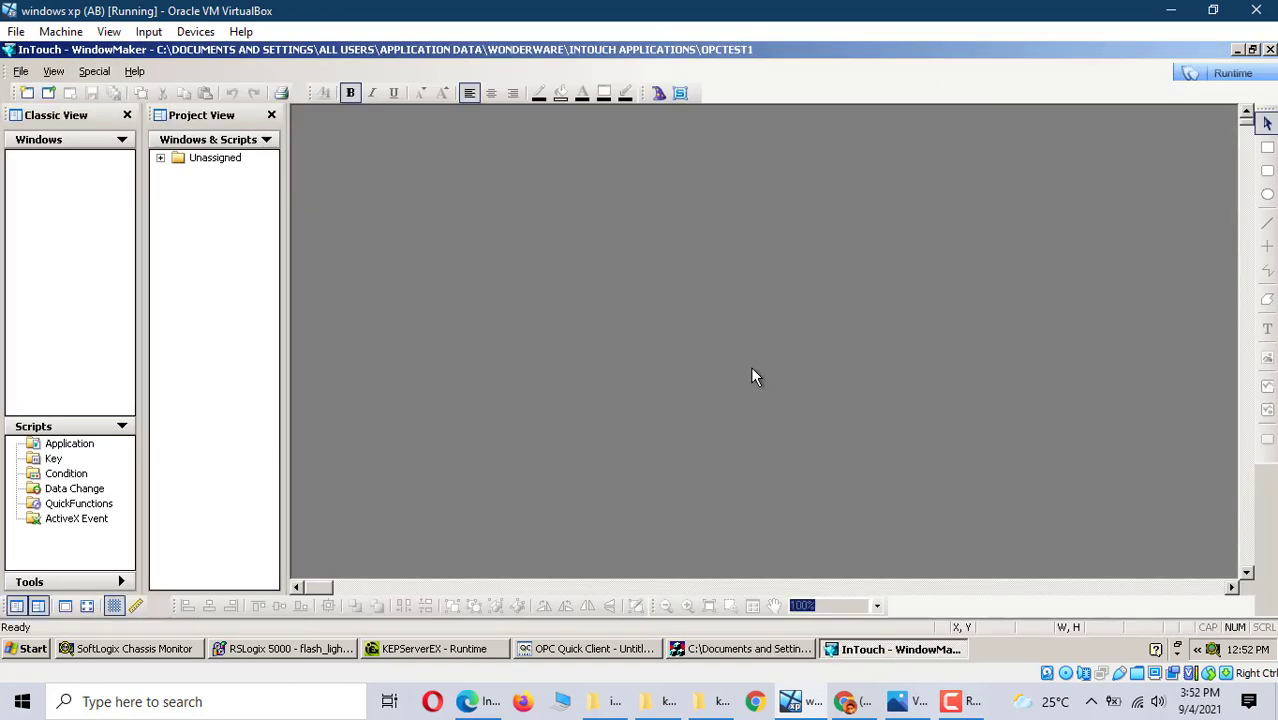
- Create a new window named opctest1 with a light cyan background and enlarge it towards the lower right
click(28, 94)
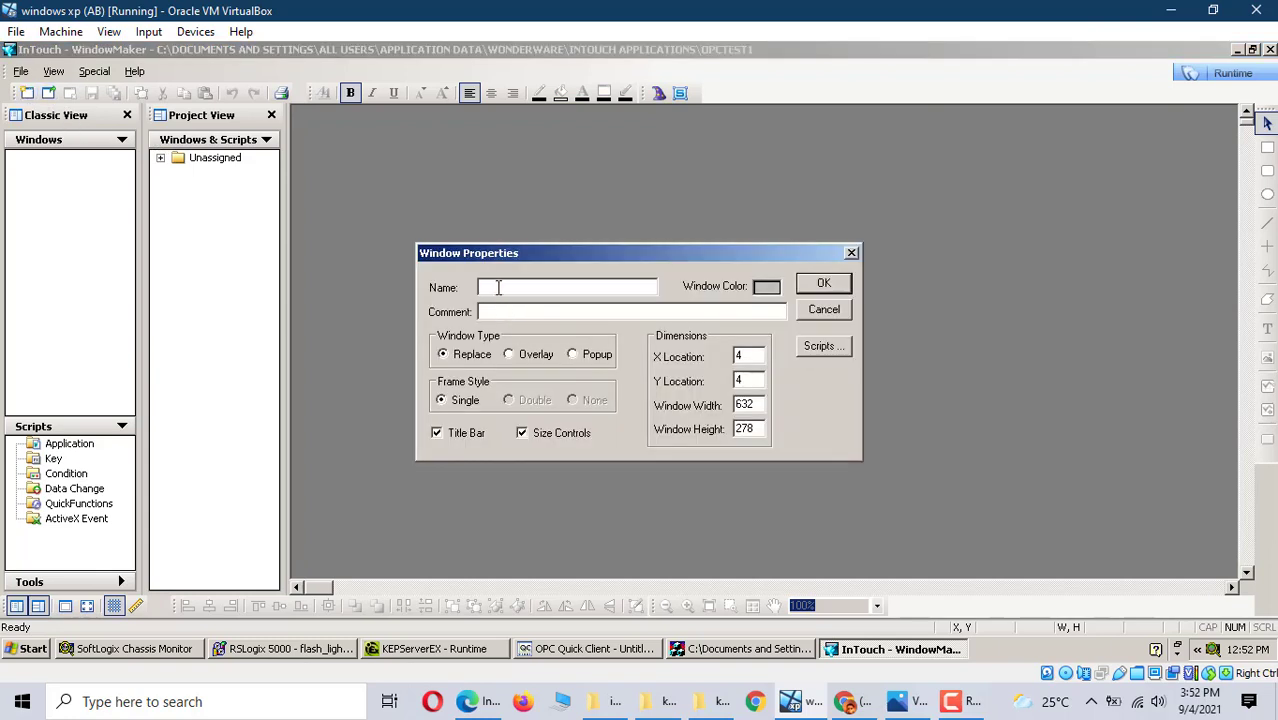
text(opctes)
key(Delete)
click(766, 287)
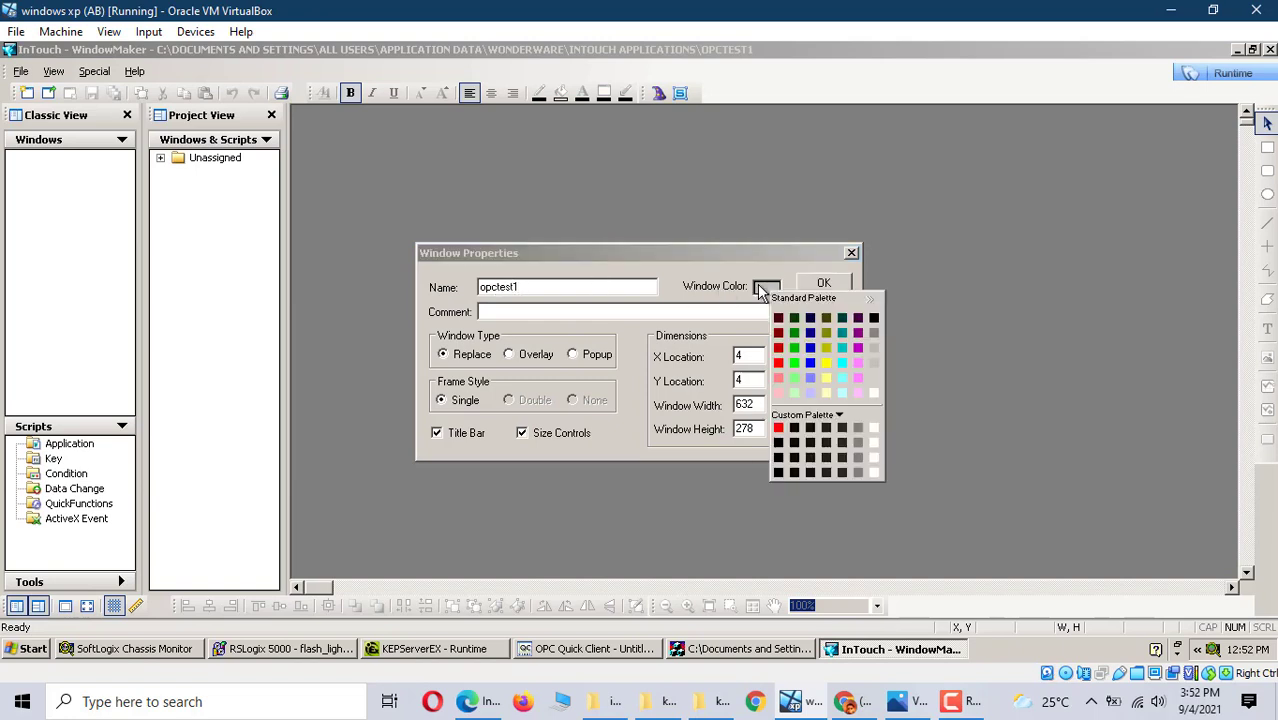
click(841, 396)
click(818, 281)
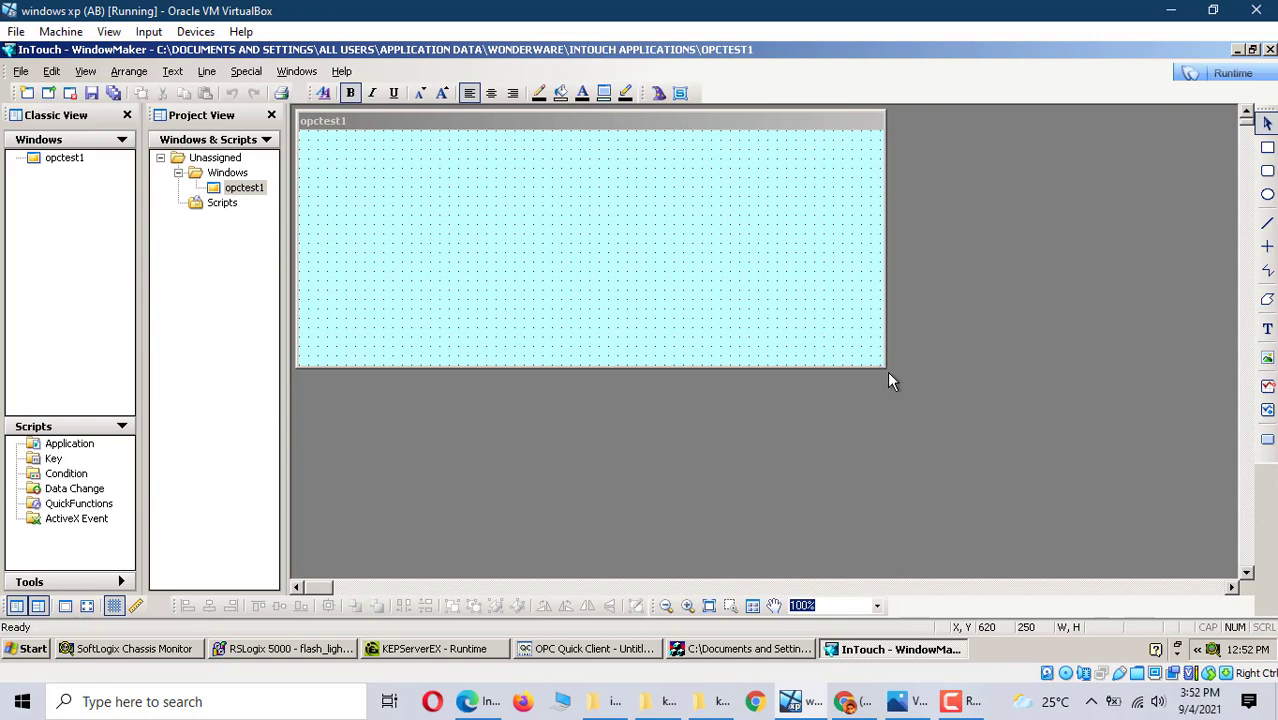
drag(884, 366, 1067, 483)
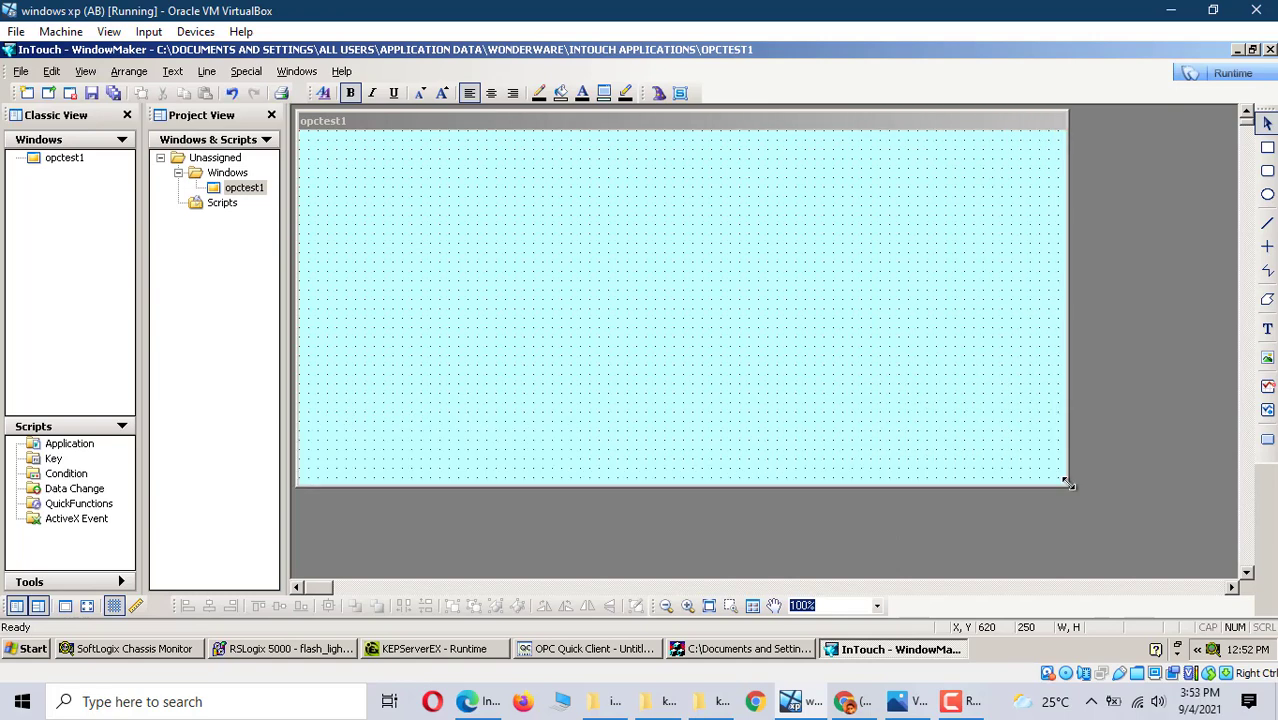
- Draw a button about 110 by 50 in the opctest1 window and place a duplicate below it
click(1267, 438)
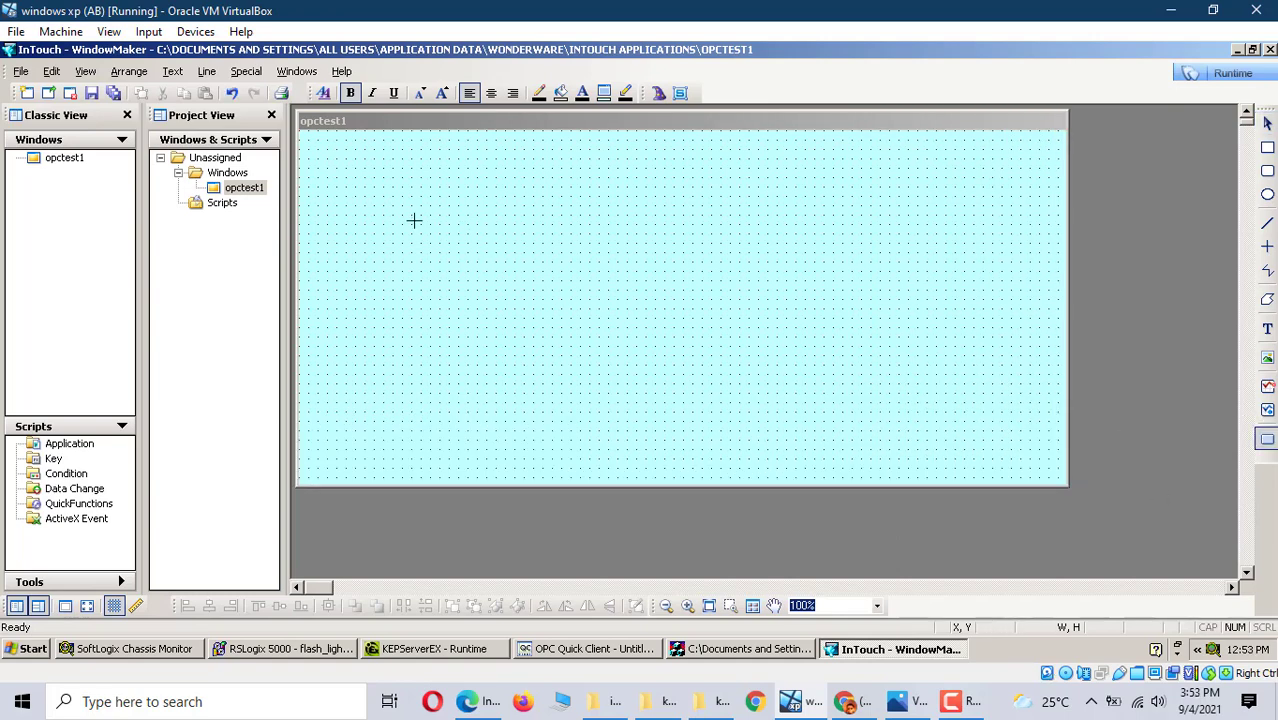
mouse_move(411, 221)
mouse_down()
mouse_move(471, 277)
mouse_move(528, 248)
mouse_move(517, 270)
mouse_up()
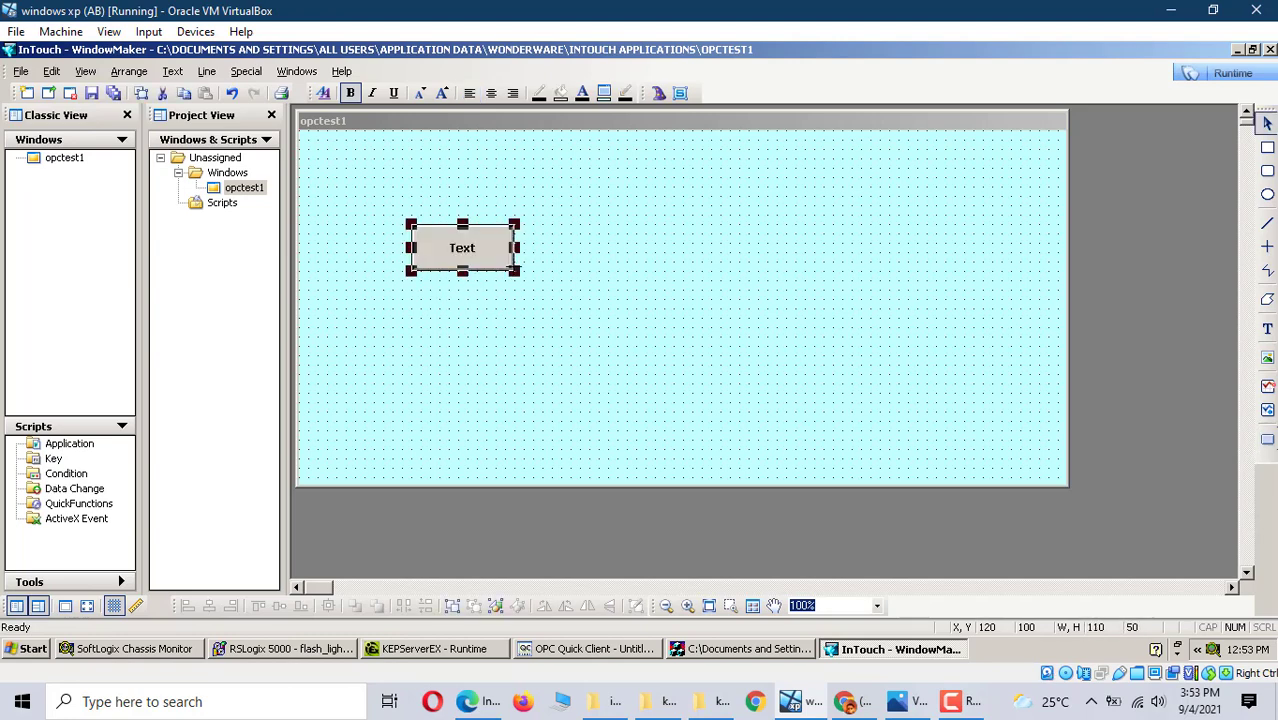
right_click(472, 253)
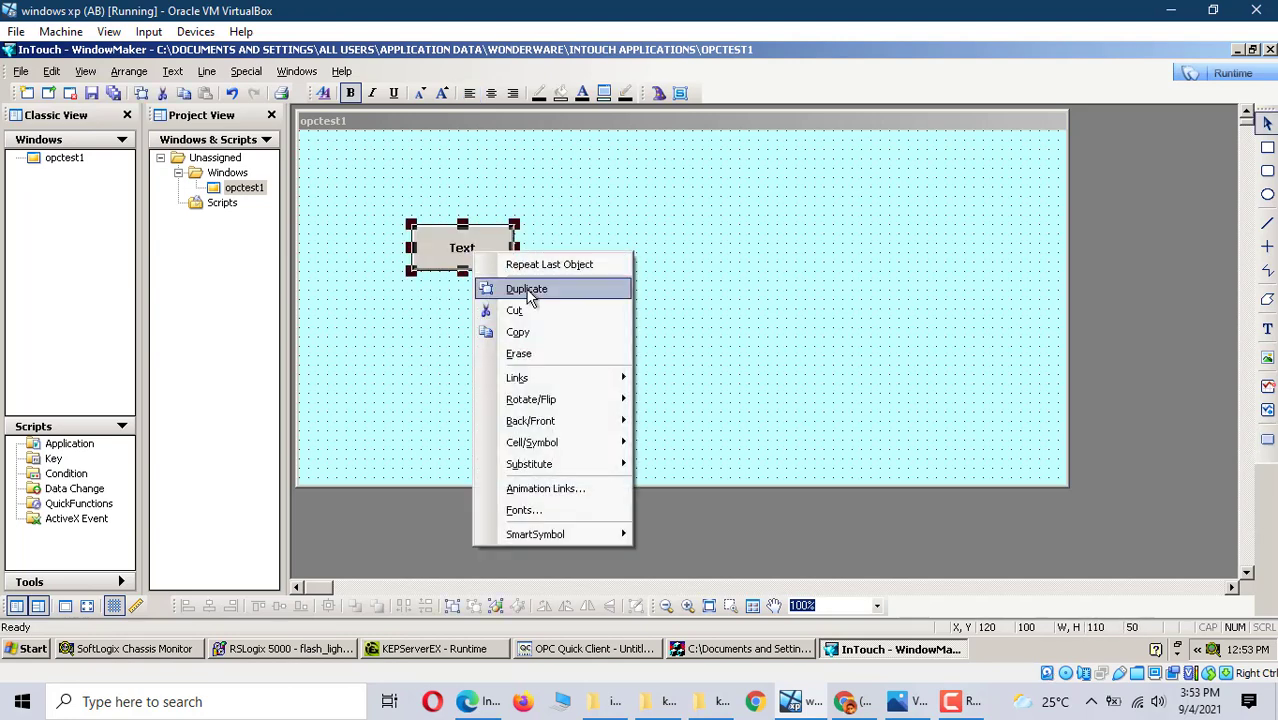
click(527, 289)
drag(480, 262, 466, 345)
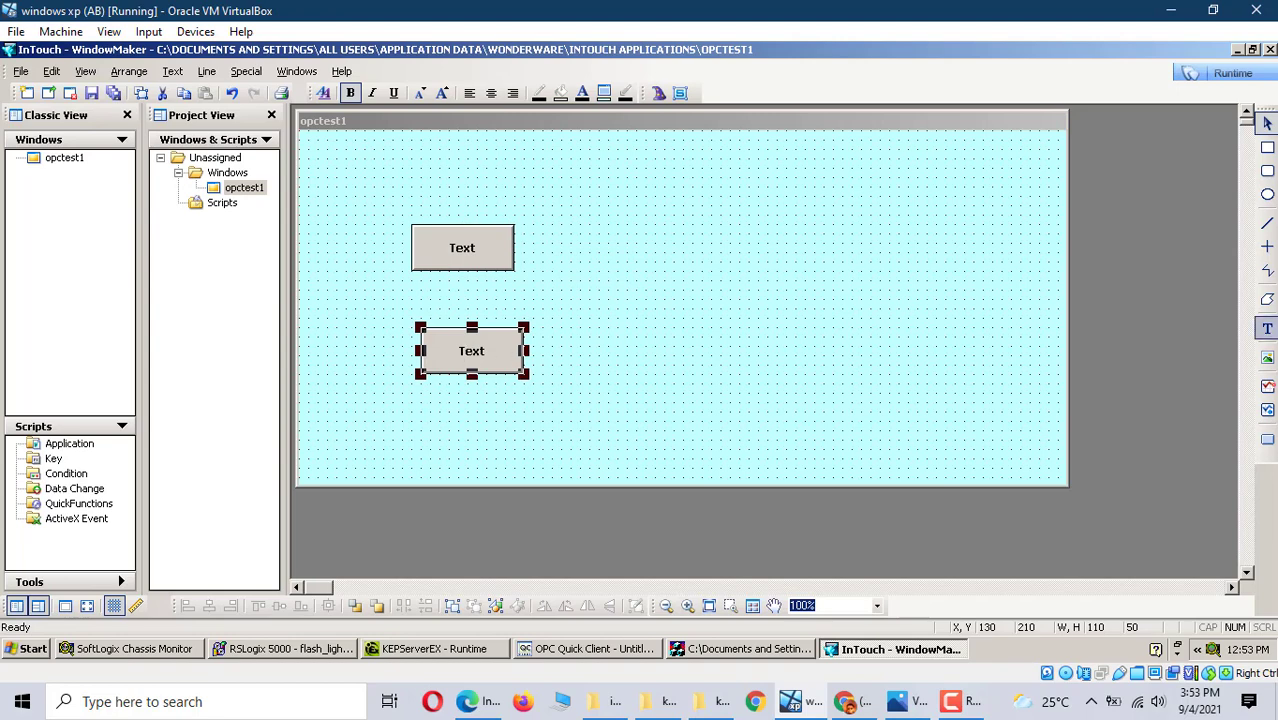
- Insert a Circular Light wizard object from the Lights category beside the two buttons
click(659, 96)
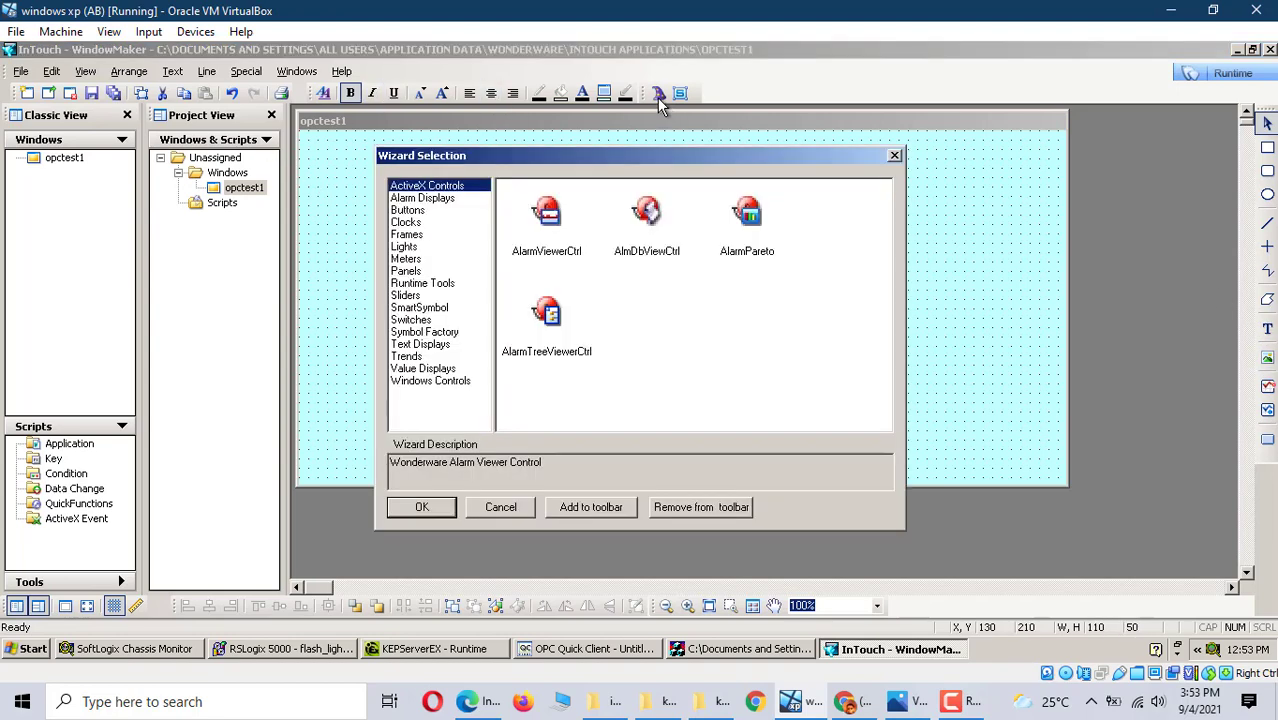
click(405, 247)
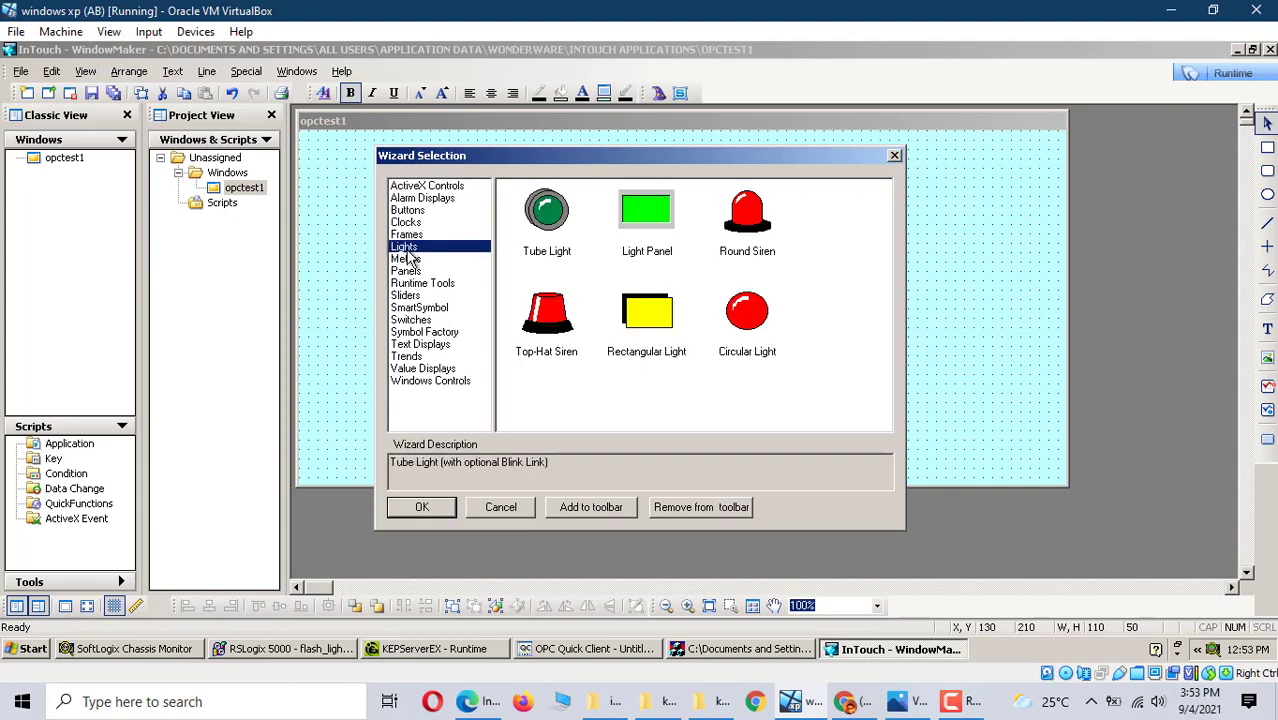
click(753, 310)
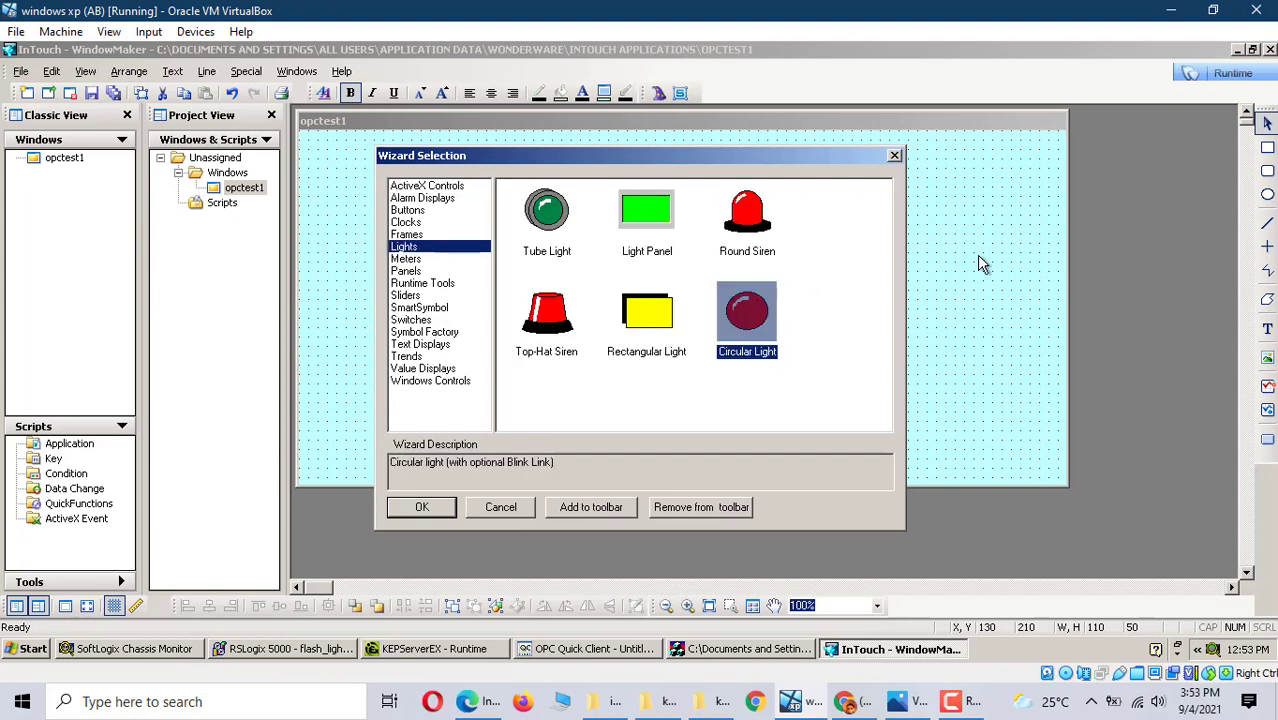
click(421, 508)
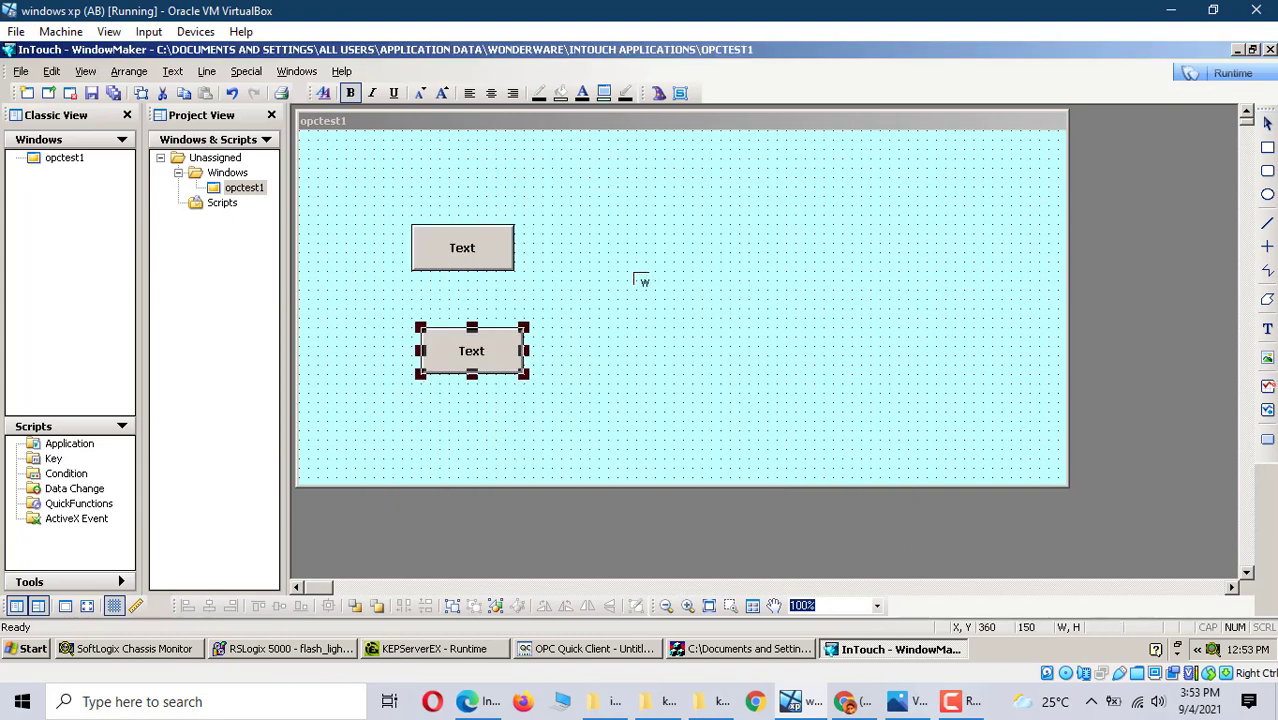
click(639, 279)
- Duplicate the circular light and move the two lights so each sits beside one of the buttons
right_click(640, 286)
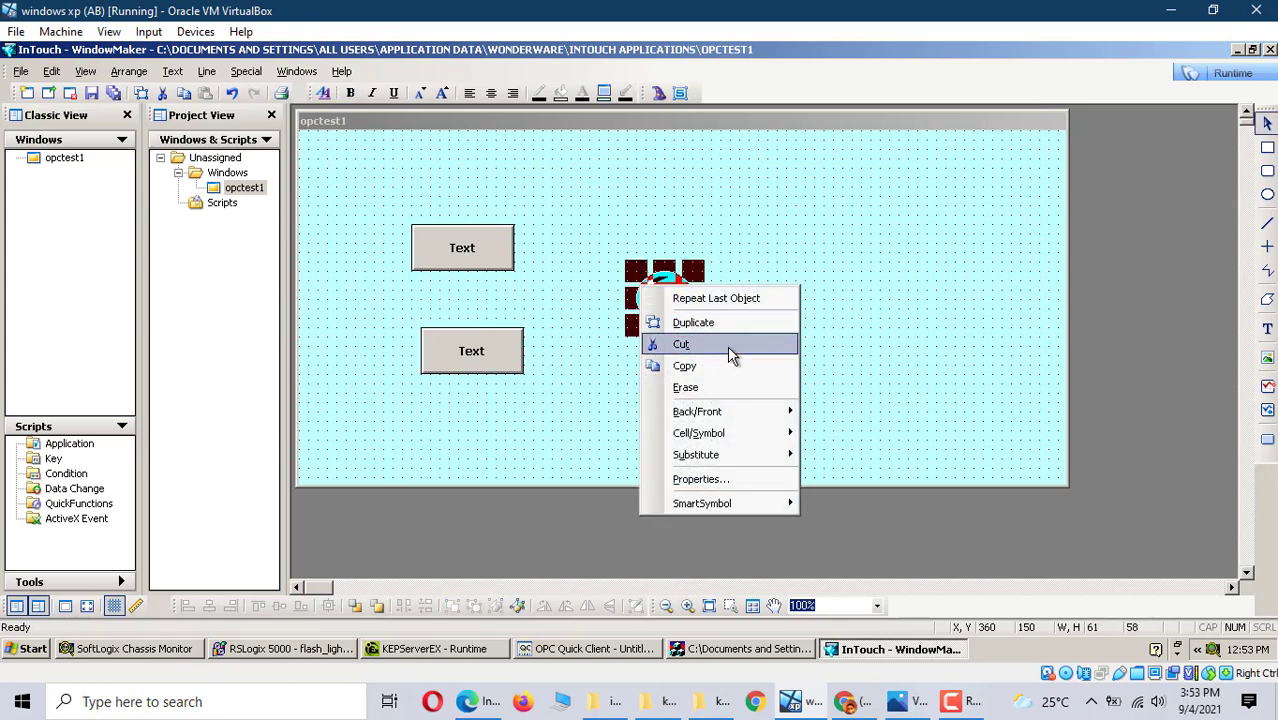
click(693, 322)
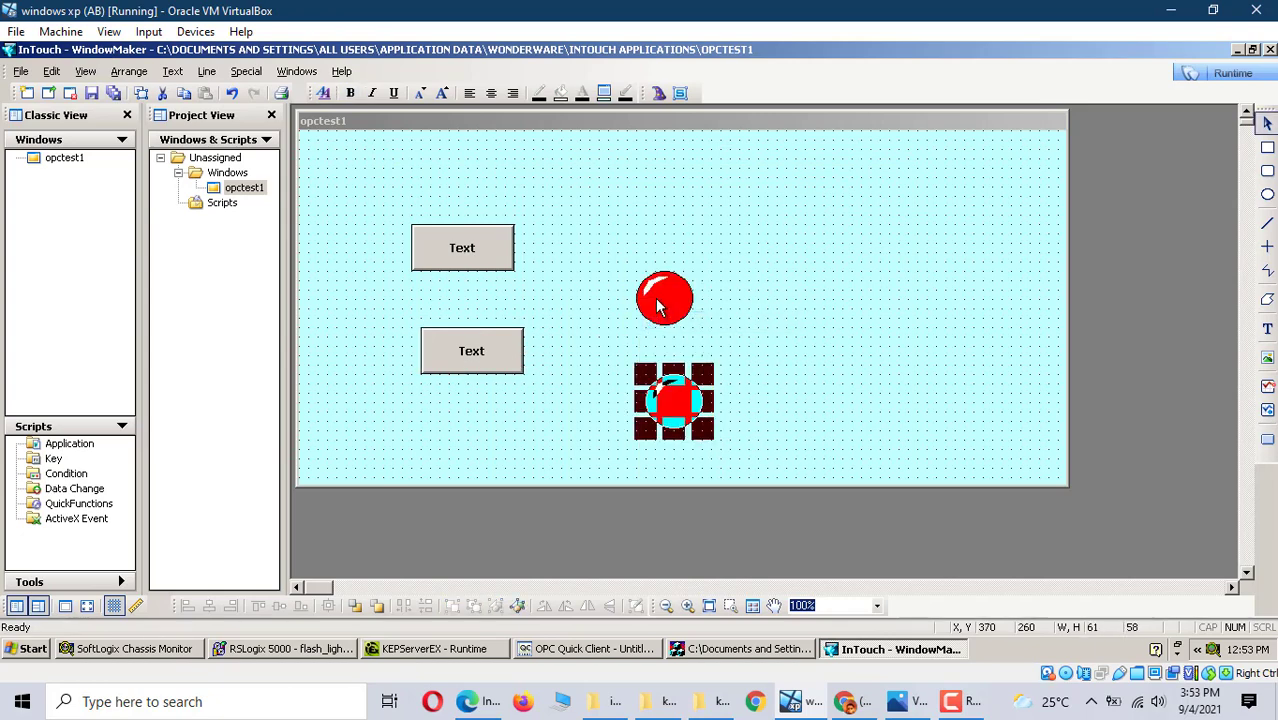
drag(656, 300, 655, 228)
click(683, 416)
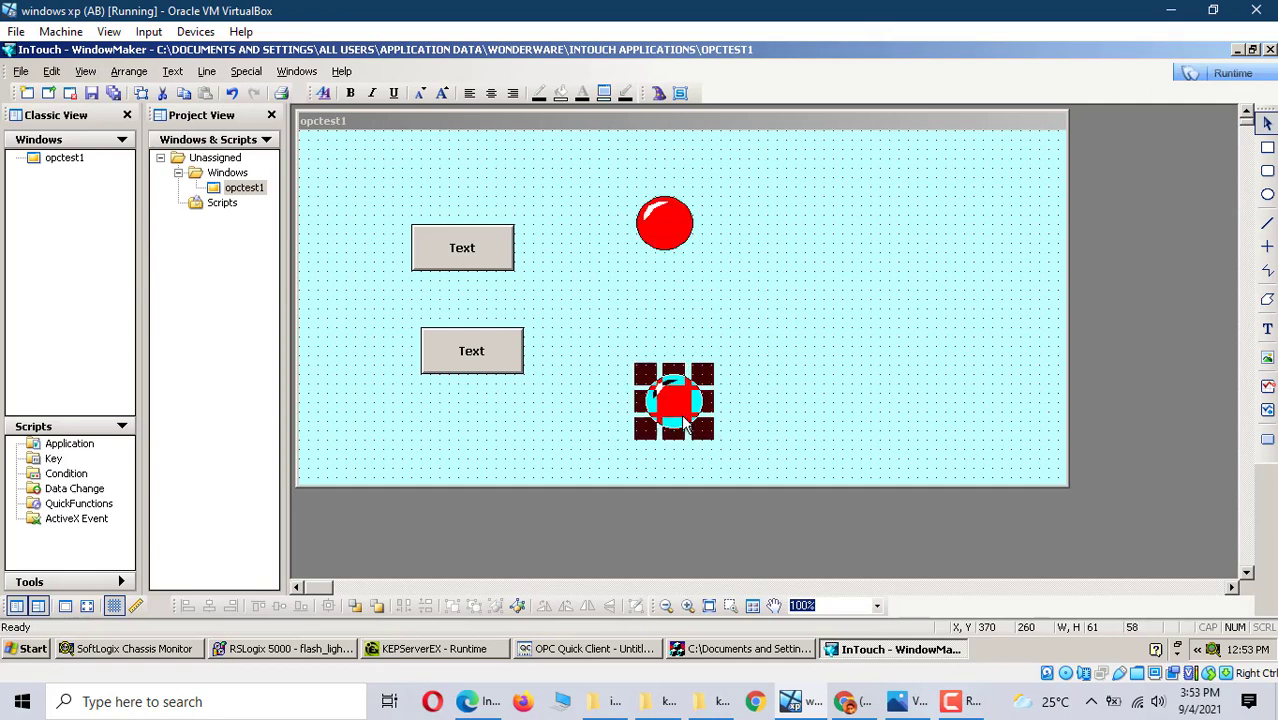
drag(683, 416, 680, 360)
click(844, 381)
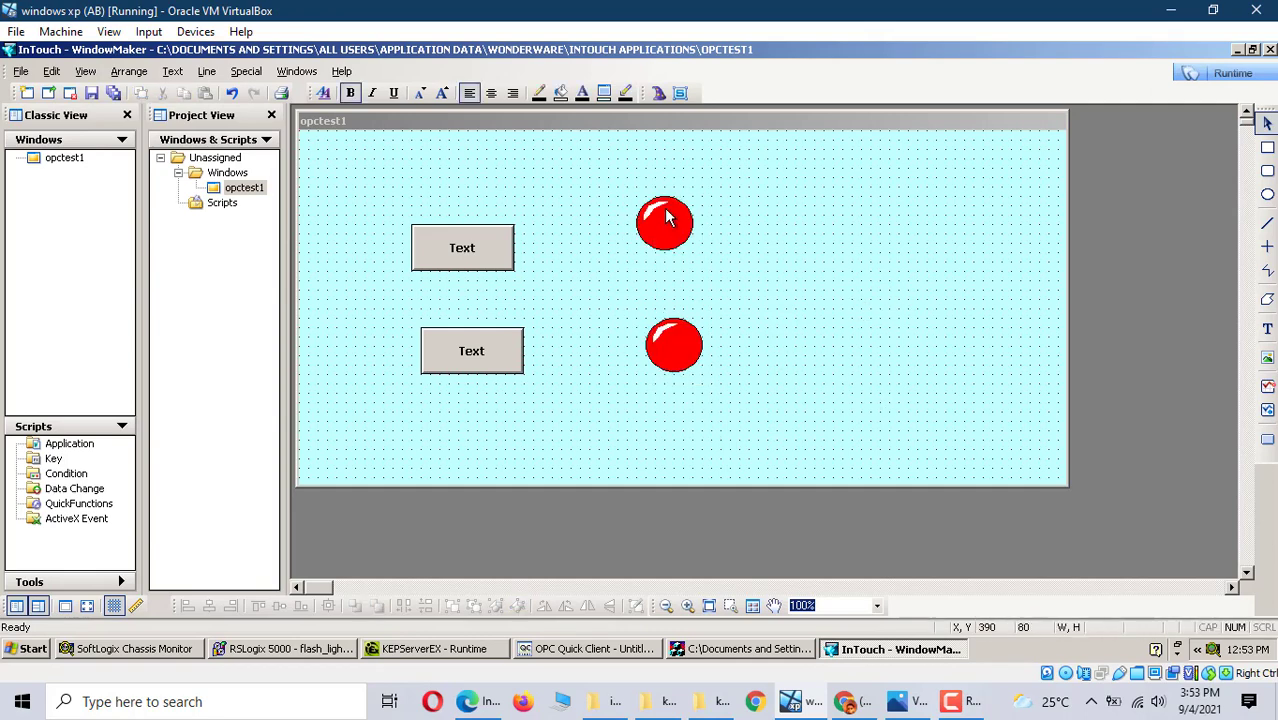
- Replace the upper button's text with start
click(450, 255)
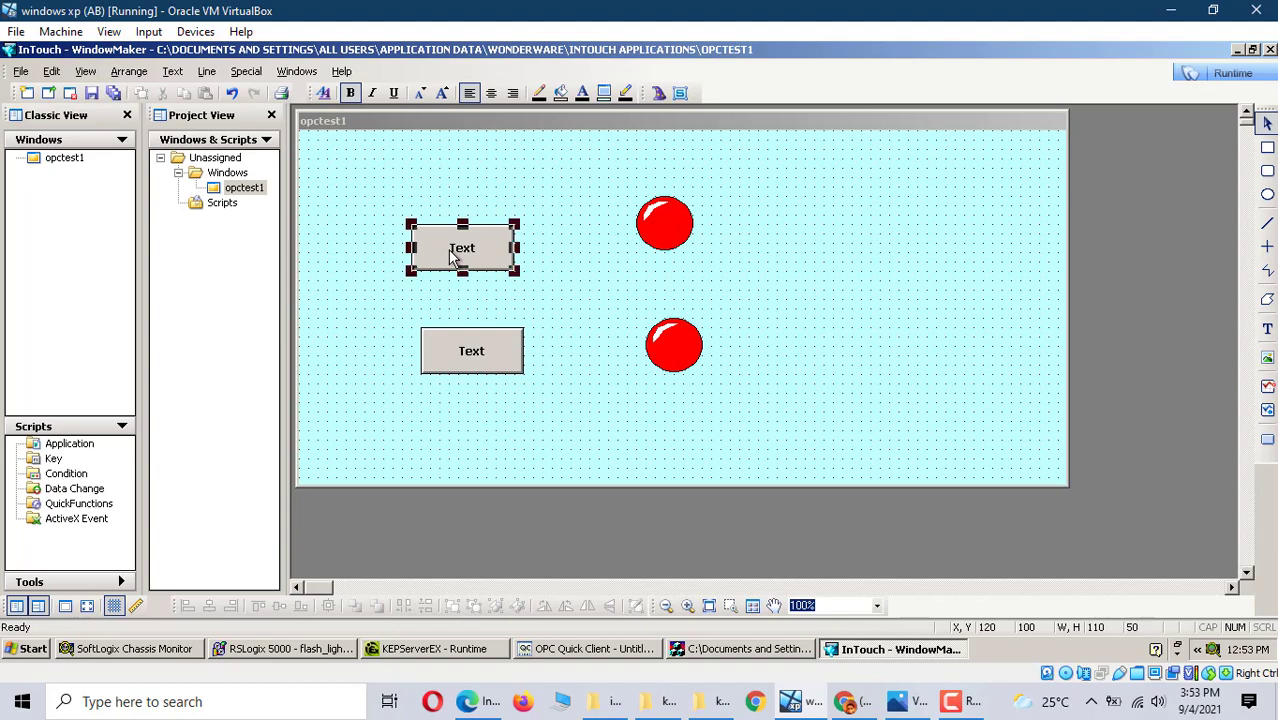
click(241, 79)
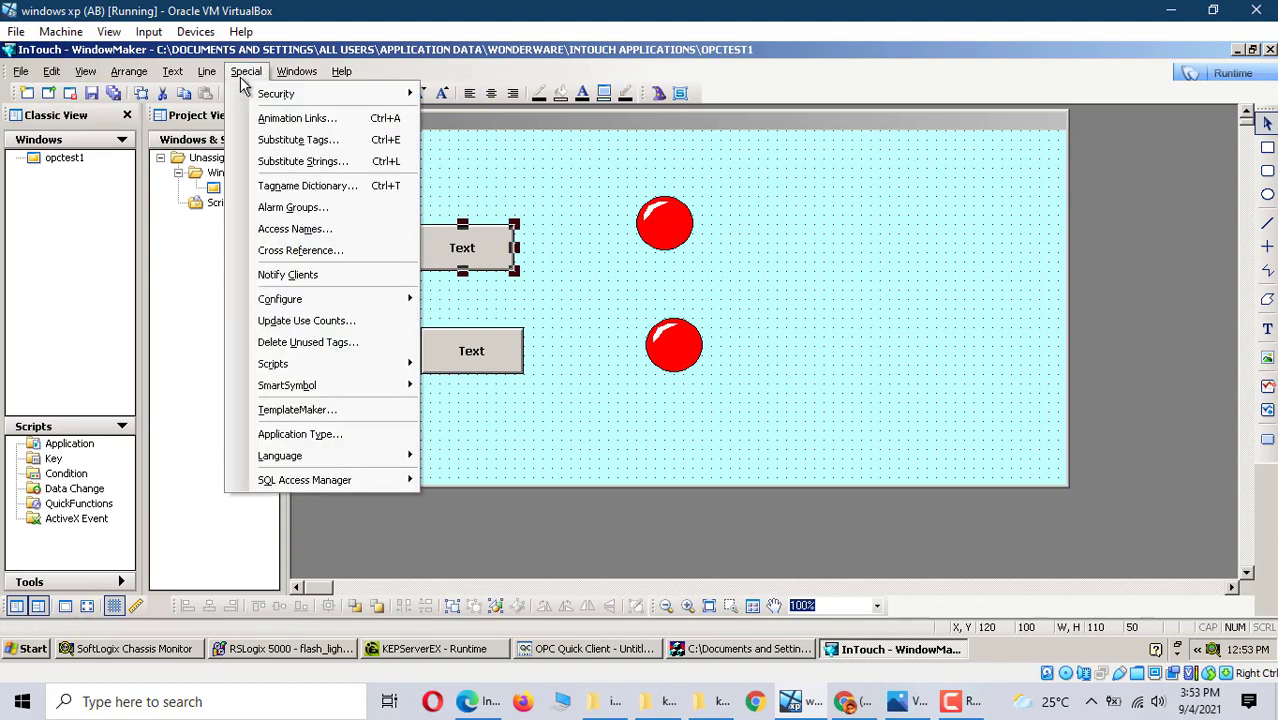
click(326, 168)
text(start)
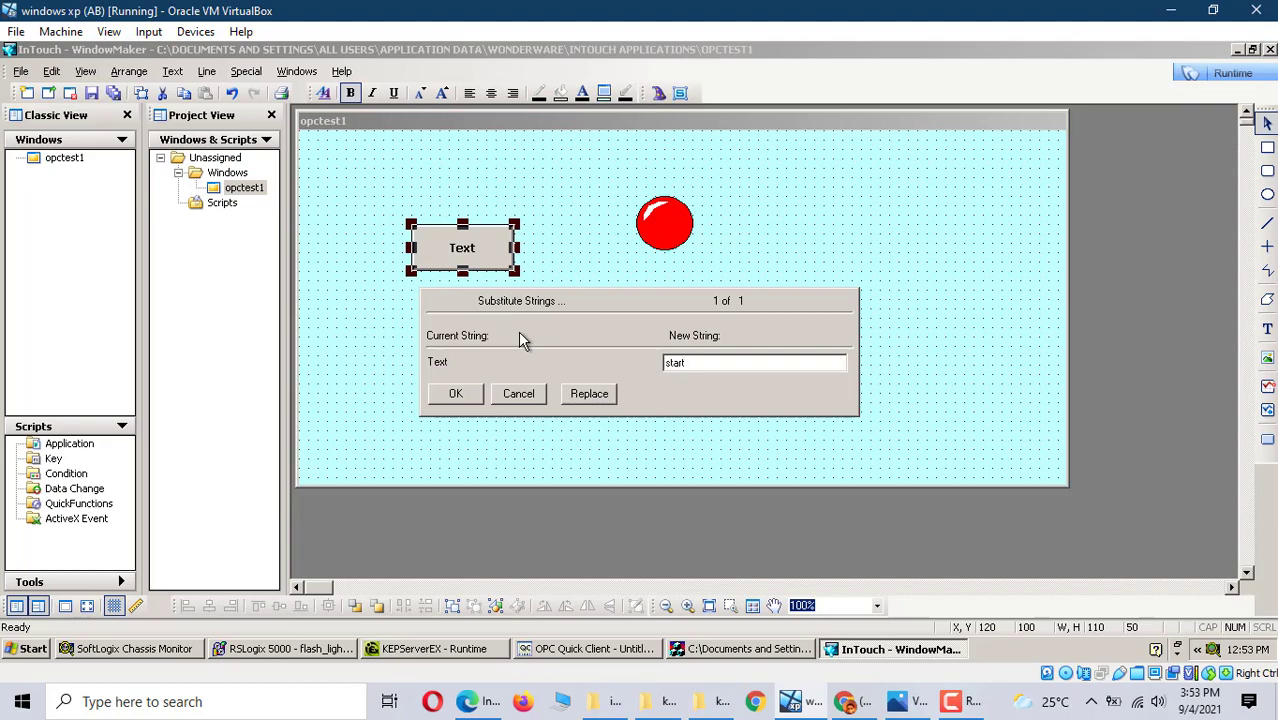
key(Return)
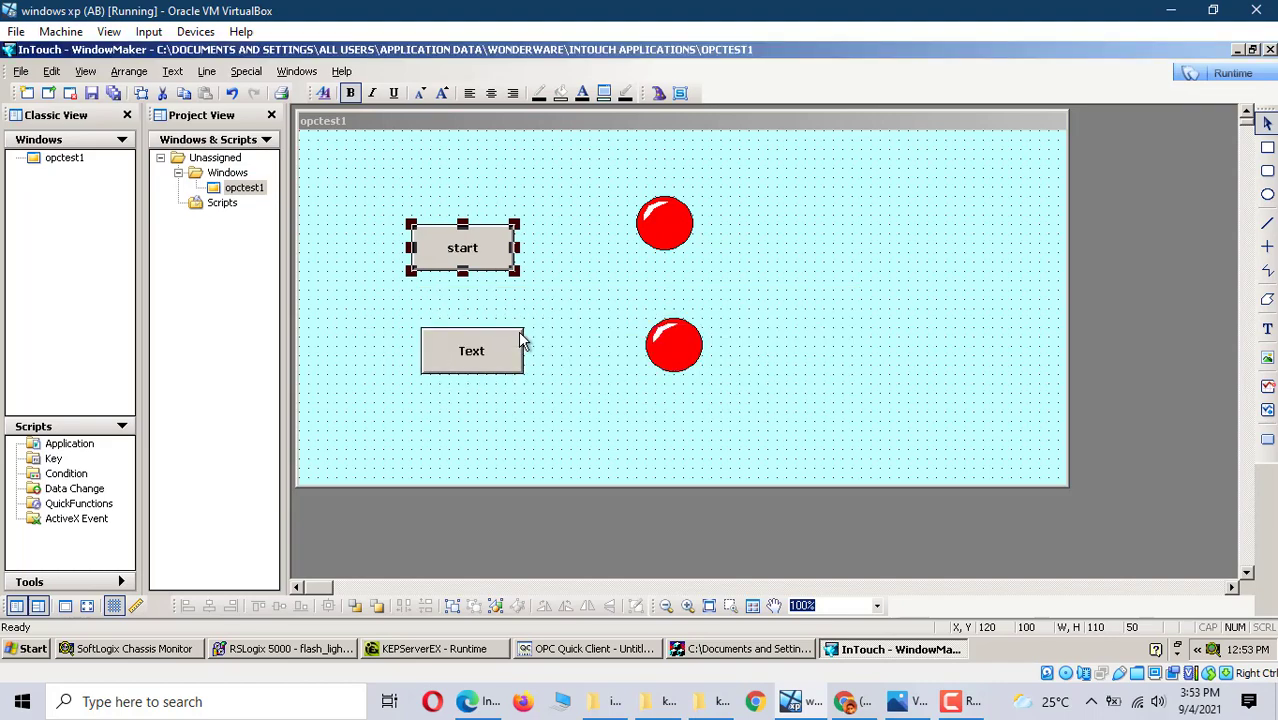
- Replace the lower button's text with stop and deselect the button
click(517, 348)
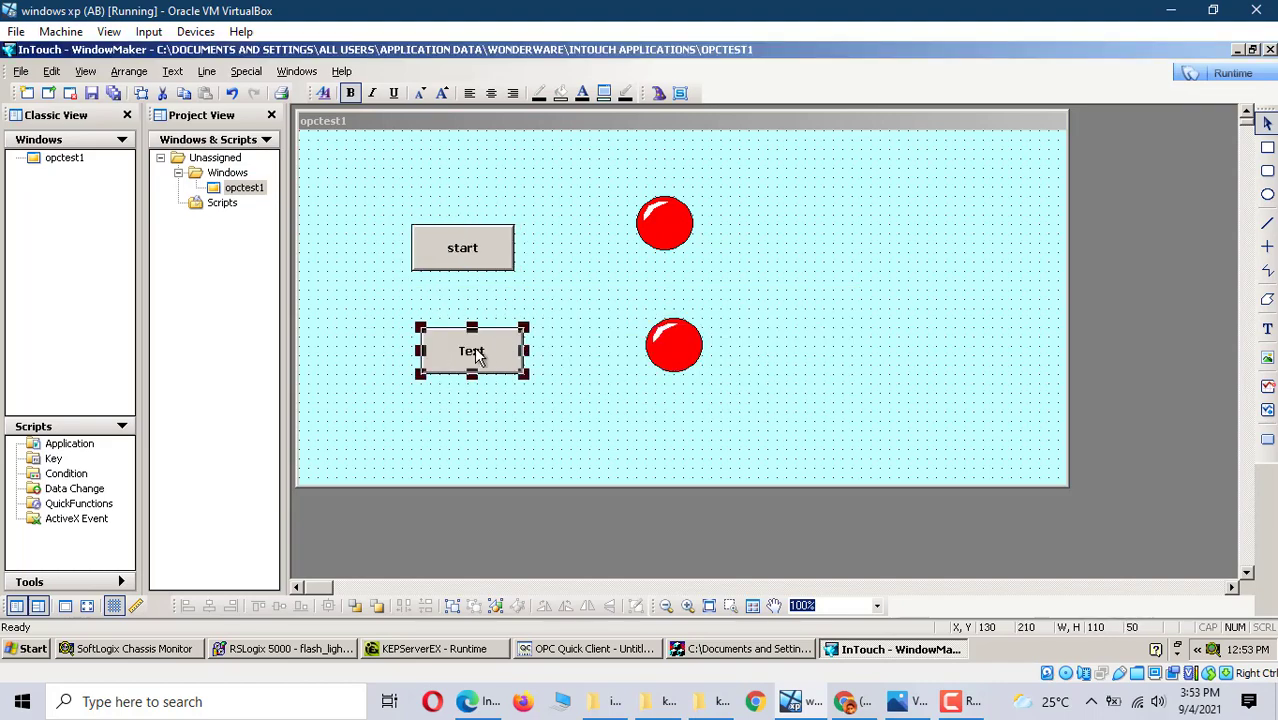
click(247, 72)
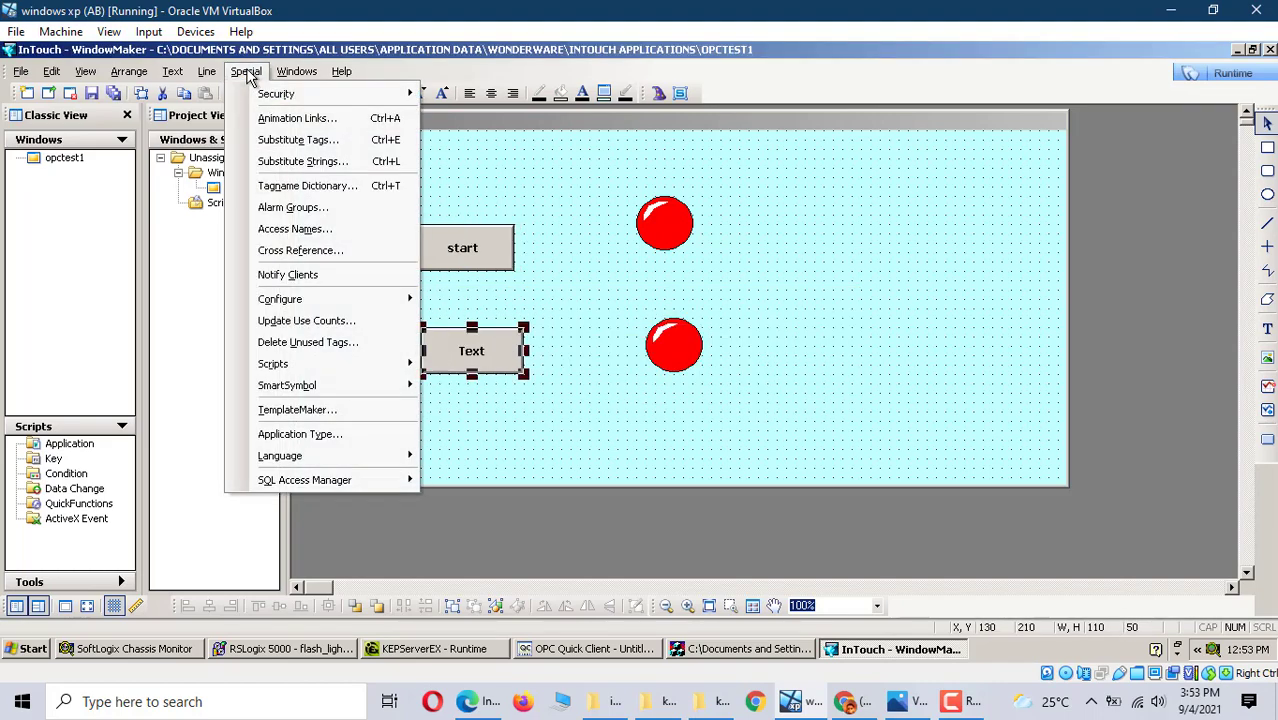
click(320, 162)
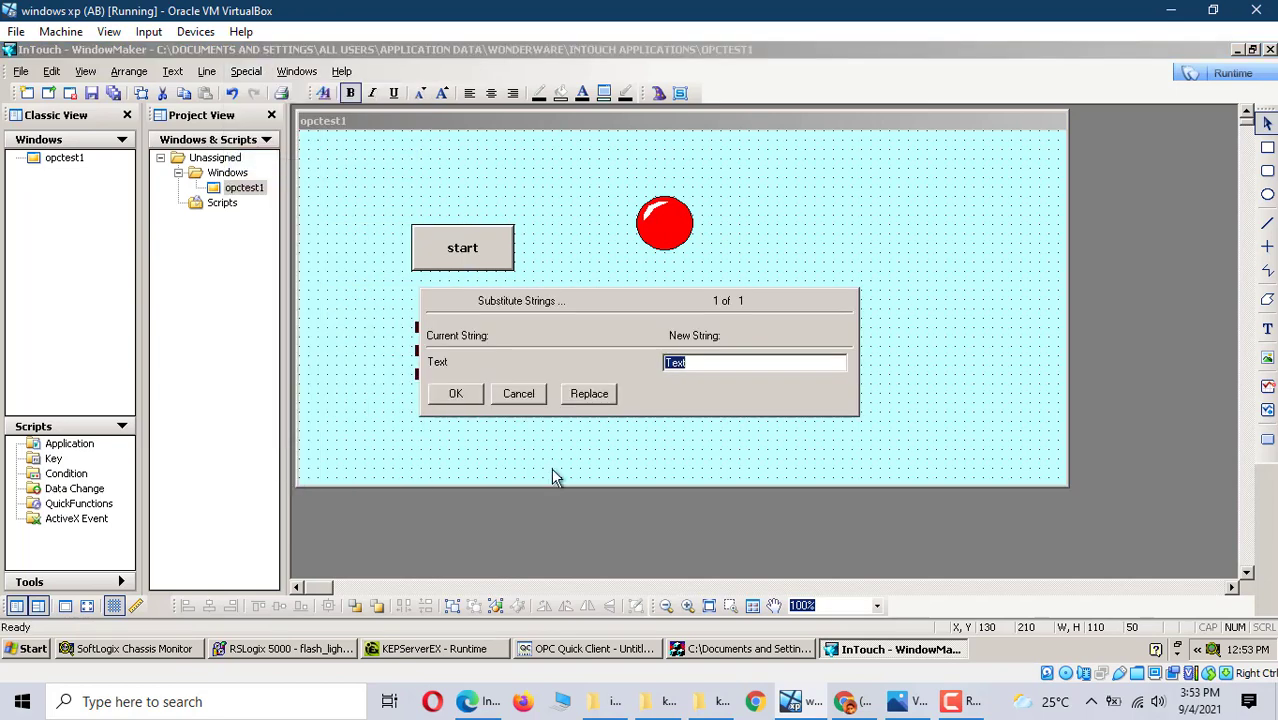
text(stop)
key(Return)
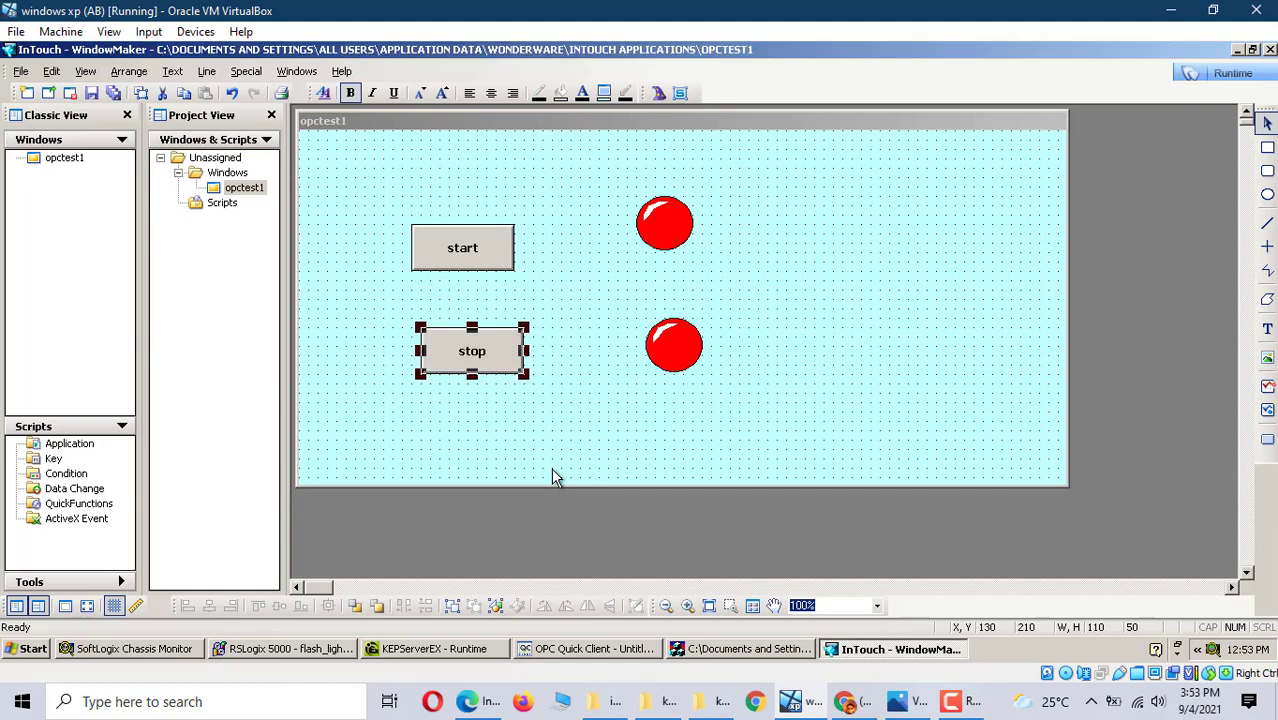
click(533, 259)
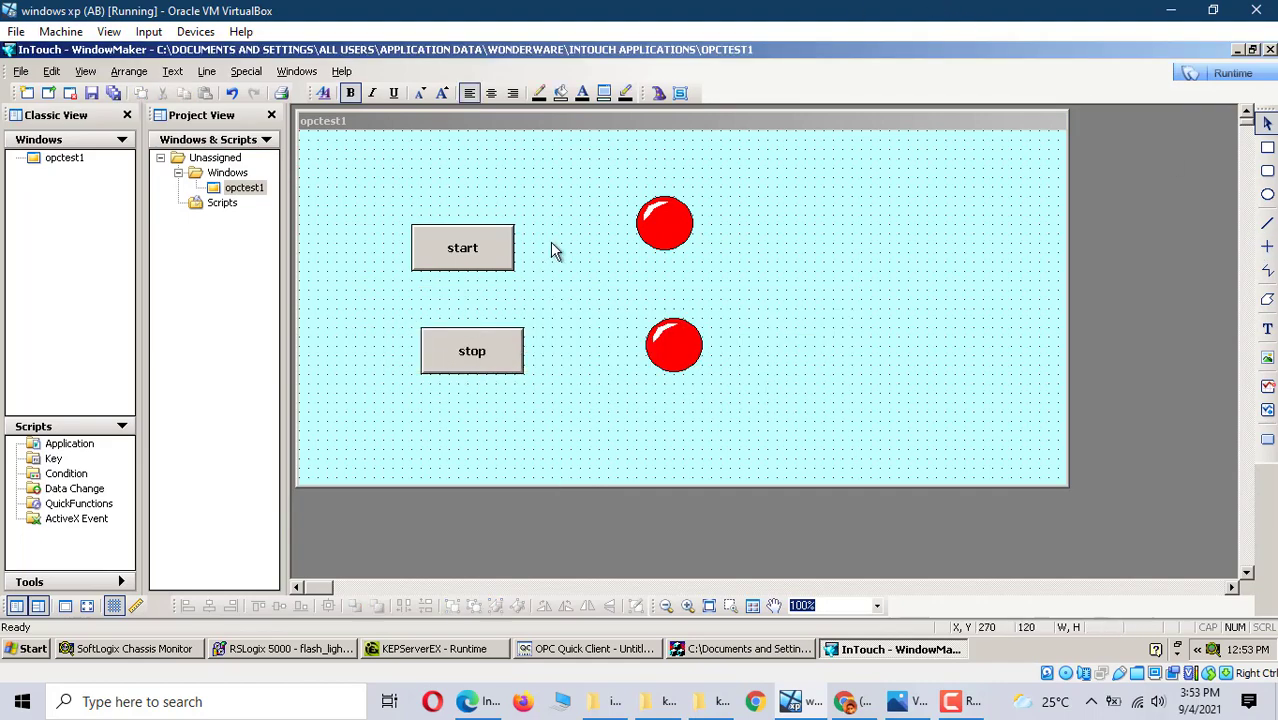
- Add an access name opctest1 with application name OPCLINK and topic name opctest1
click(248, 74)
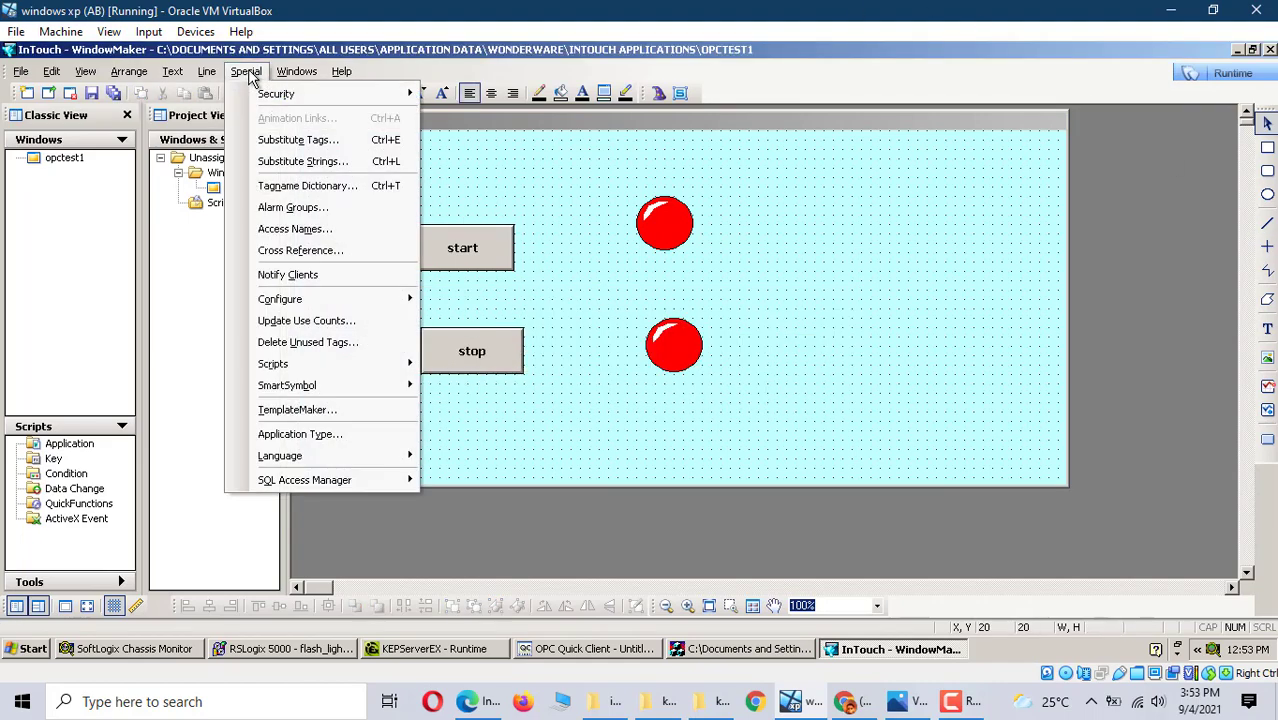
click(328, 232)
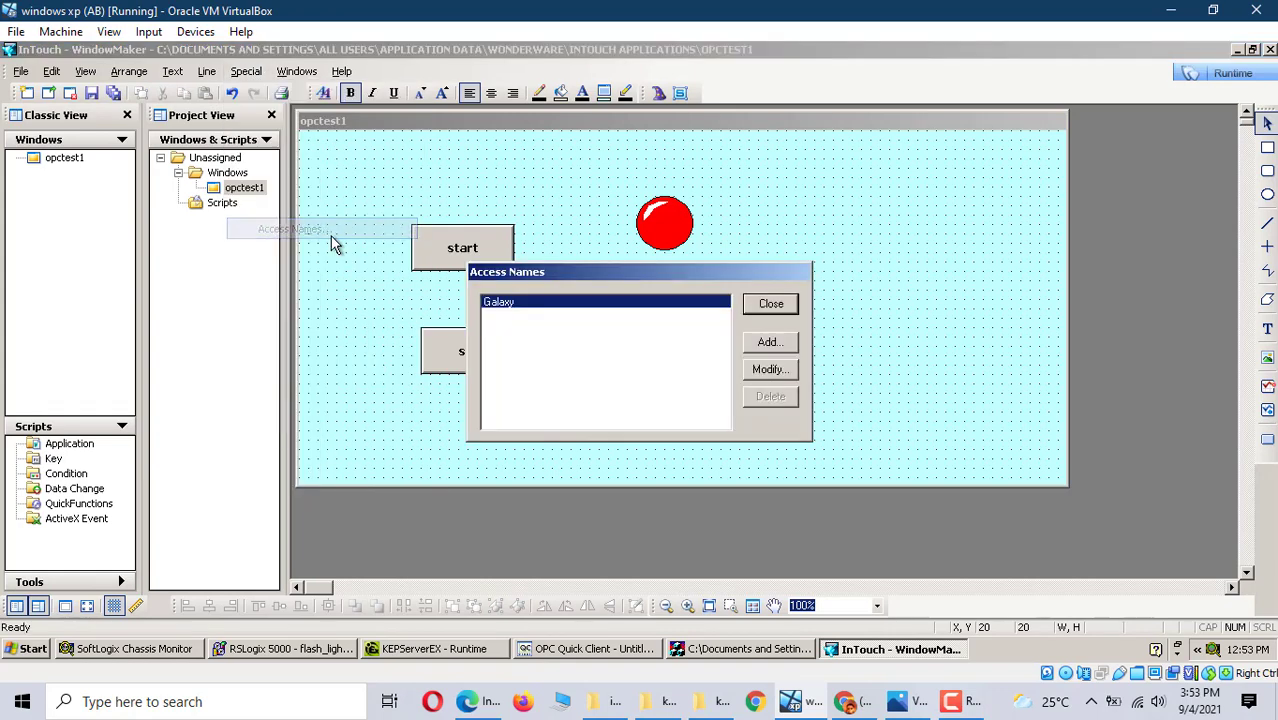
click(770, 342)
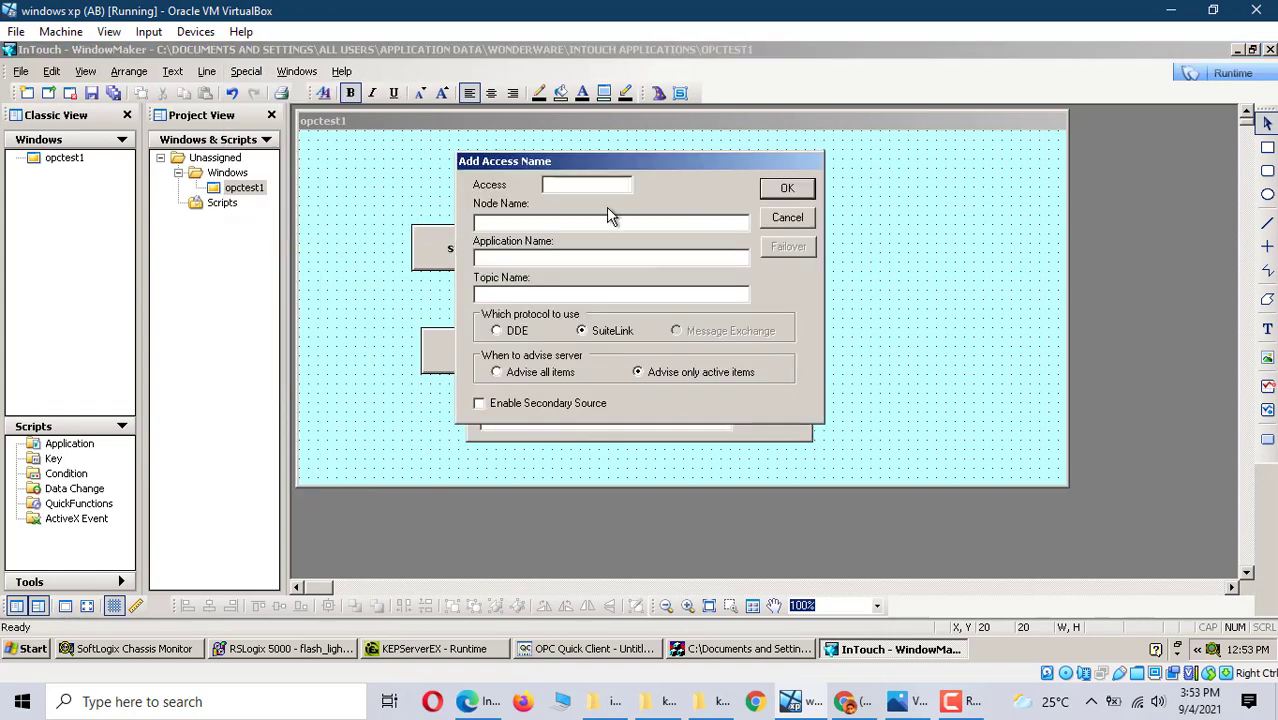
text(opcc)
click(565, 187)
key(BackSpace)
click(495, 257)
text(OPCLINK)
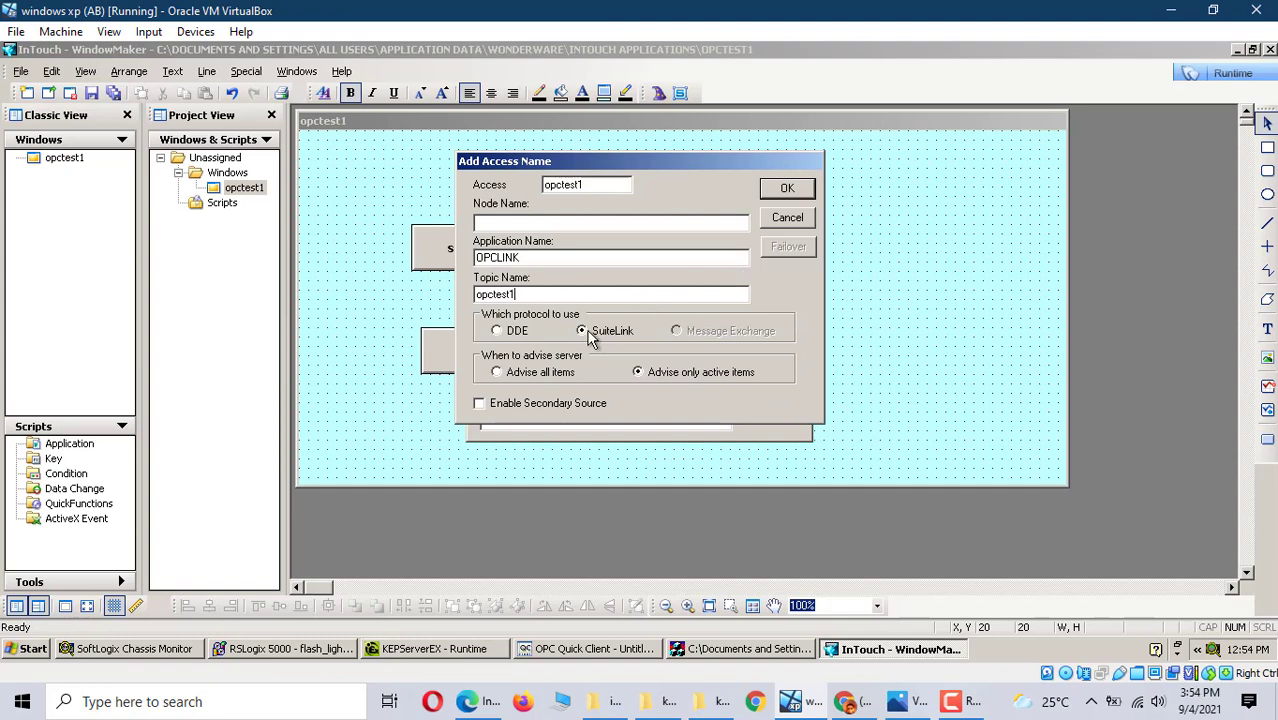
click(787, 190)
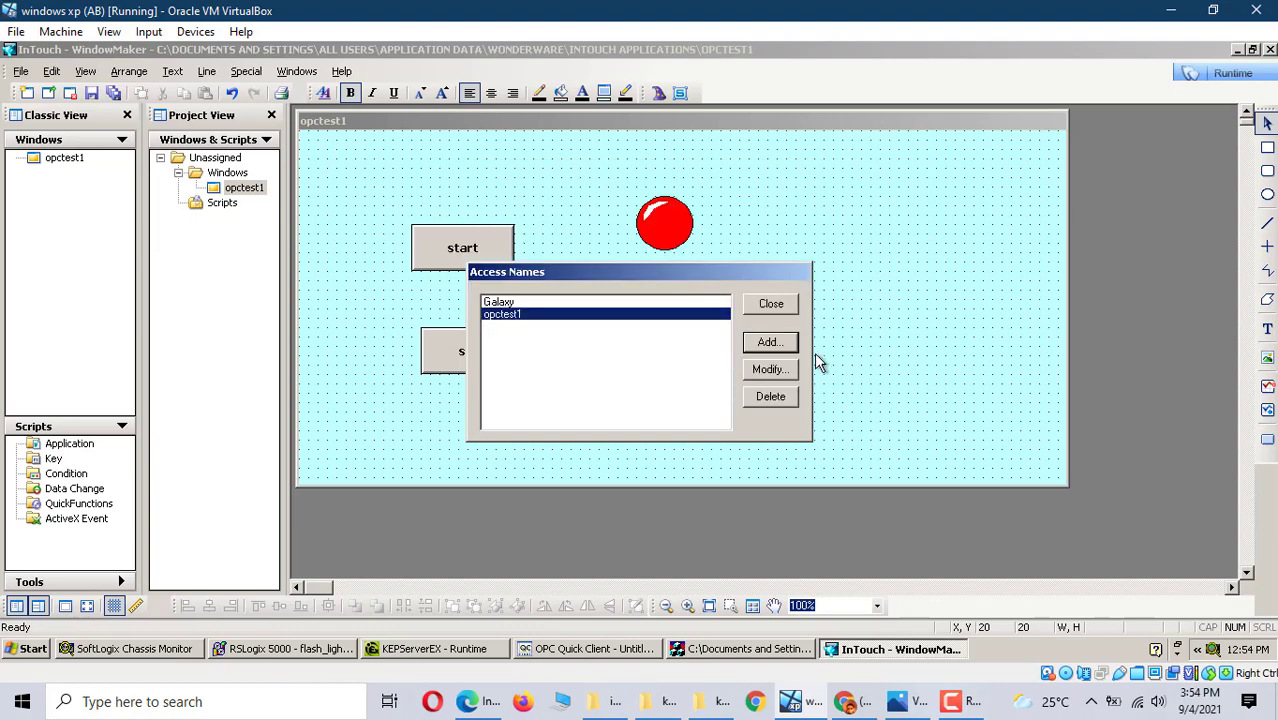
click(773, 302)
- Give the start button a discrete value pushbutton link to a new tag named start
double_click(462, 251)
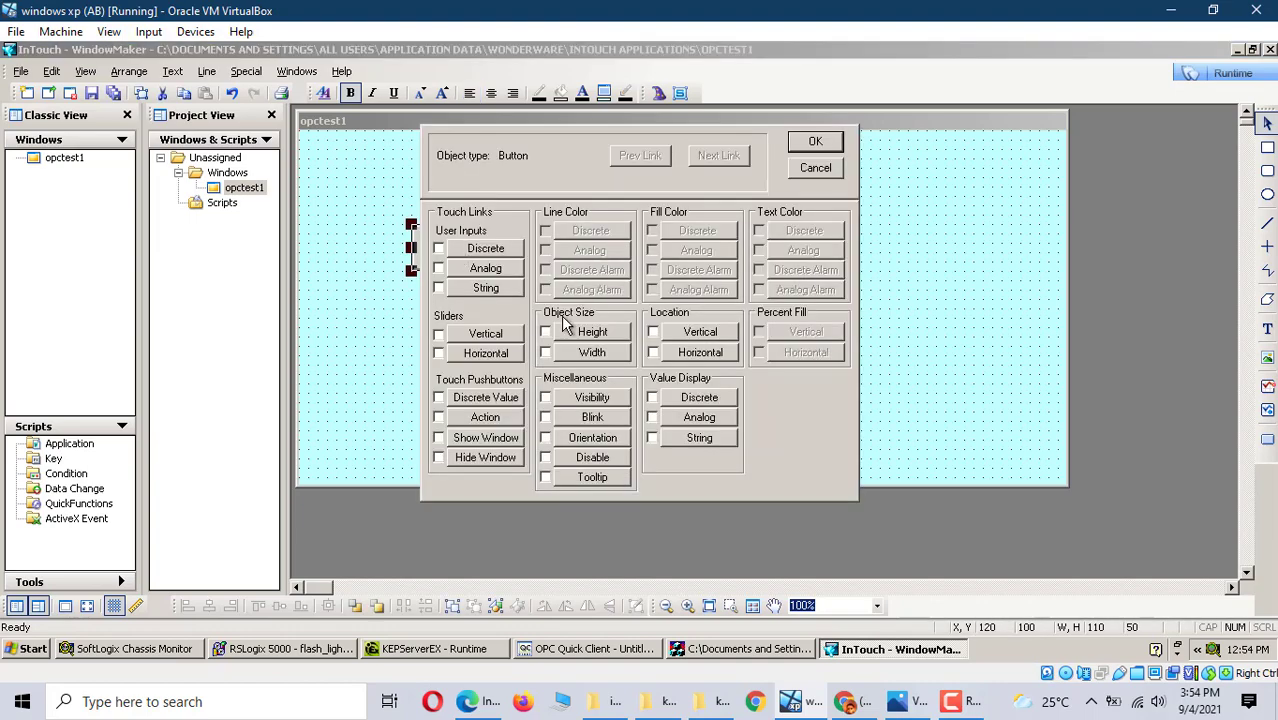
click(439, 399)
click(498, 404)
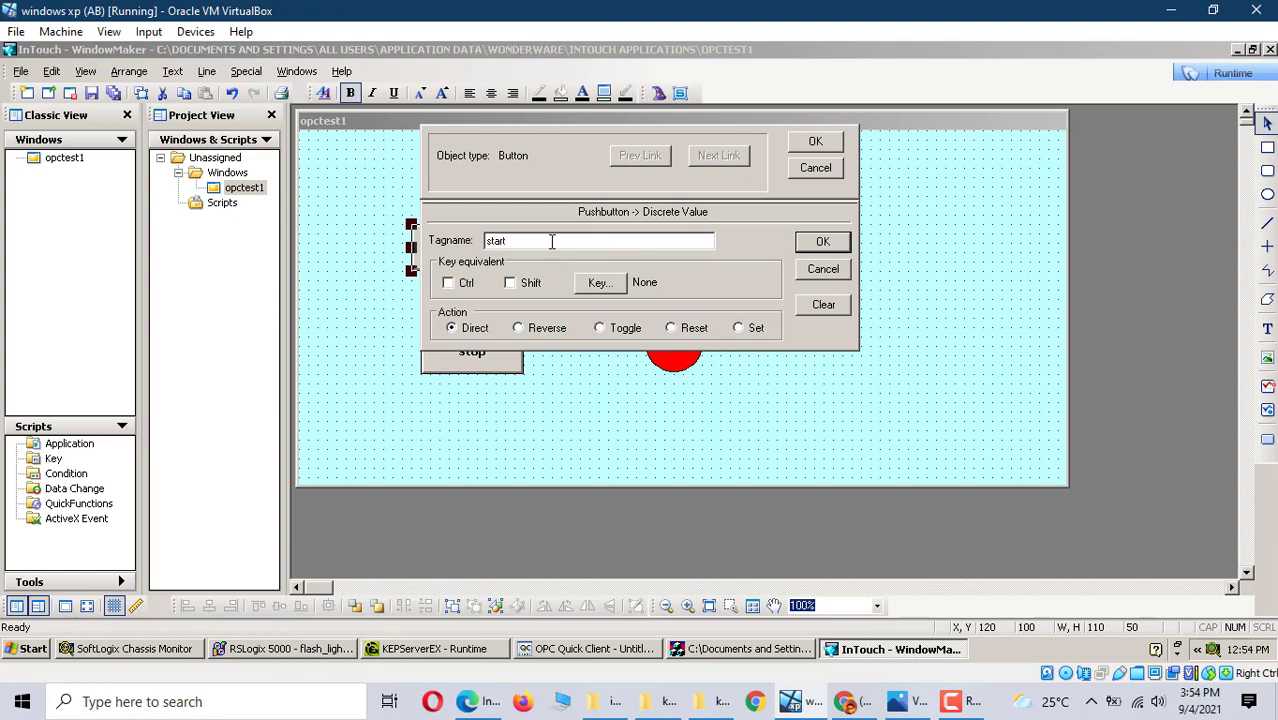
click(826, 242)
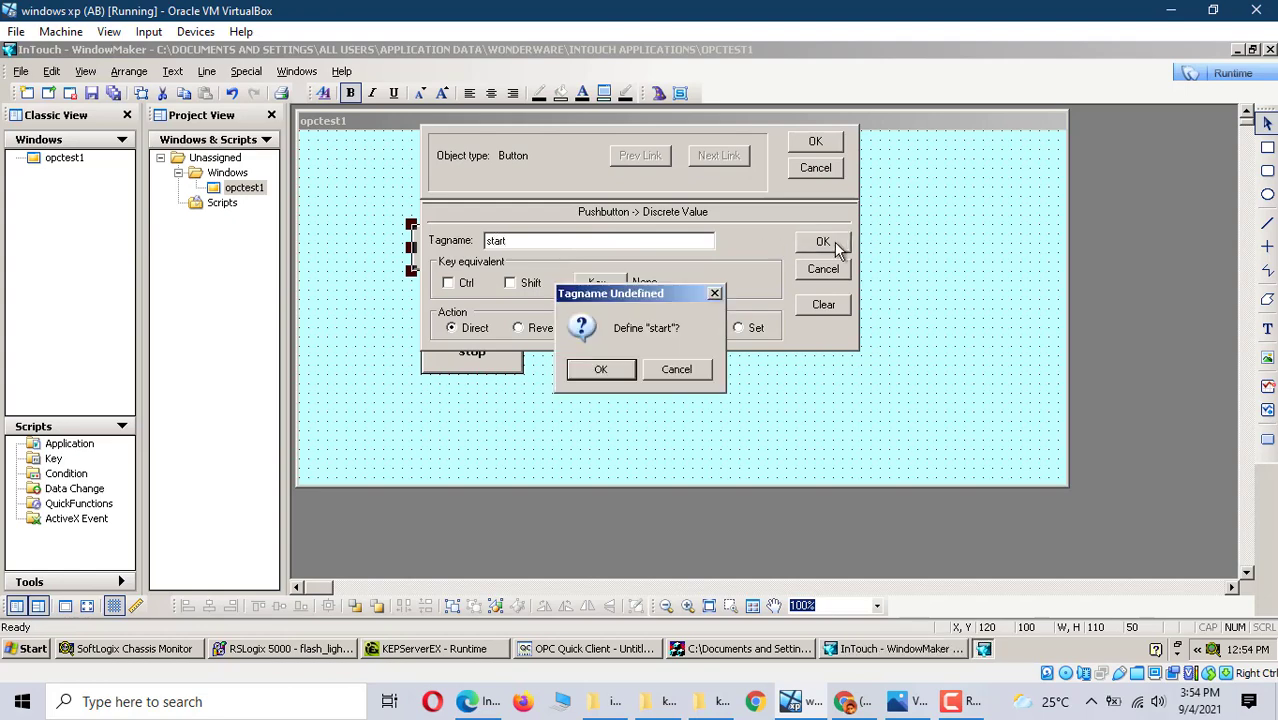
click(603, 371)
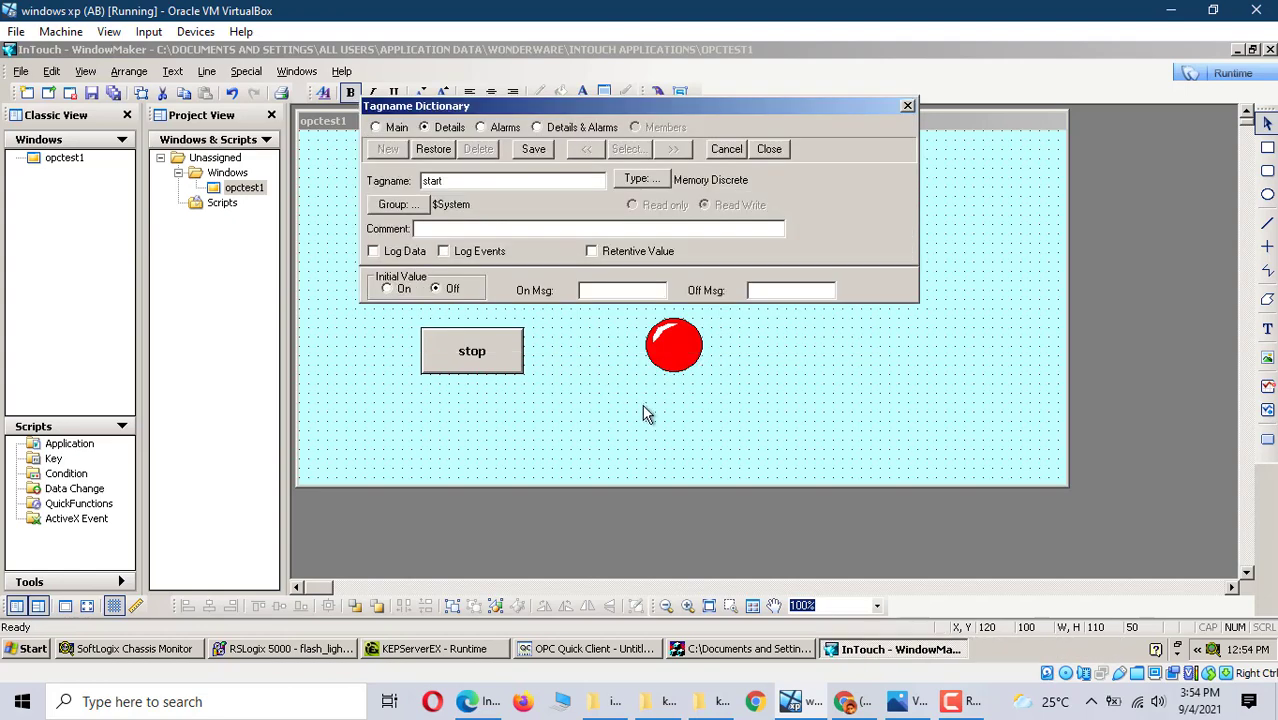
- Set the start tag's type to I/O Discrete and assign it the access name opctest1
click(638, 181)
click(437, 107)
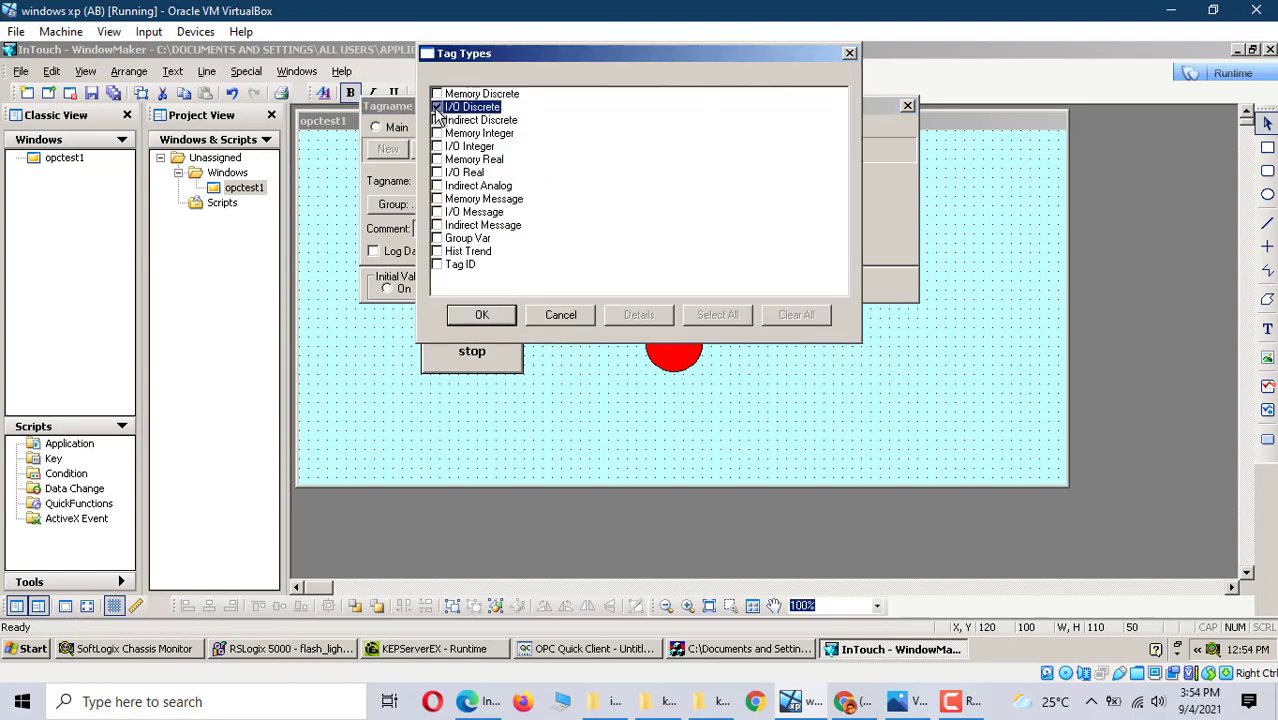
click(482, 315)
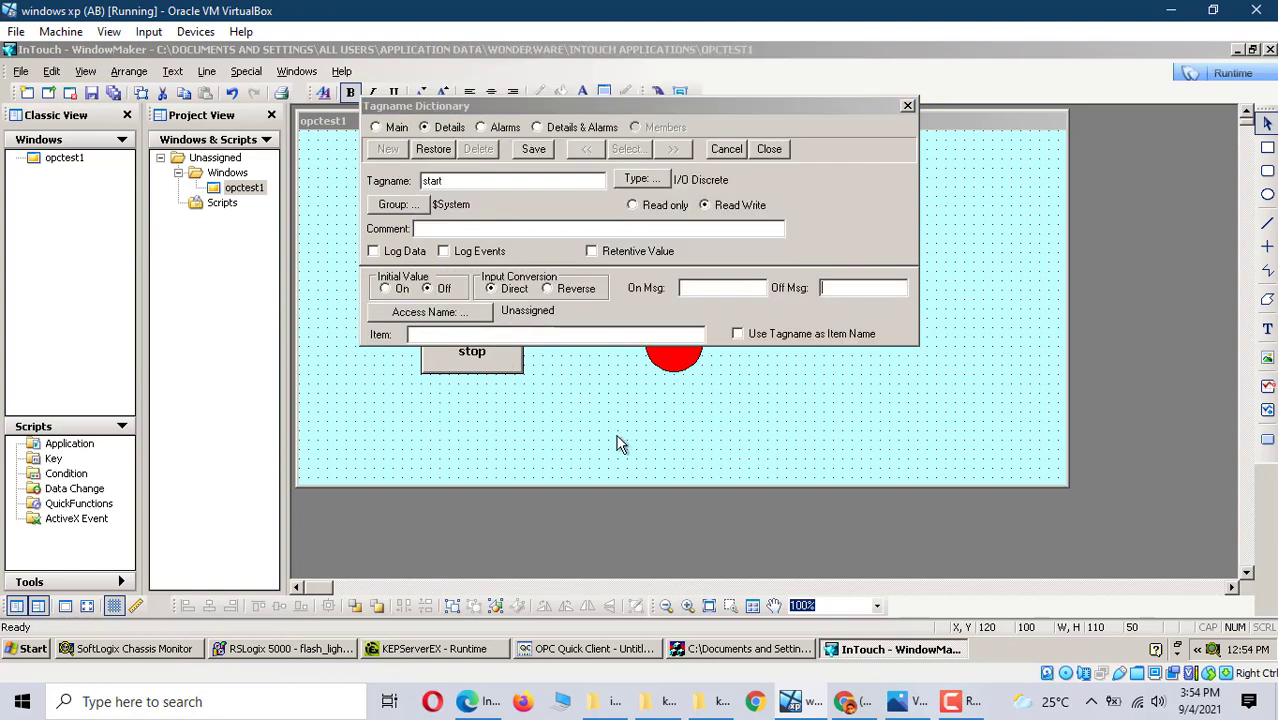
click(428, 312)
click(502, 315)
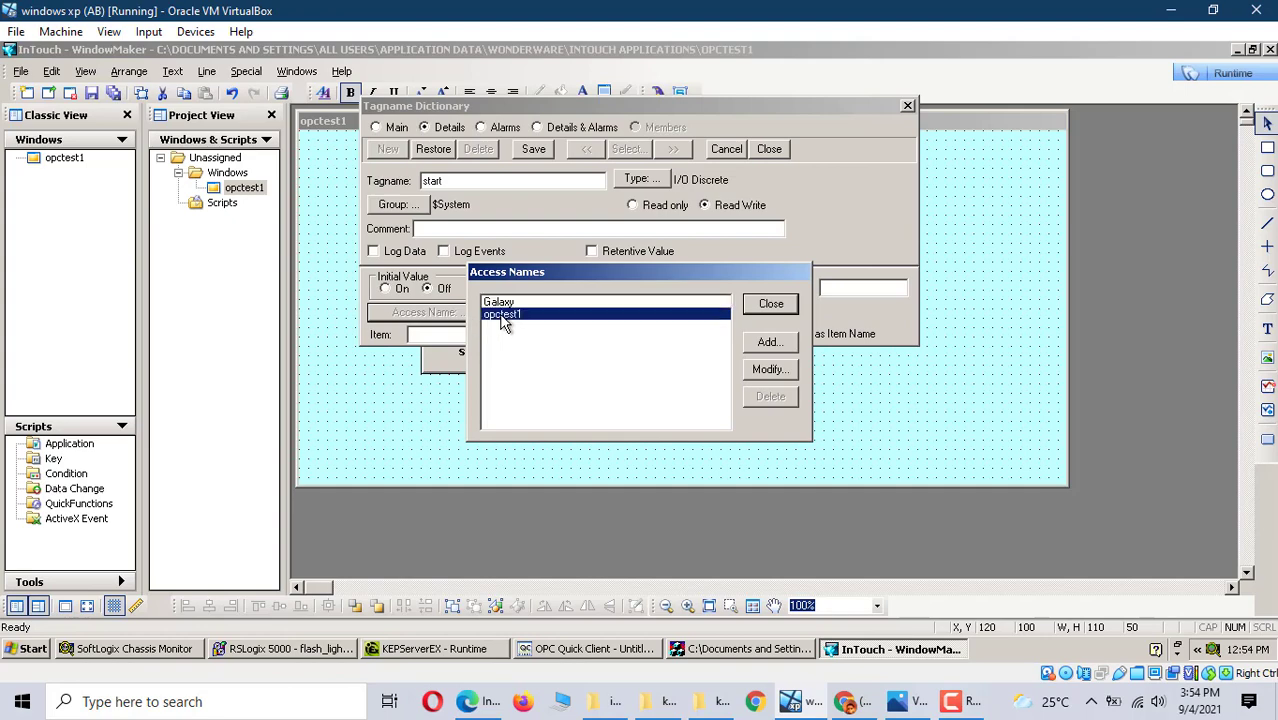
click(769, 305)
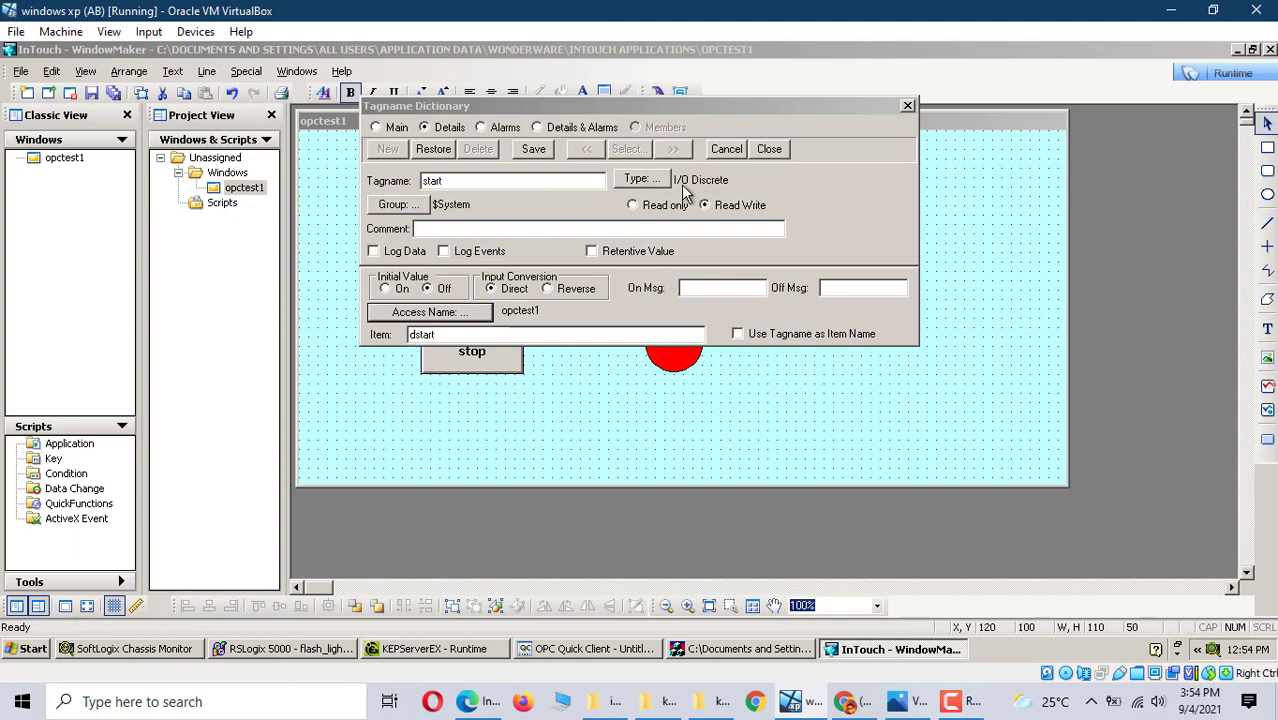
- Set the start tag's item to dstart, save the tag, and accept the start button's link
click(413, 336)
key(End)
click(540, 152)
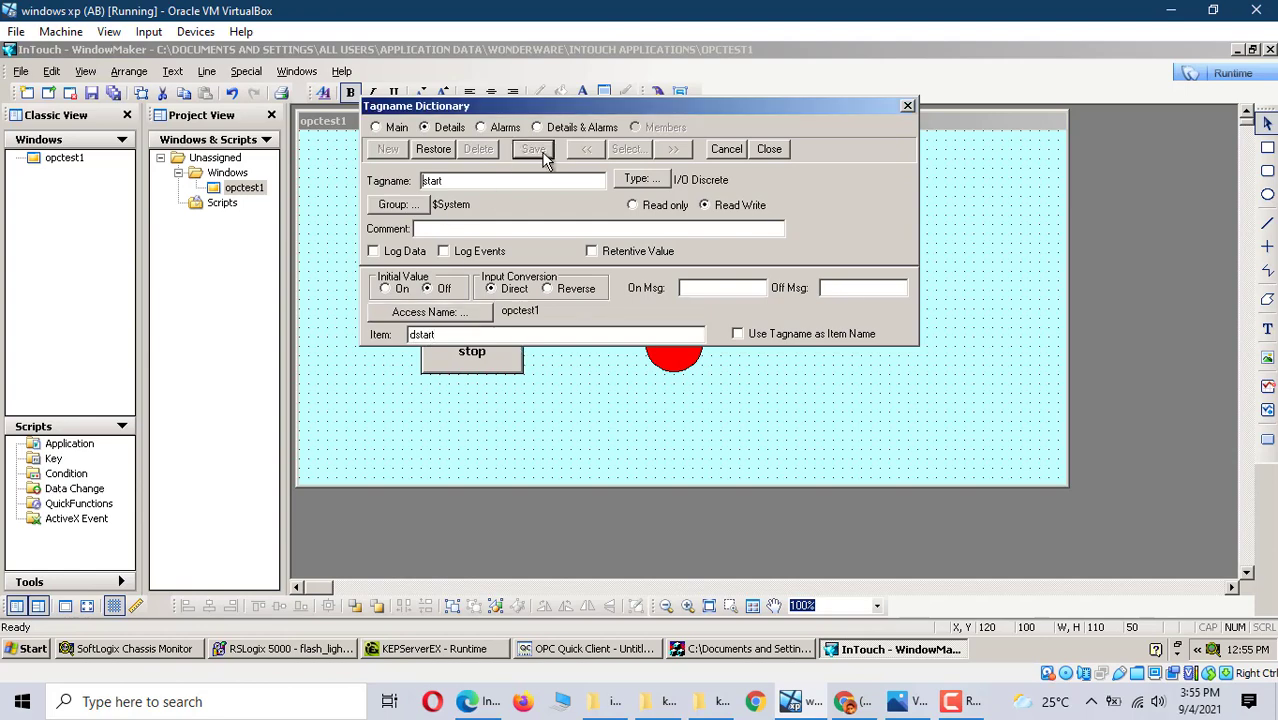
click(778, 152)
click(821, 243)
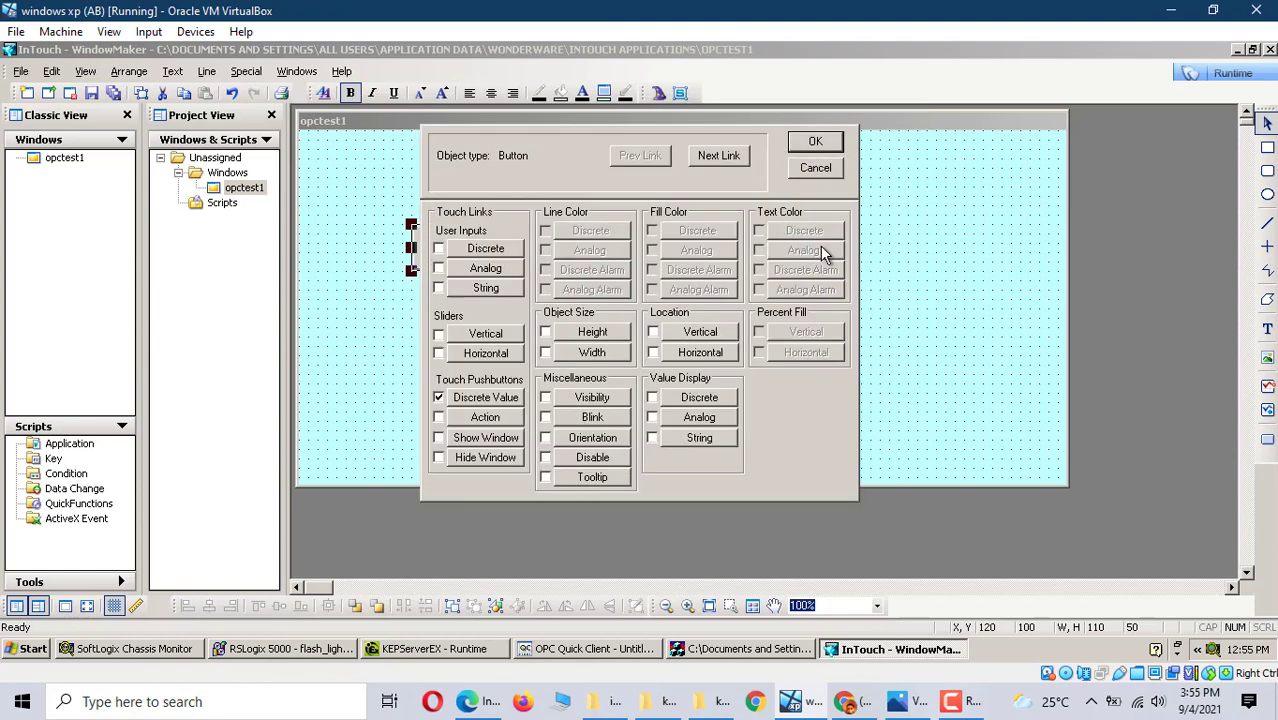
click(815, 143)
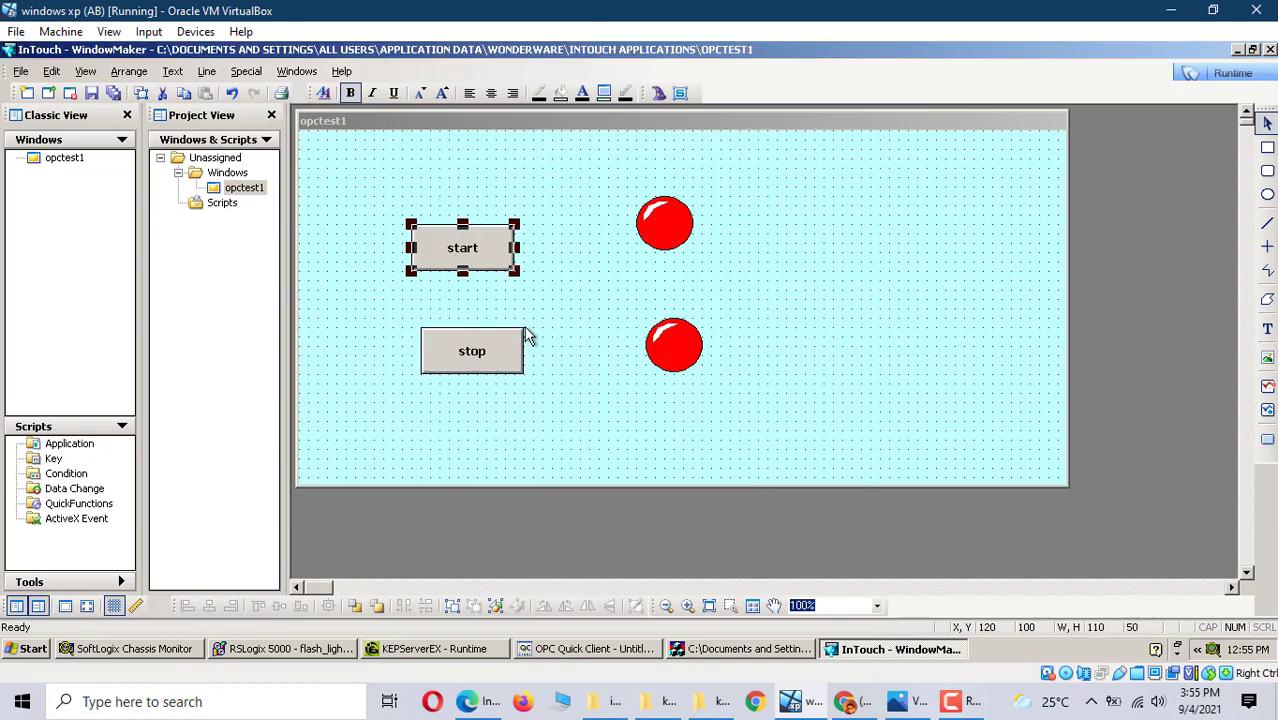
- Give the stop button a discrete value pushbutton link to a new tag named stop
double_click(487, 342)
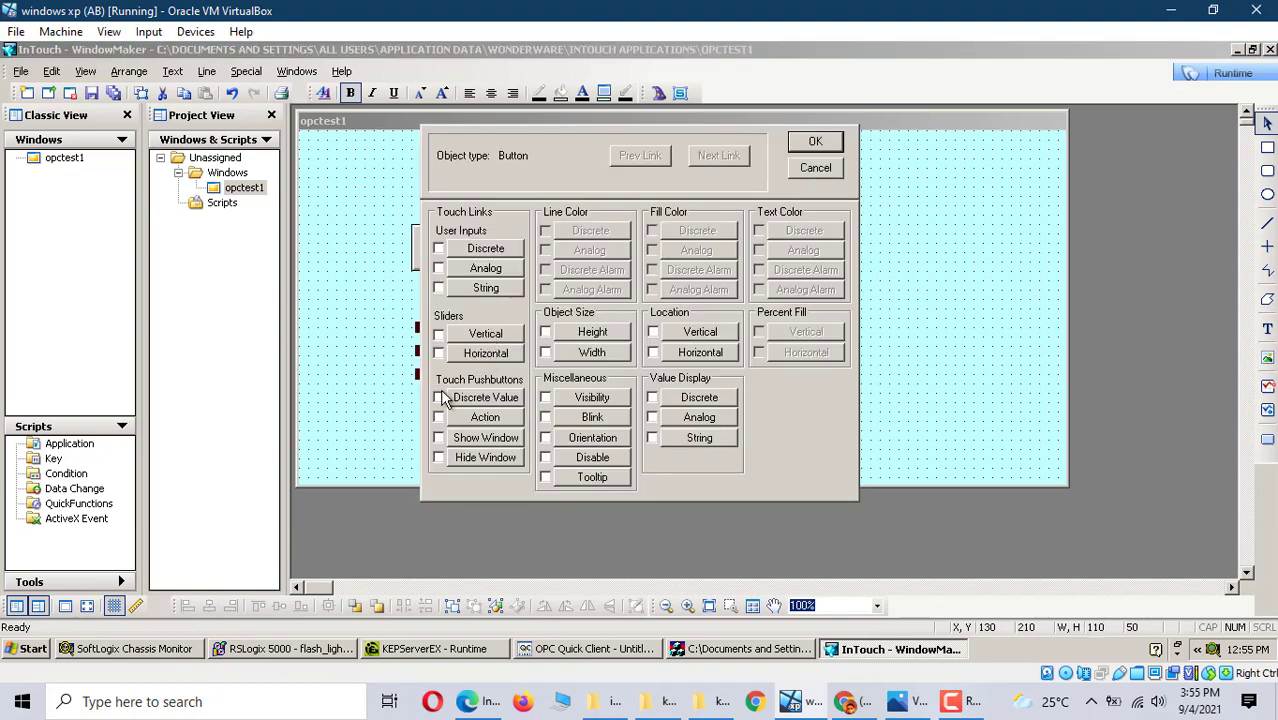
click(504, 400)
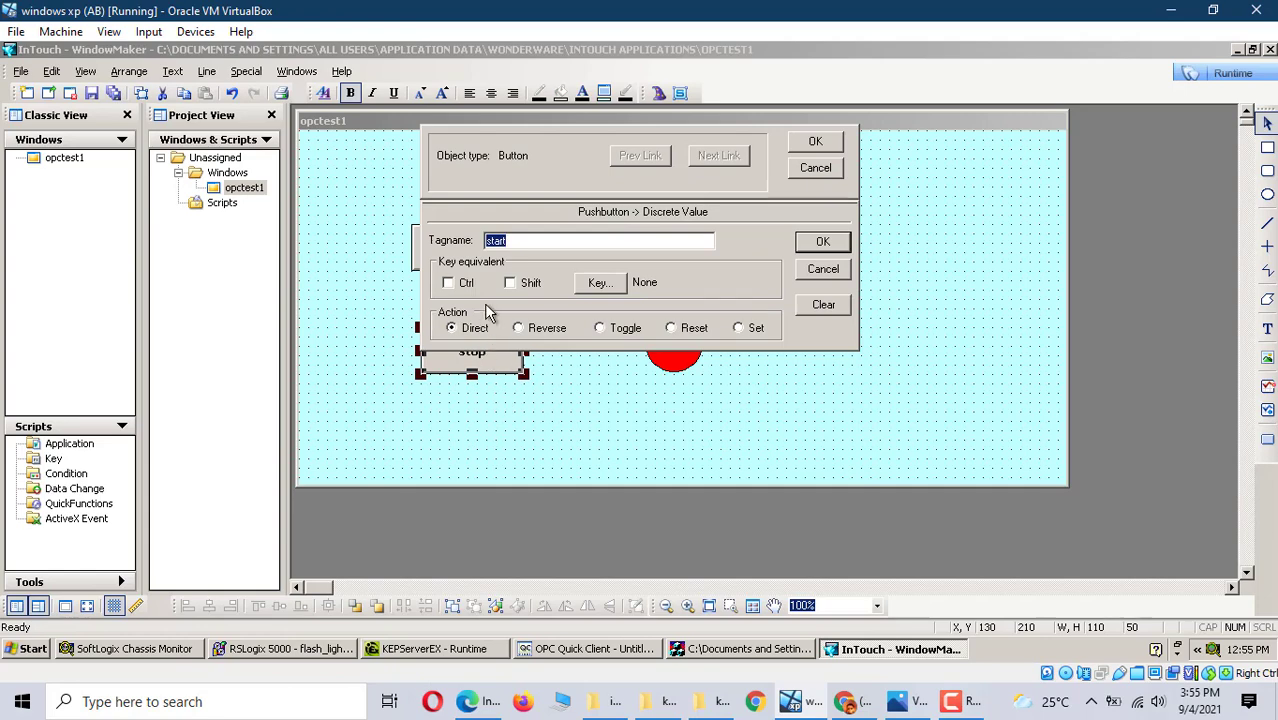
text(stop)
click(812, 247)
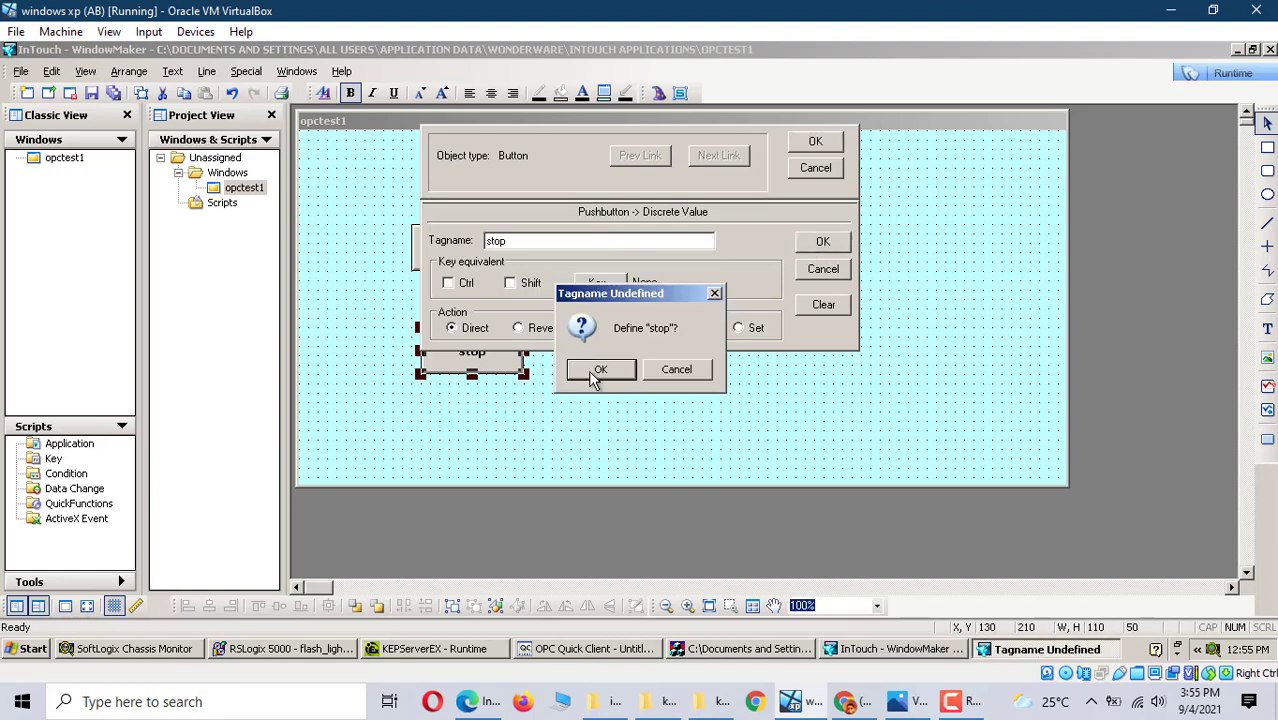
click(591, 378)
- Define the stop tag as I/O Discrete with item dstop, save it, and accept the stop button's link
click(638, 179)
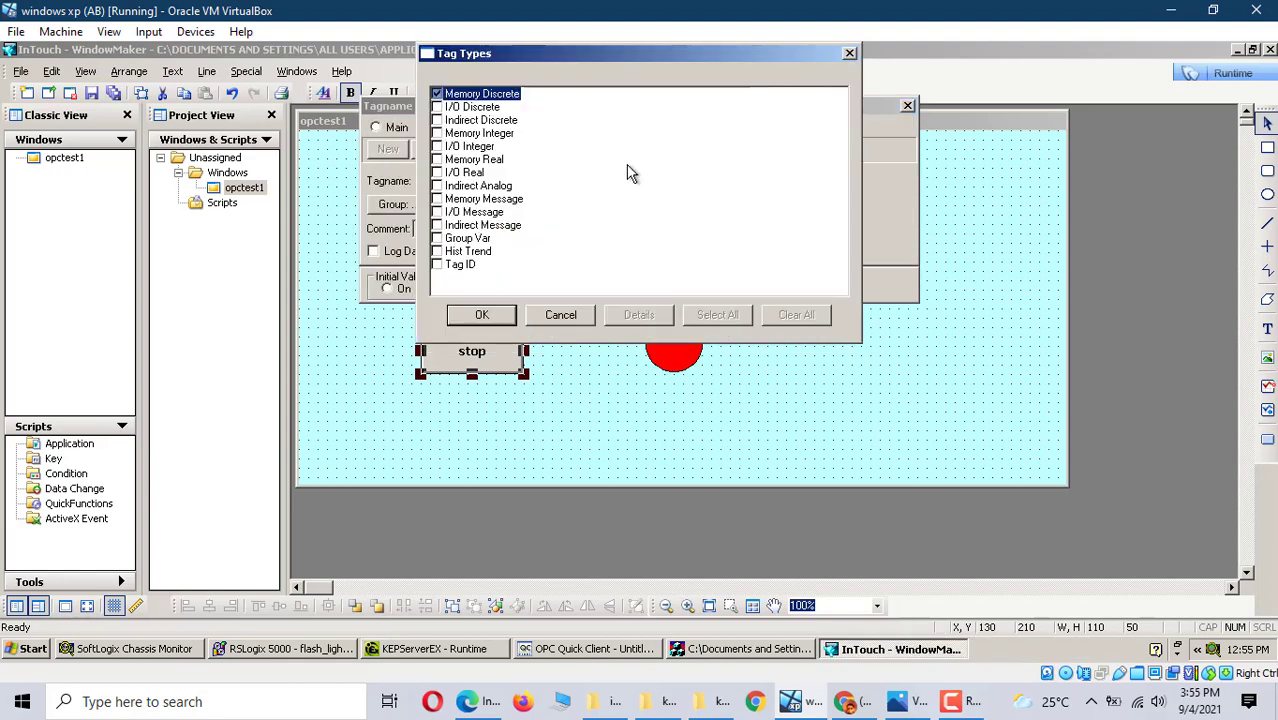
click(450, 108)
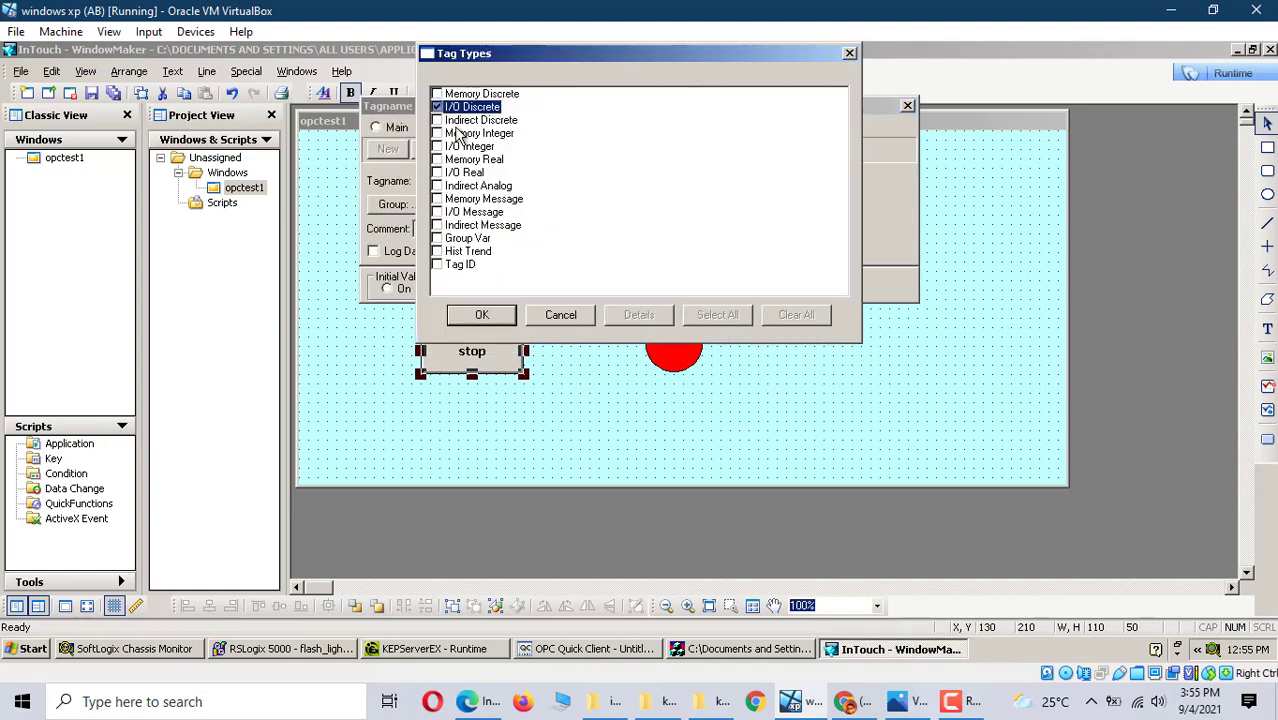
click(483, 315)
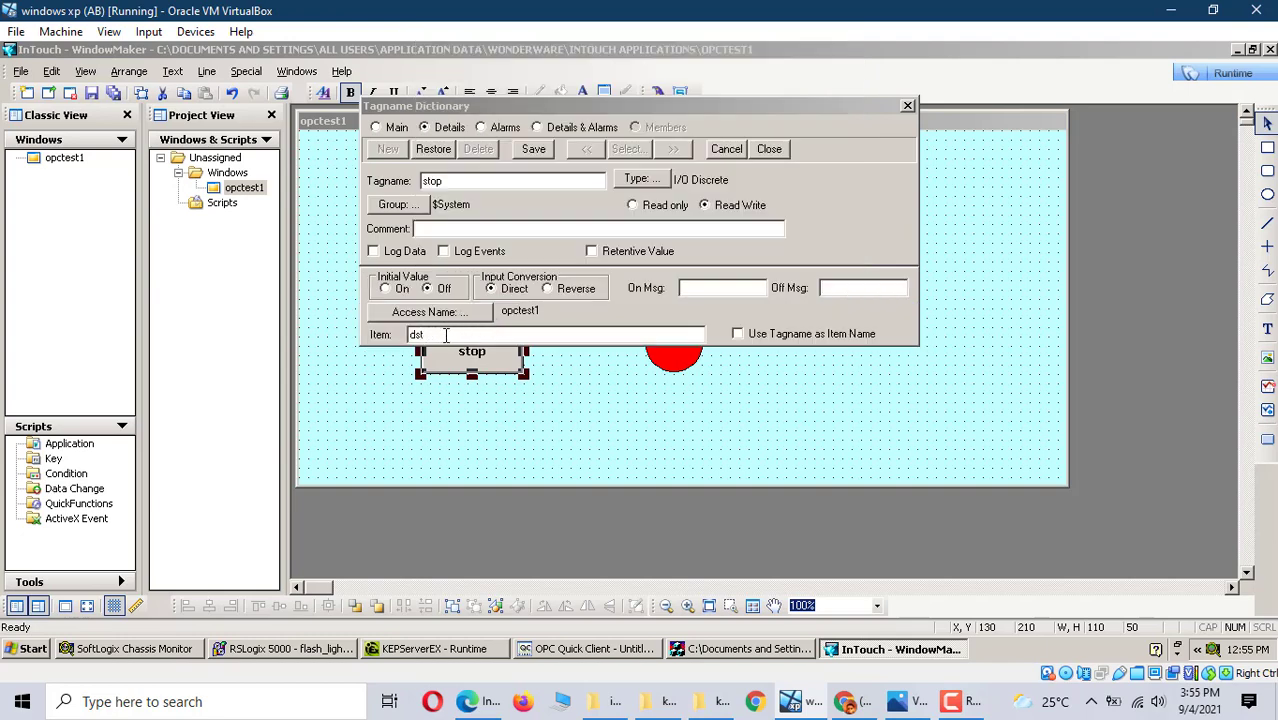
click(446, 335)
text(dstop)
click(536, 153)
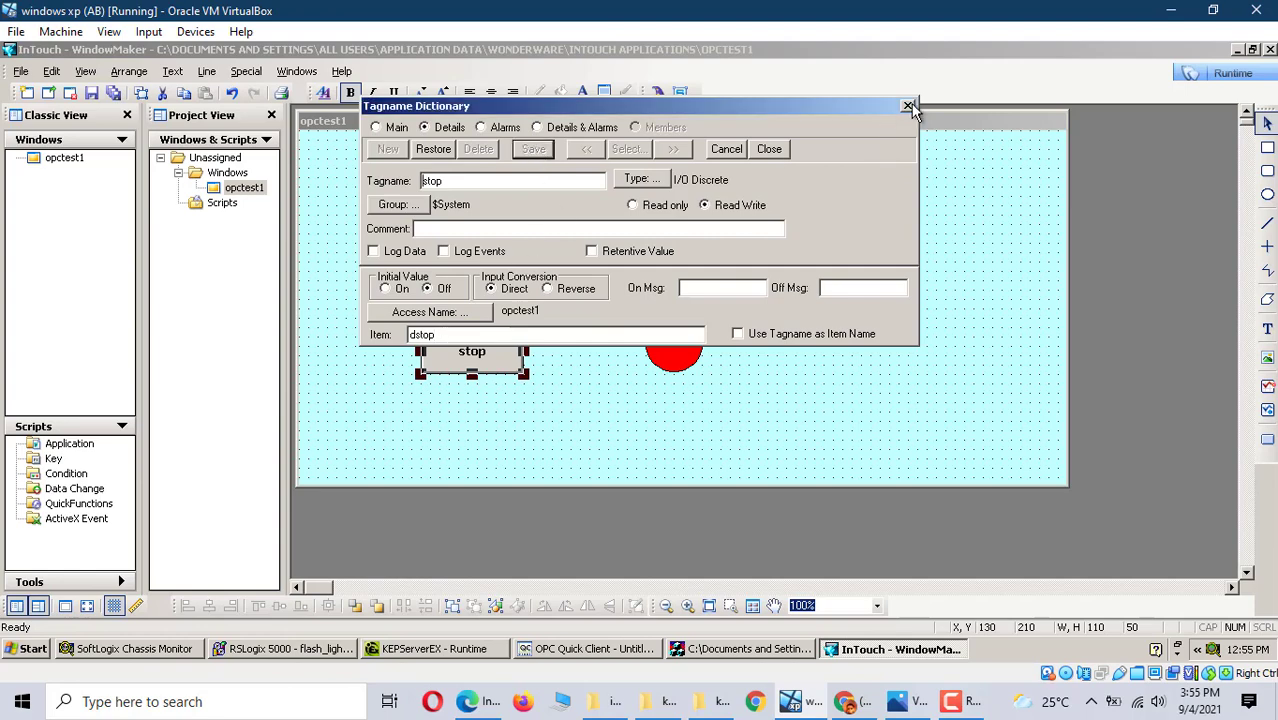
click(908, 105)
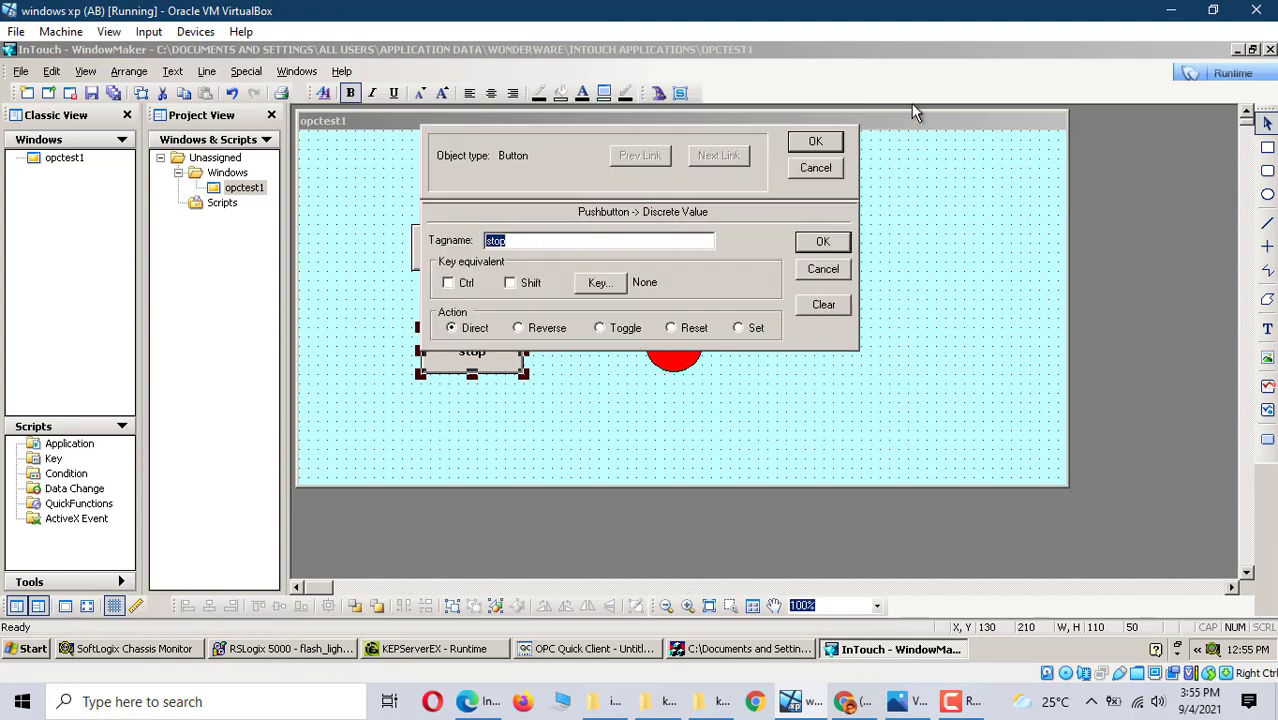
click(822, 242)
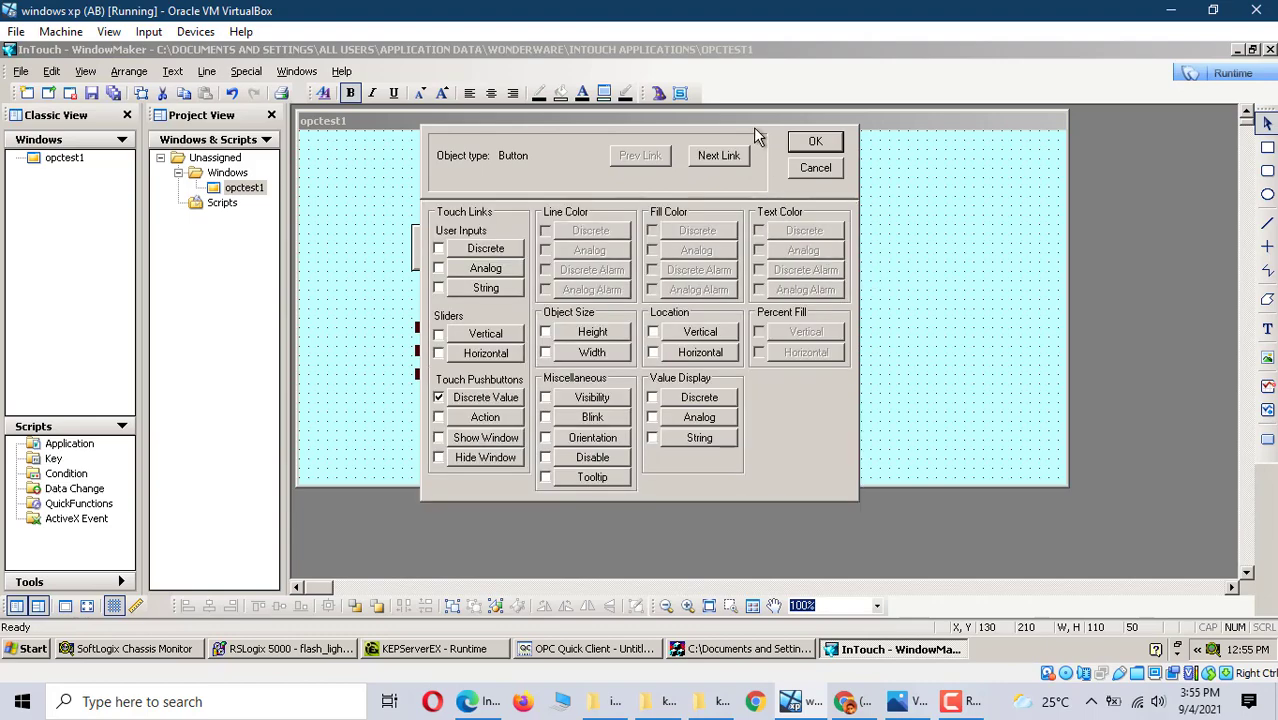
click(815, 142)
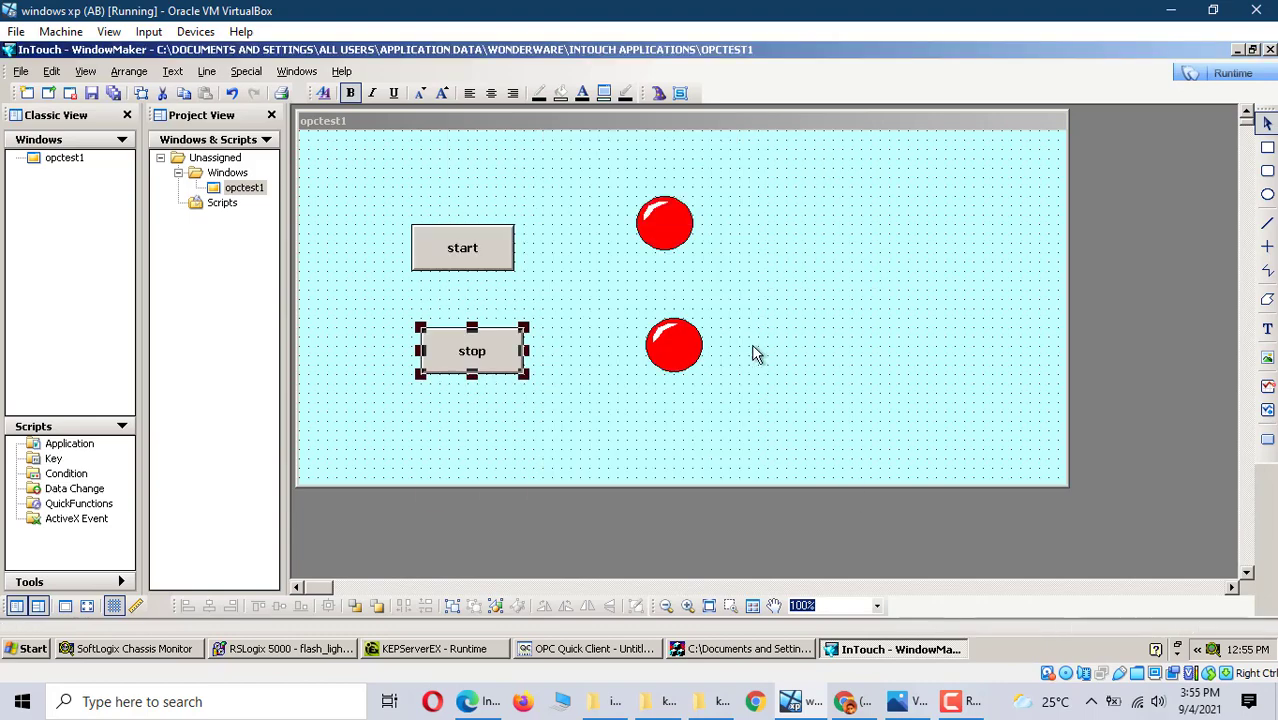
- Set the upper light's expression to lamp1 and start defining it as a new tag
click(664, 230)
double_click(663, 238)
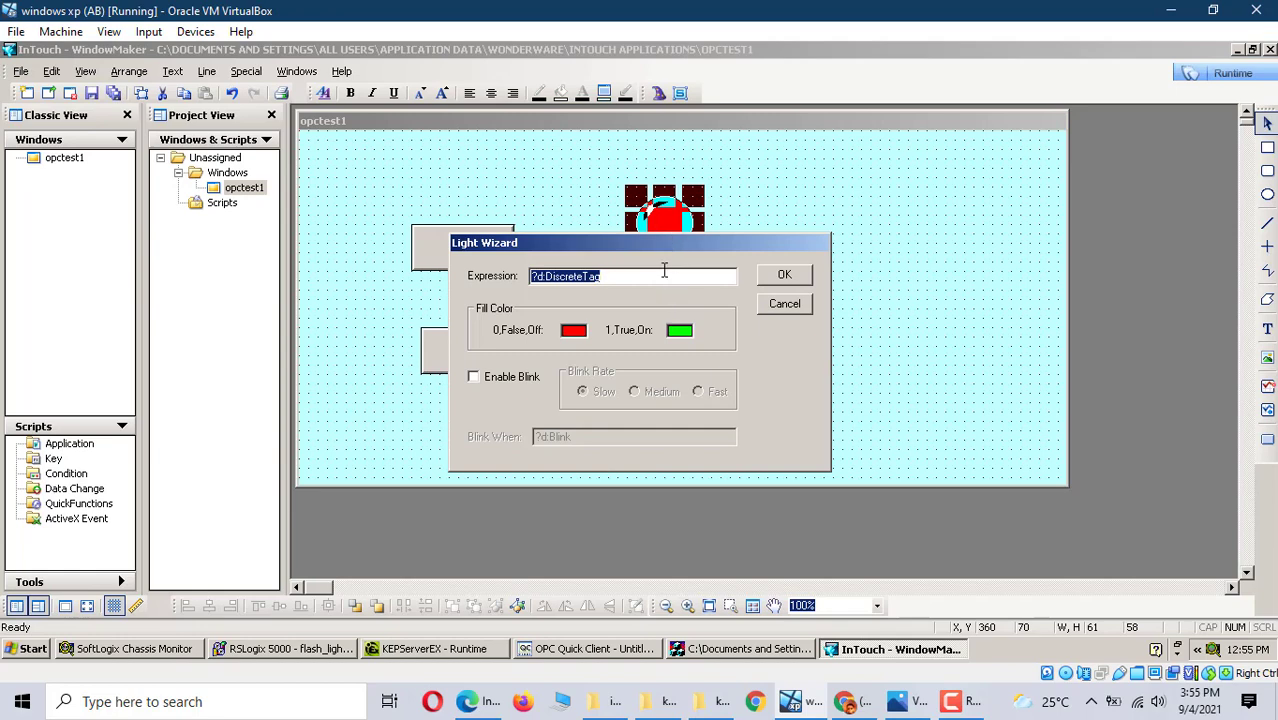
key(BackSpace)
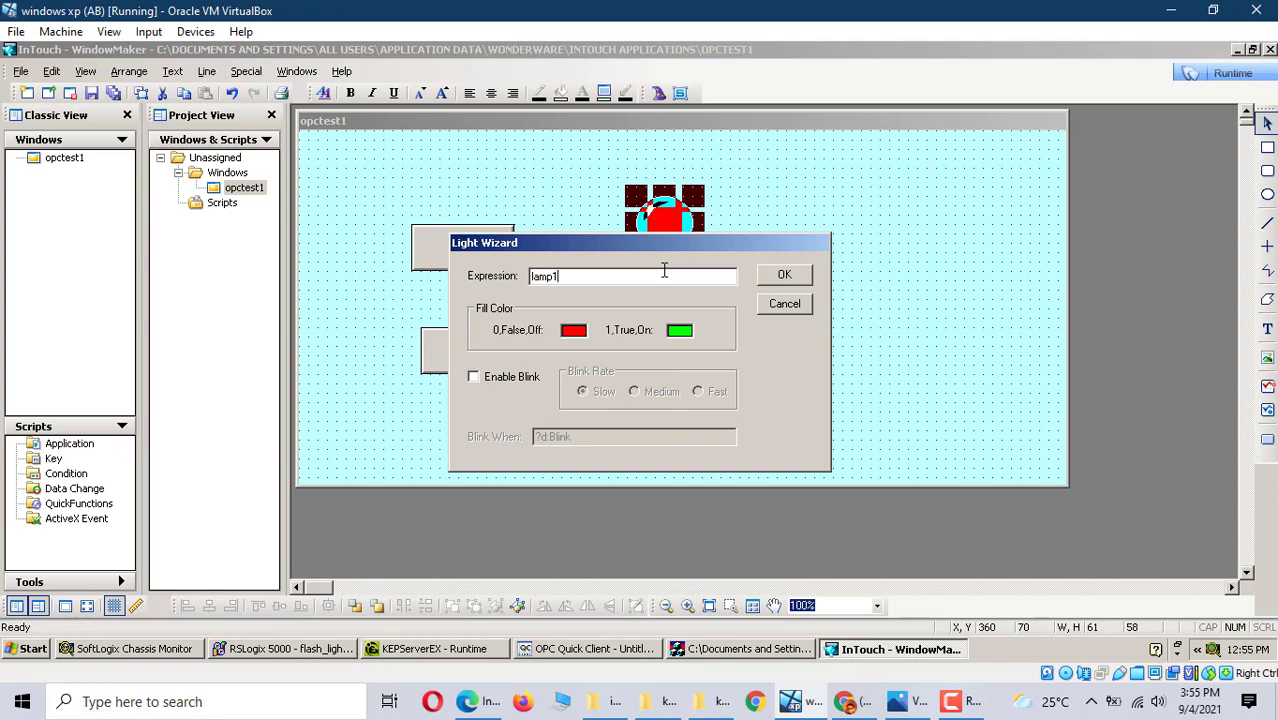
key(Return)
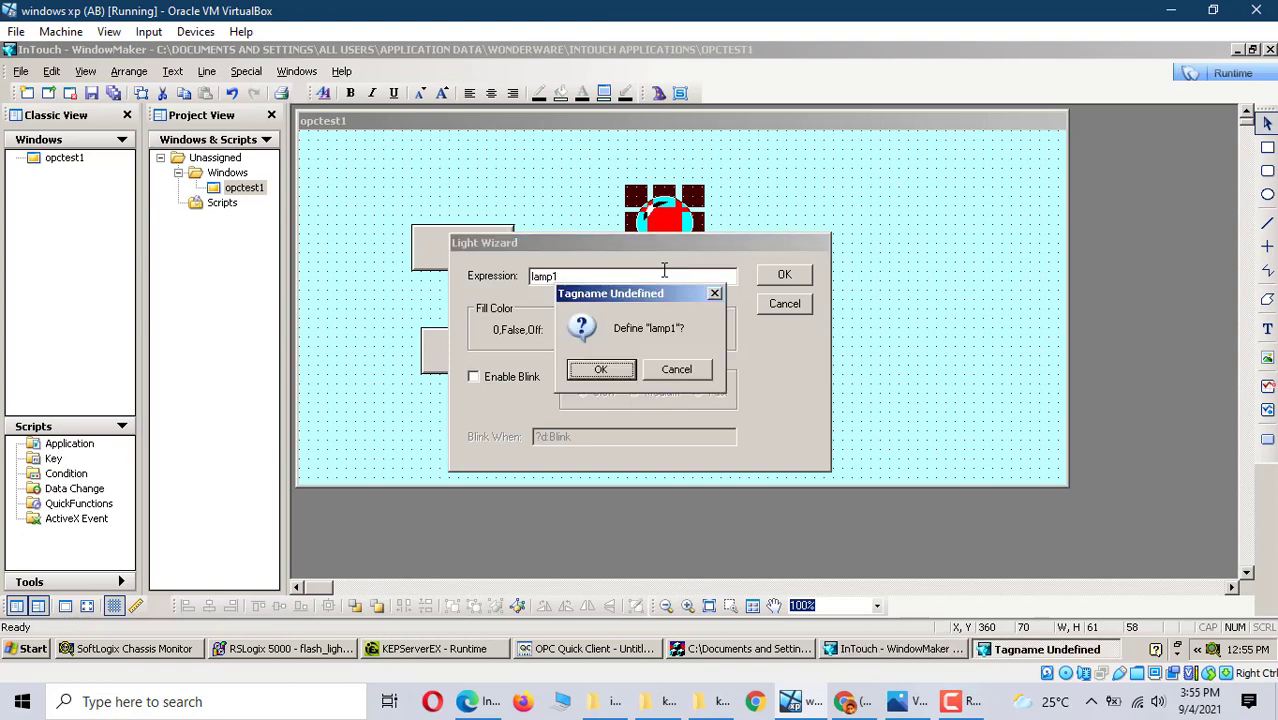
click(601, 370)
- Define the lamp1 tag as I/O Discrete with item dlamp1, save it, and close its definition
click(625, 182)
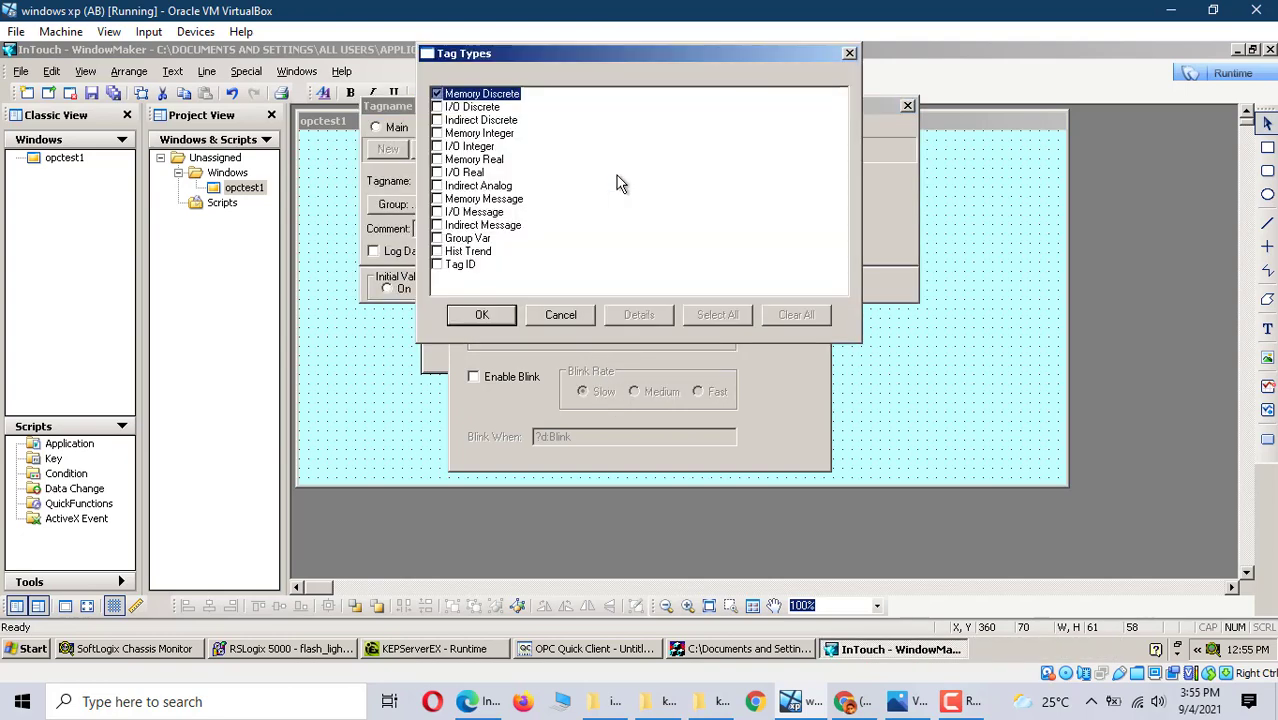
click(437, 108)
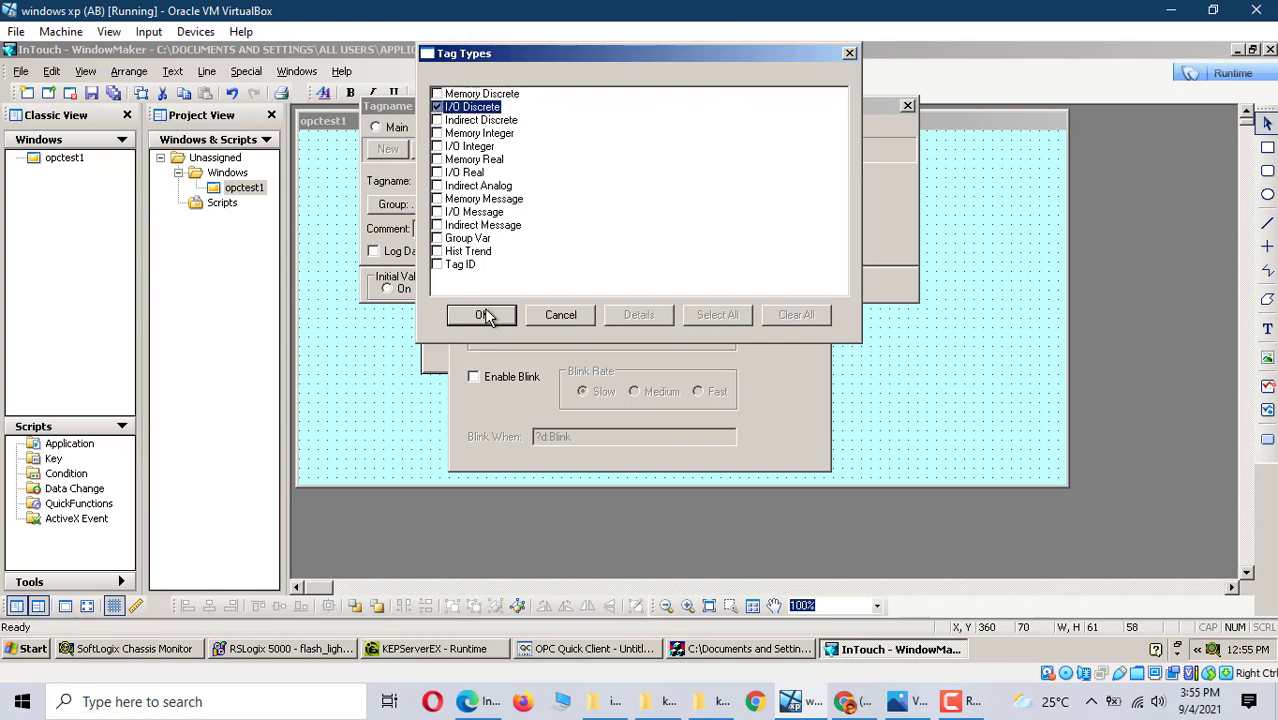
click(482, 314)
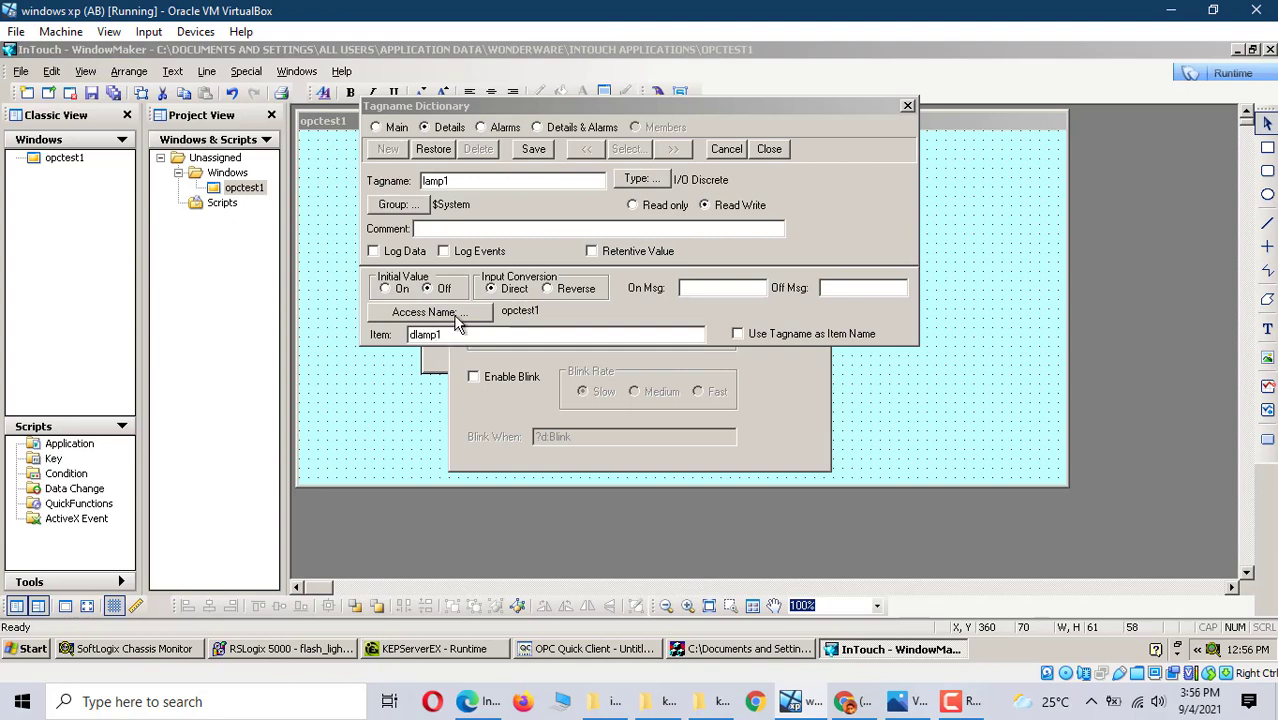
click(535, 151)
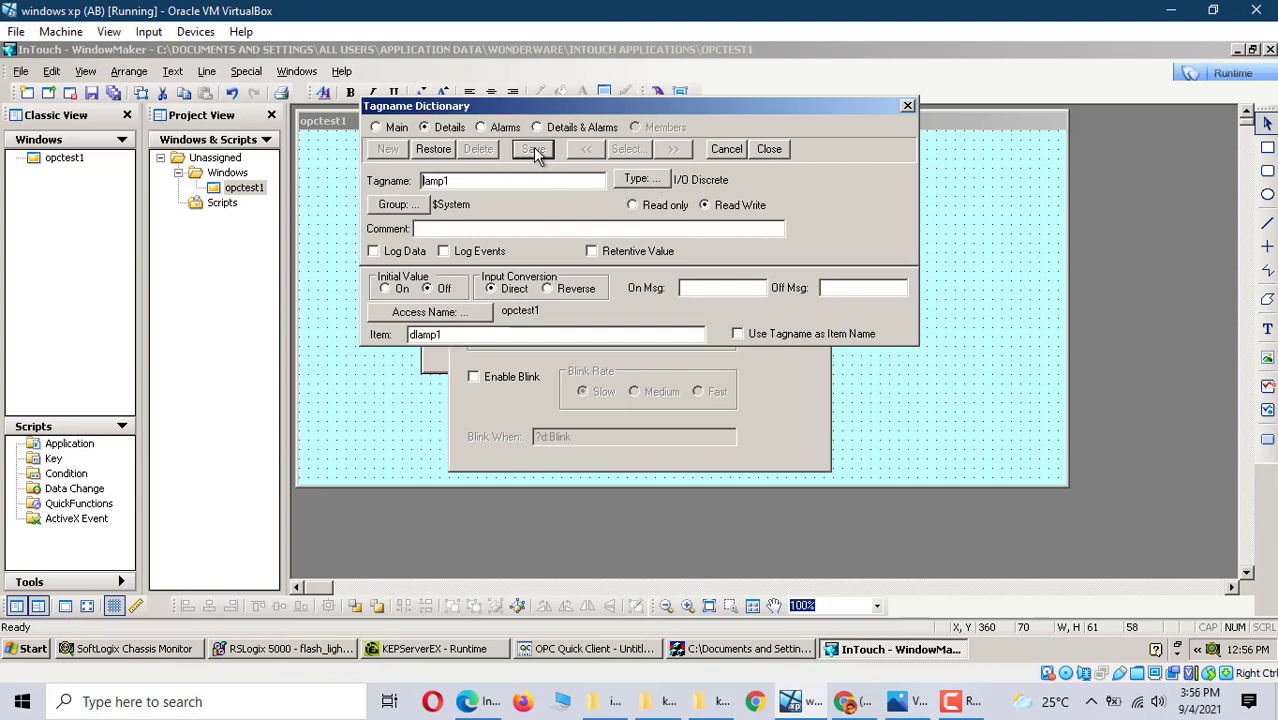
click(782, 150)
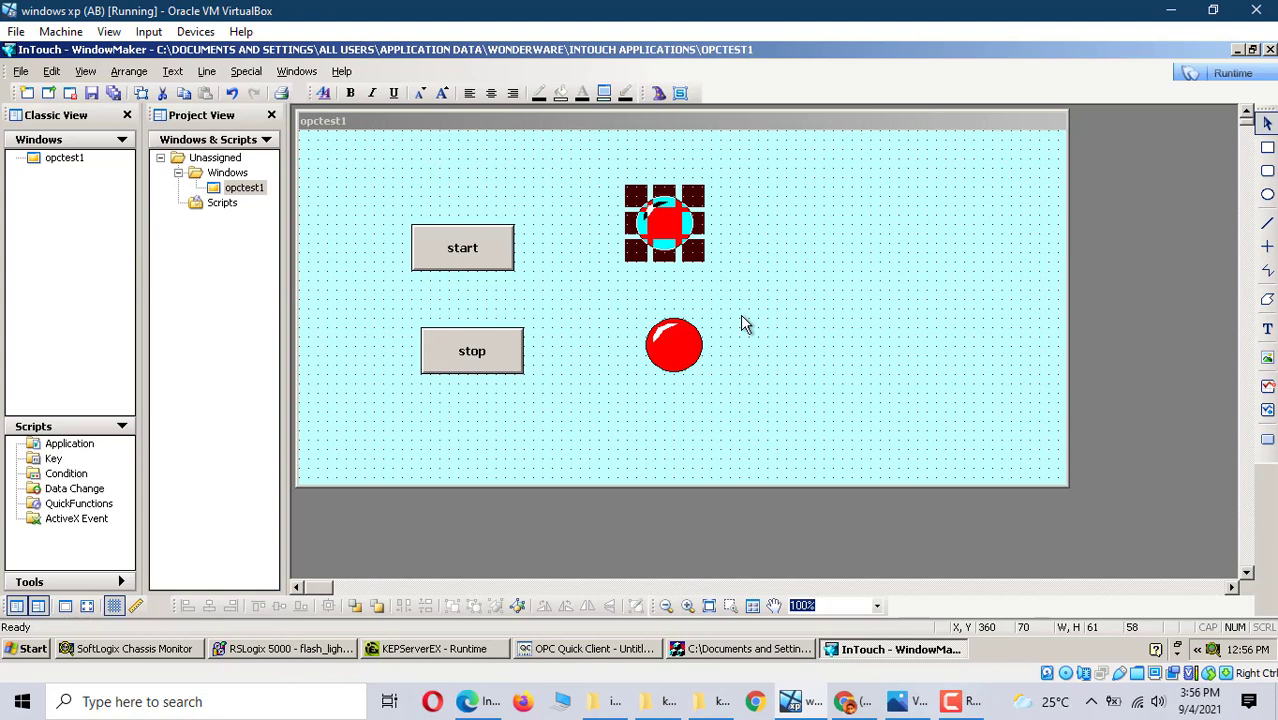
- Set the lower light's expression to lamp2 and start defining it as a new tag
click(683, 343)
double_click(683, 343)
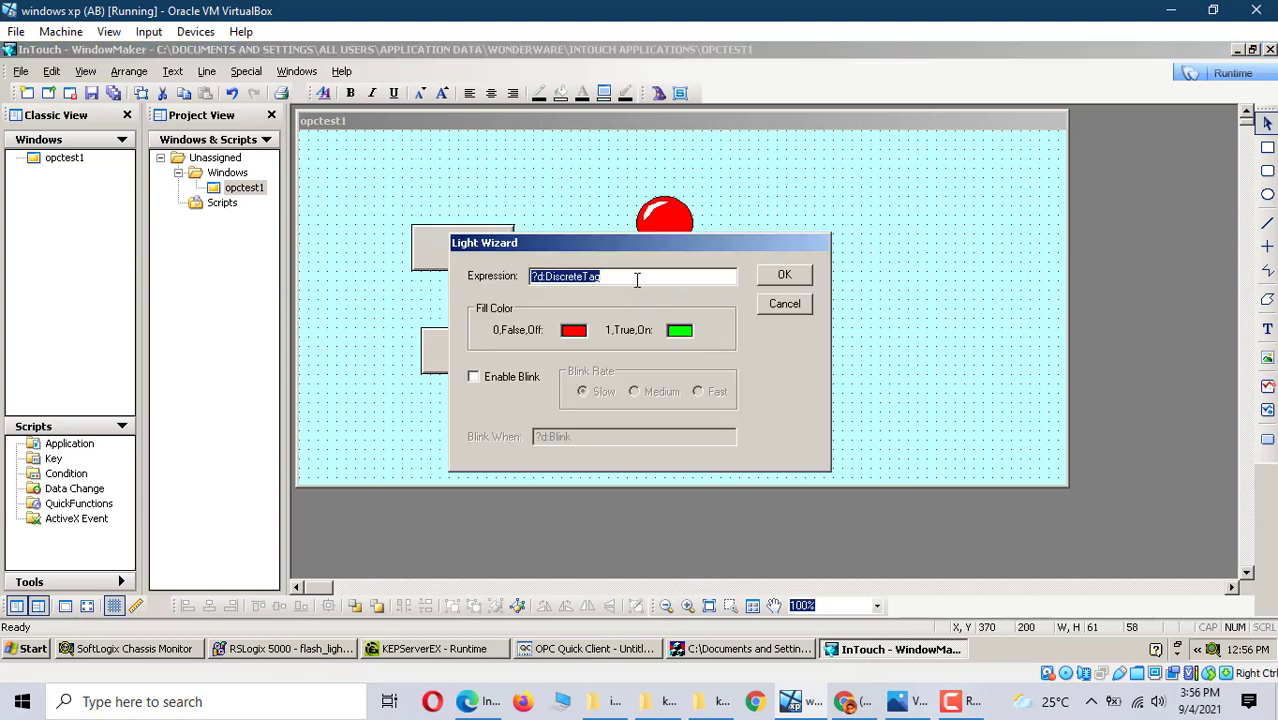
text(lamp2)
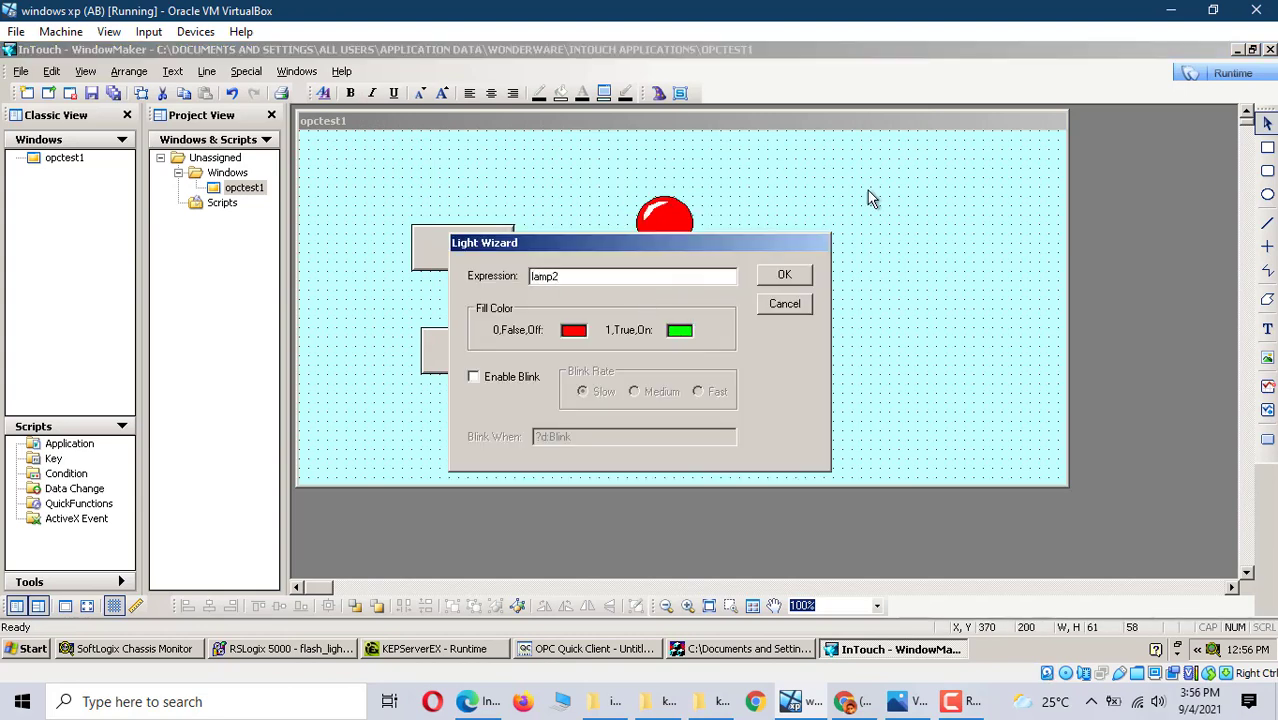
click(789, 279)
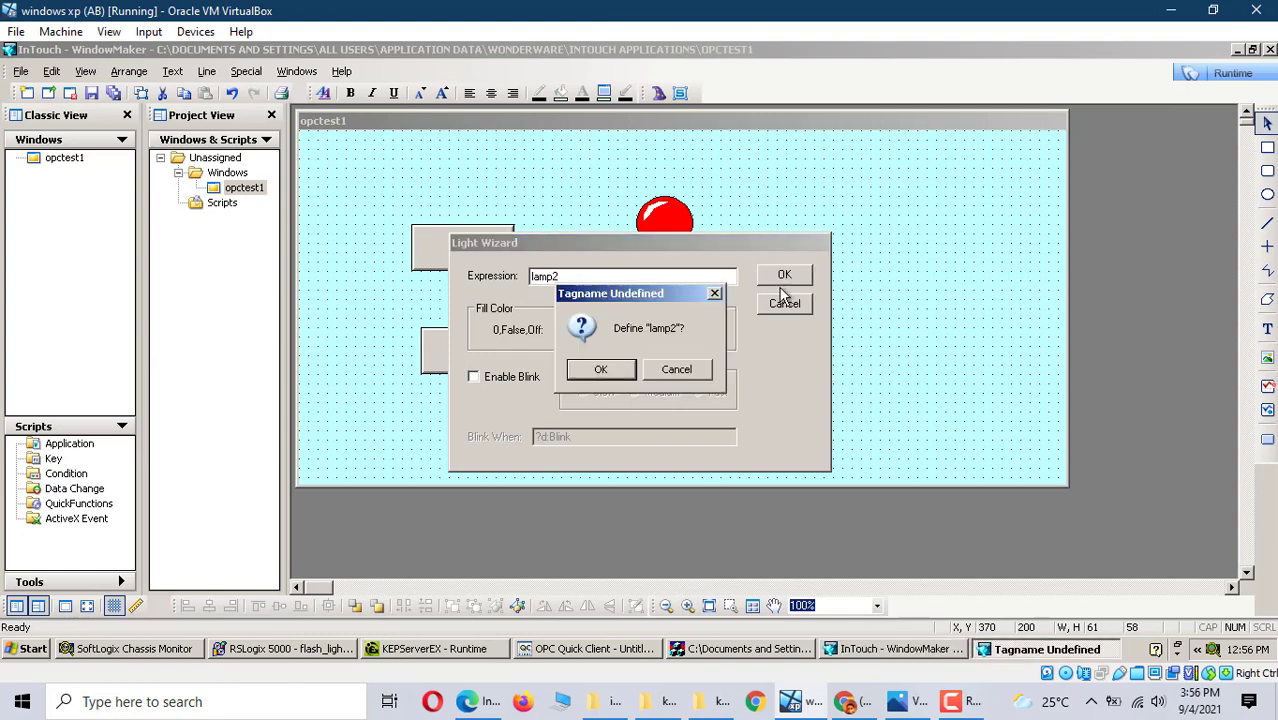
click(600, 369)
- Define the lamp2 tag as I/O Discrete with item dlamp2, save it, and close its definition and the light's settings
click(640, 180)
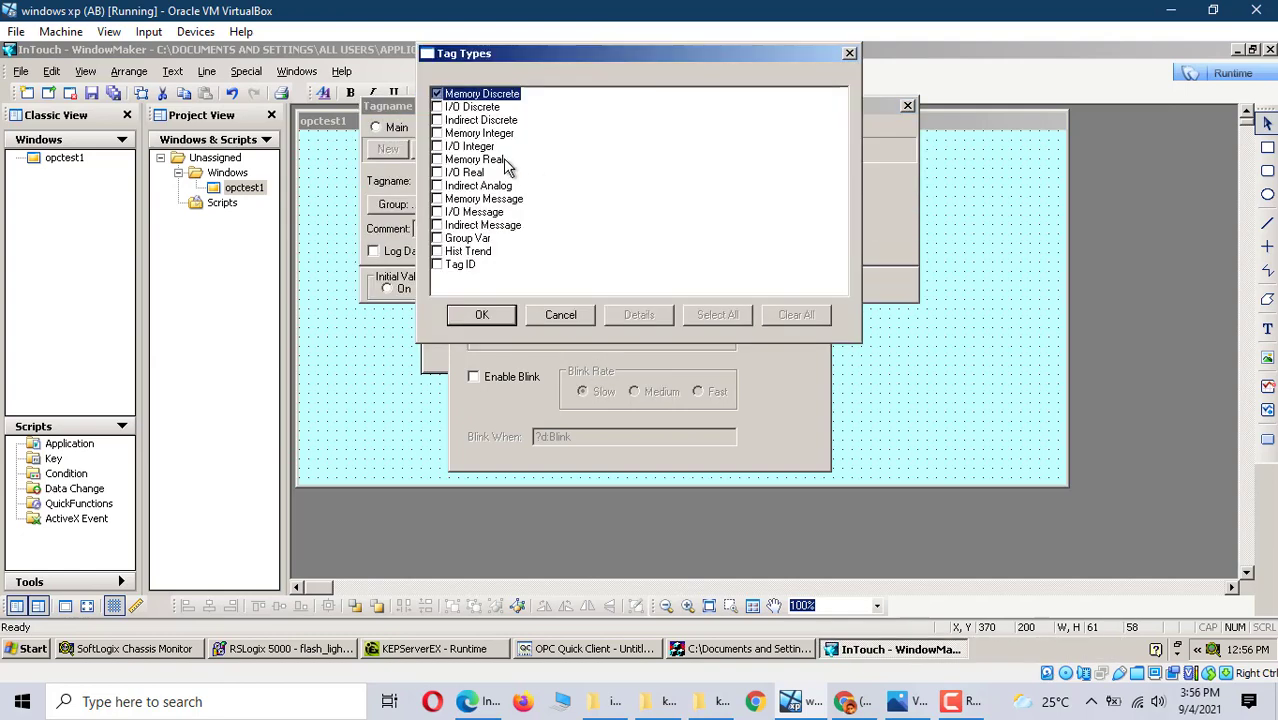
click(437, 109)
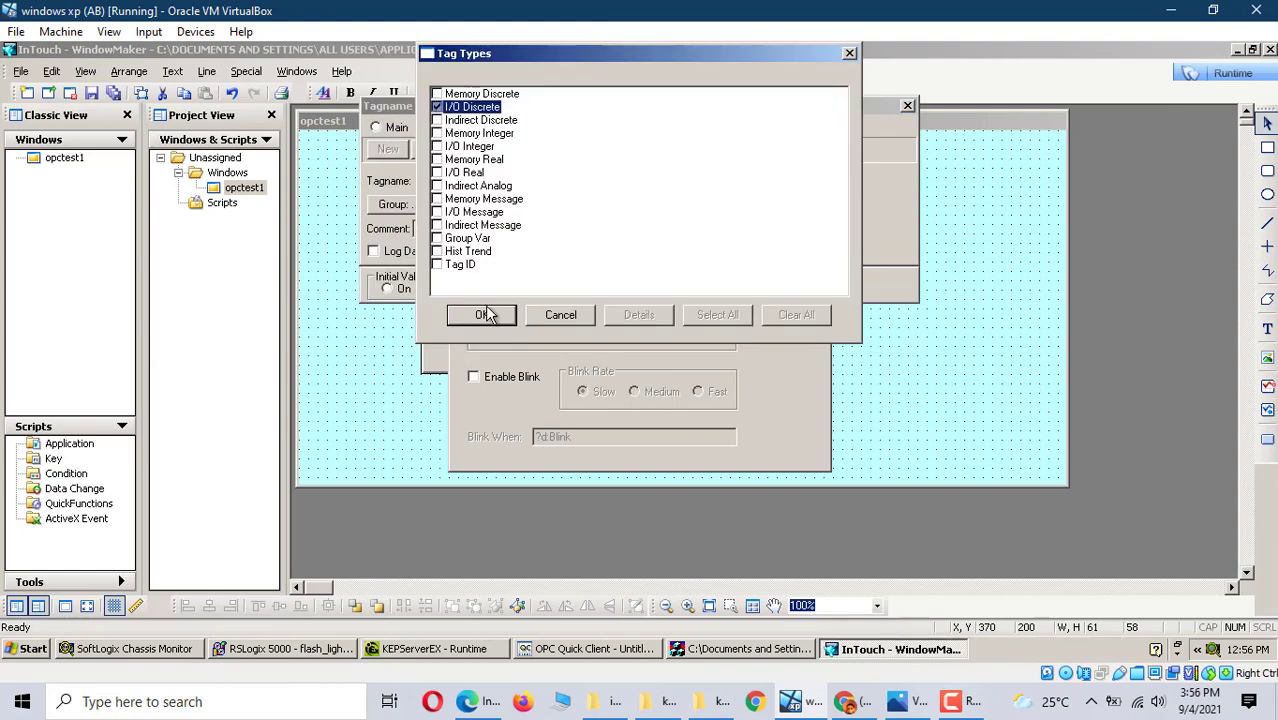
click(481, 314)
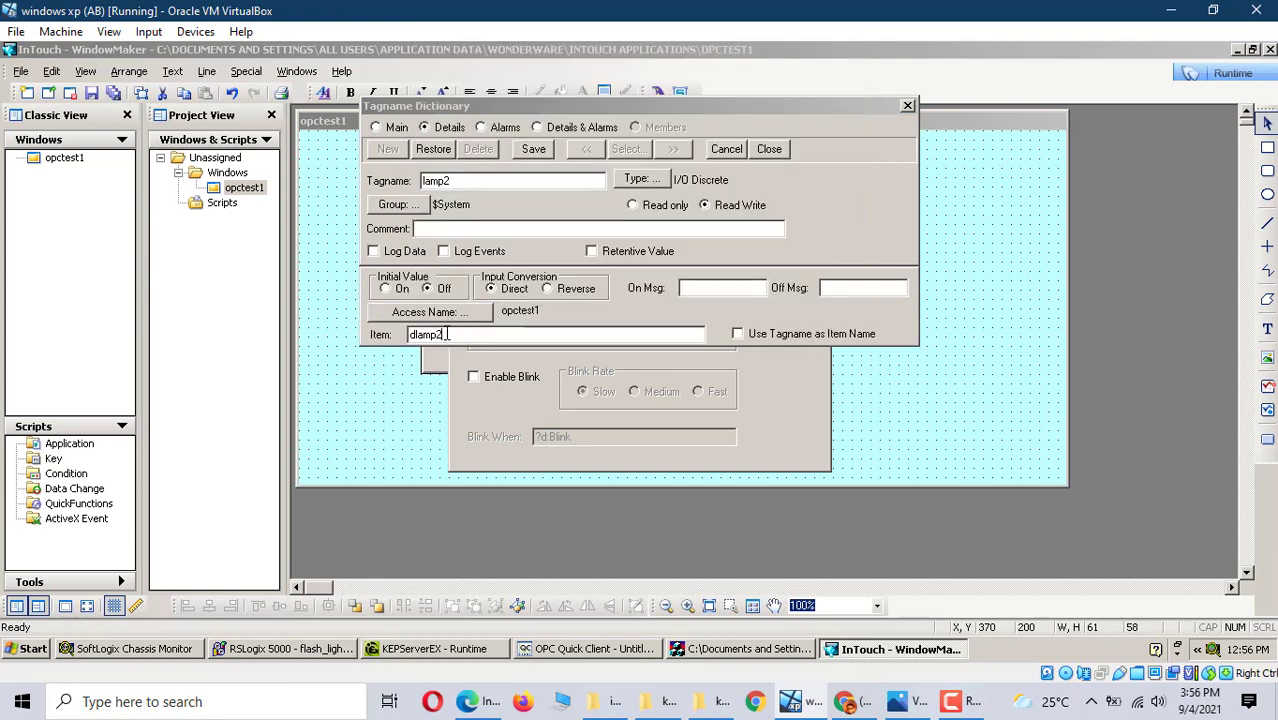
click(533, 149)
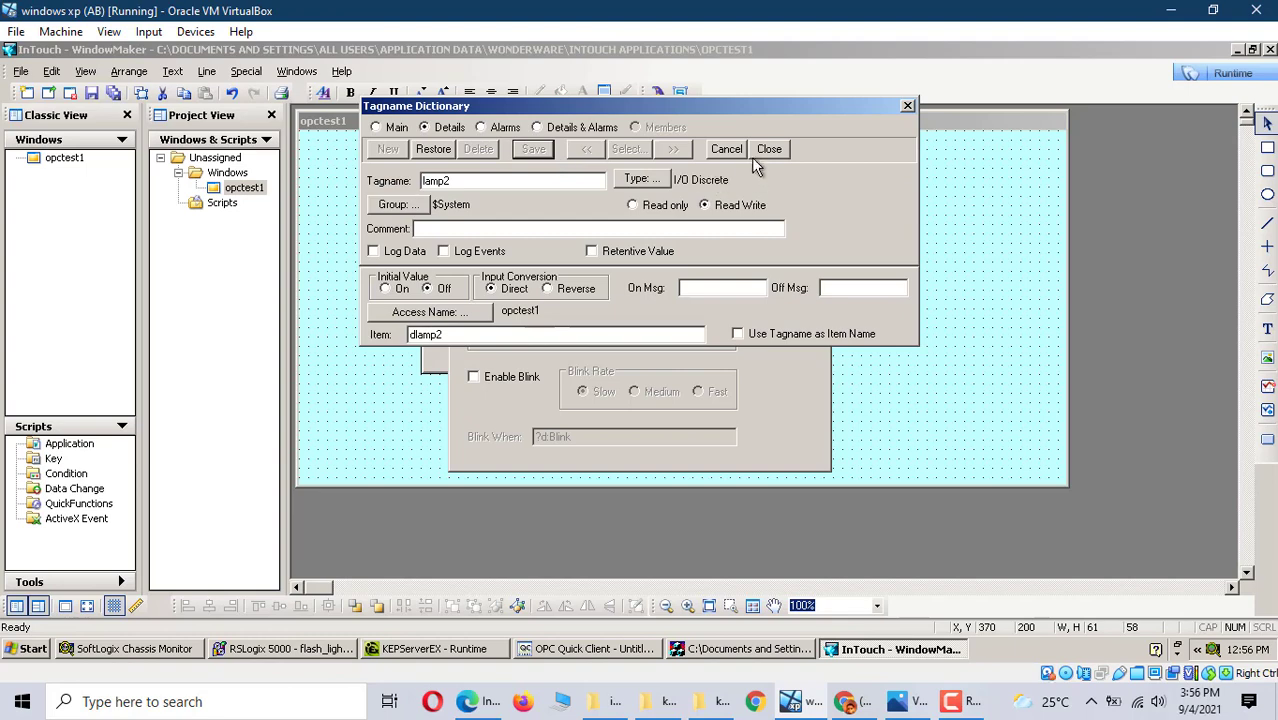
click(757, 152)
click(845, 240)
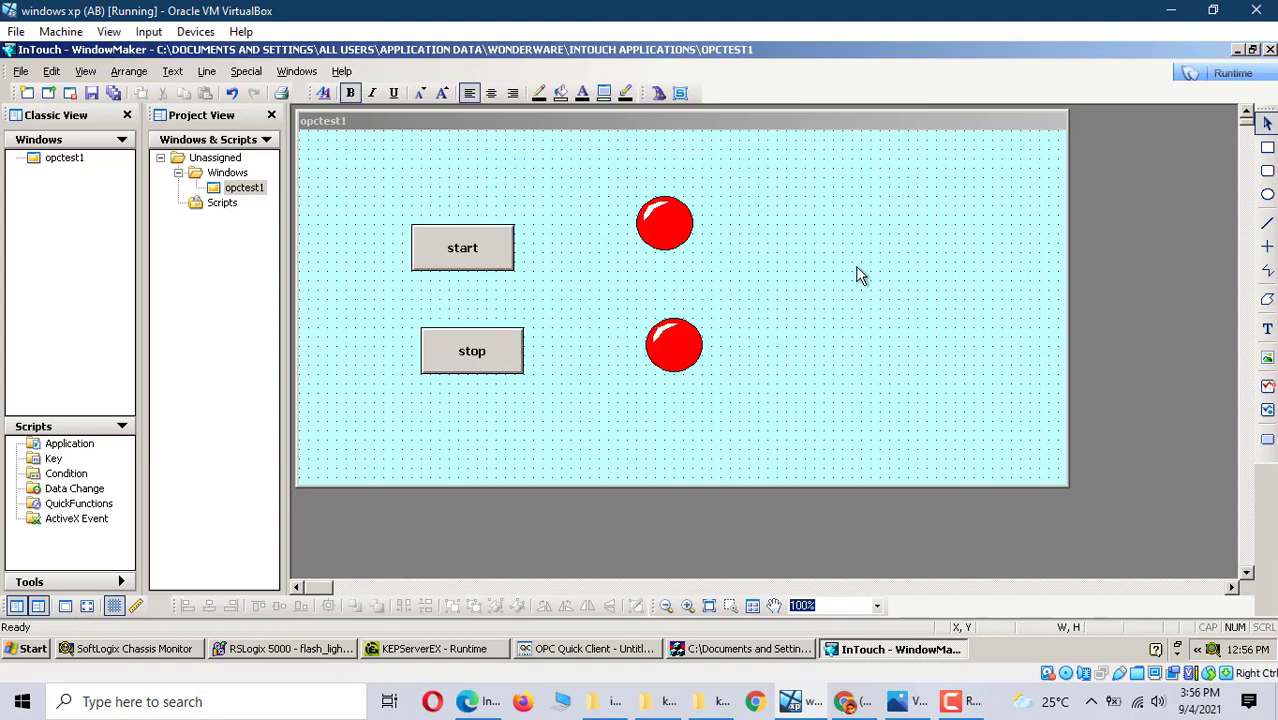
- Launch the InTouch application in runtime, ignoring the missing license to run it in demo mode
click(1256, 82)
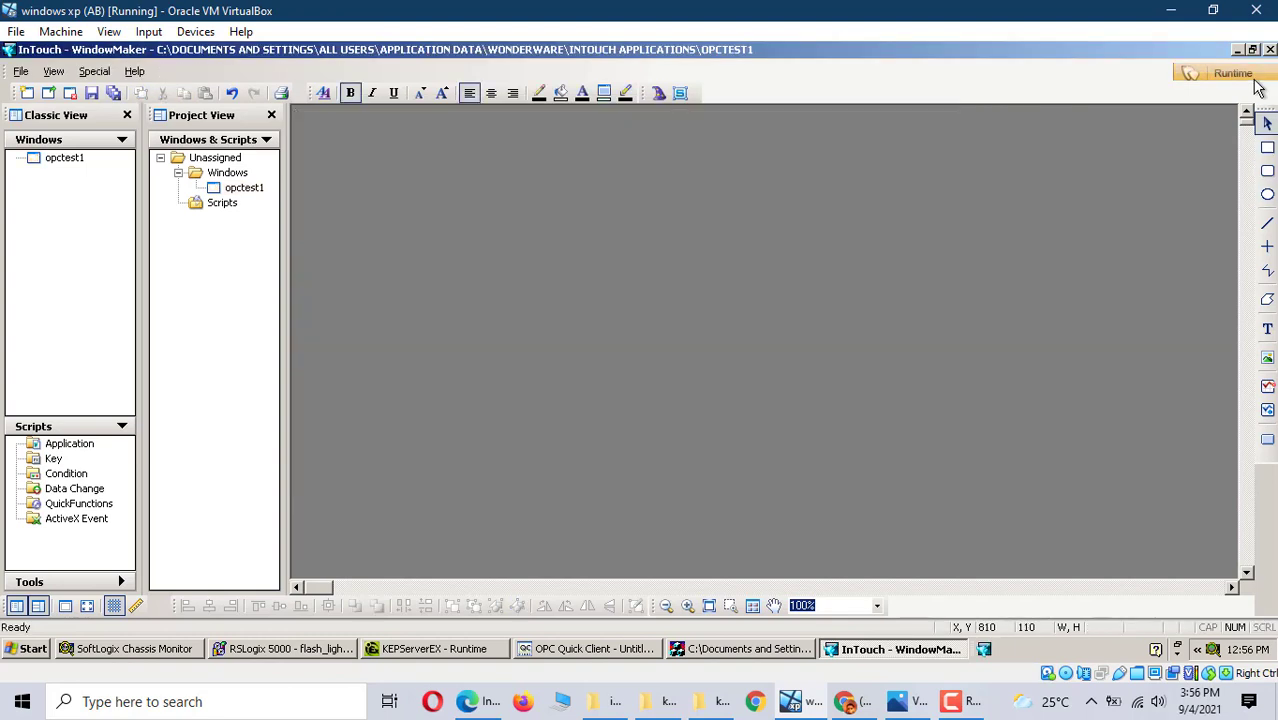
click(1256, 86)
click(648, 380)
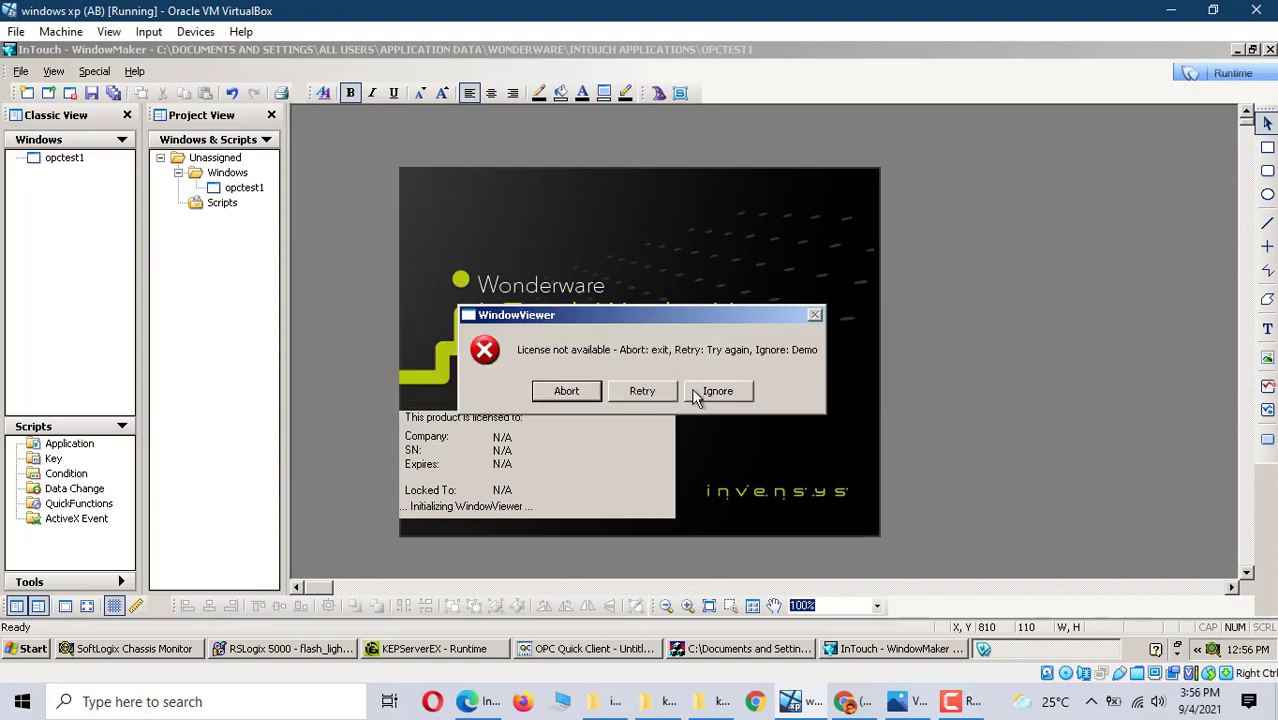
click(729, 390)
click(656, 390)
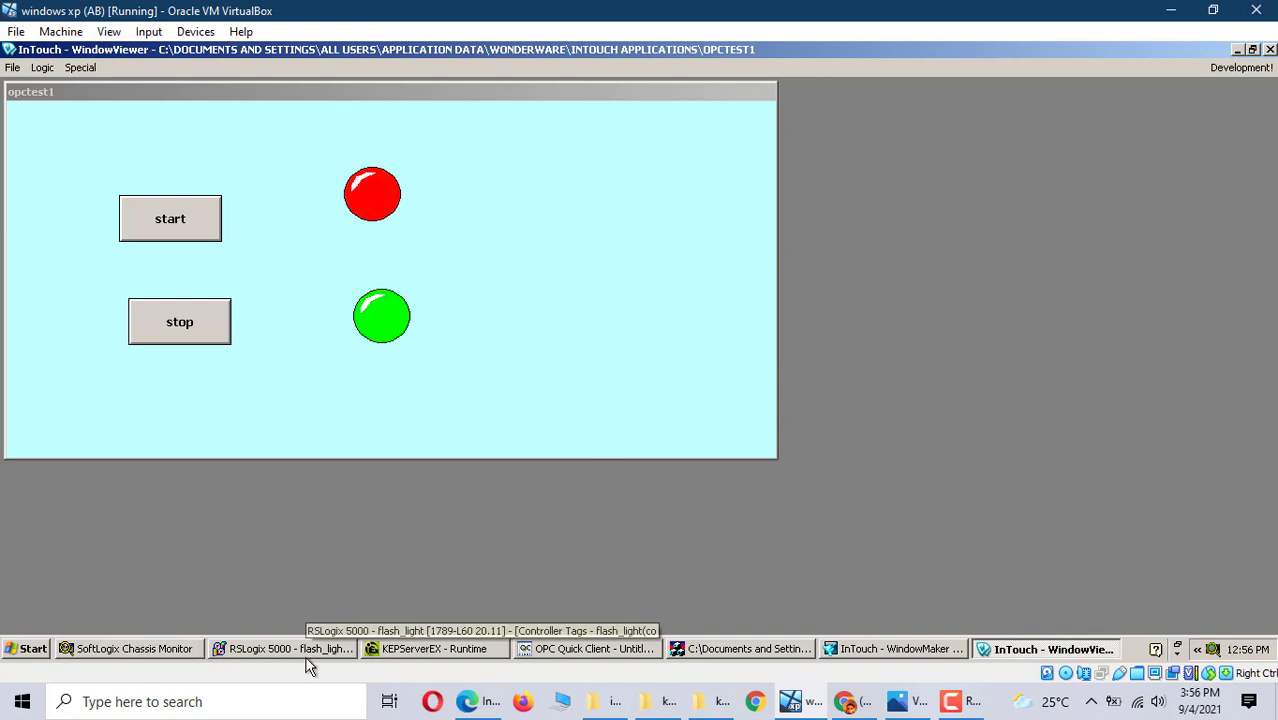
- Switch to RSLogix 5000 and open MainRoutine to examine the live ladder logic
click(155, 655)
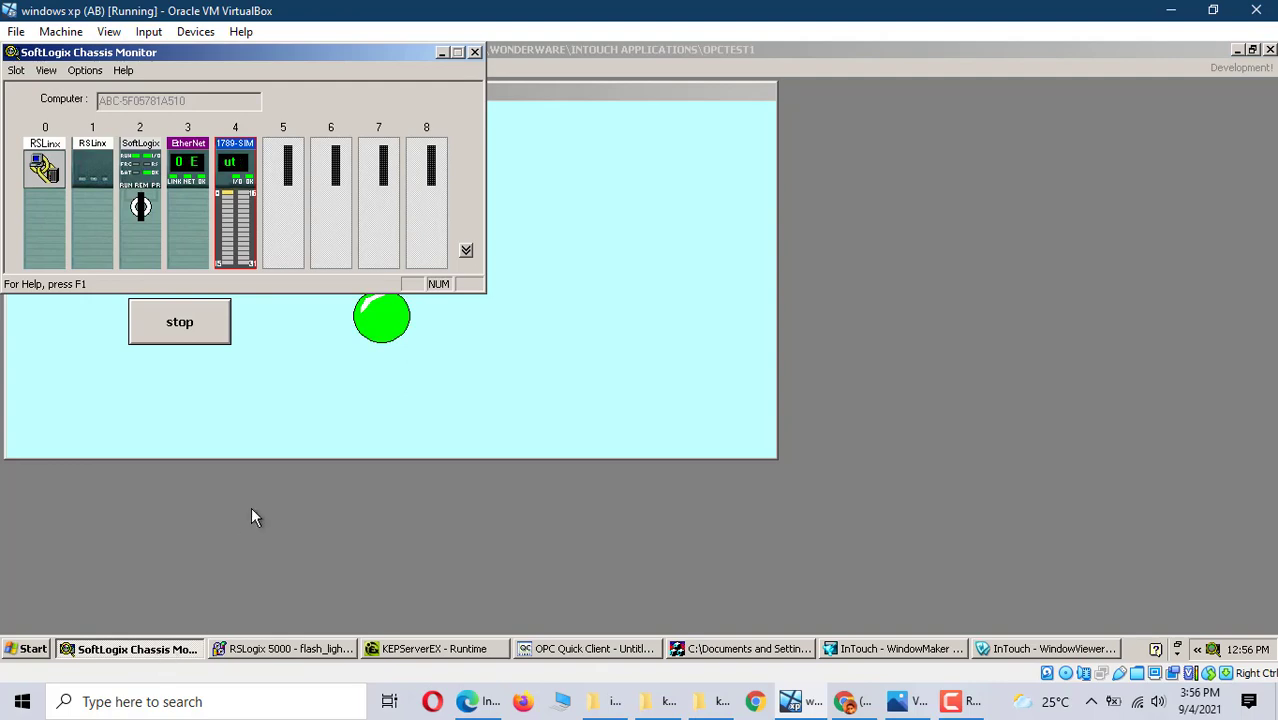
click(441, 52)
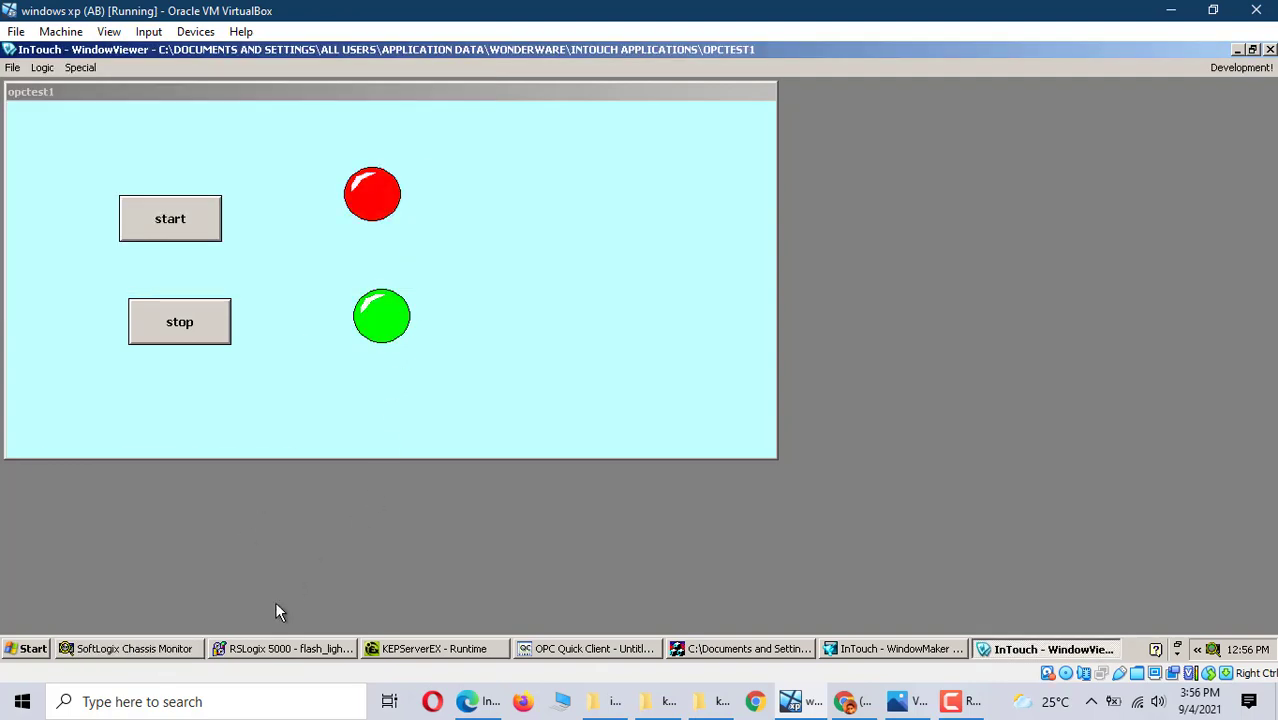
click(280, 648)
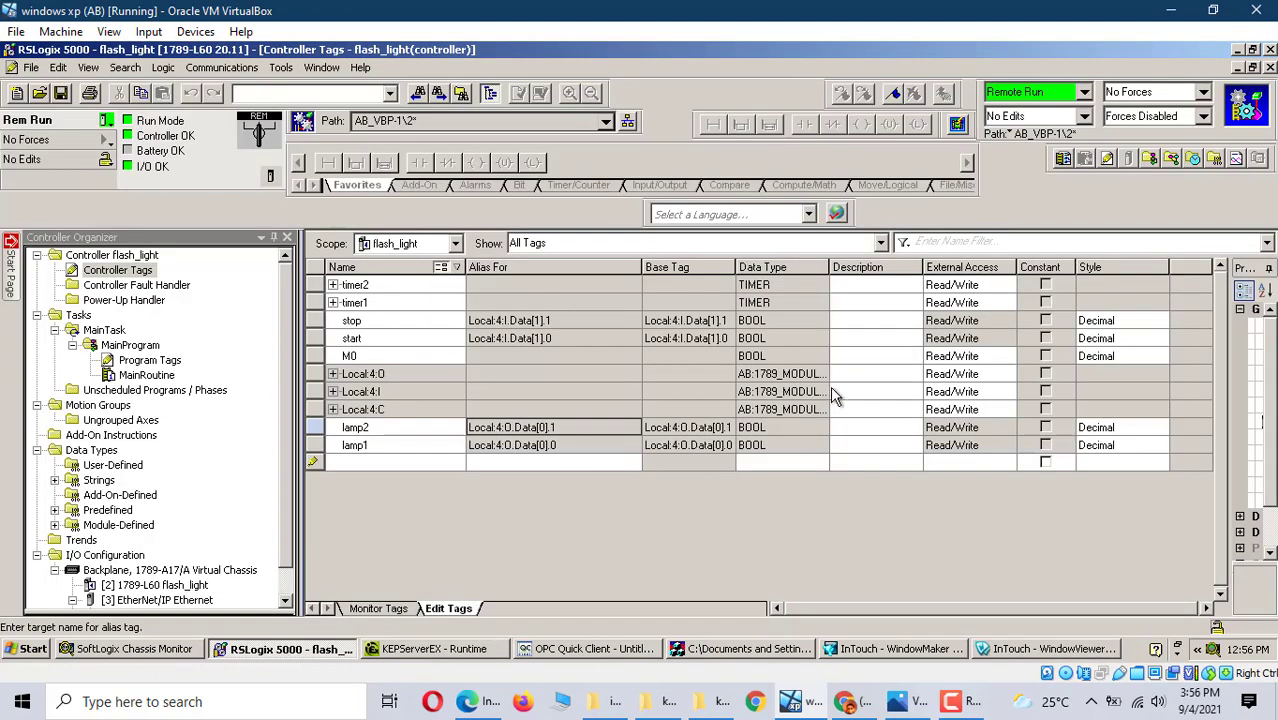
double_click(146, 376)
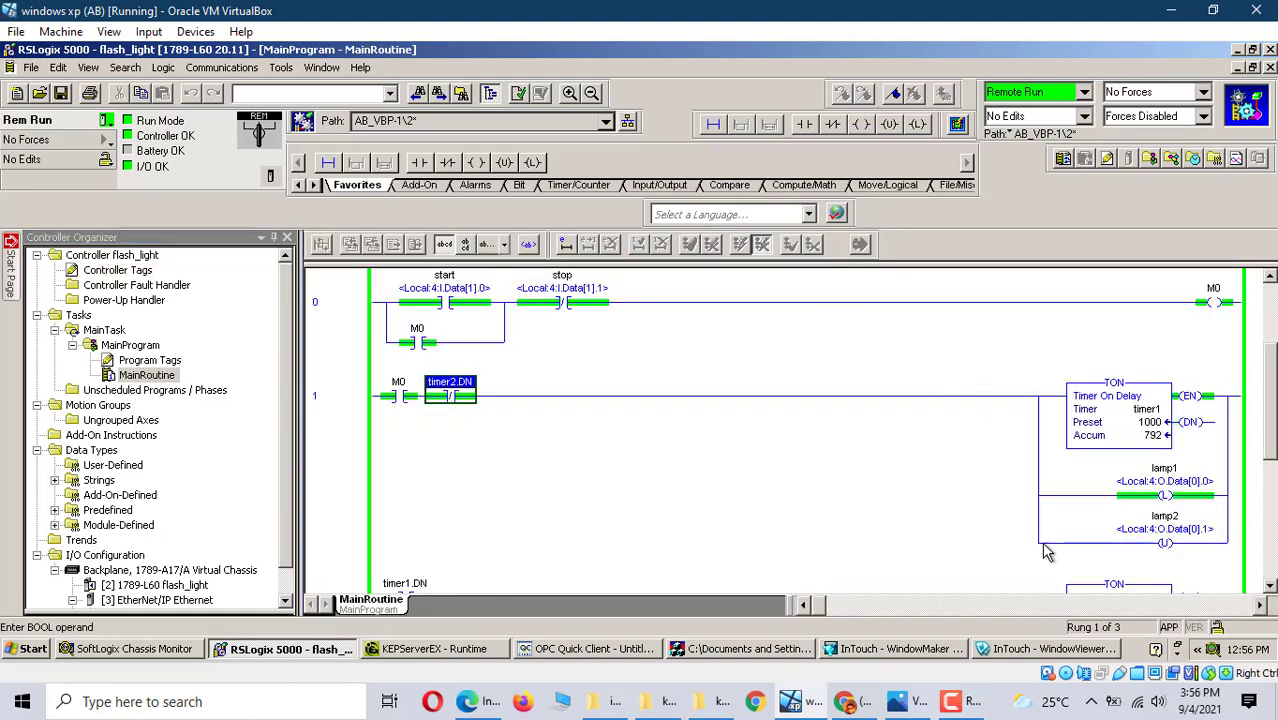
- Operate the stop button in the running InTouch window and check the response in RSLogix 5000's MainRoutine
click(1038, 654)
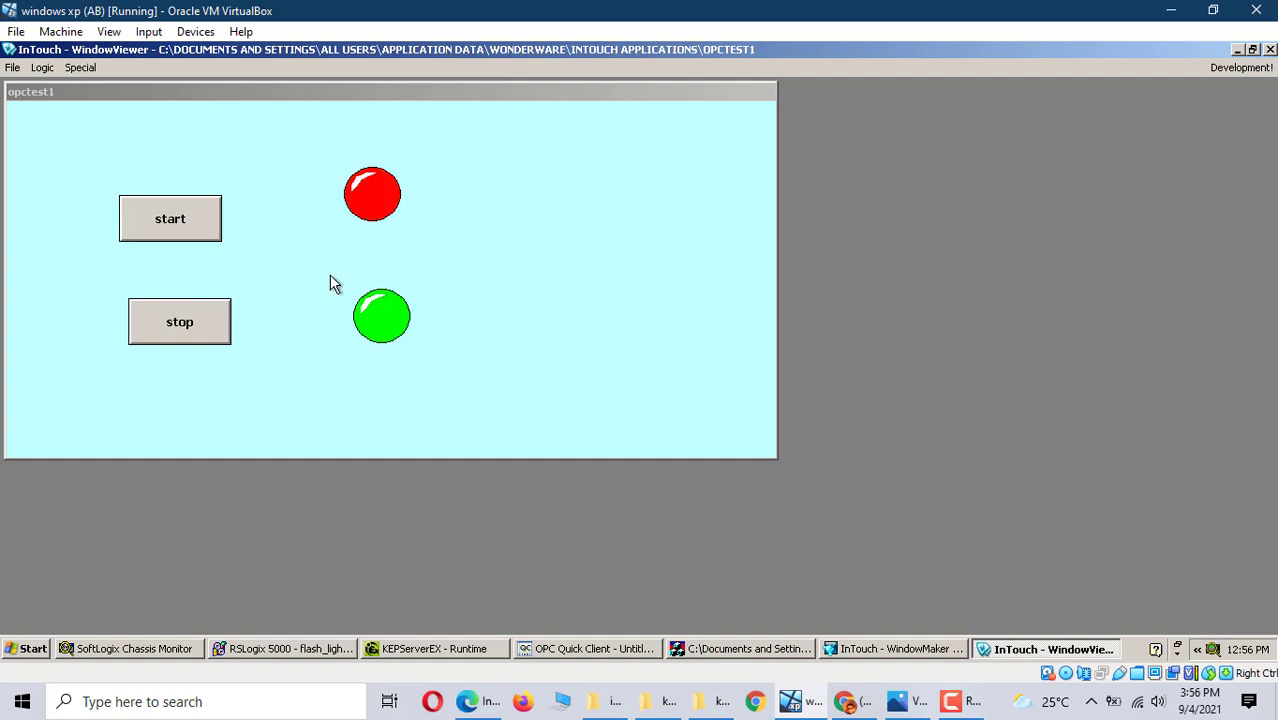
click(175, 334)
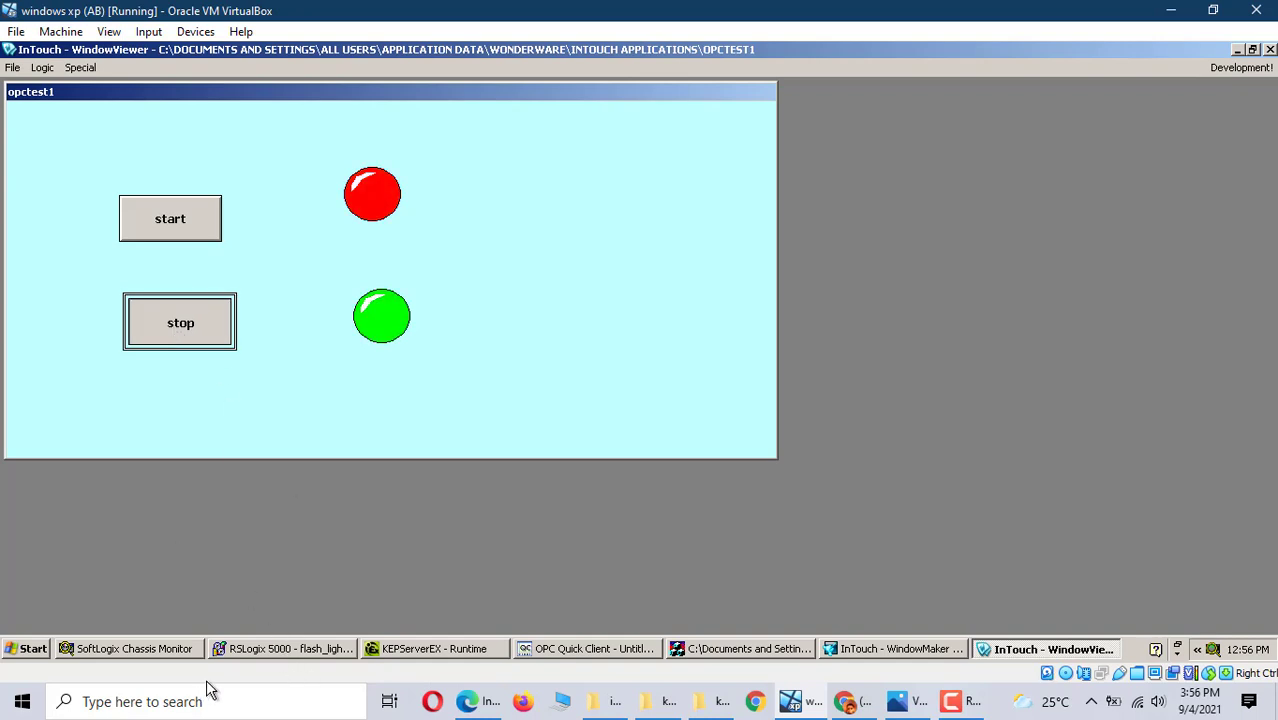
click(262, 651)
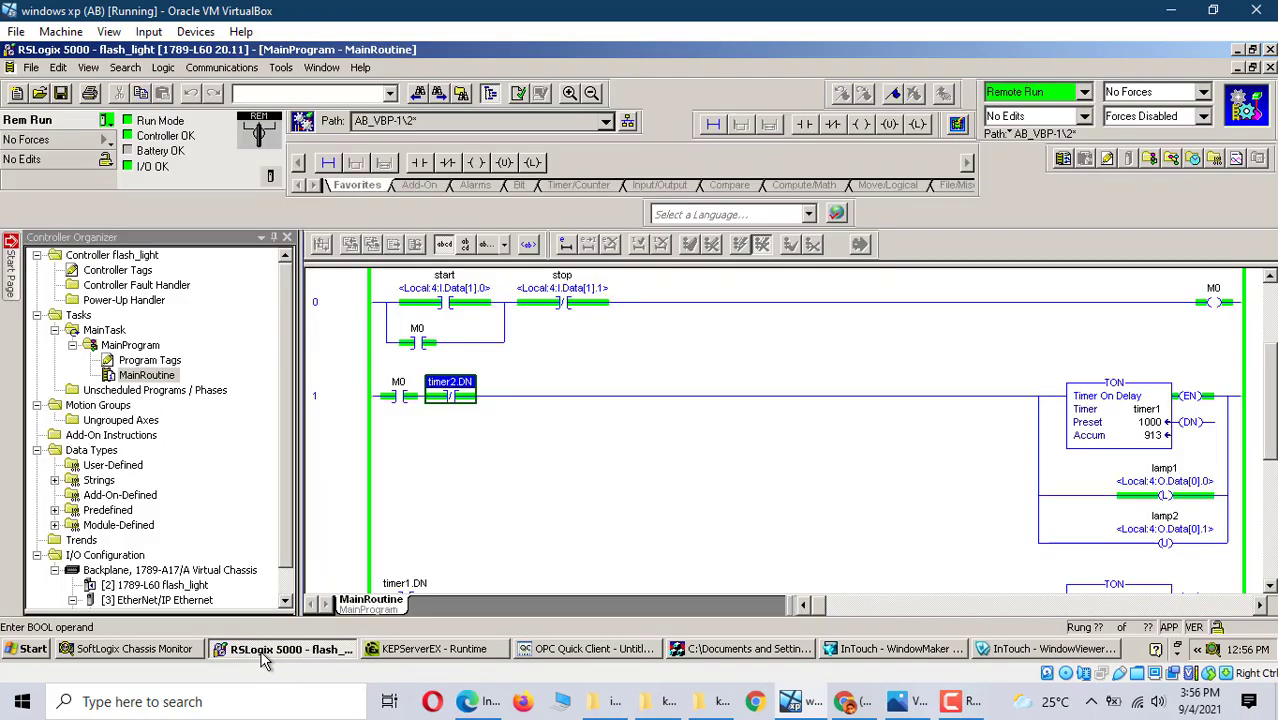
- In SoftLogix Chassis Monitor, open slot 4's I/O data, switch input 01 on, and switch inputs 00 and 01 off
click(130, 649)
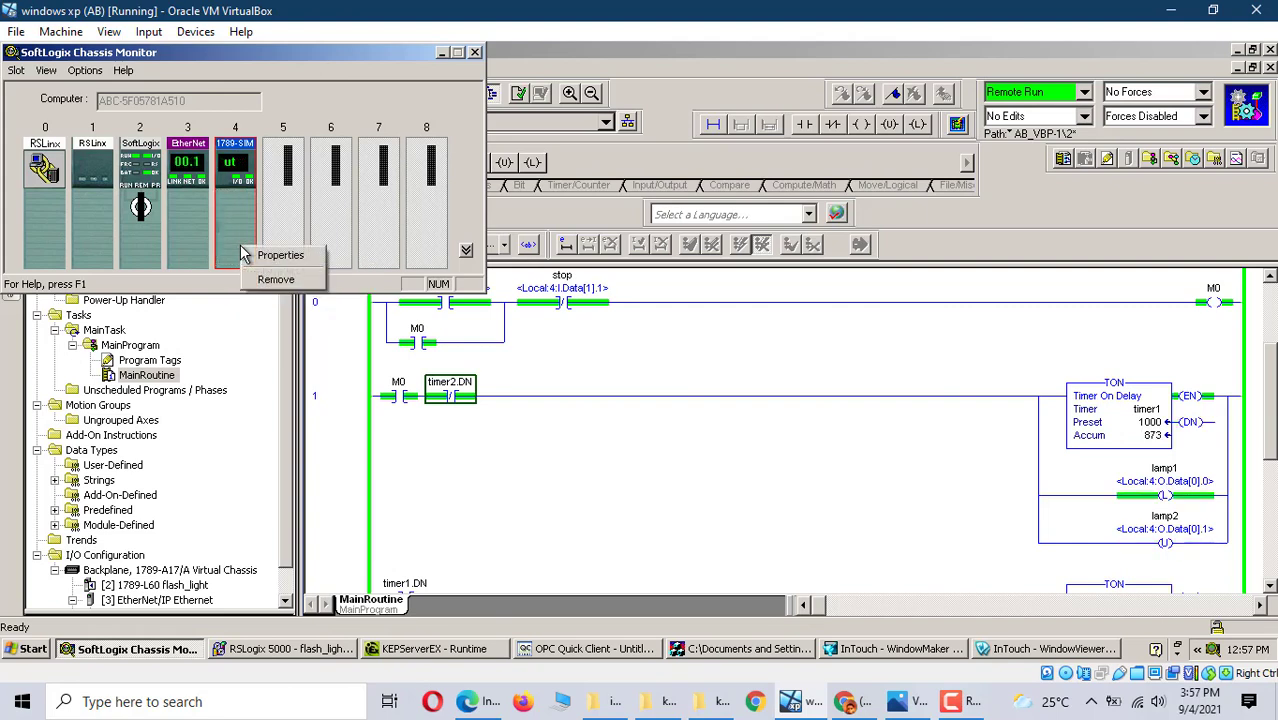
right_click(240, 254)
click(285, 256)
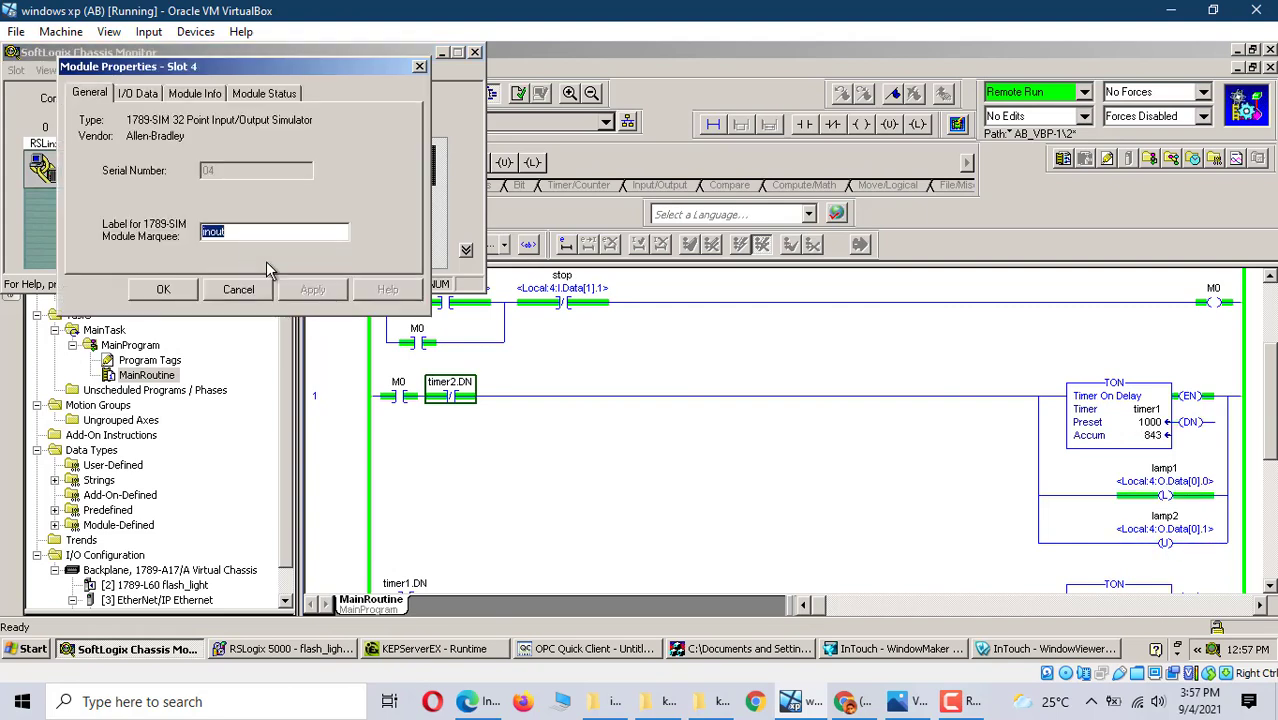
click(138, 93)
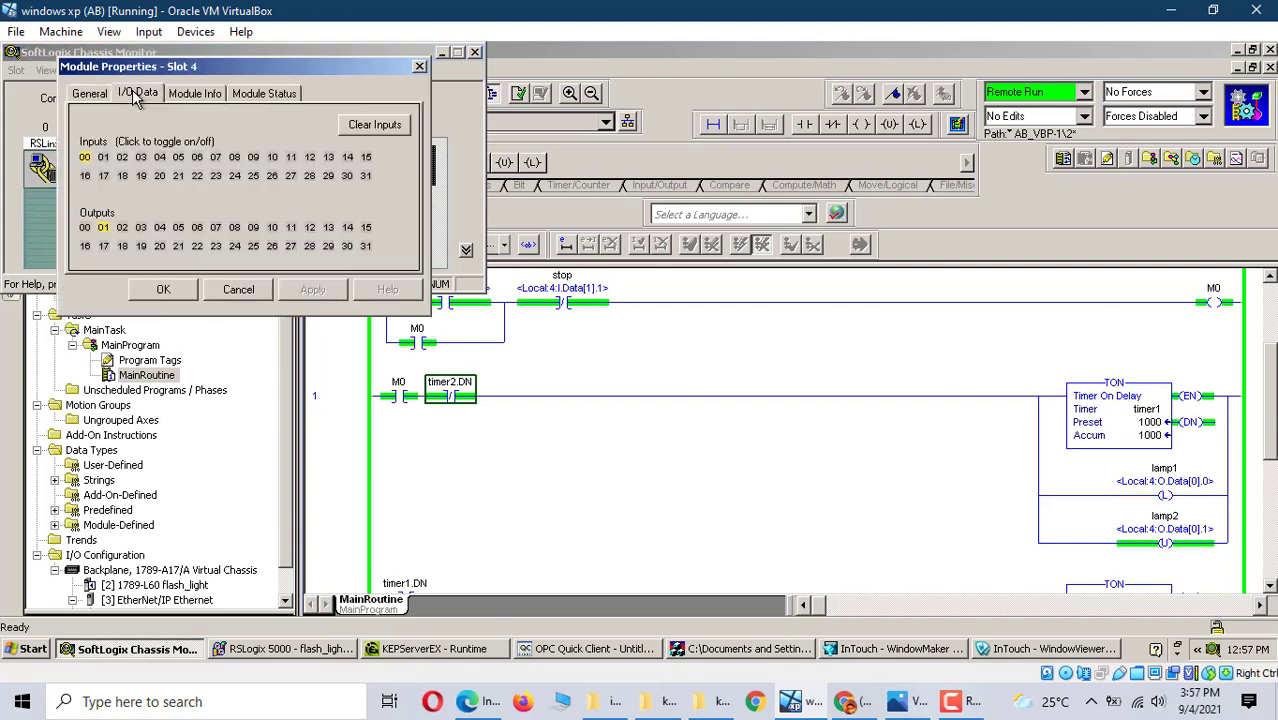
click(104, 158)
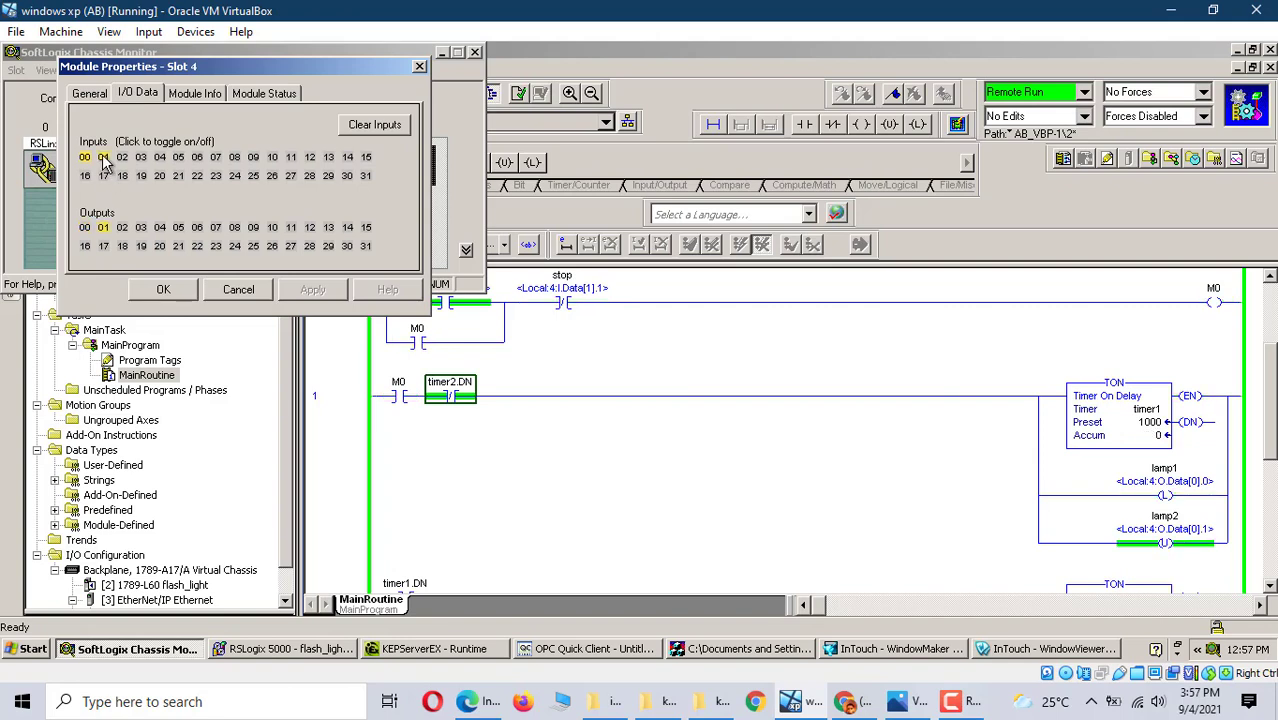
click(85, 158)
click(85, 158)
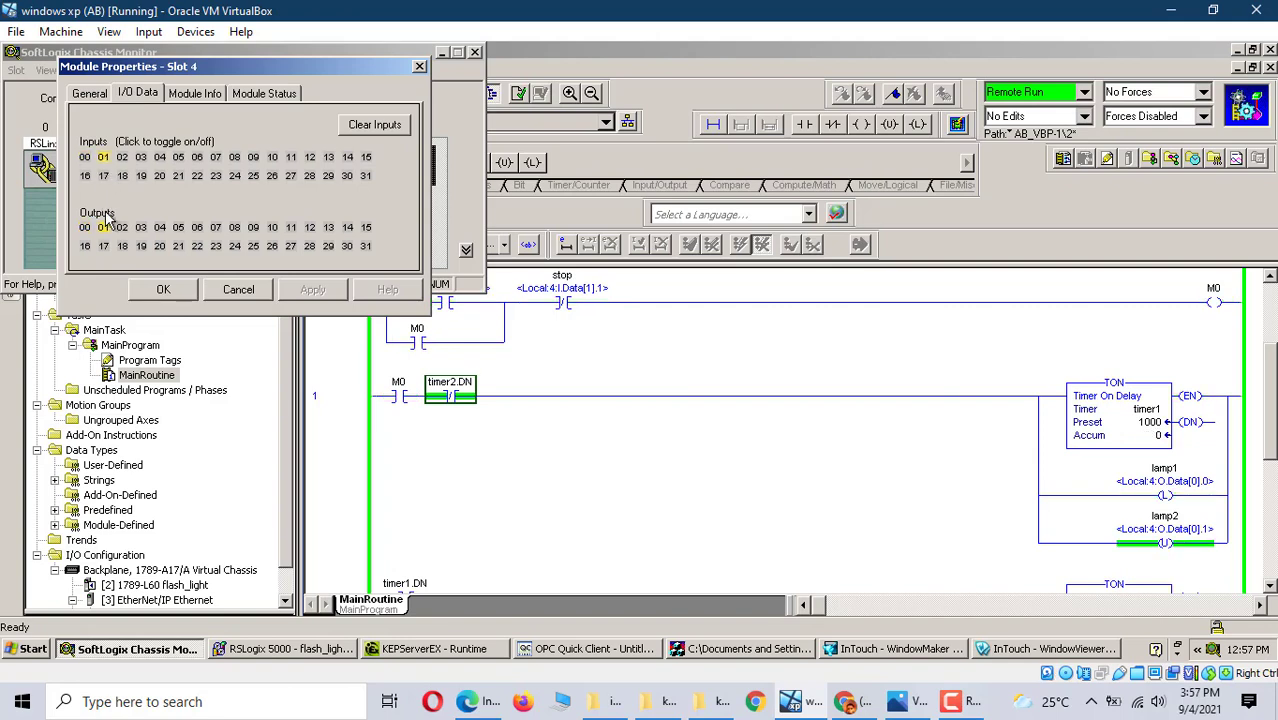
click(102, 158)
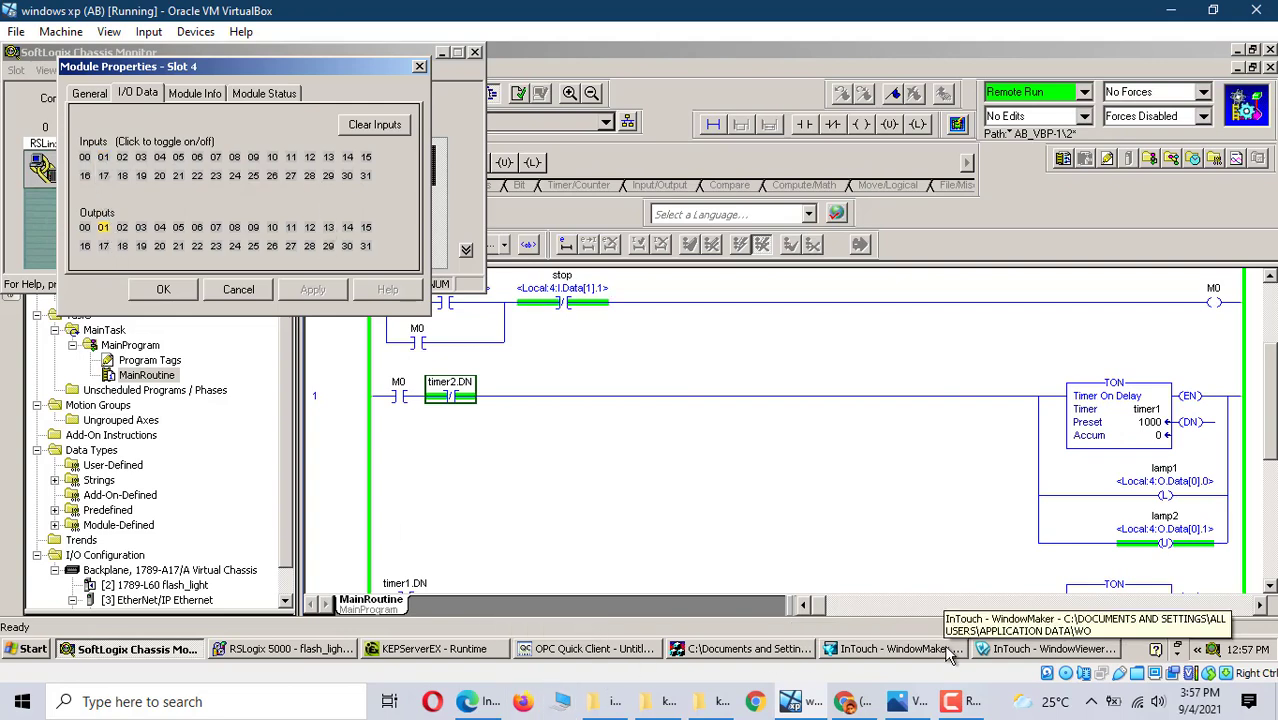
- Switch to InTouch WindowViewer and test the start and stop buttons repeatedly while watching both lights
click(1012, 649)
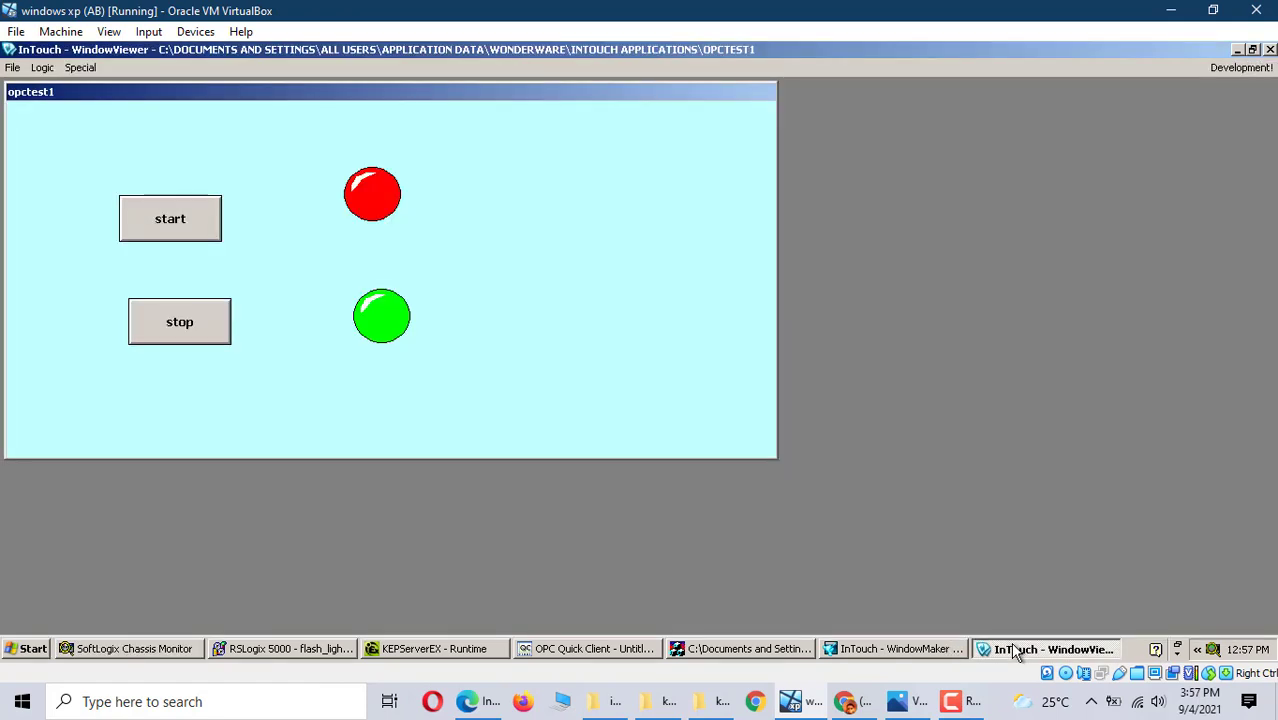
click(184, 229)
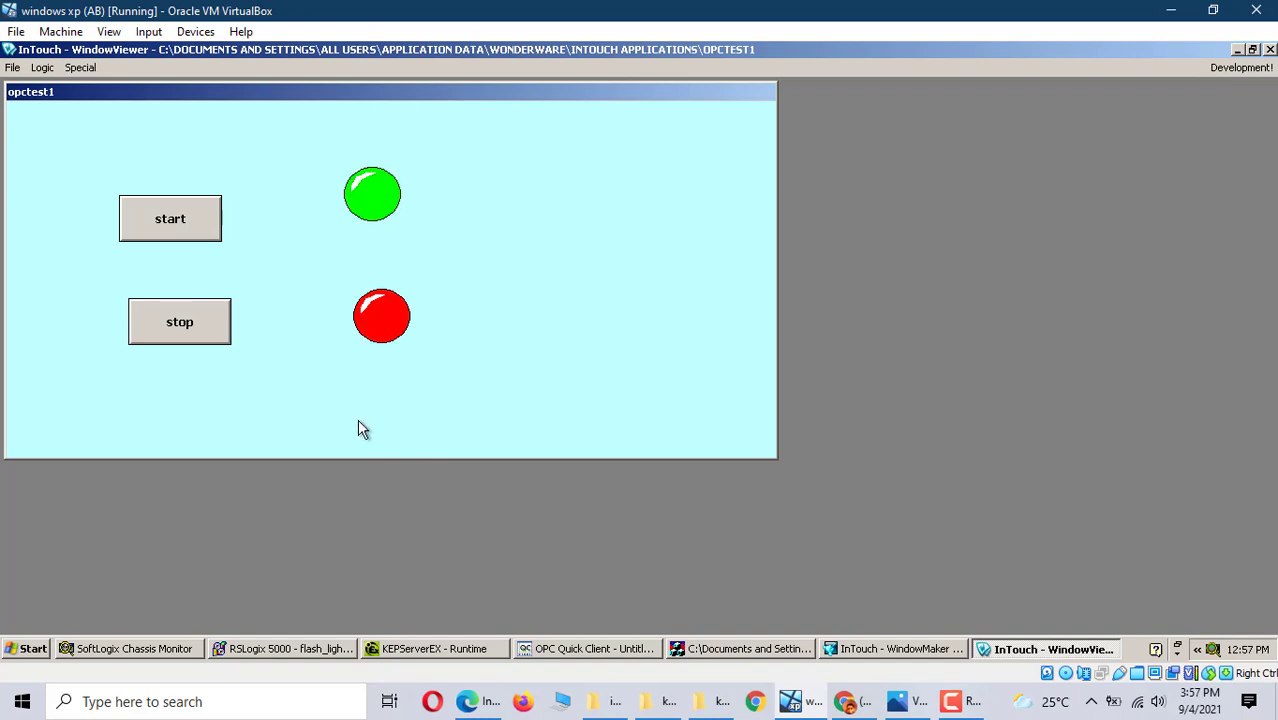
click(200, 345)
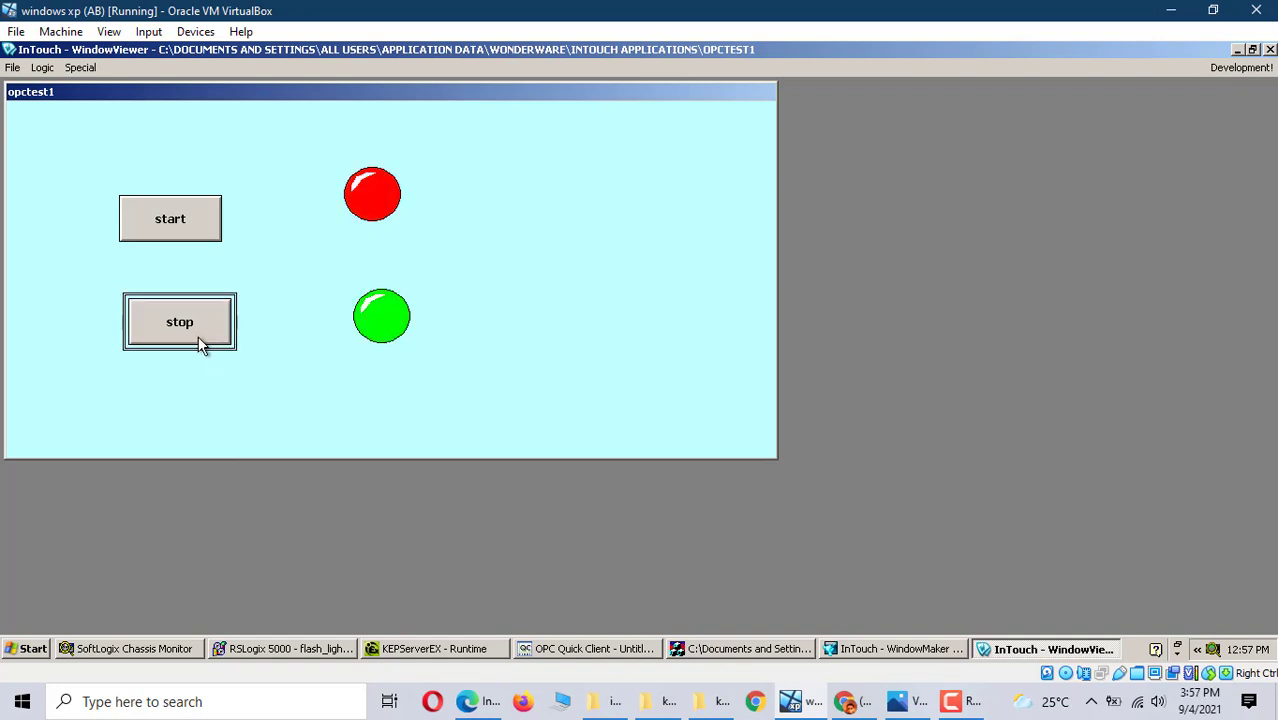
click(188, 226)
click(199, 320)
click(172, 232)
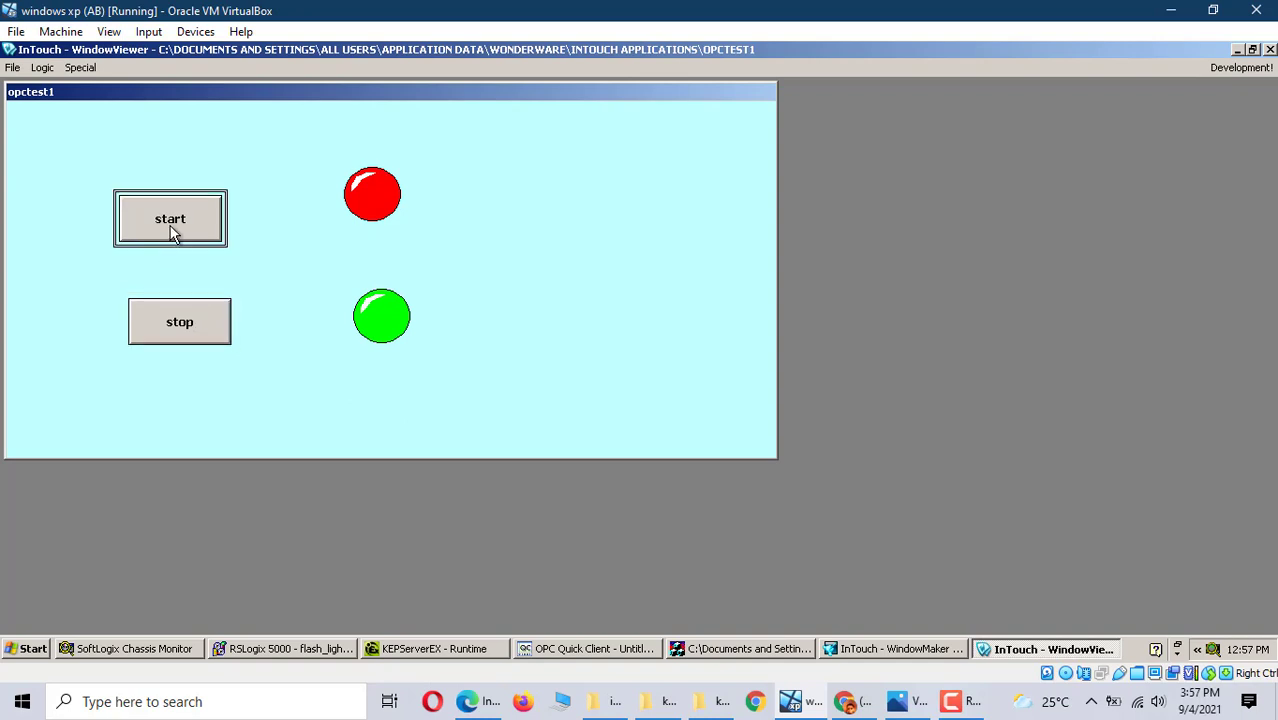
click(218, 340)
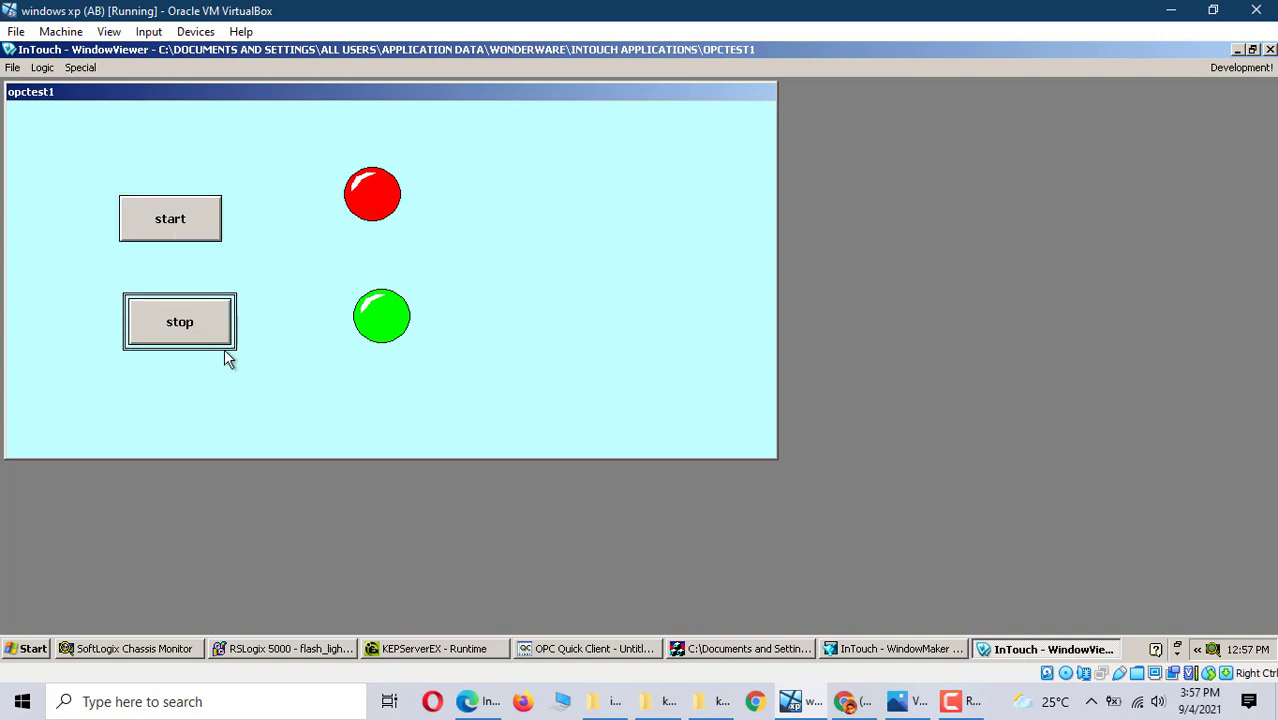
click(162, 224)
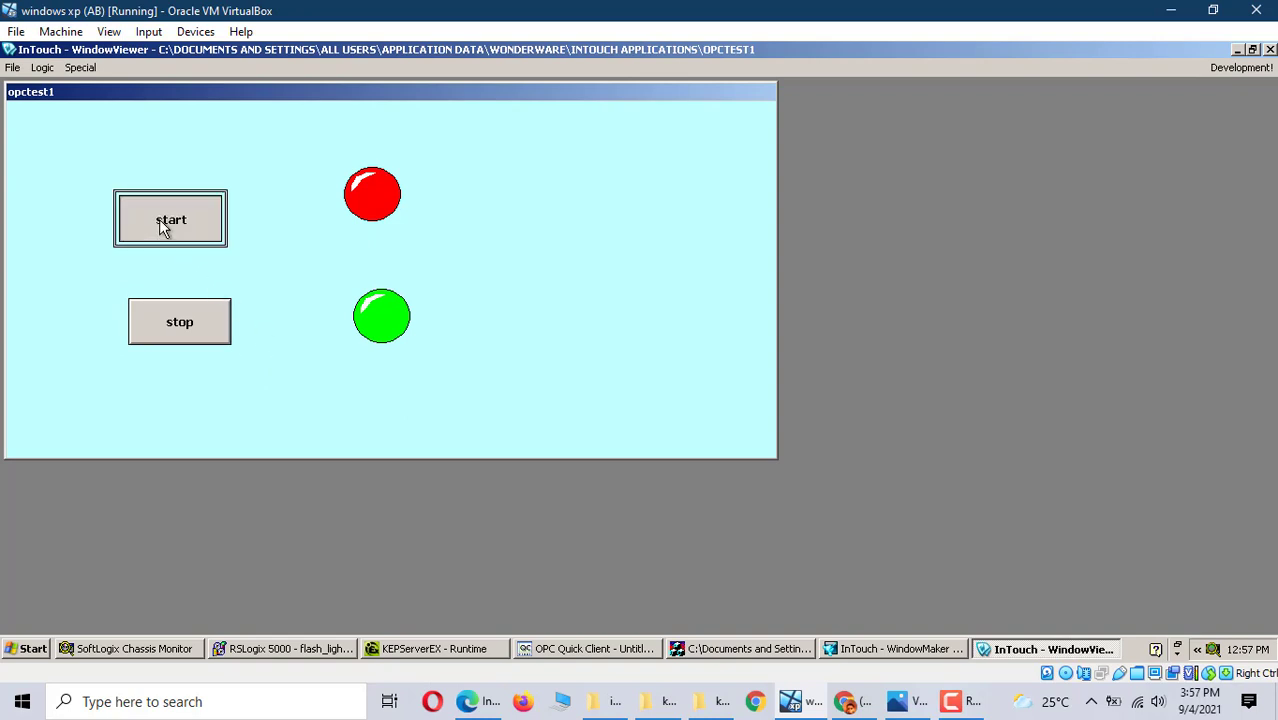
- Turn on slot 4 input 00 in SoftLogix Chassis Monitor and retest the stop and start buttons in InTouch WindowViewer
click(190, 649)
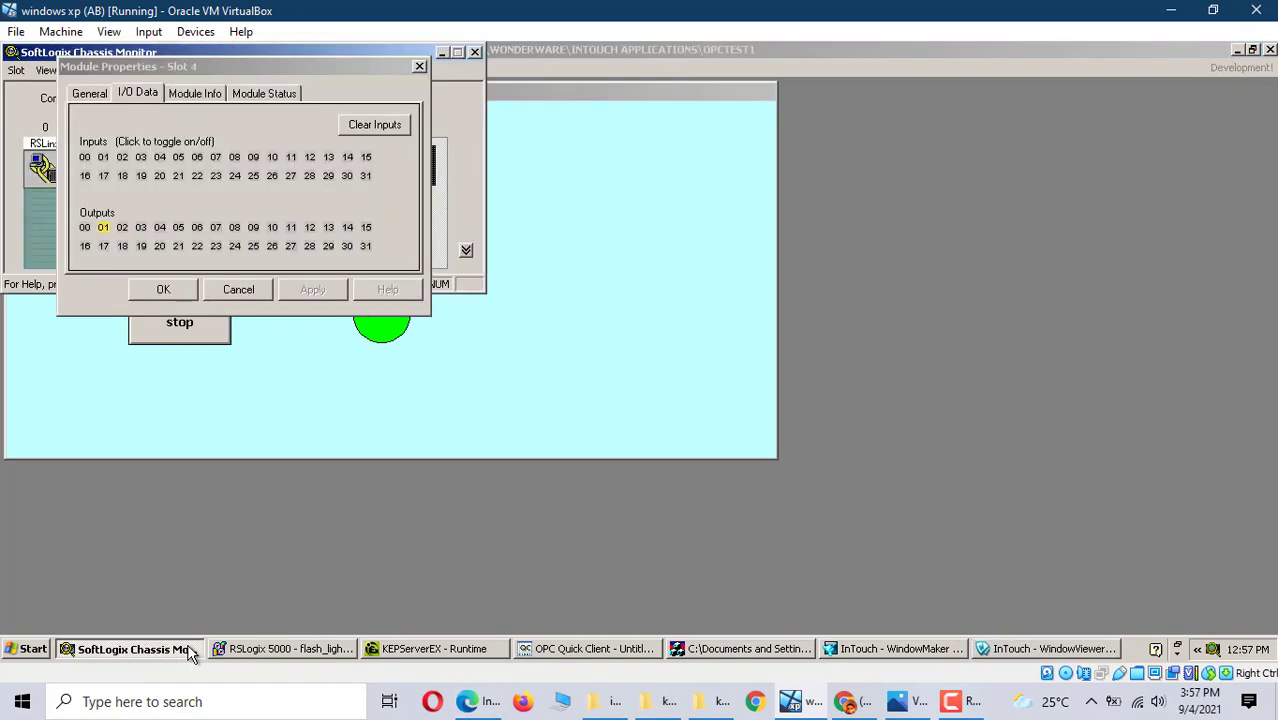
click(85, 158)
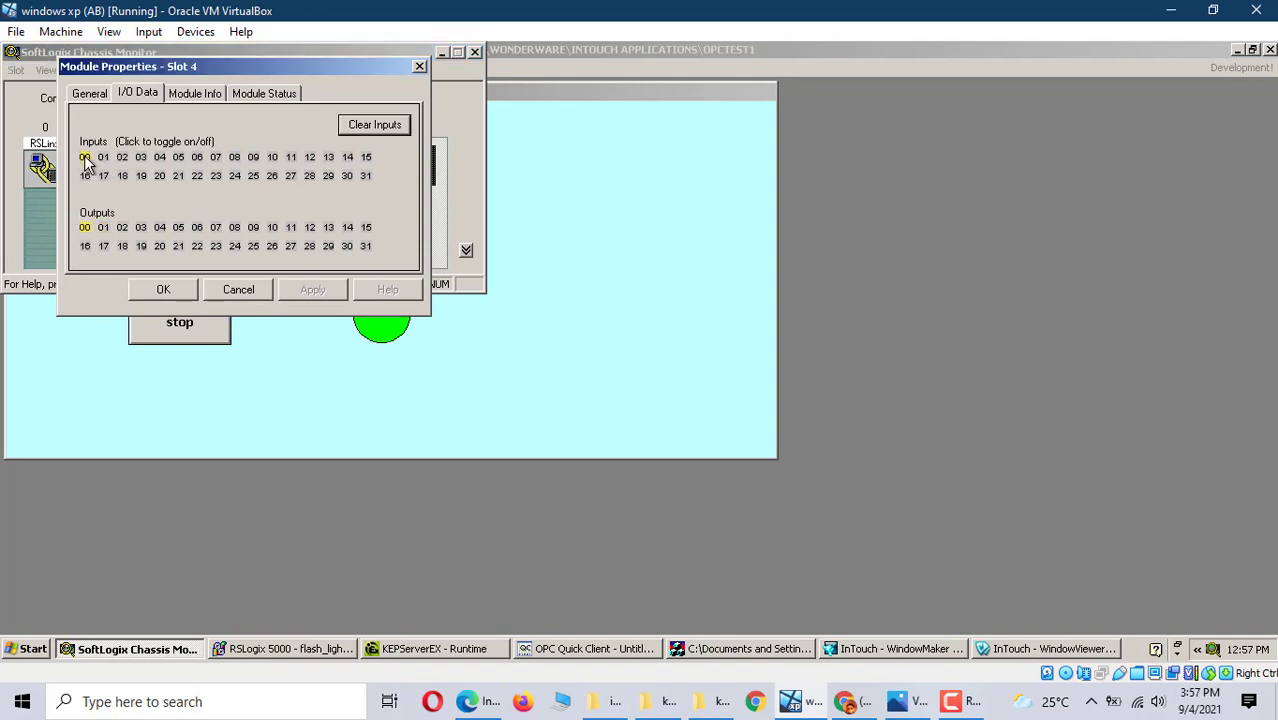
click(665, 303)
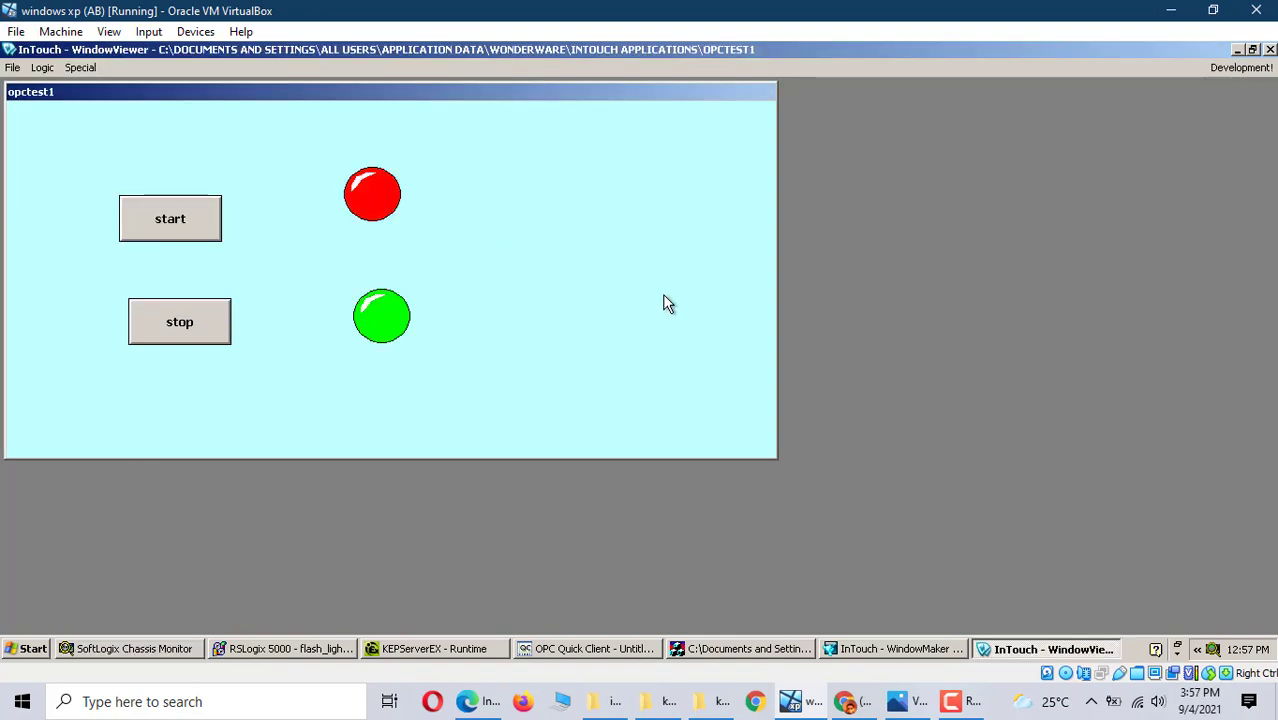
click(161, 335)
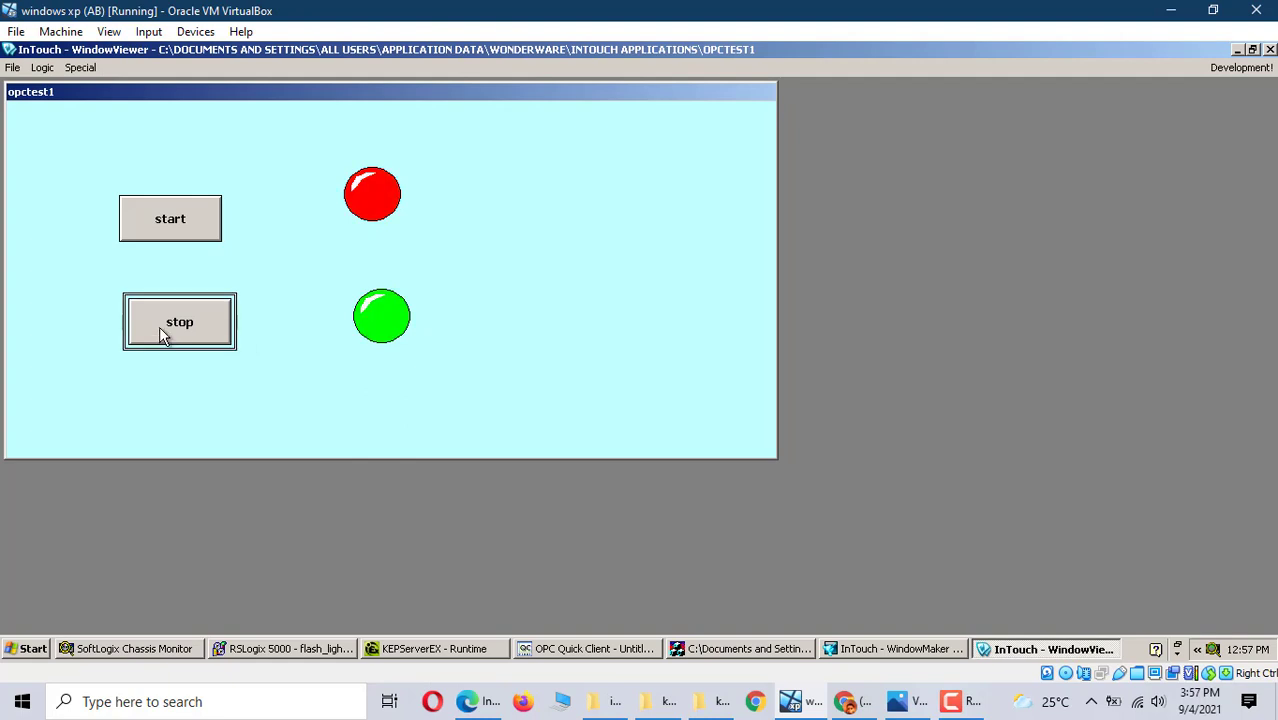
click(163, 236)
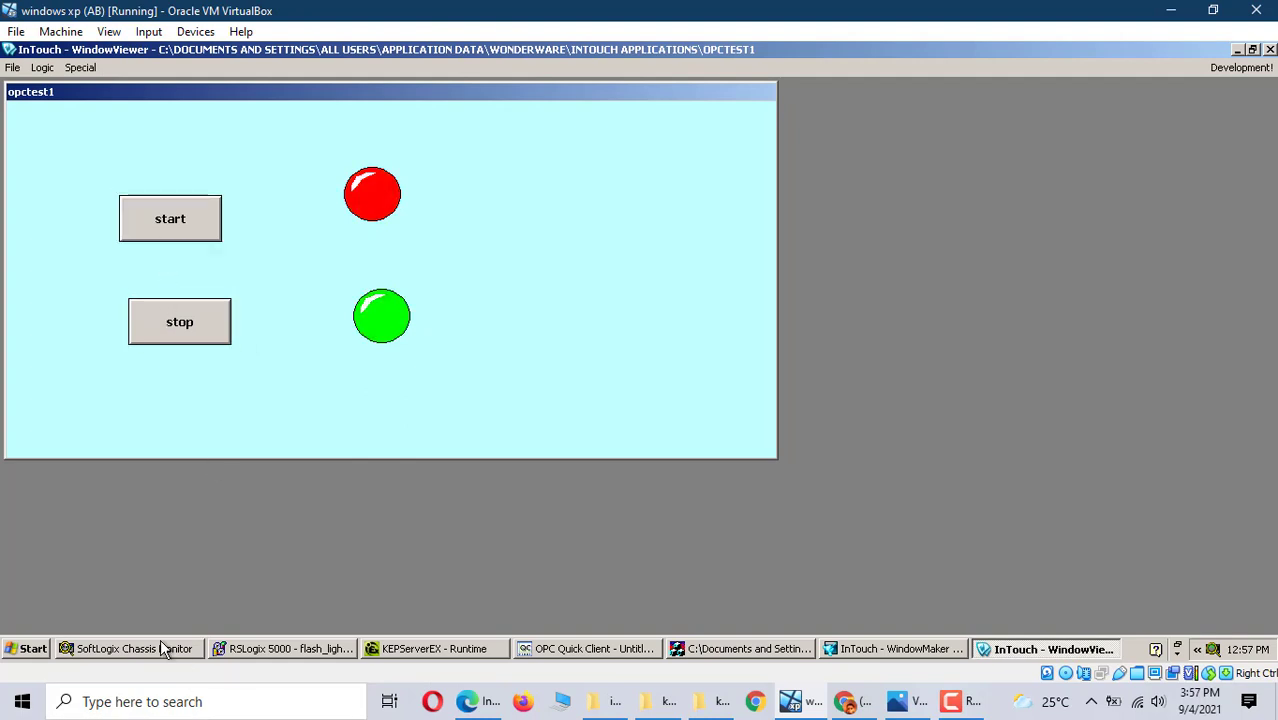
- Test the start and stop buttons once more in the running opctest1 window, and close WindowViewer
click(163, 648)
click(186, 244)
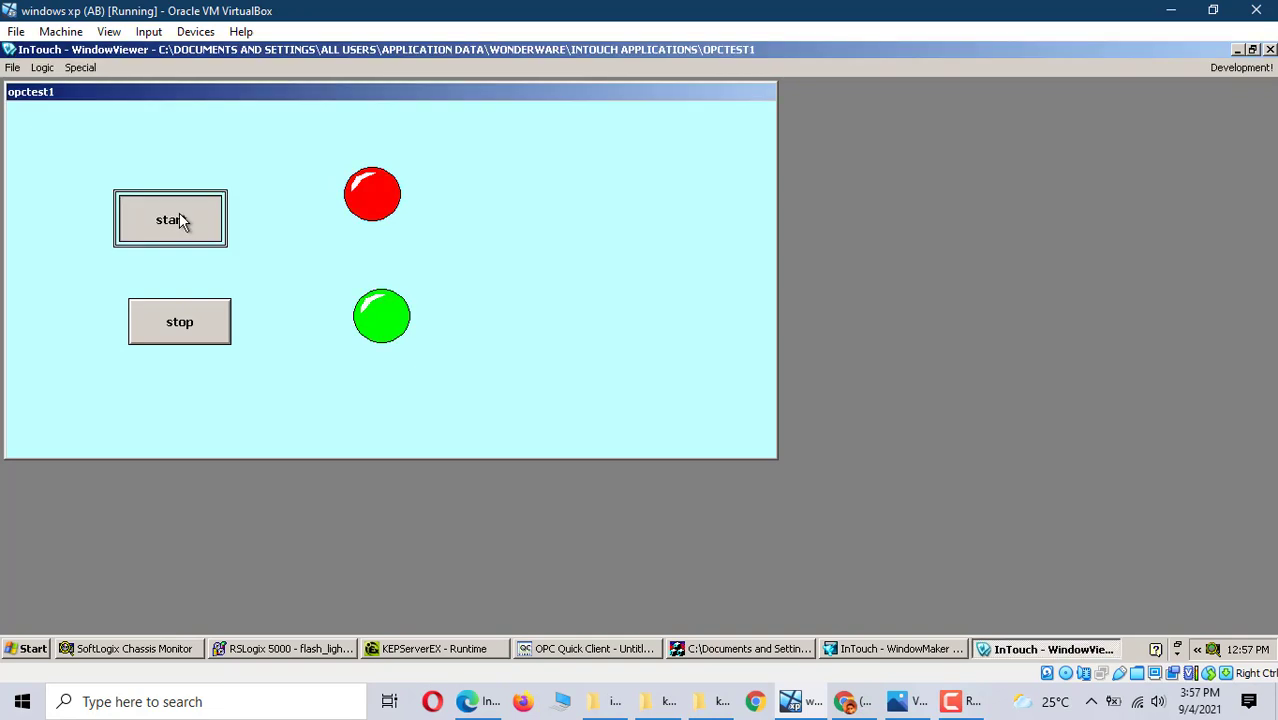
click(213, 337)
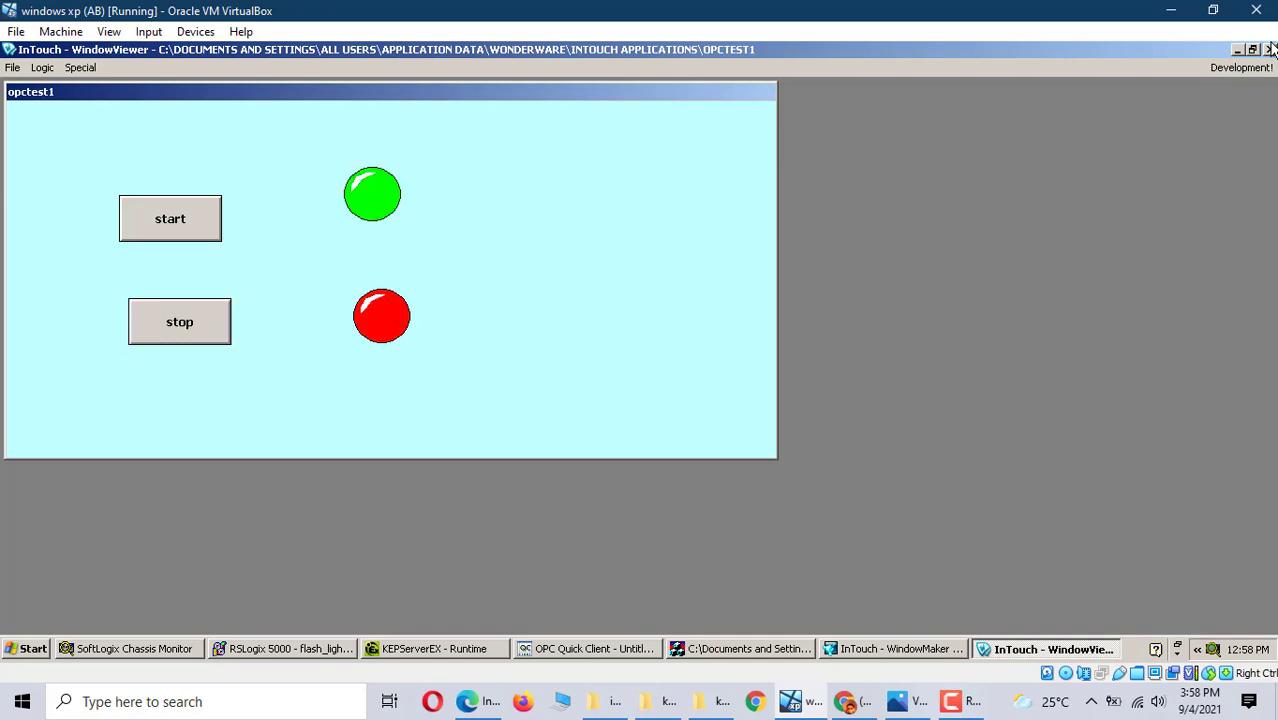
click(1270, 49)
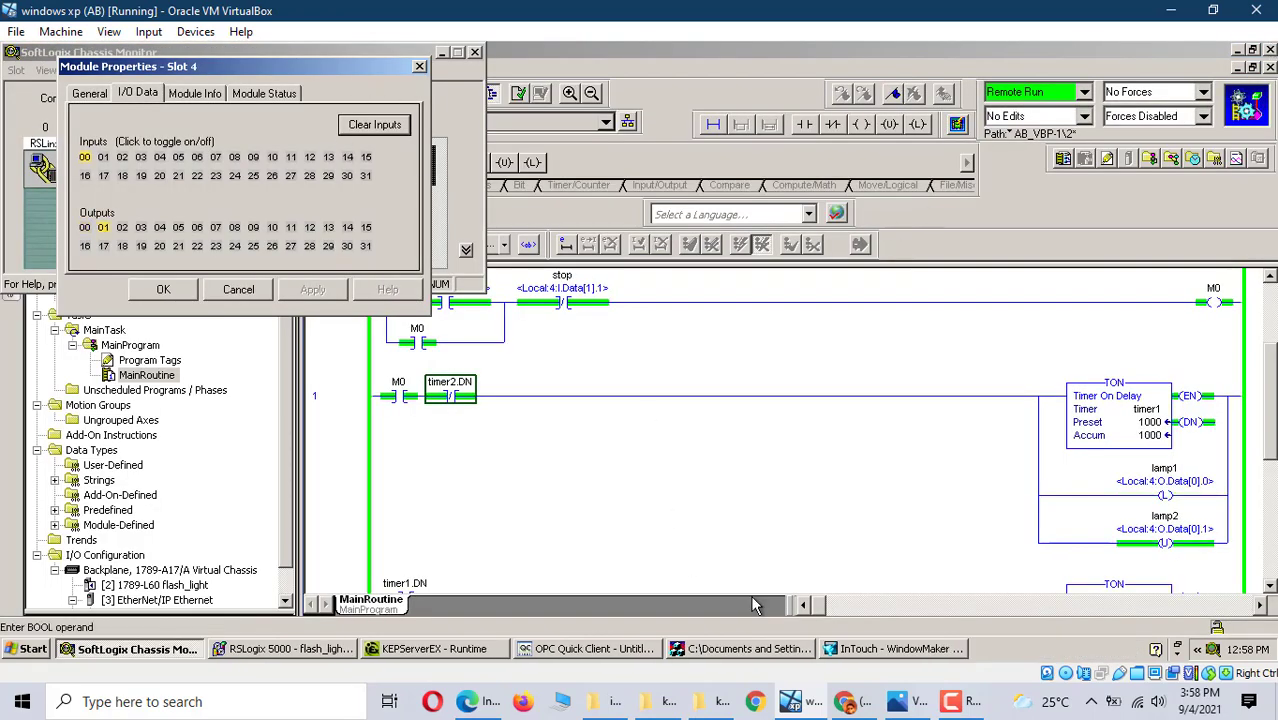
- Switch to InTouch WindowMaker, open the opctest1 window, and review the off and on fill colors of the lamp1 light
click(886, 650)
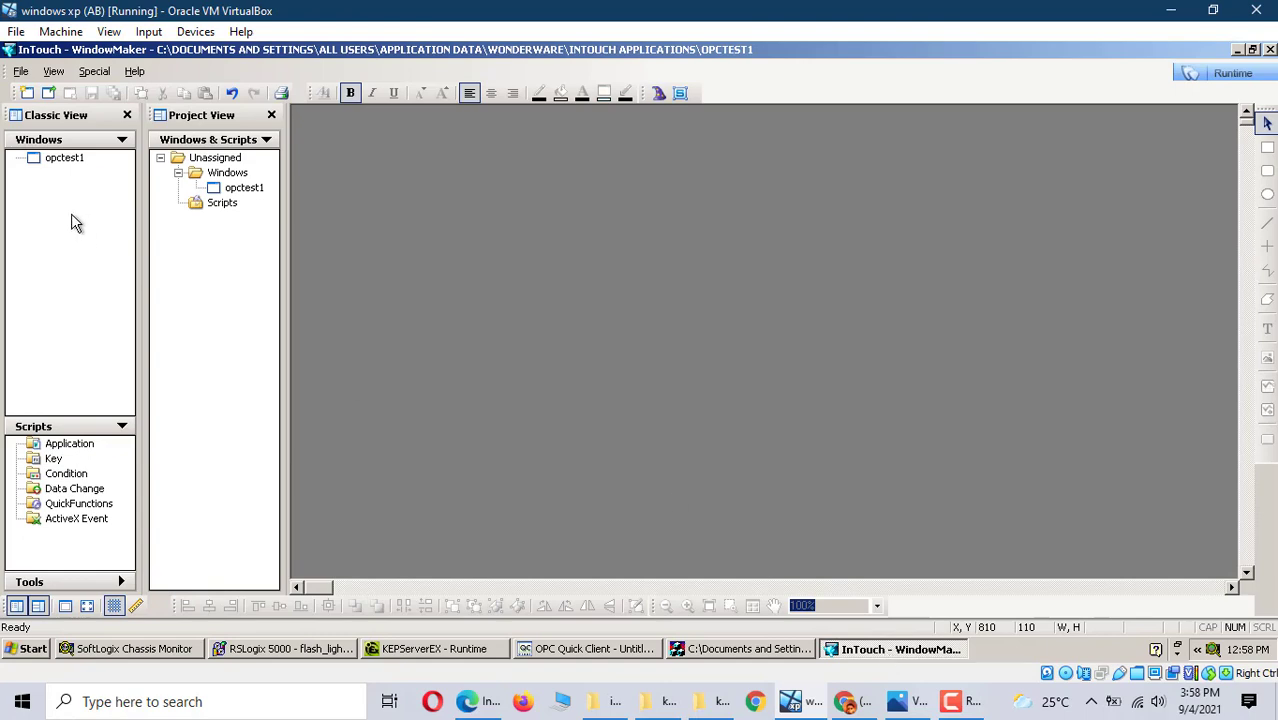
double_click(245, 189)
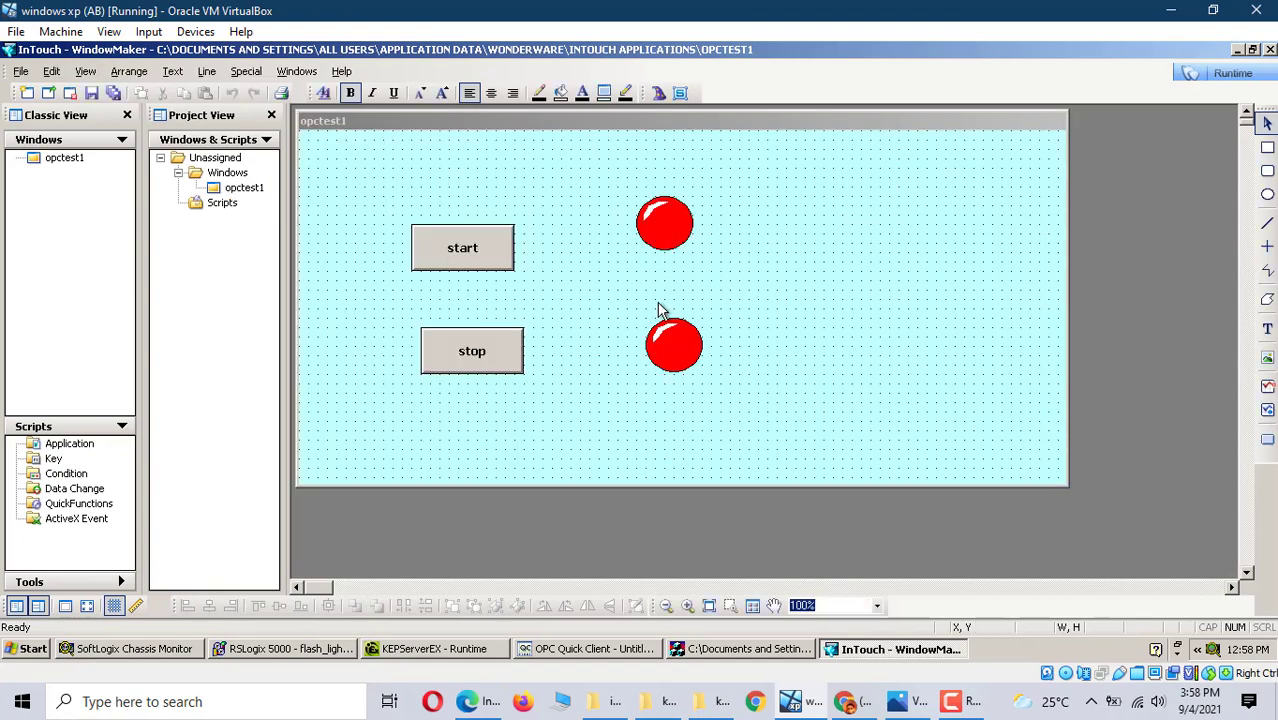
click(676, 228)
double_click(676, 228)
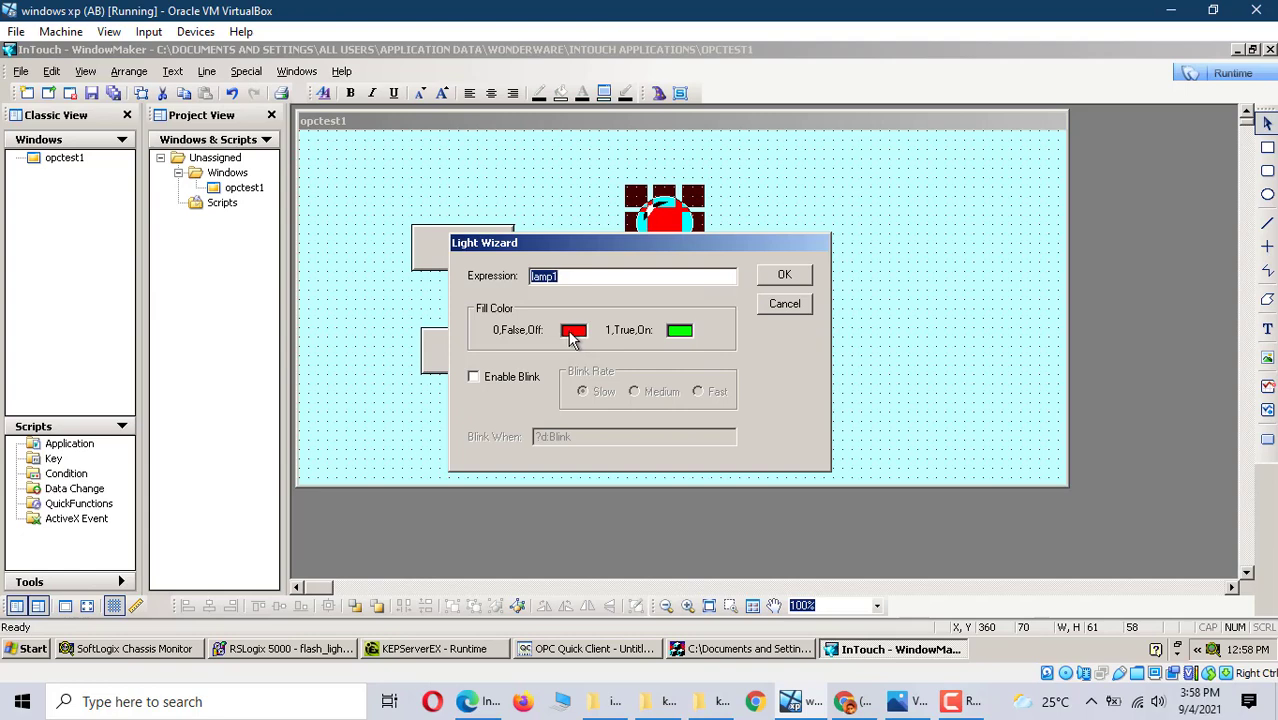
click(573, 331)
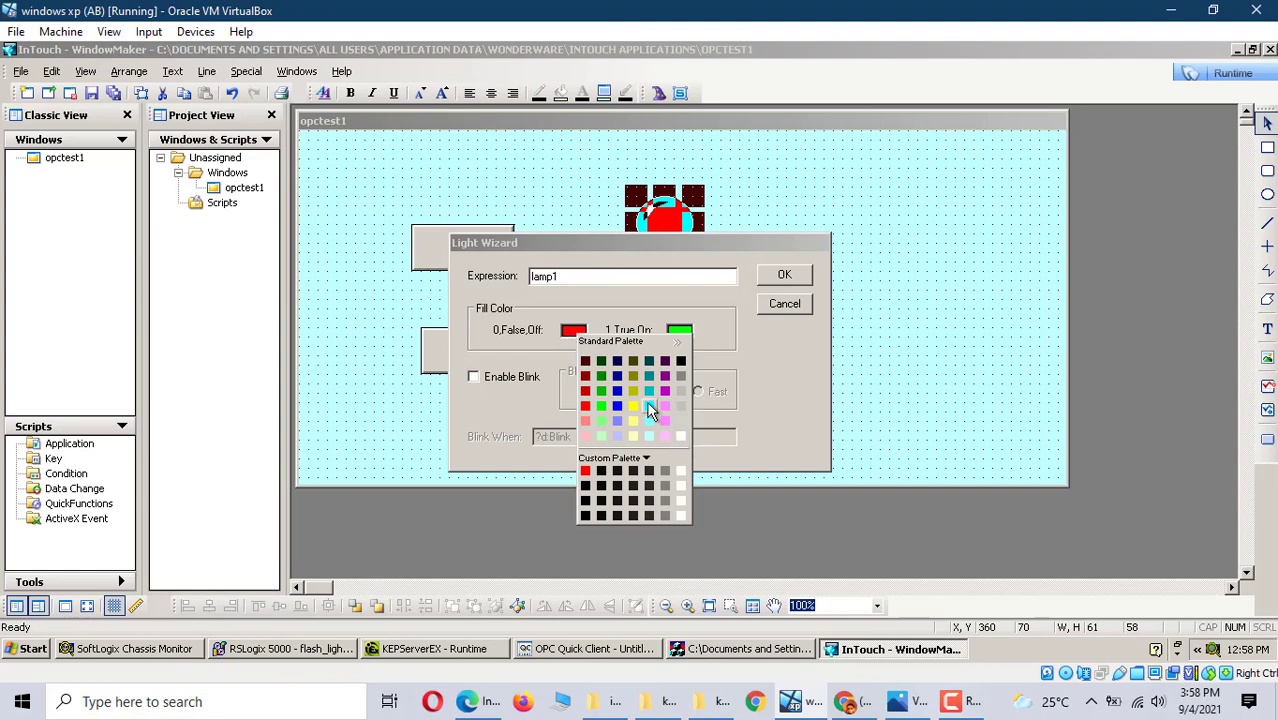
click(792, 372)
click(787, 277)
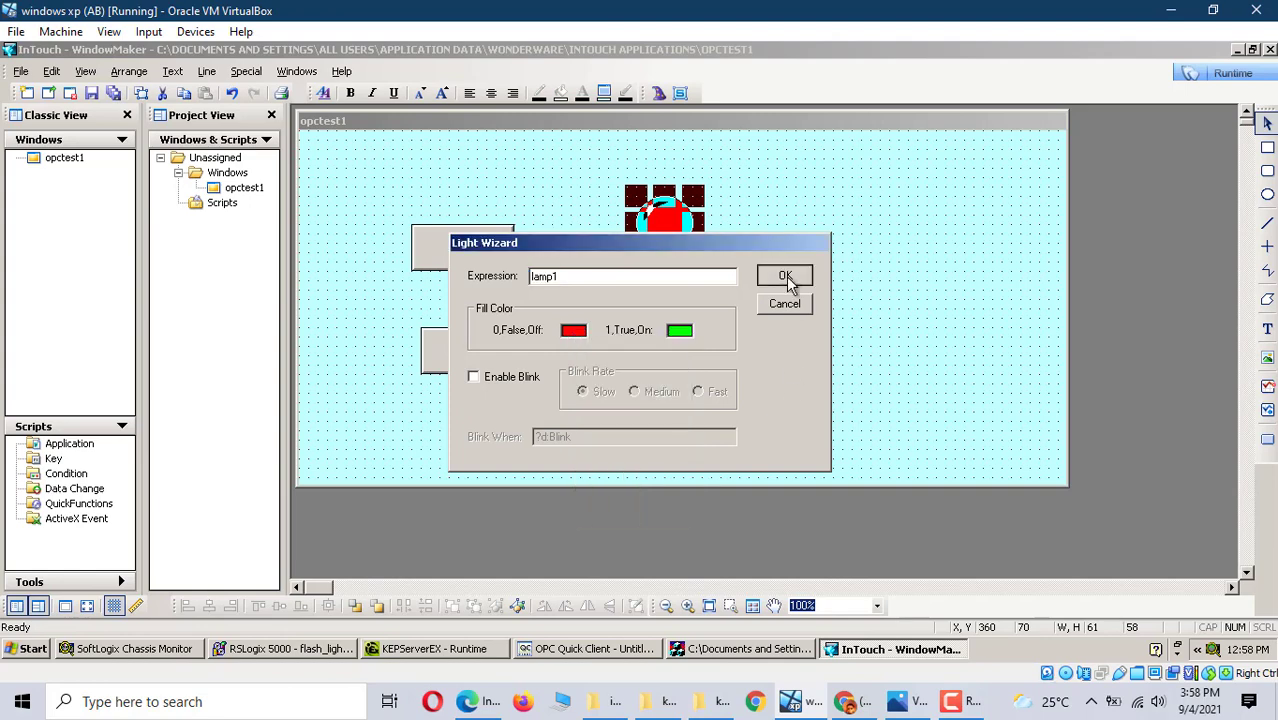
- Run the opctest1 application in WindowViewer, dismissing the license and demo-mode notices
click(1232, 74)
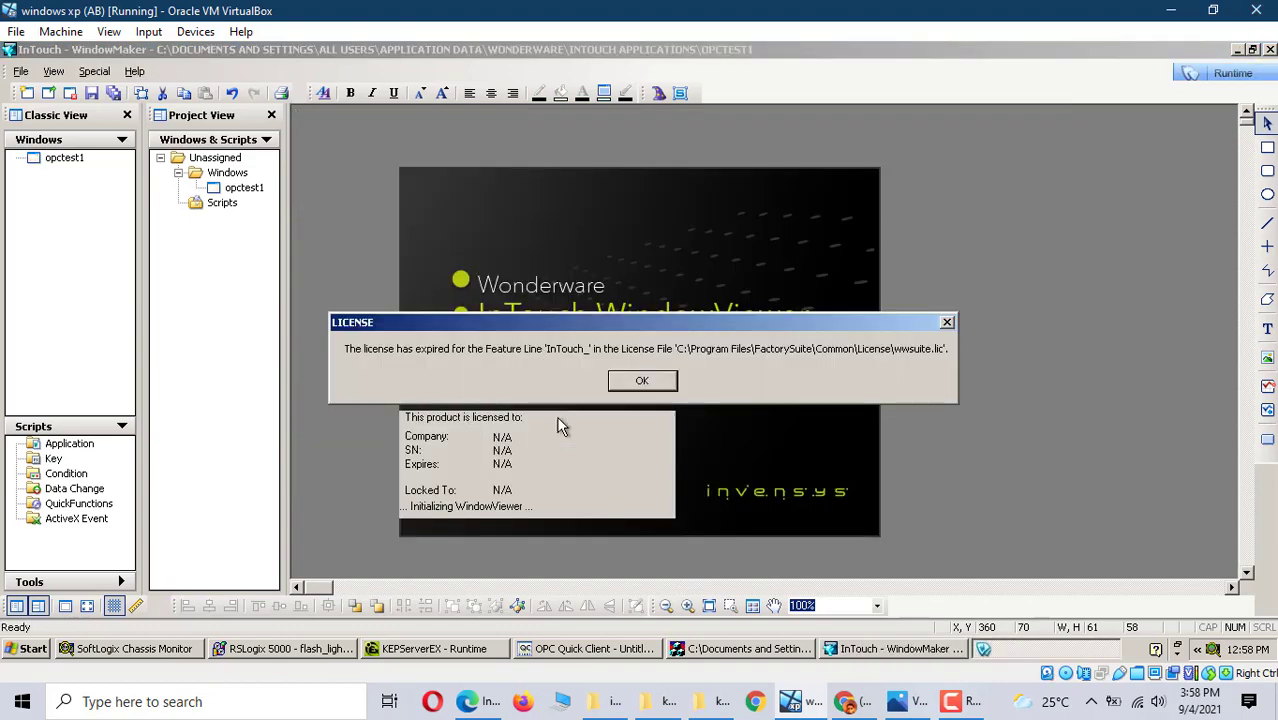
click(632, 383)
click(721, 390)
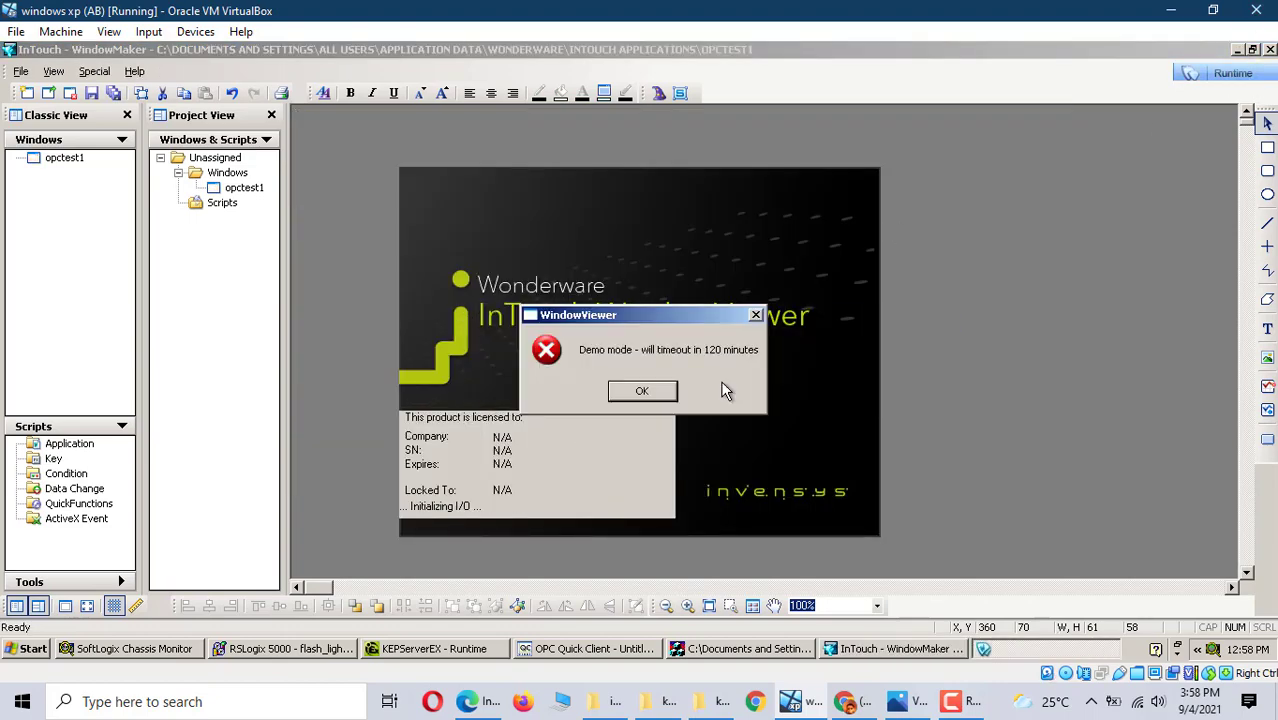
click(641, 393)
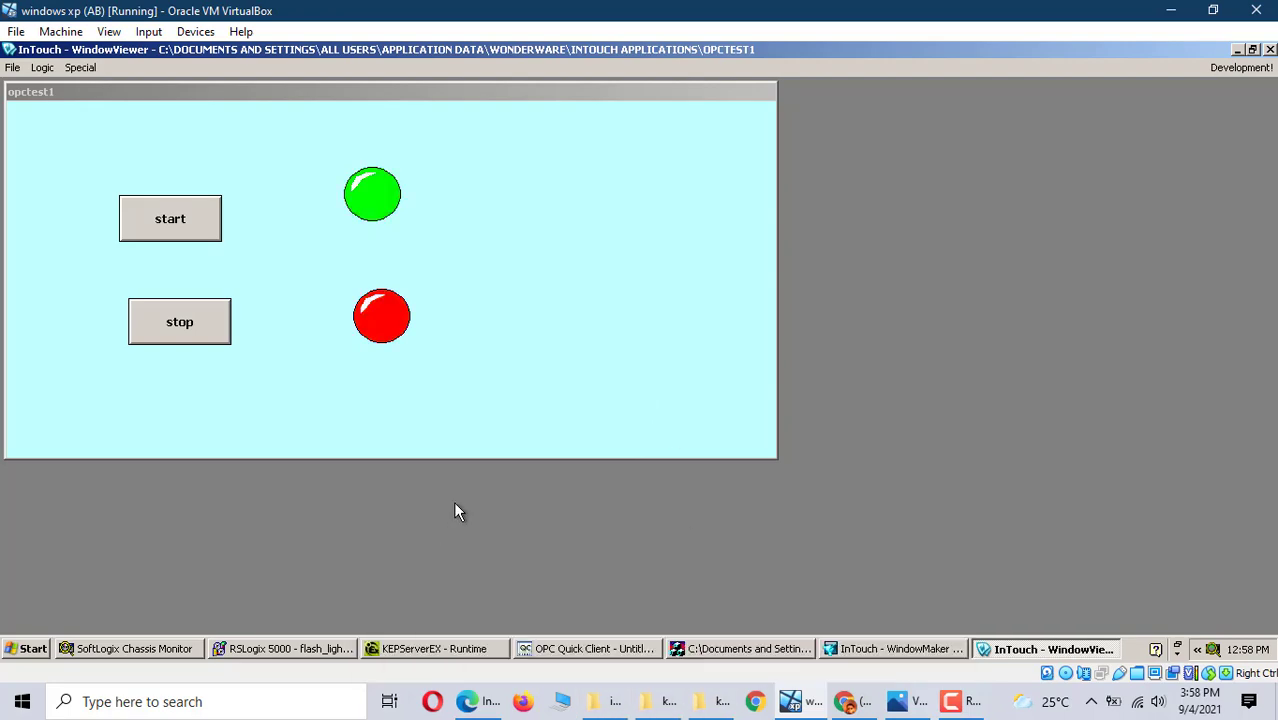
- Switch to KEPServerEX, launch OPC Quick Client, and examine the live tag values of Channel1.Device1
click(406, 655)
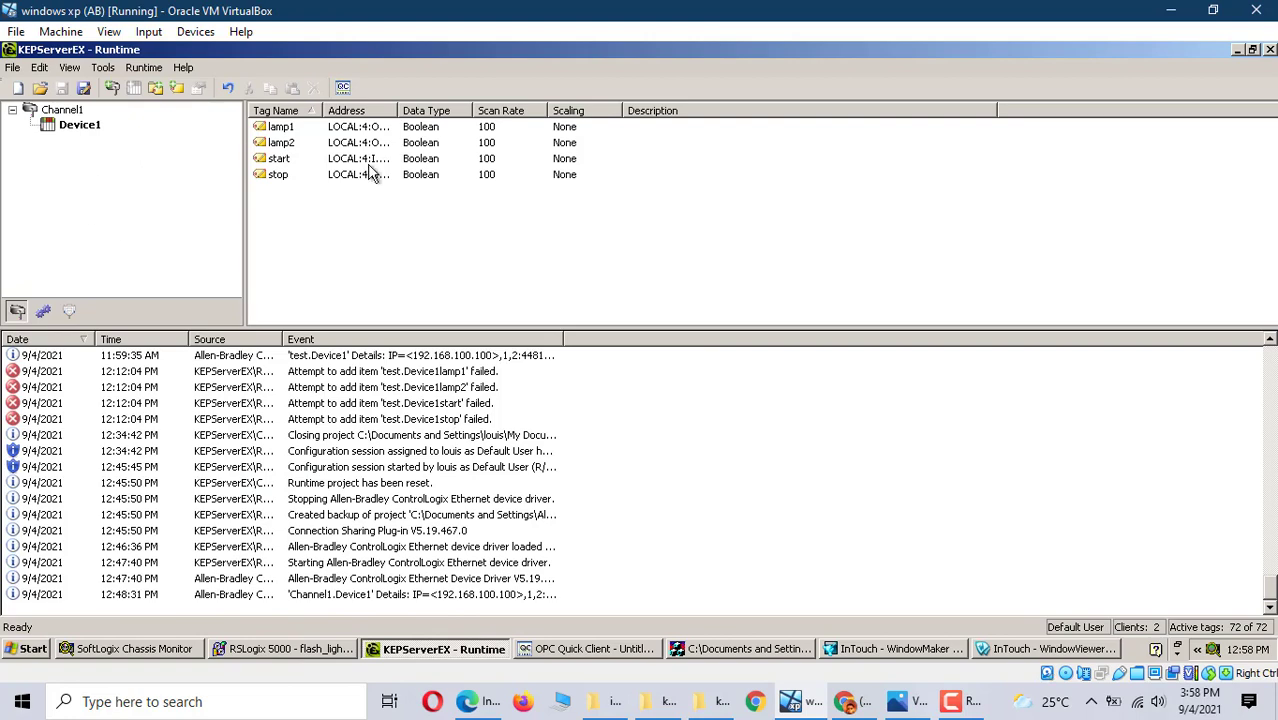
click(341, 90)
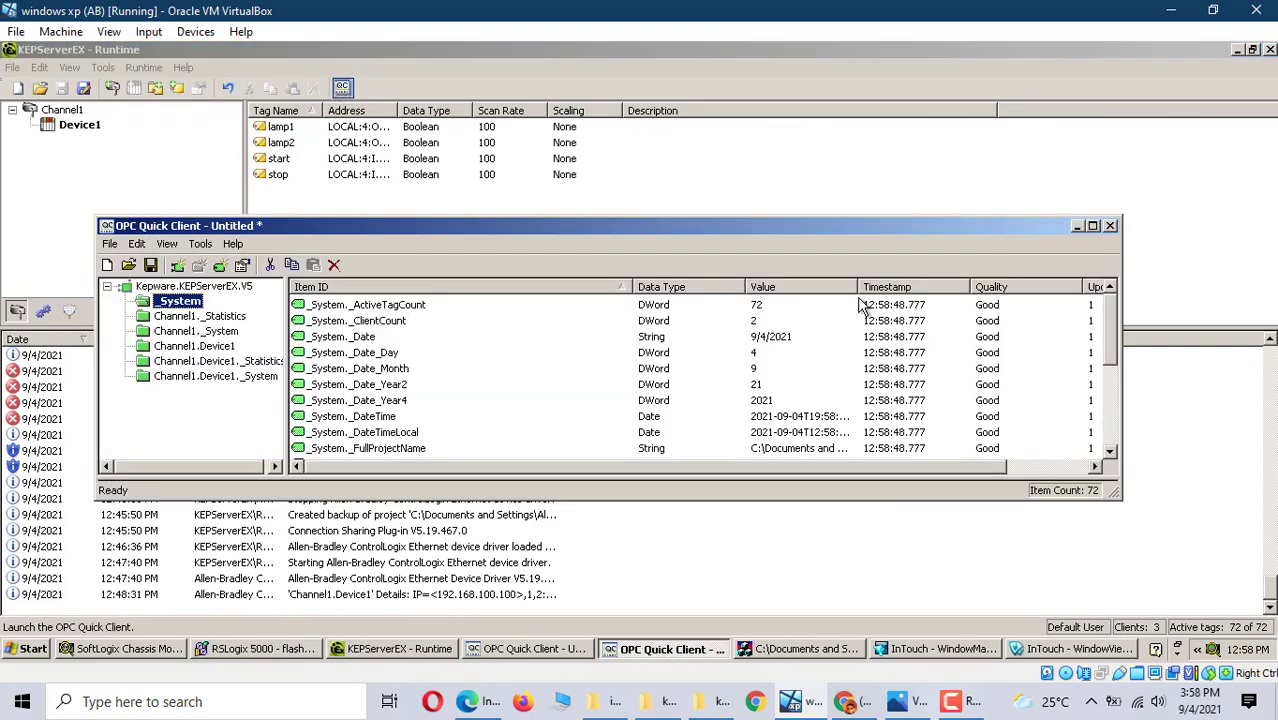
click(1093, 226)
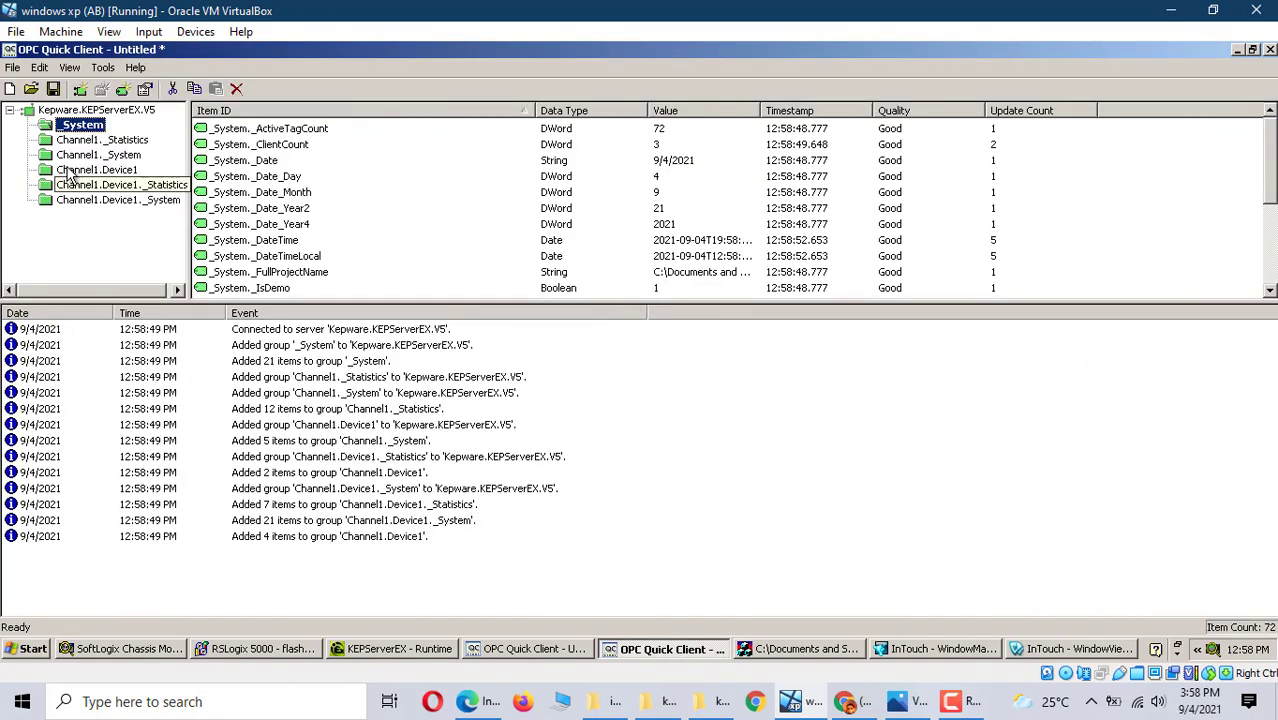
click(106, 172)
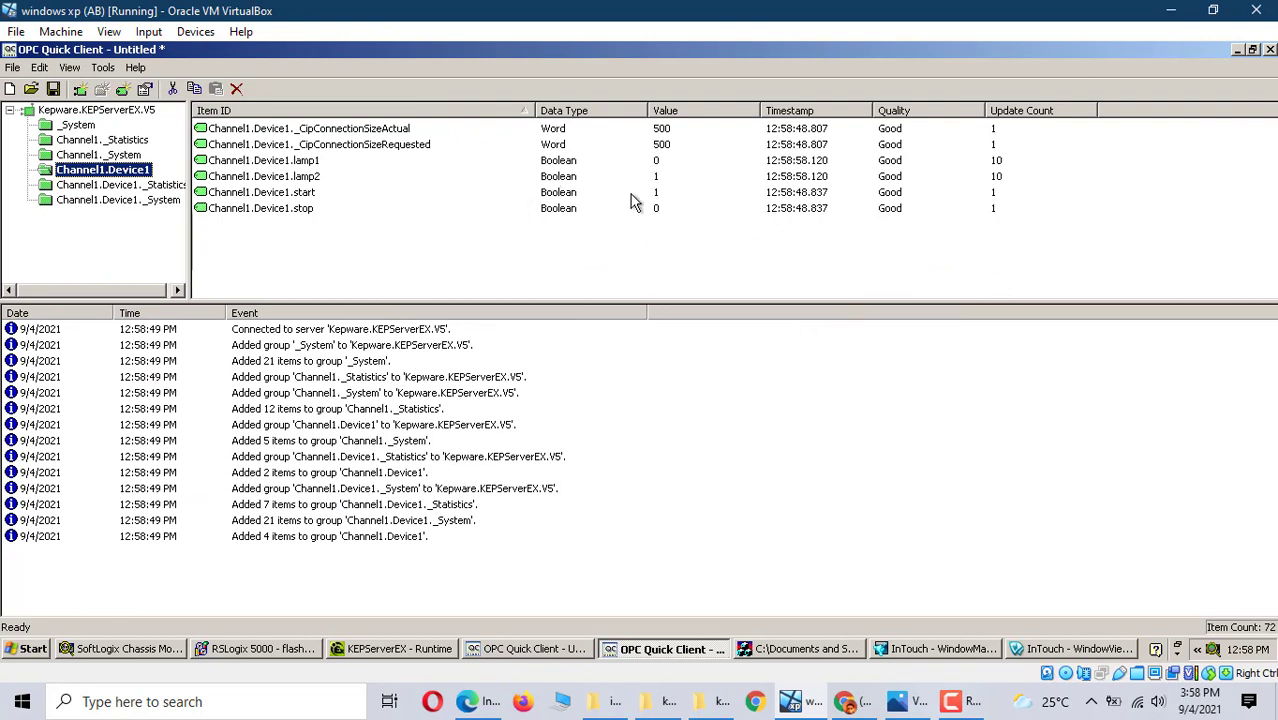
click(1236, 50)
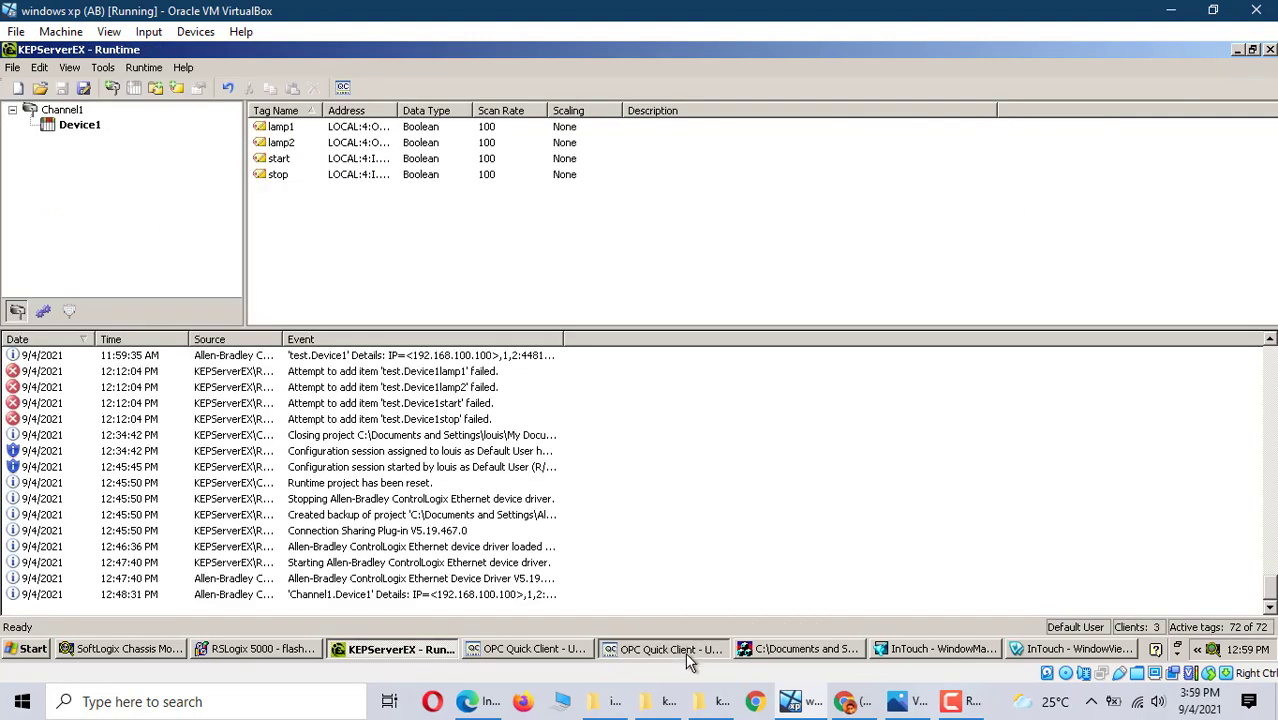
- Recheck the Channel1.Device1 tags in OPC Quick Client, and switch to OPCLink to check the opctest1 topic's status
click(662, 649)
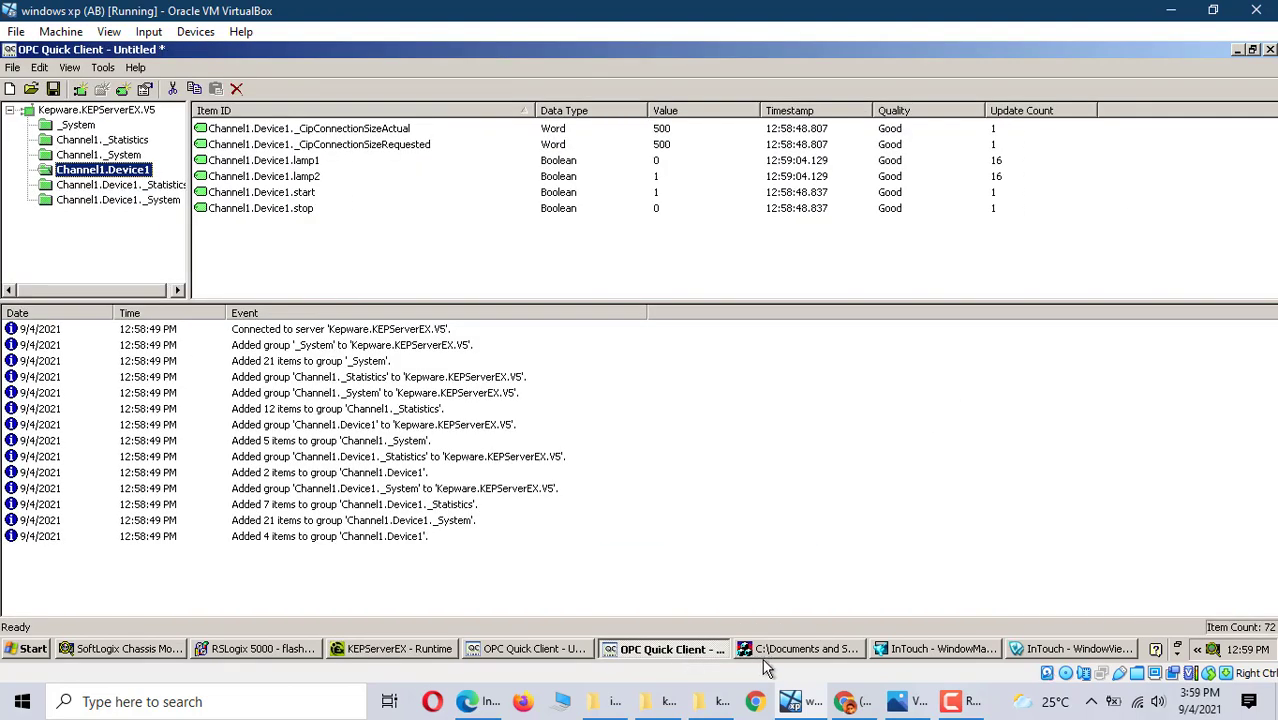
click(795, 649)
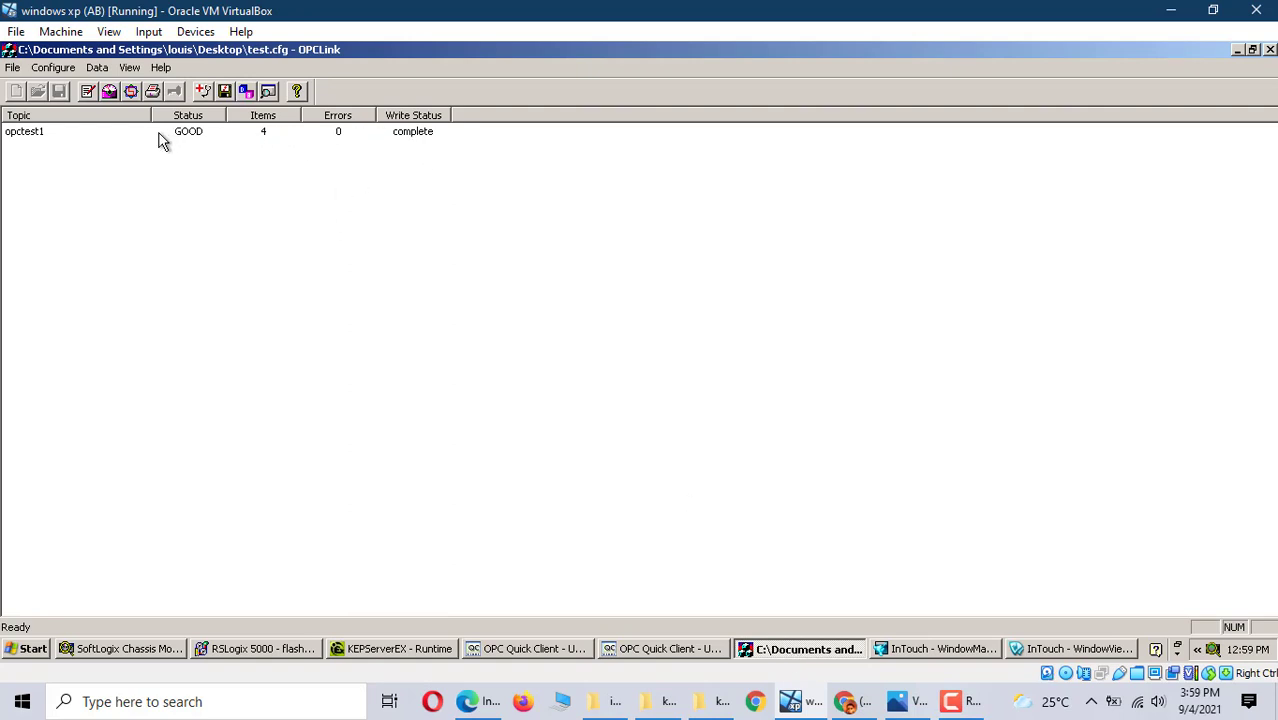
click(970, 708)
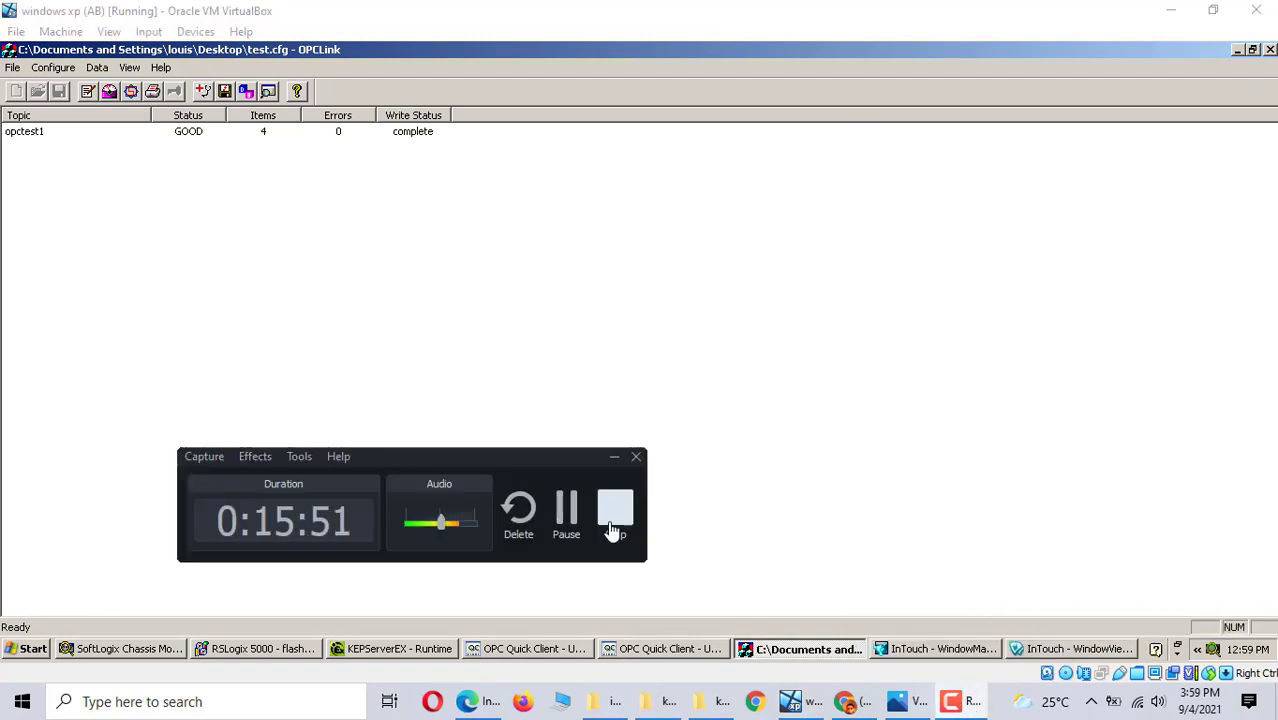